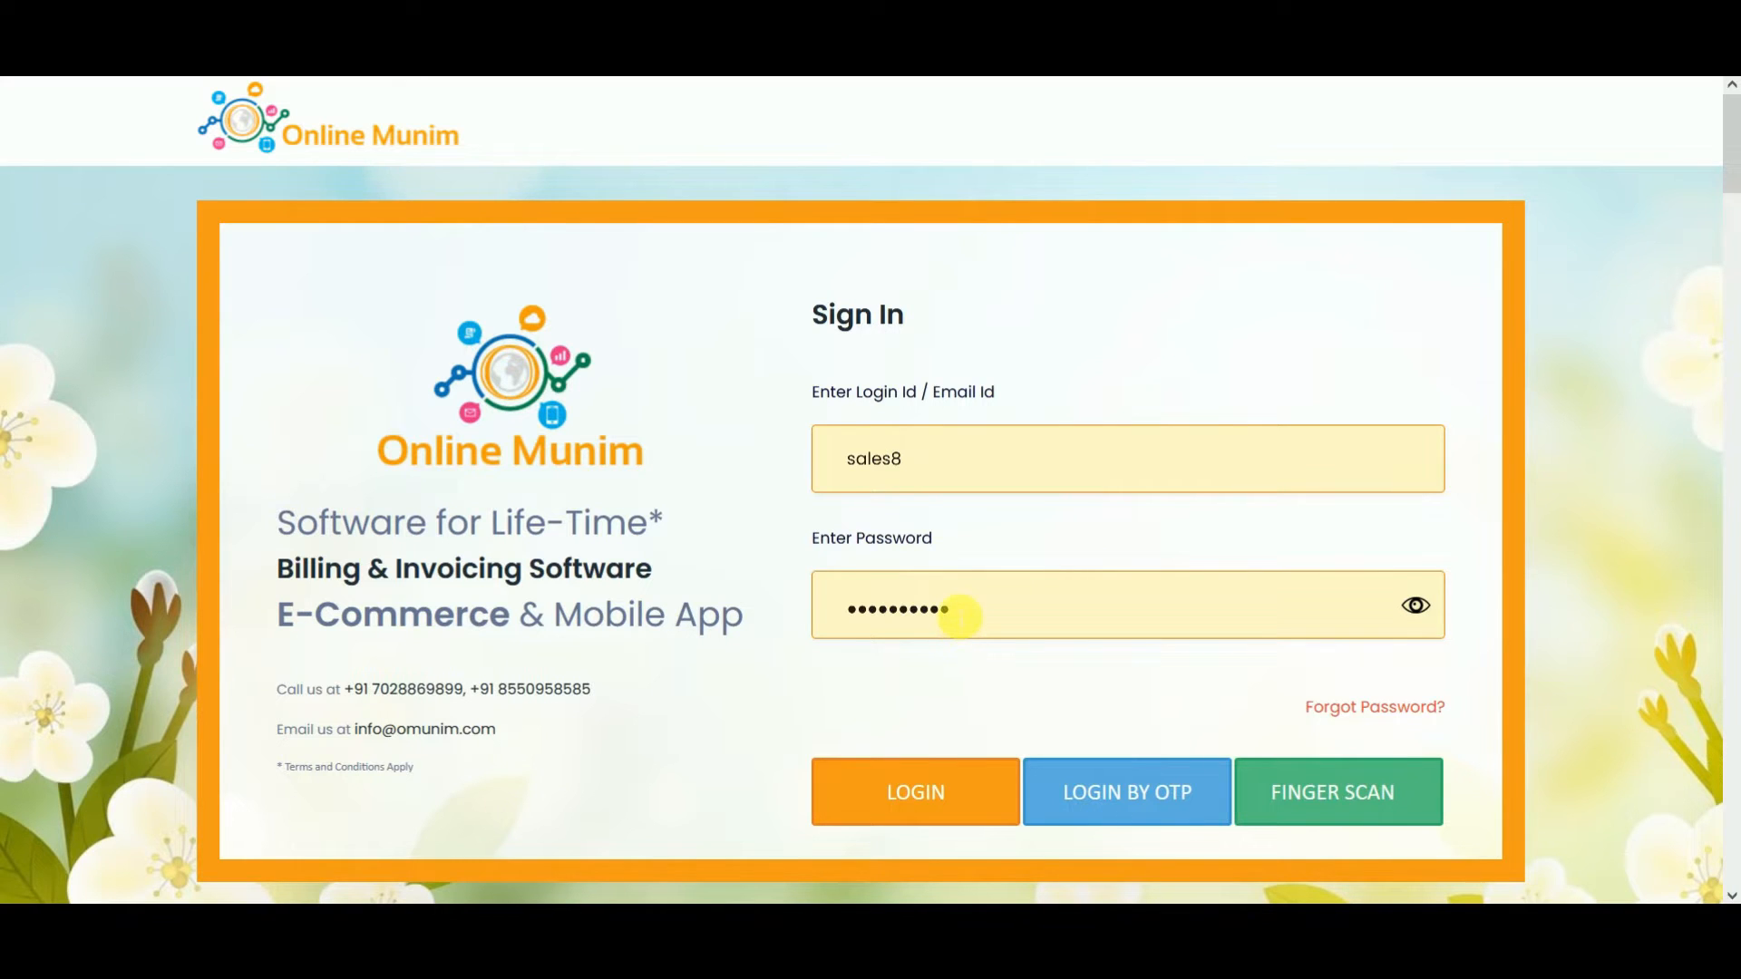
Log in, select the MK firm, and dismiss the MCX live rate popup.
left_click(927, 809)
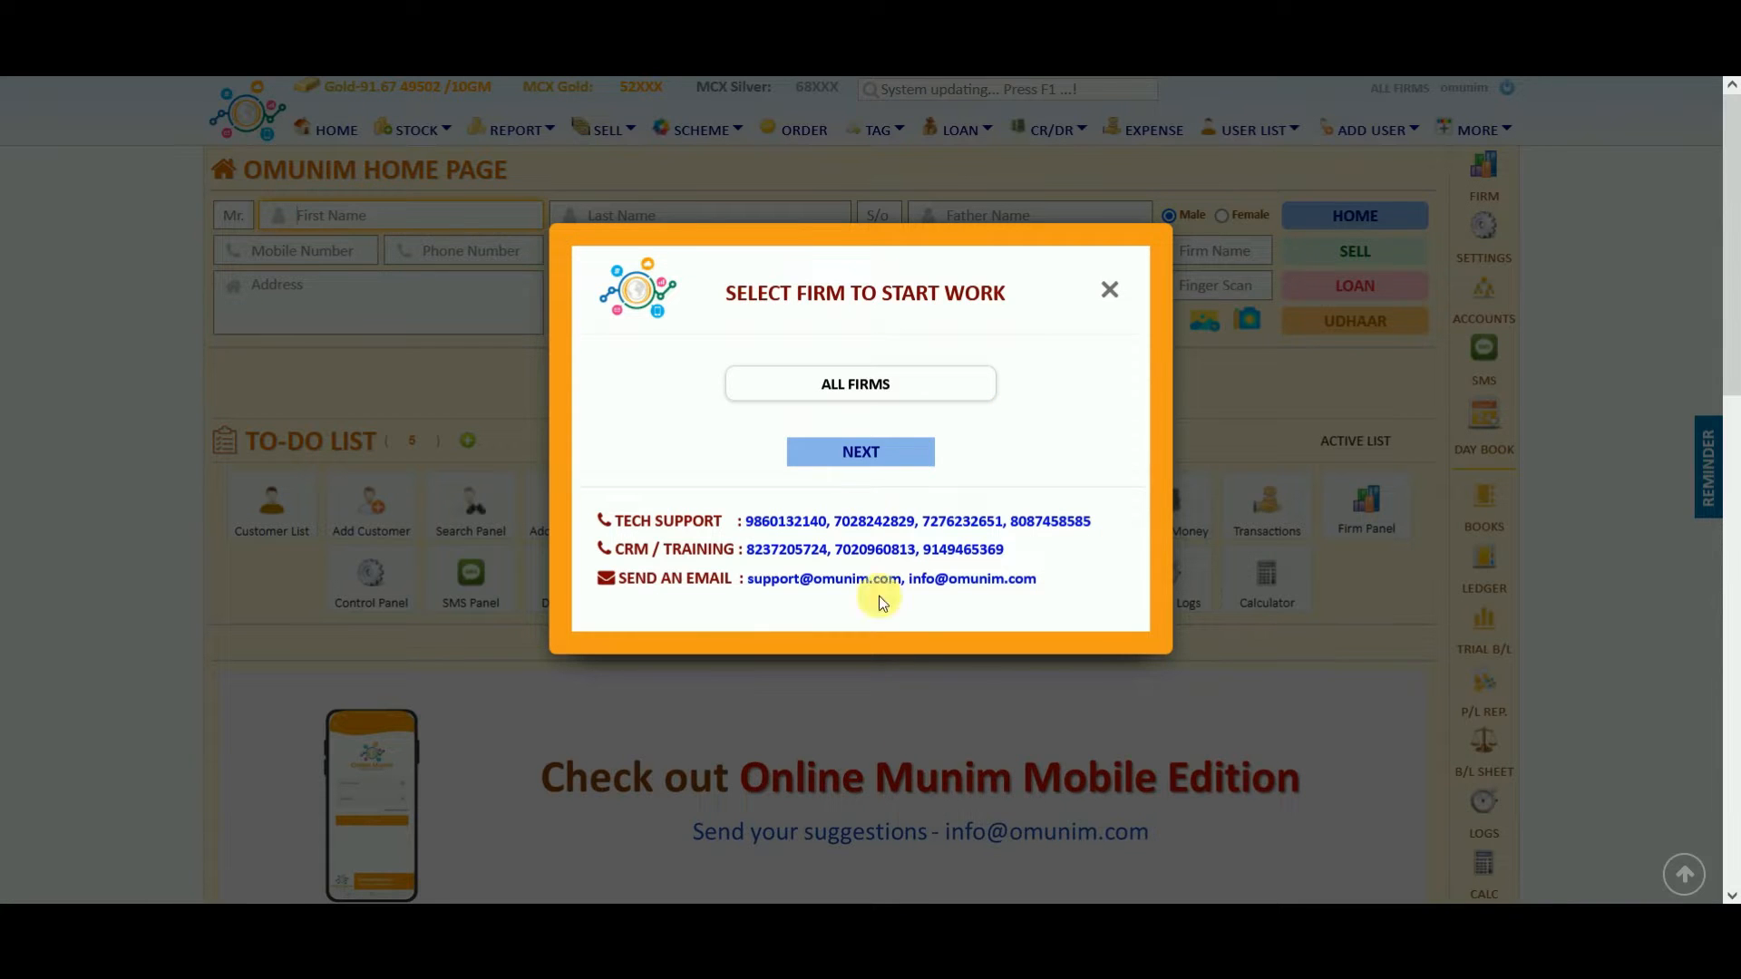
left_click(852, 382)
left_click(852, 444)
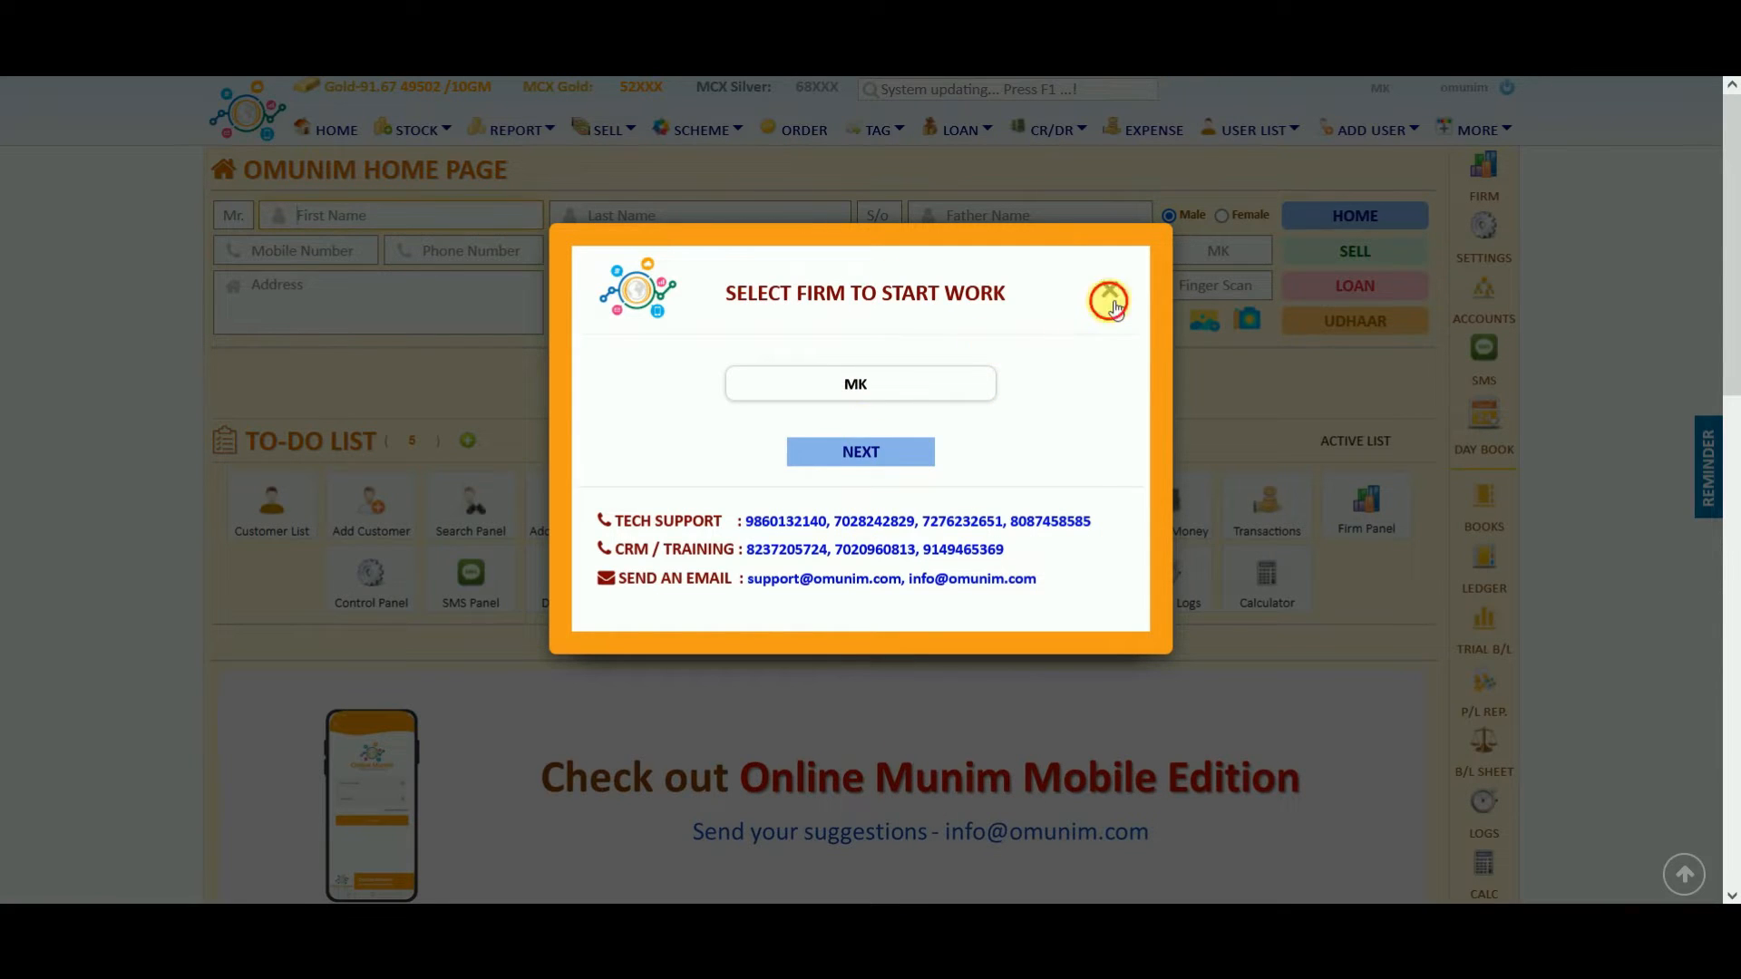
left_click(1107, 291)
left_click(1082, 289)
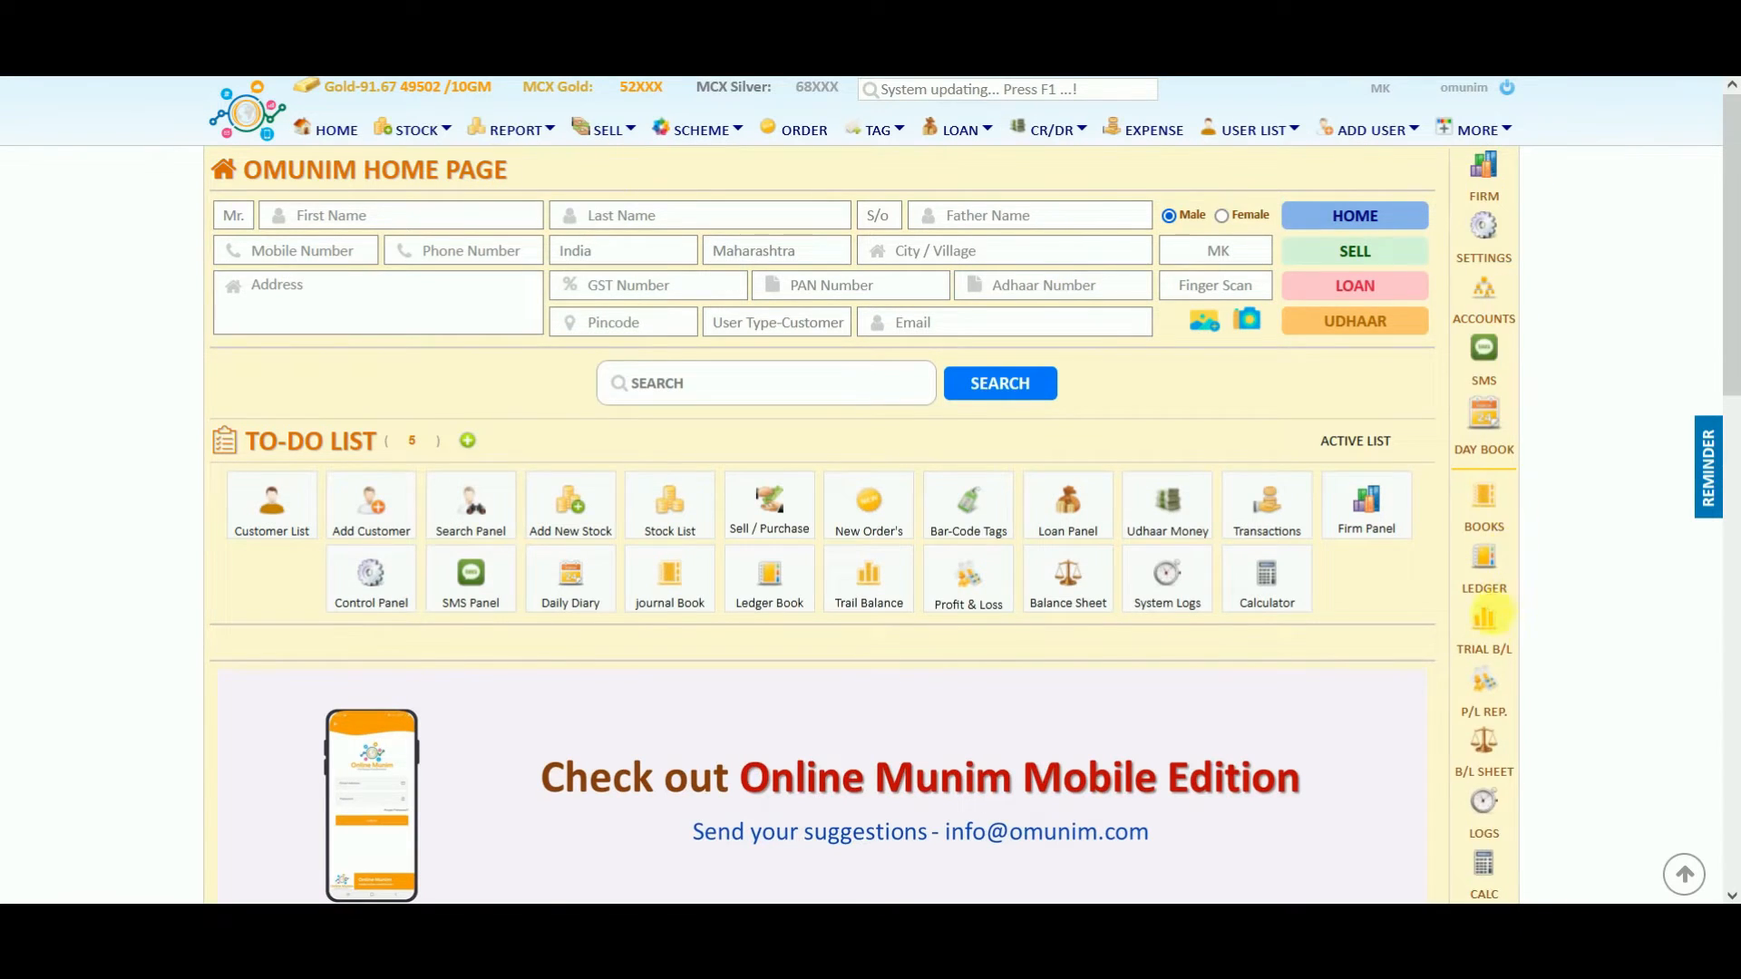
Bring up the firm details form and review its fields, keeping firm type Self.
left_click(1492, 186)
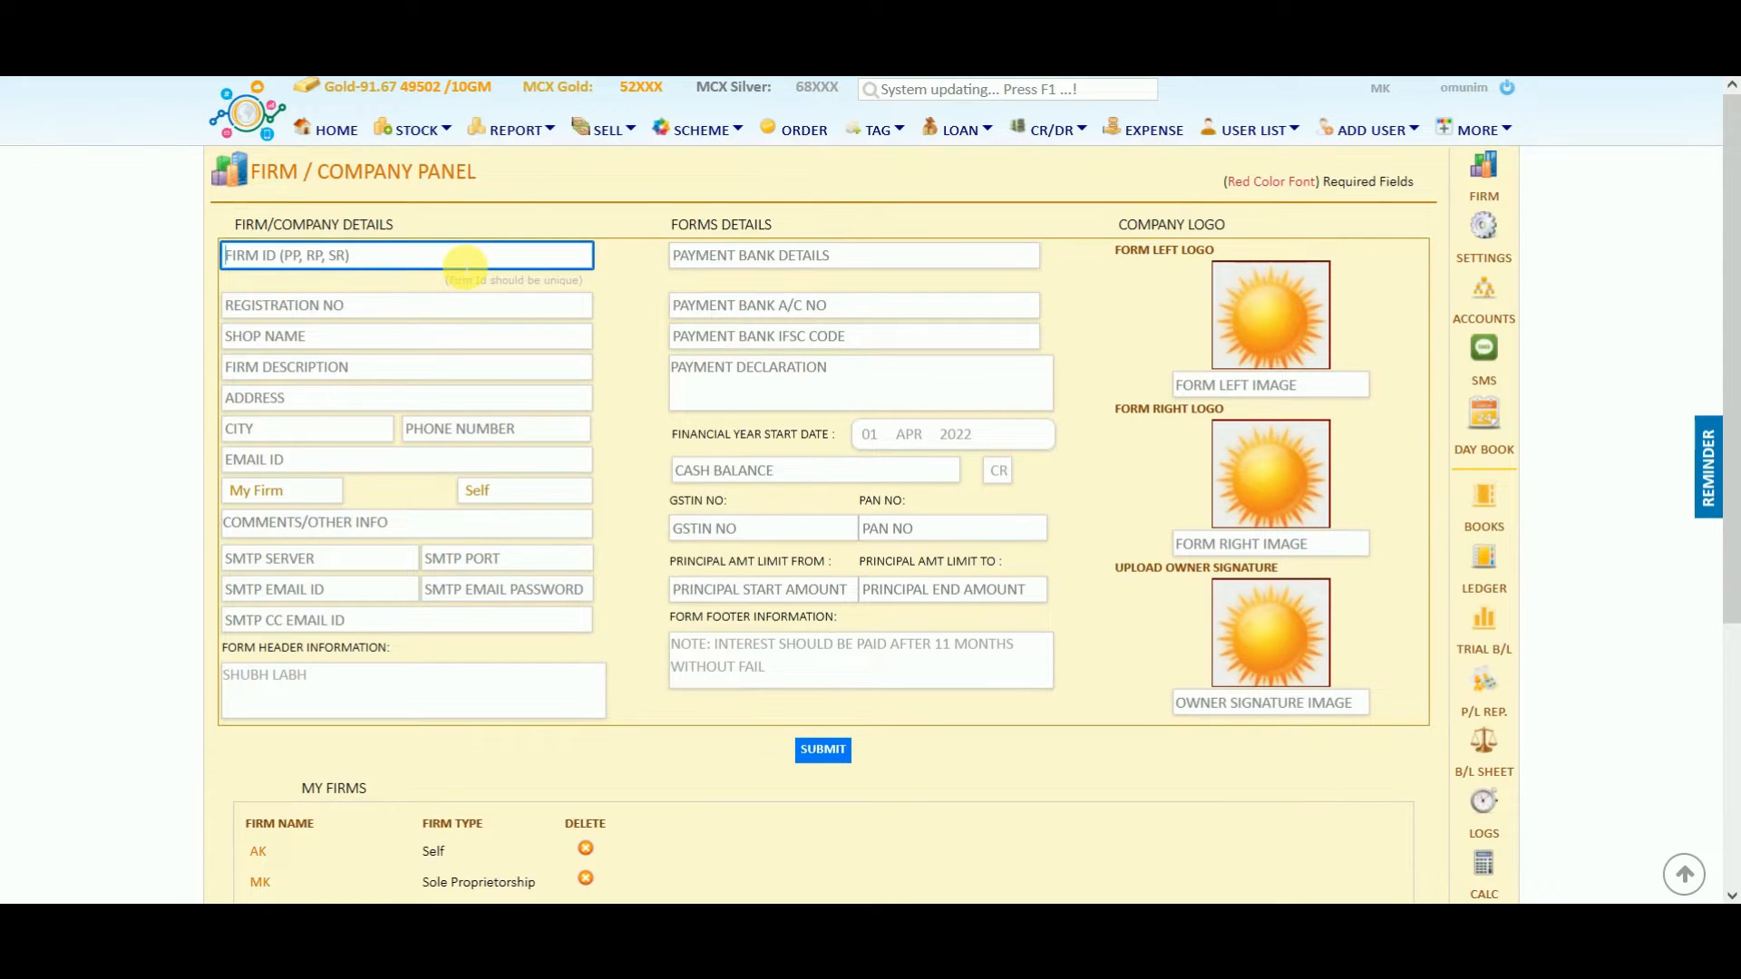
key("Tab")
key("Tab")
key("Tab")
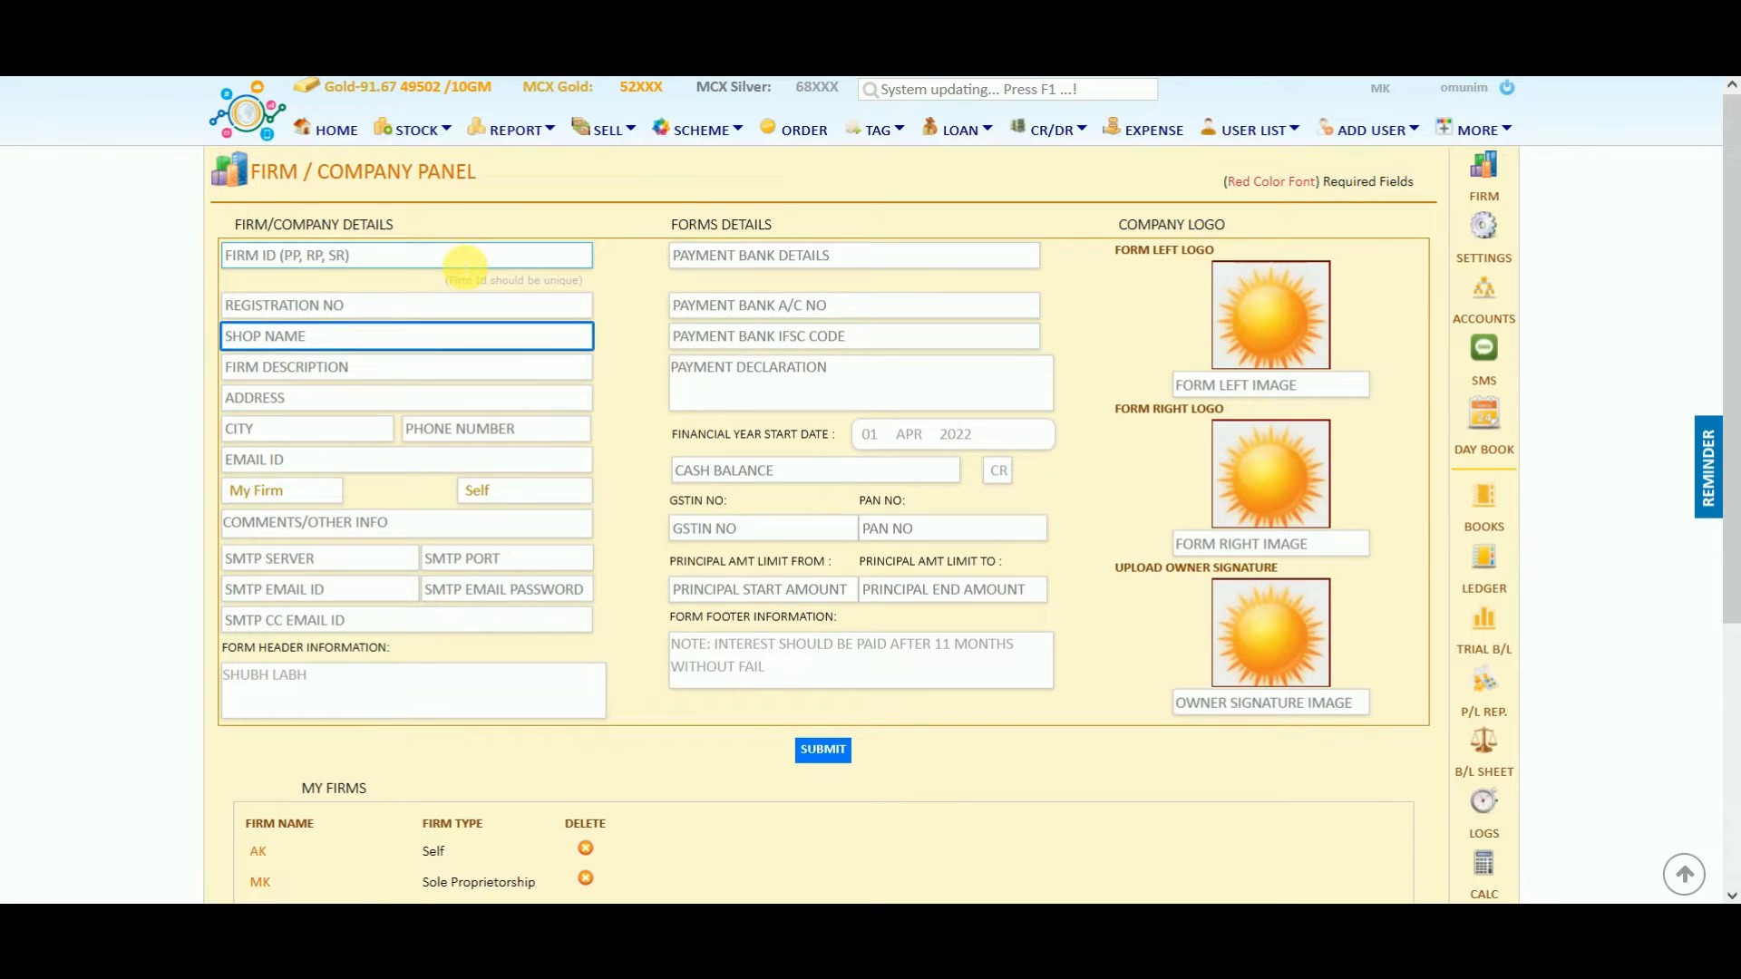
key("Tab")
key("Tab")
key("Tab")
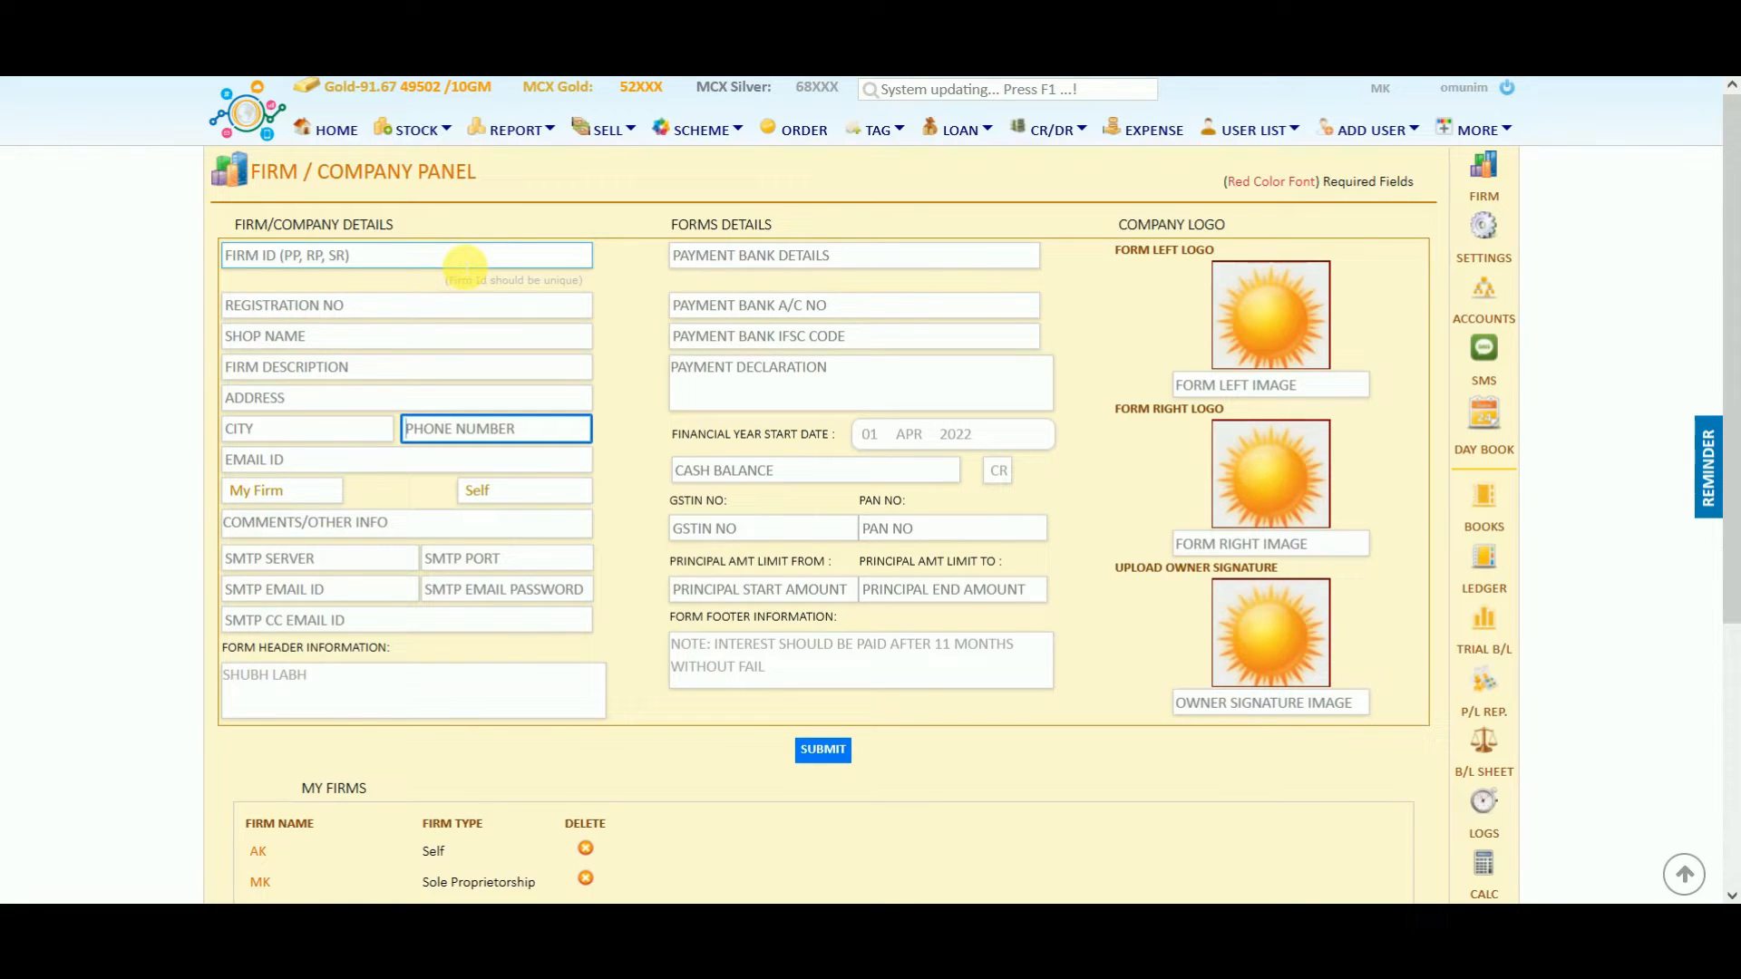
left_click(497, 490)
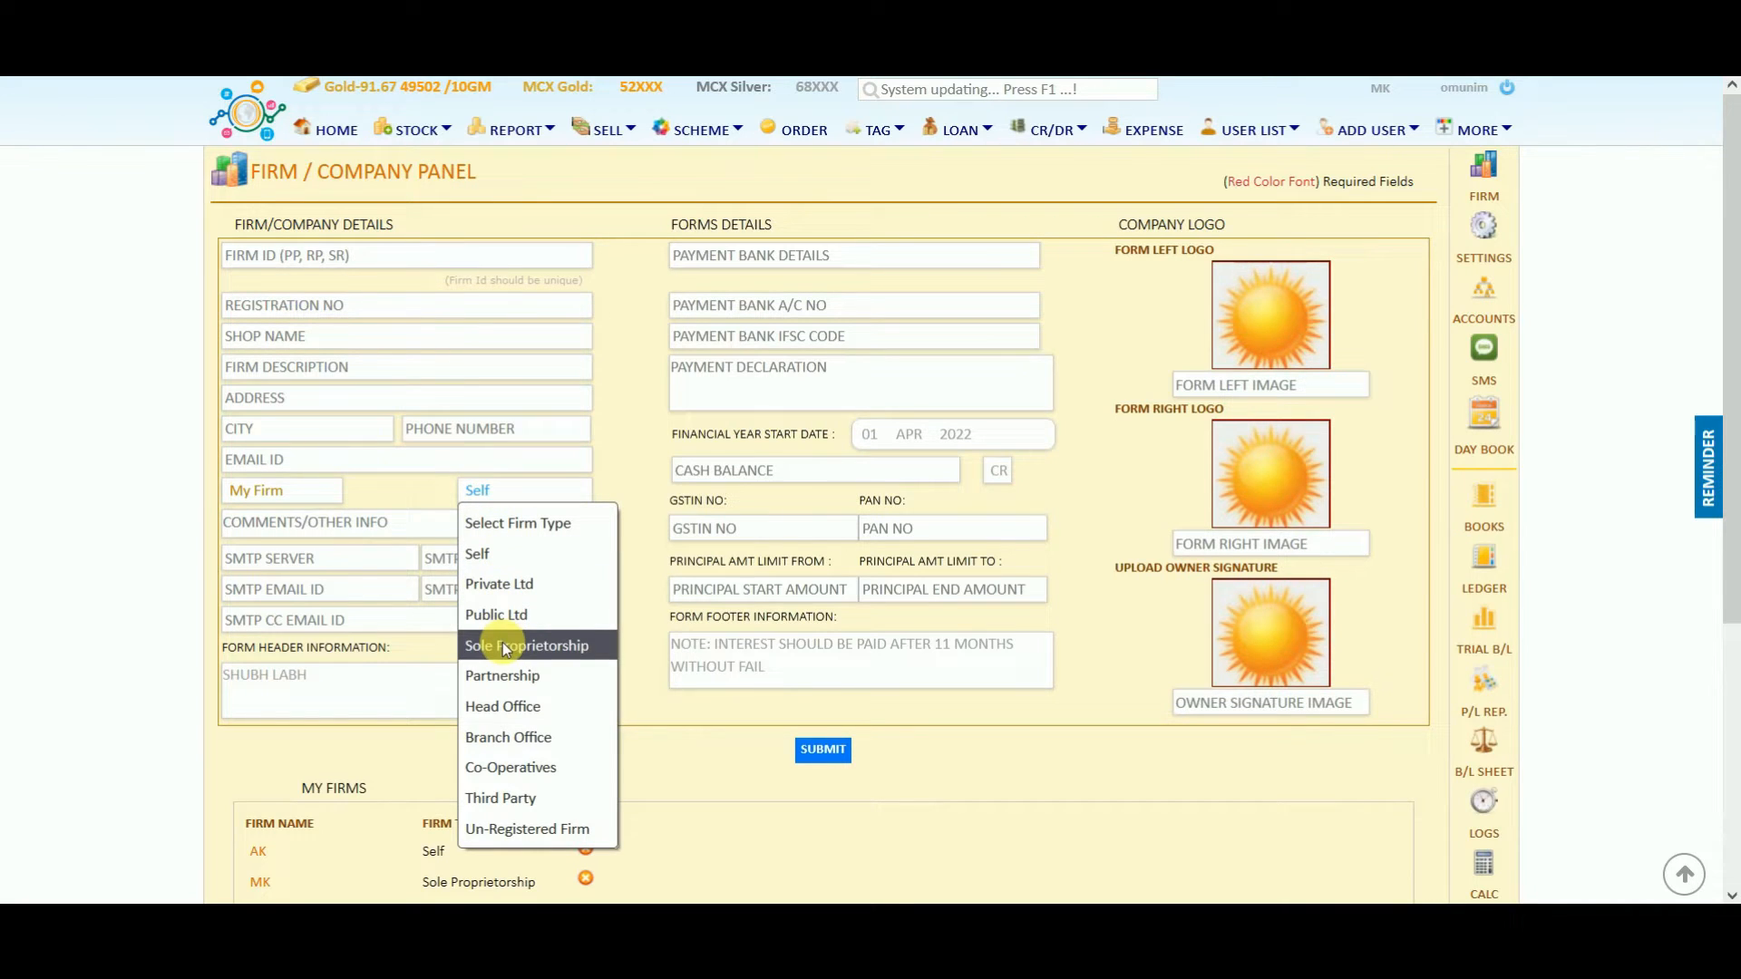
left_click(629, 573)
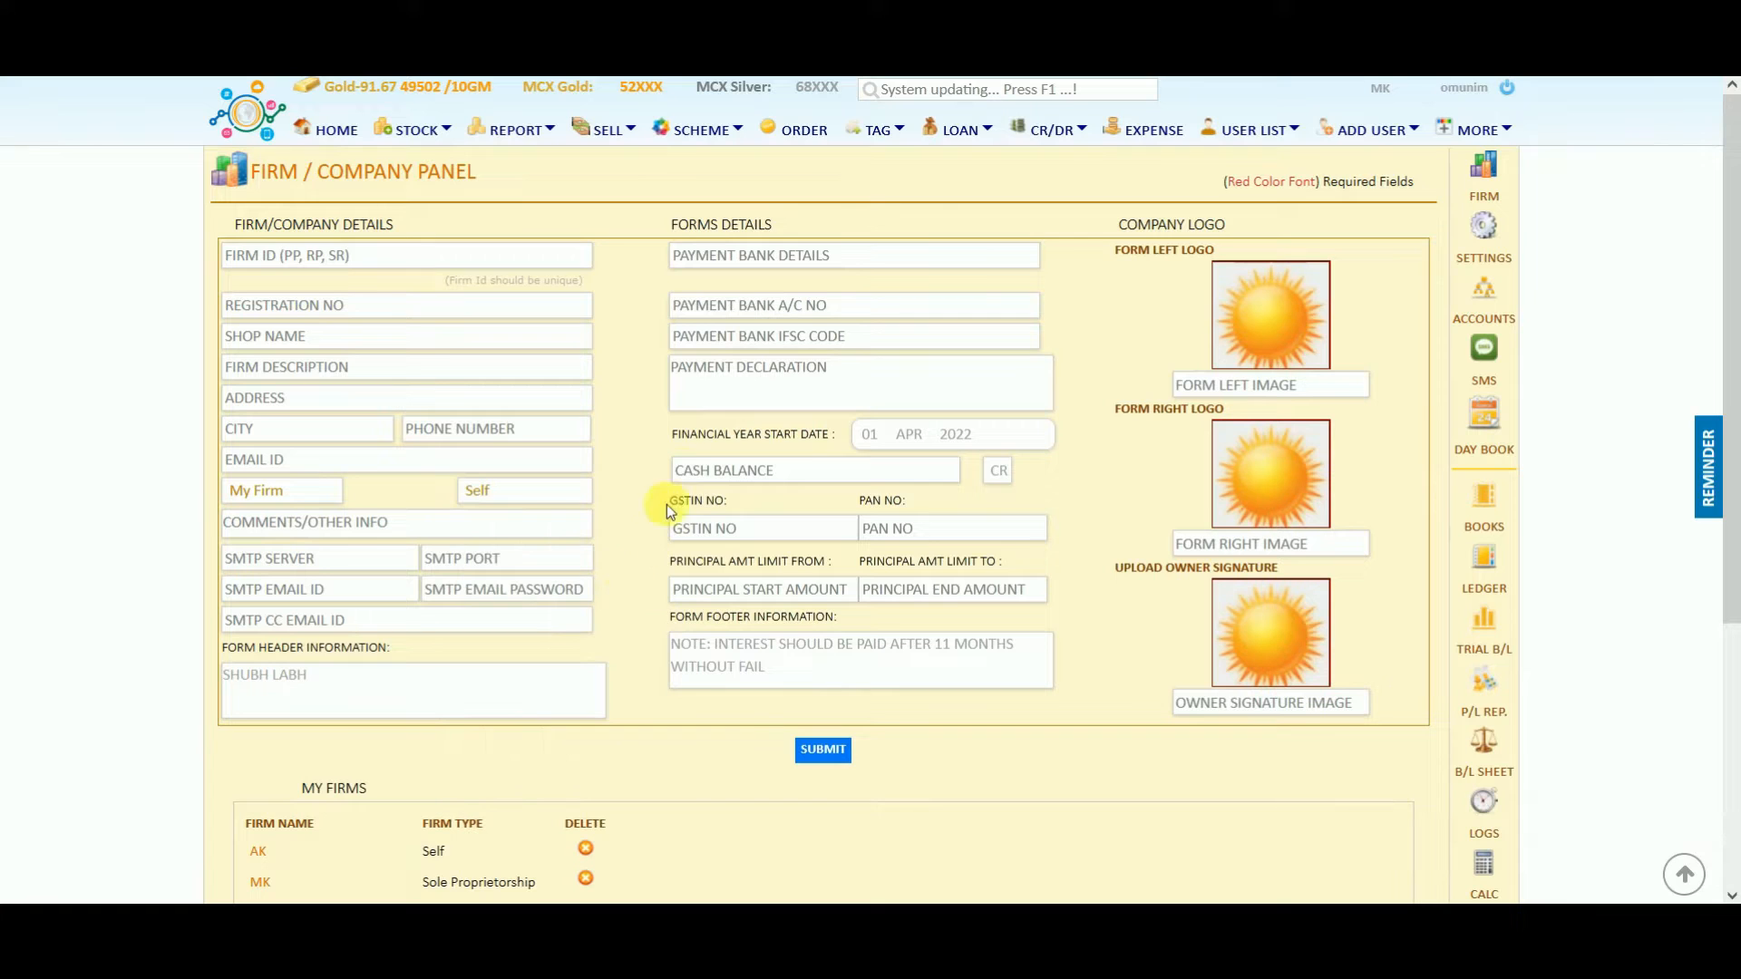
Go through the bank, payment declaration, GSTIN, PAN and principal limit fields.
left_click(726, 257)
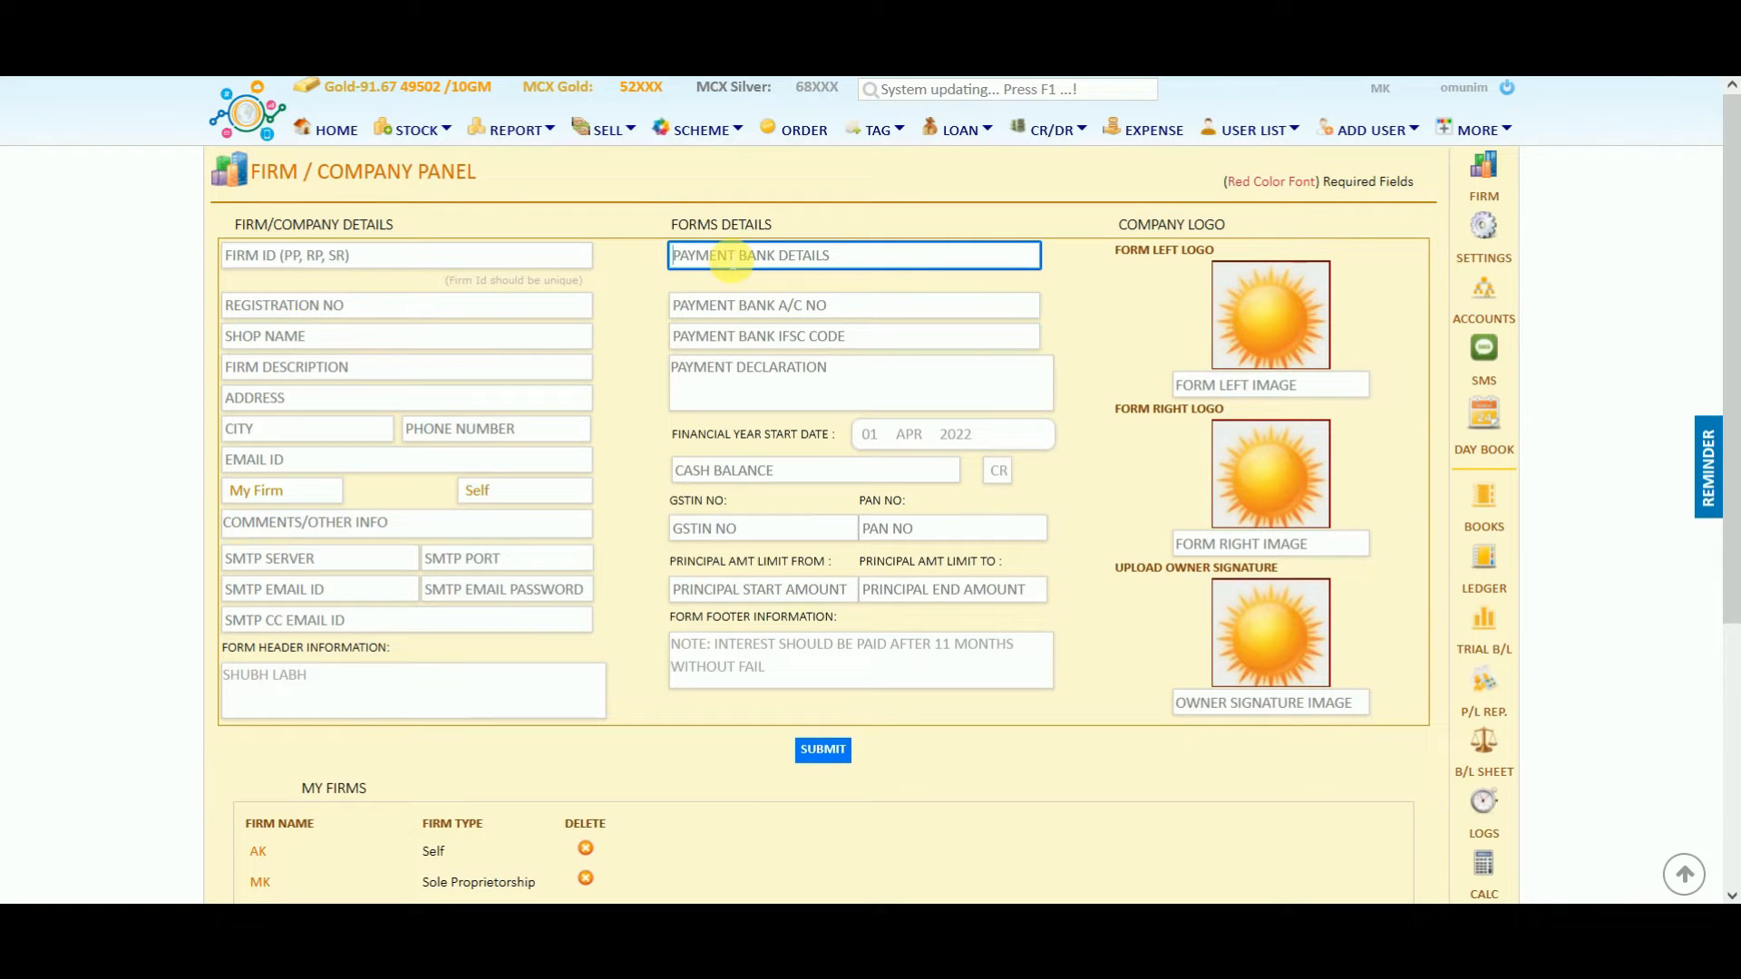
left_click(705, 305)
left_click(698, 335)
left_click(705, 379)
left_click(704, 530)
left_click(908, 533)
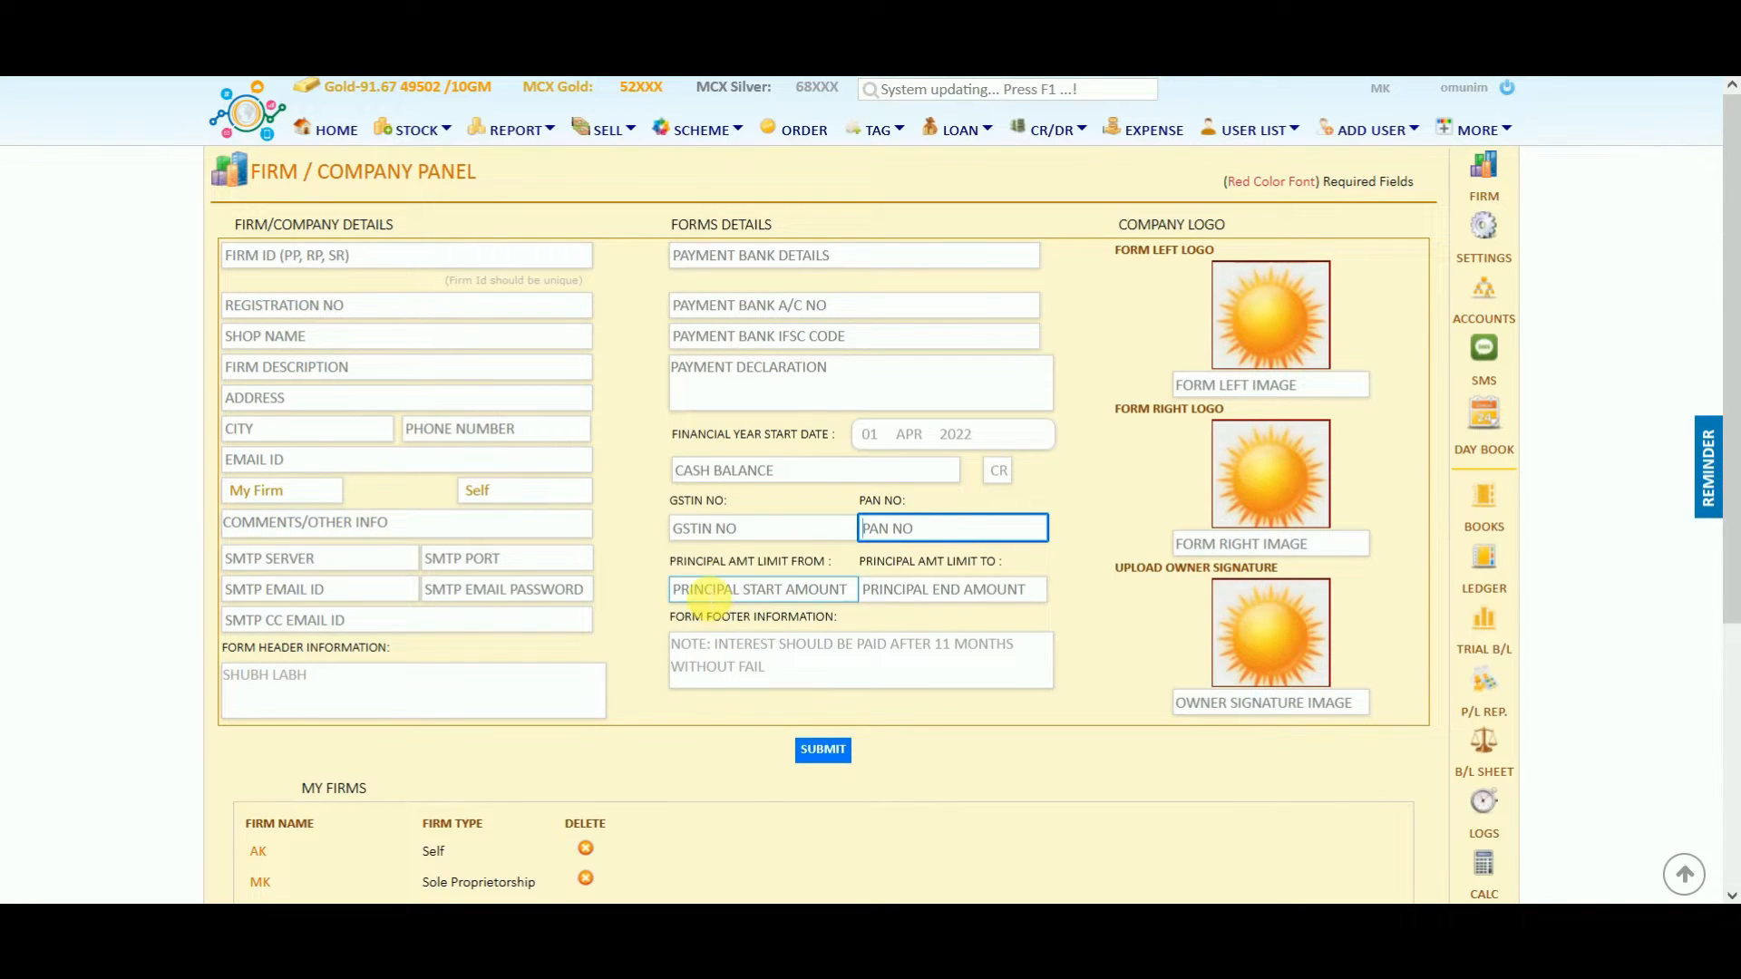
left_click(705, 594)
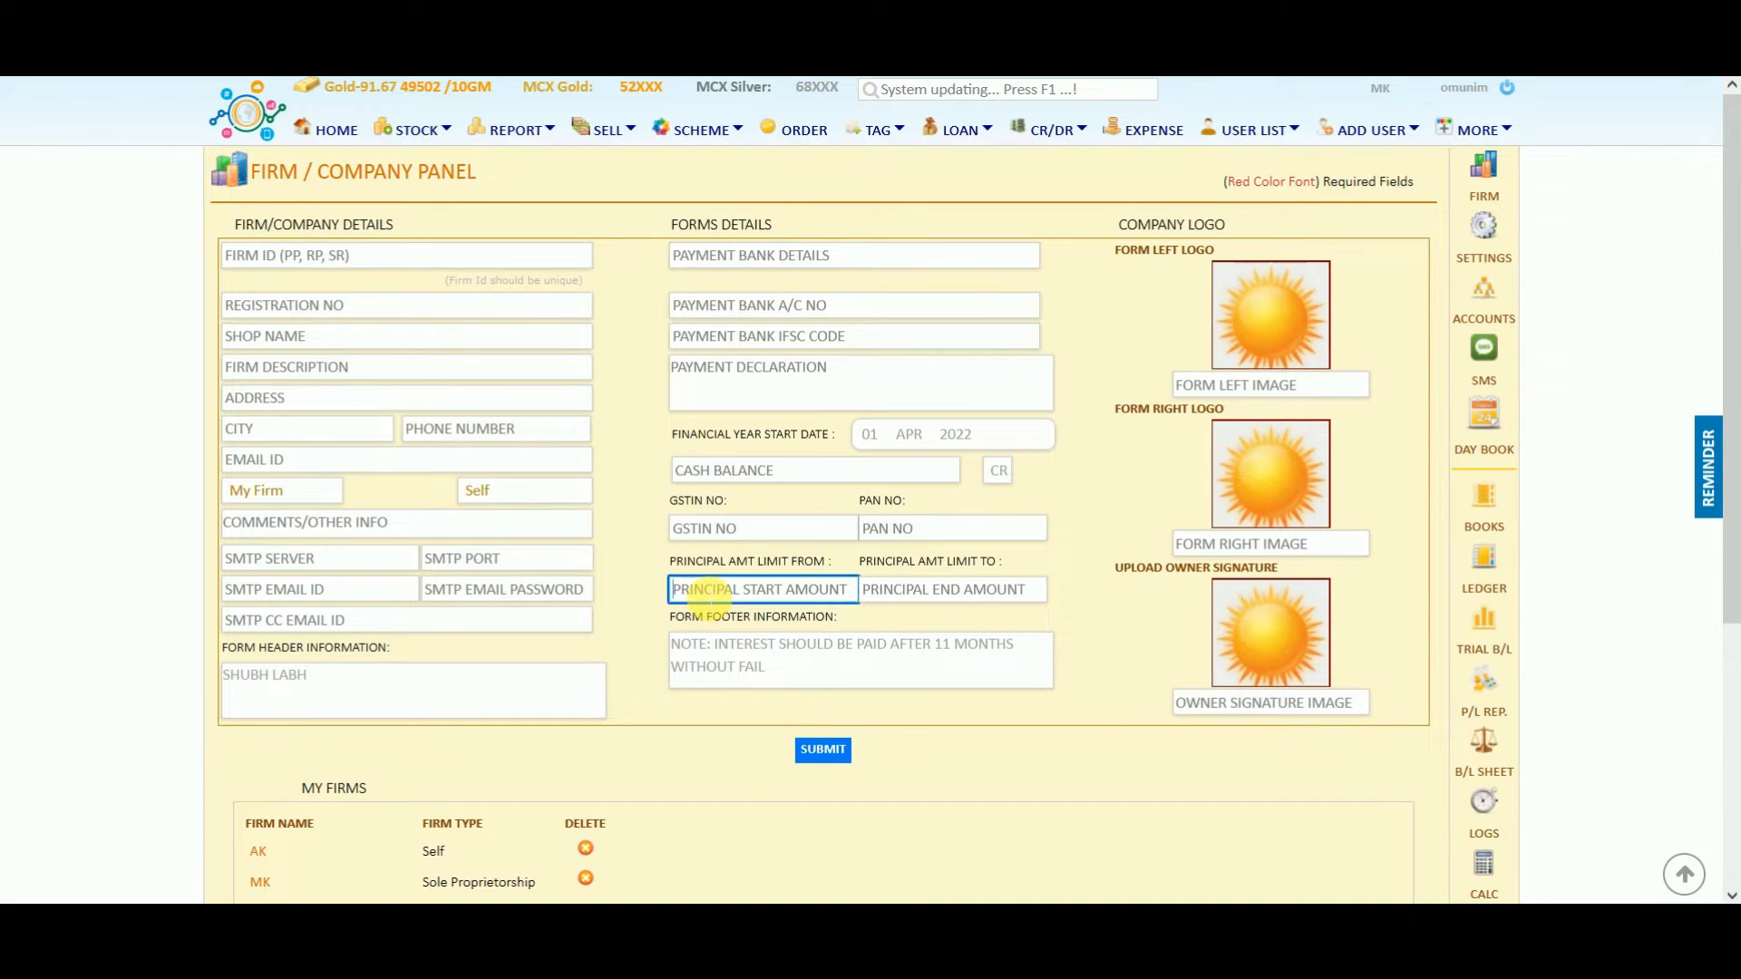
left_click(927, 592)
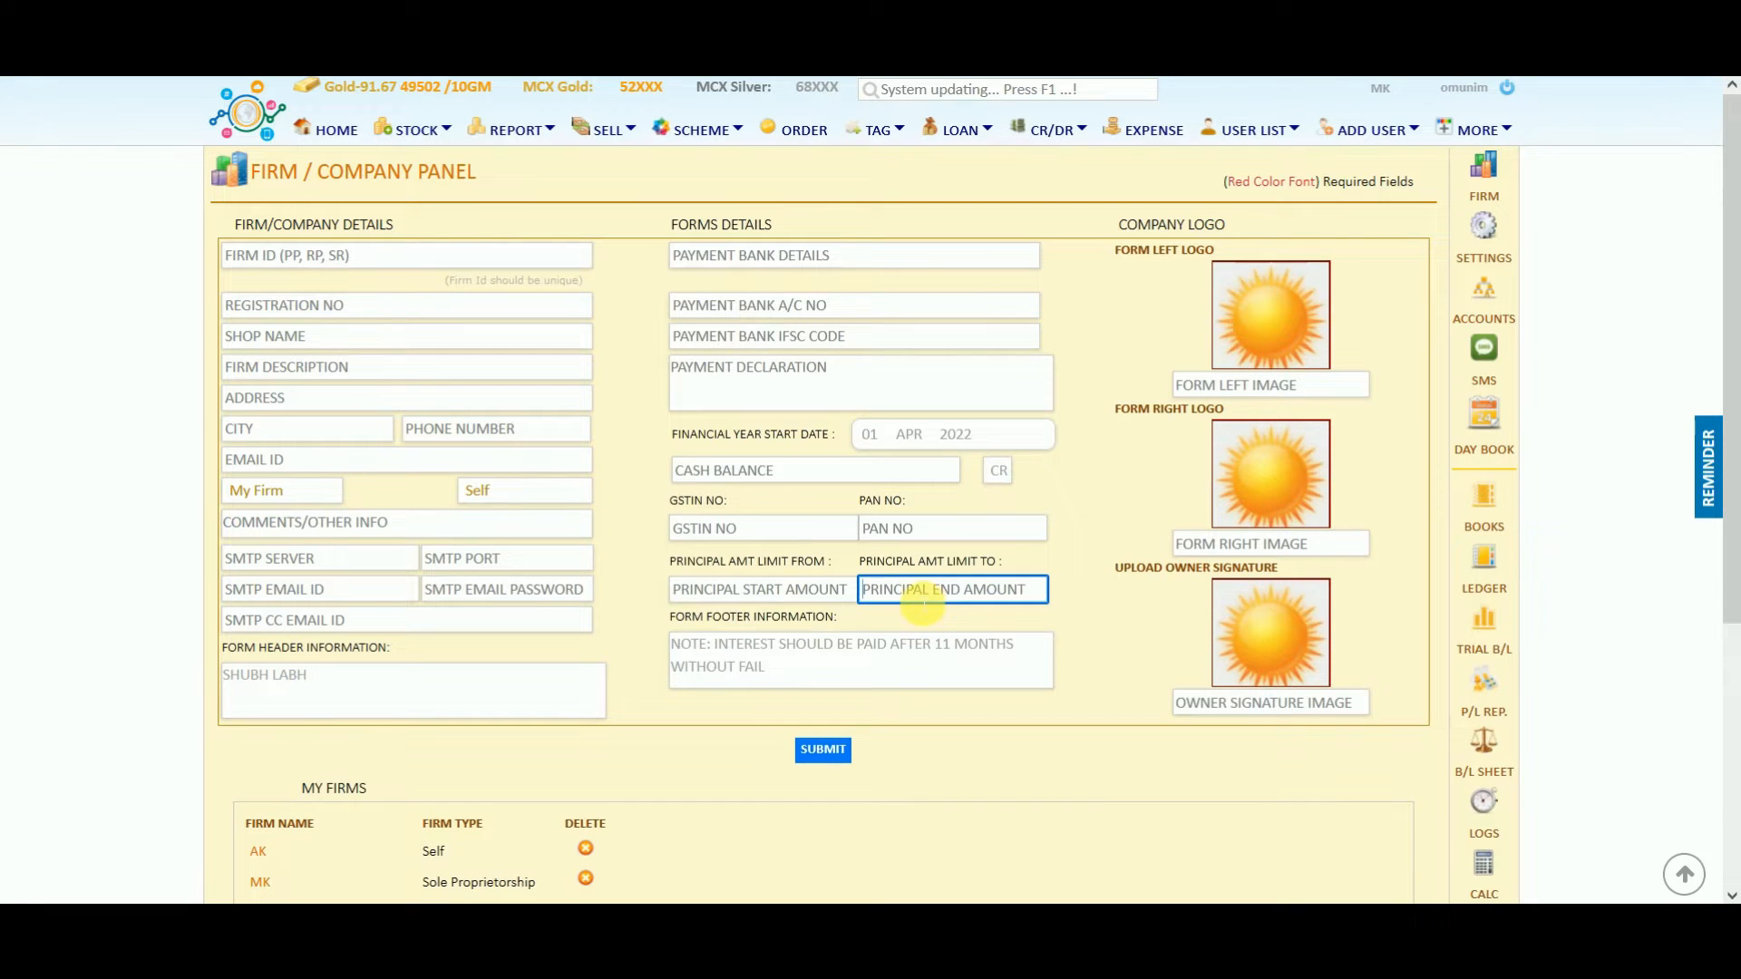
left_click(838, 599)
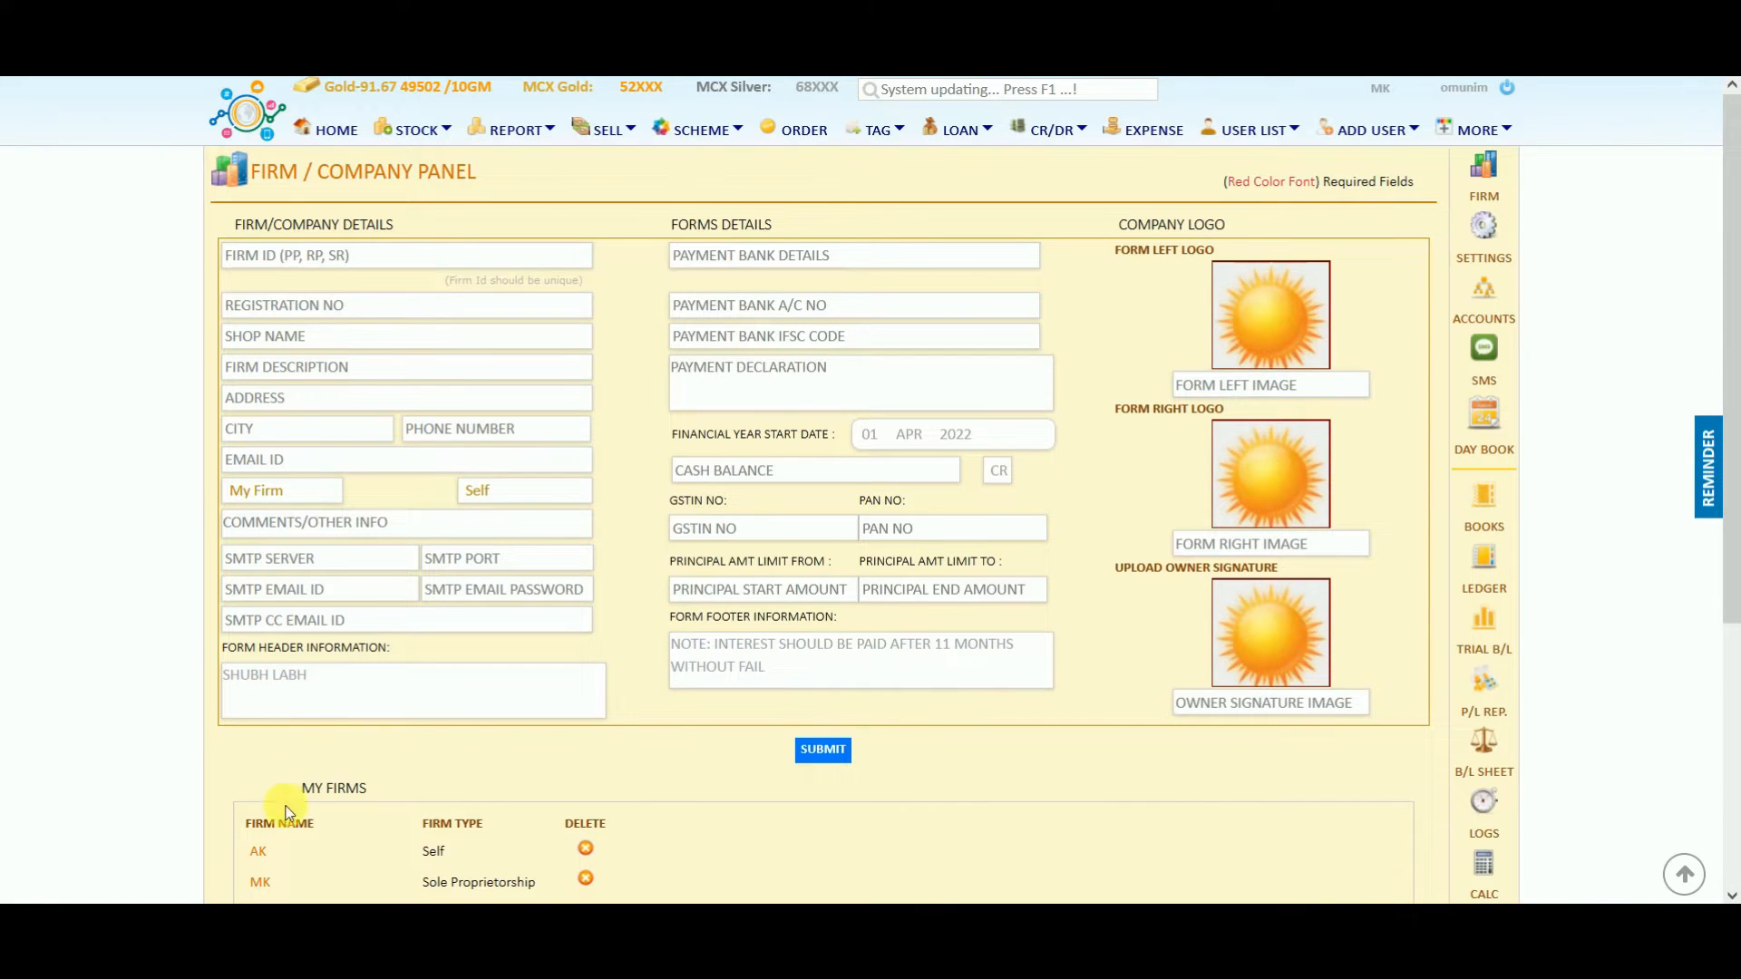
Load MK's saved details from My Firms and go to the Control Panel daily rates.
left_click(258, 881)
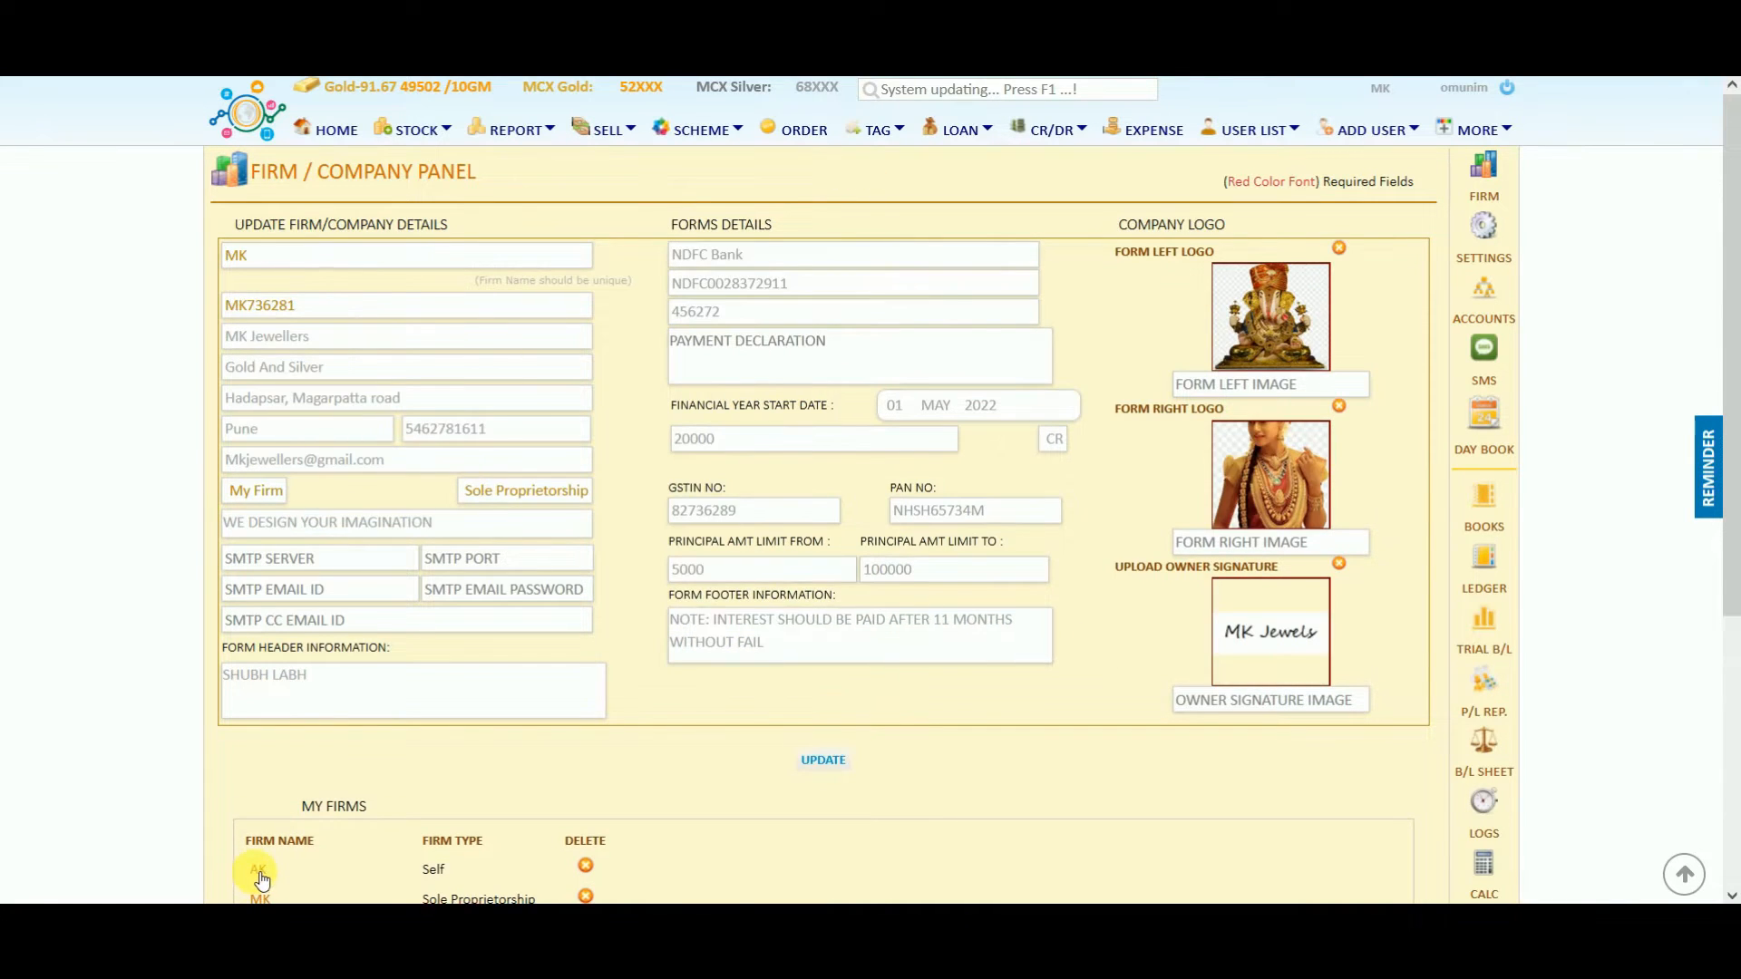
left_click(234, 306)
left_click(1496, 236)
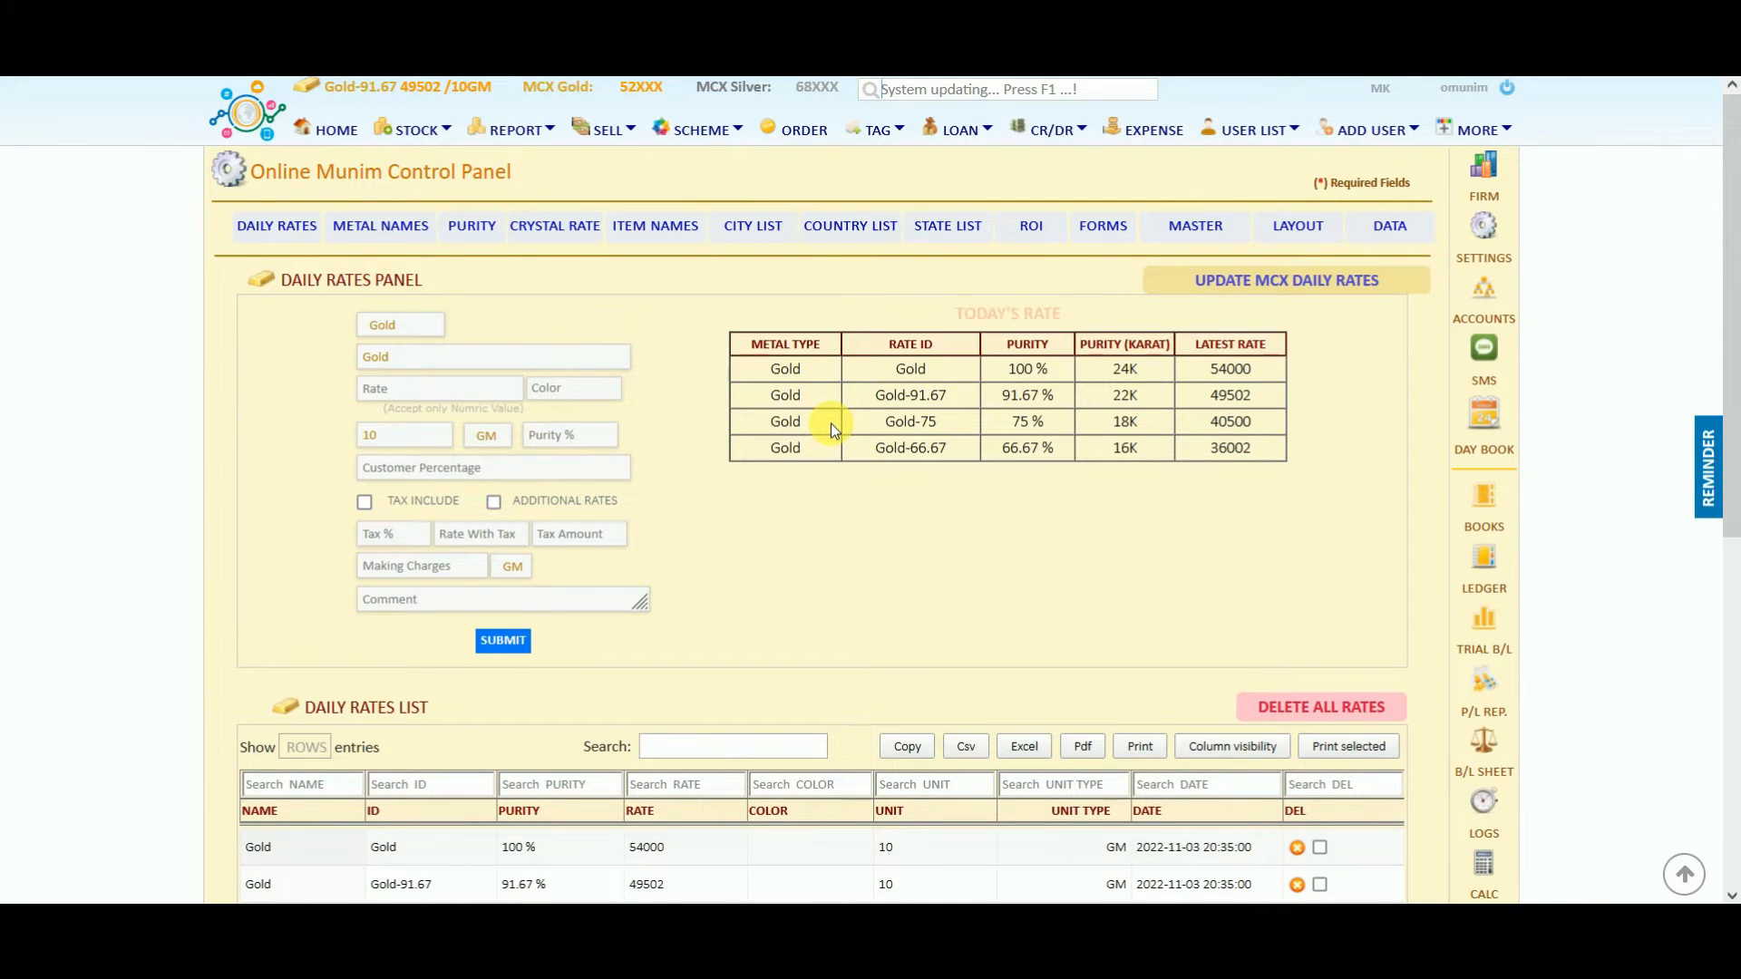
Review the existing daily rates, then delete all metal rates permanently.
scroll(1124, 423, "down", 4)
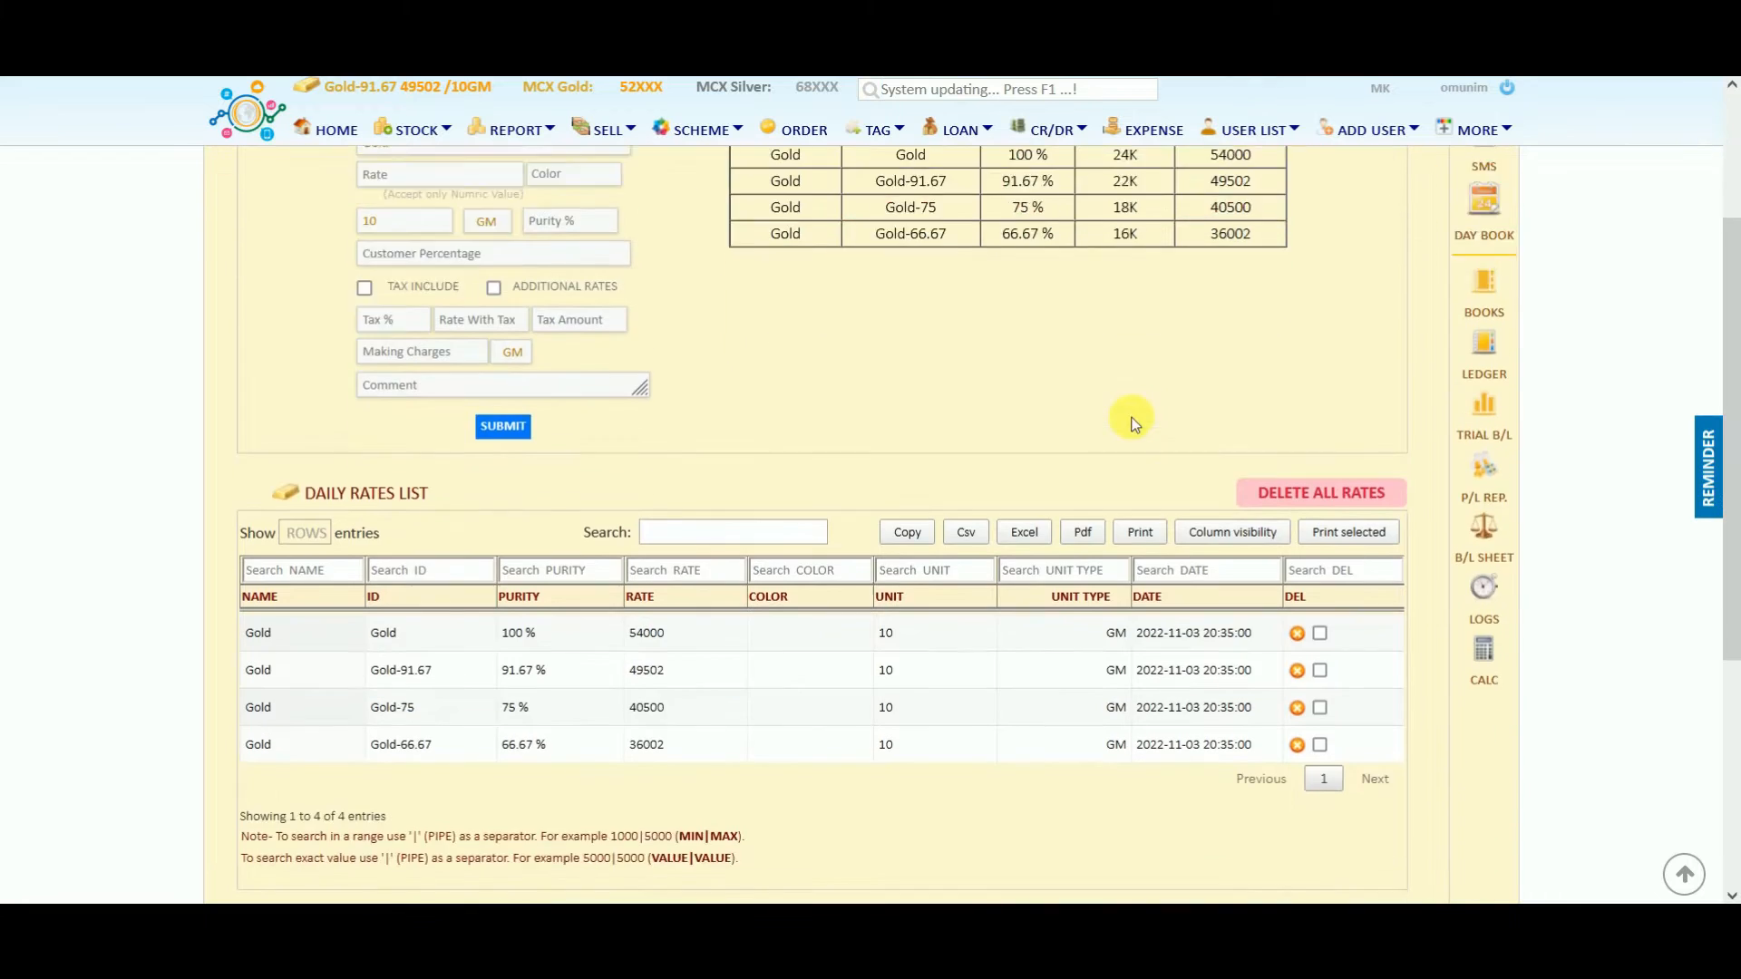
left_click_drag(1200, 497, 1137, 501)
left_click(666, 491)
left_click_drag(665, 491, 624, 491)
scroll(845, 345, "up", 4)
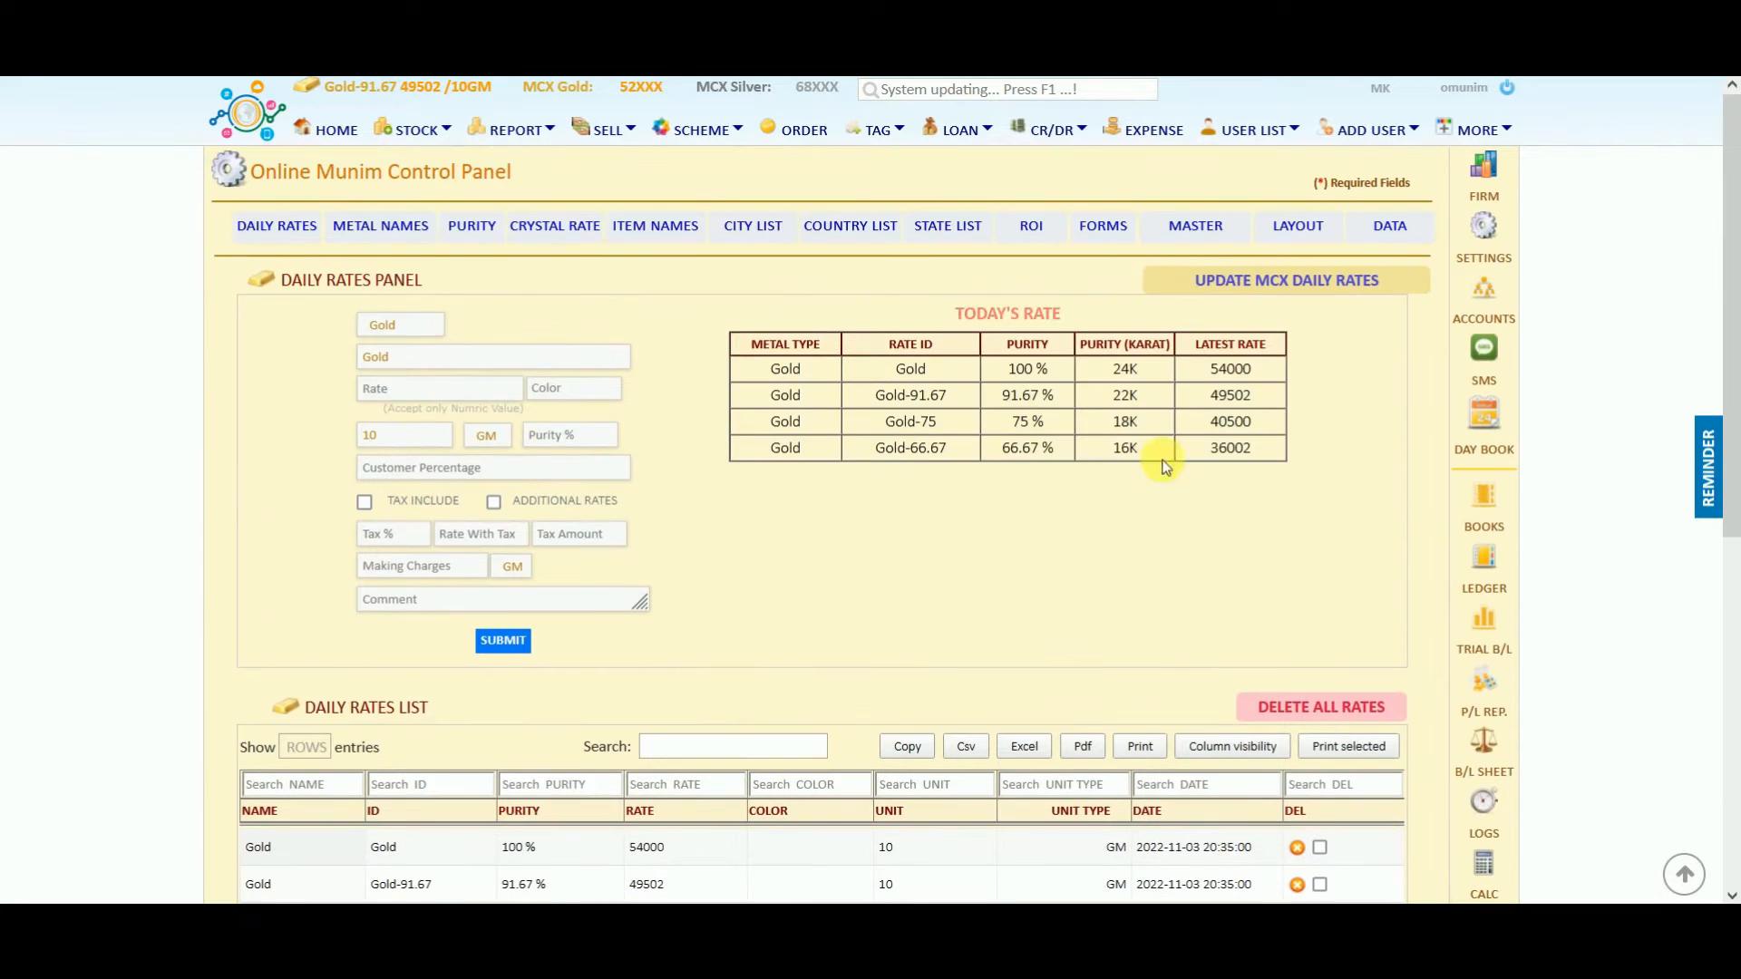
left_click(1369, 709)
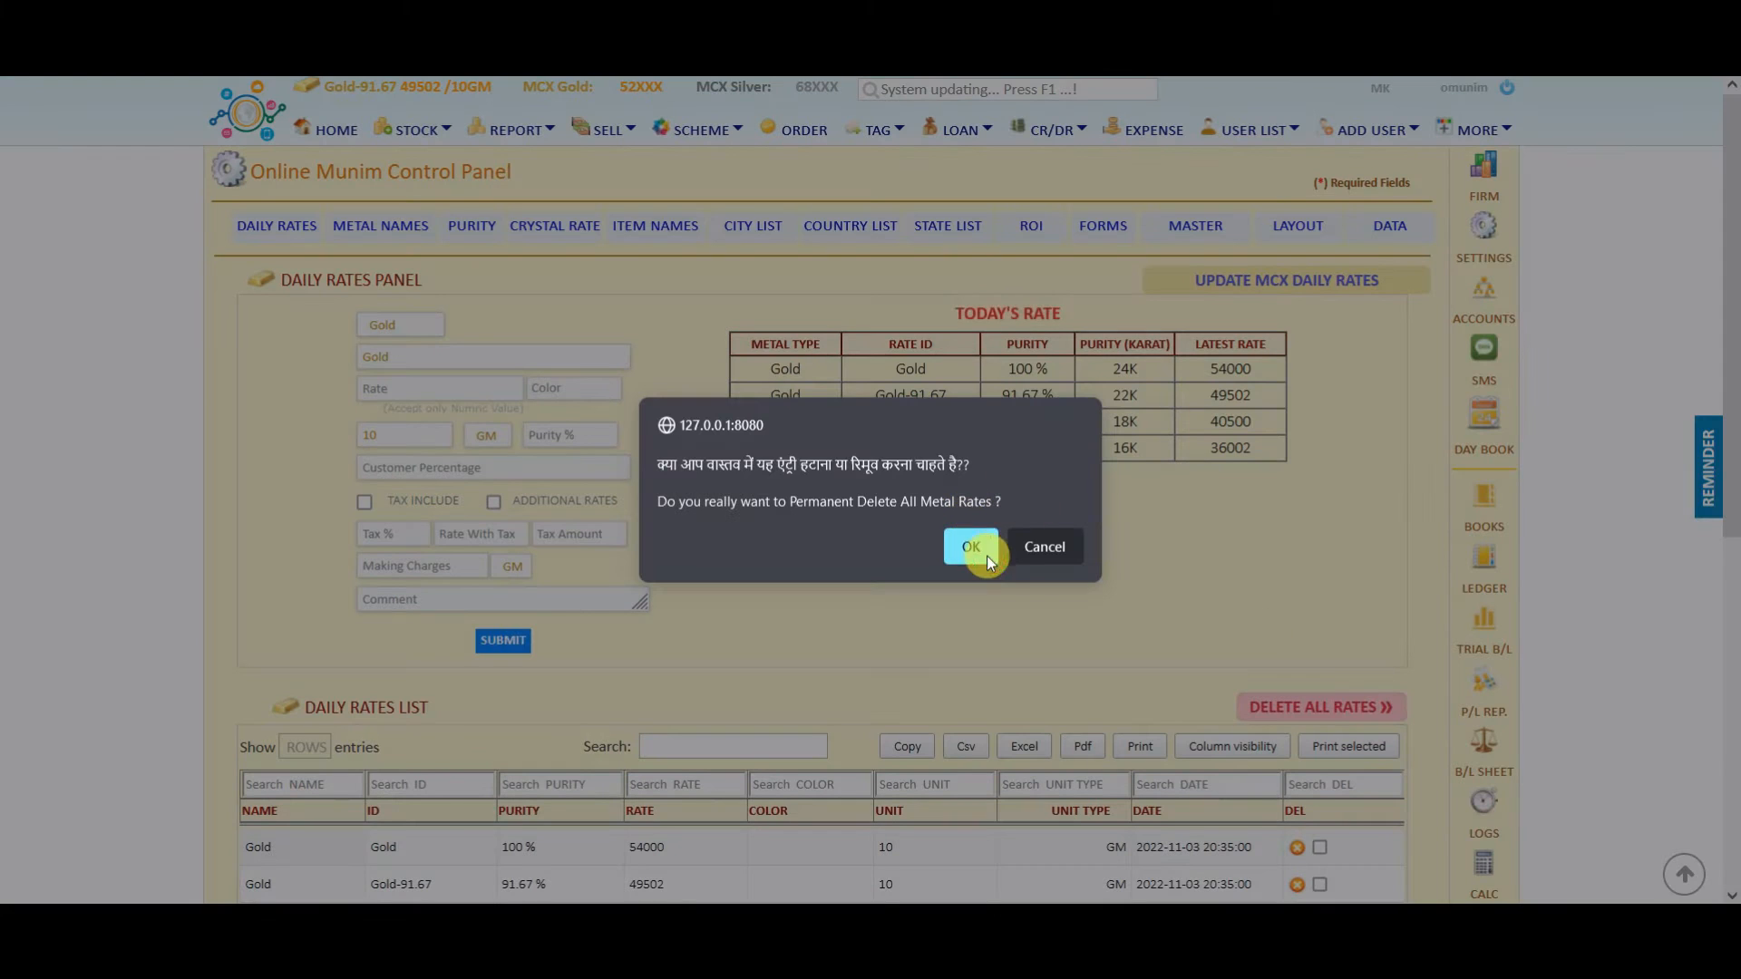
left_click(987, 557)
Add a Gold rate with id Gold, 54000 per 10 GM at 100% purity.
left_click(419, 332)
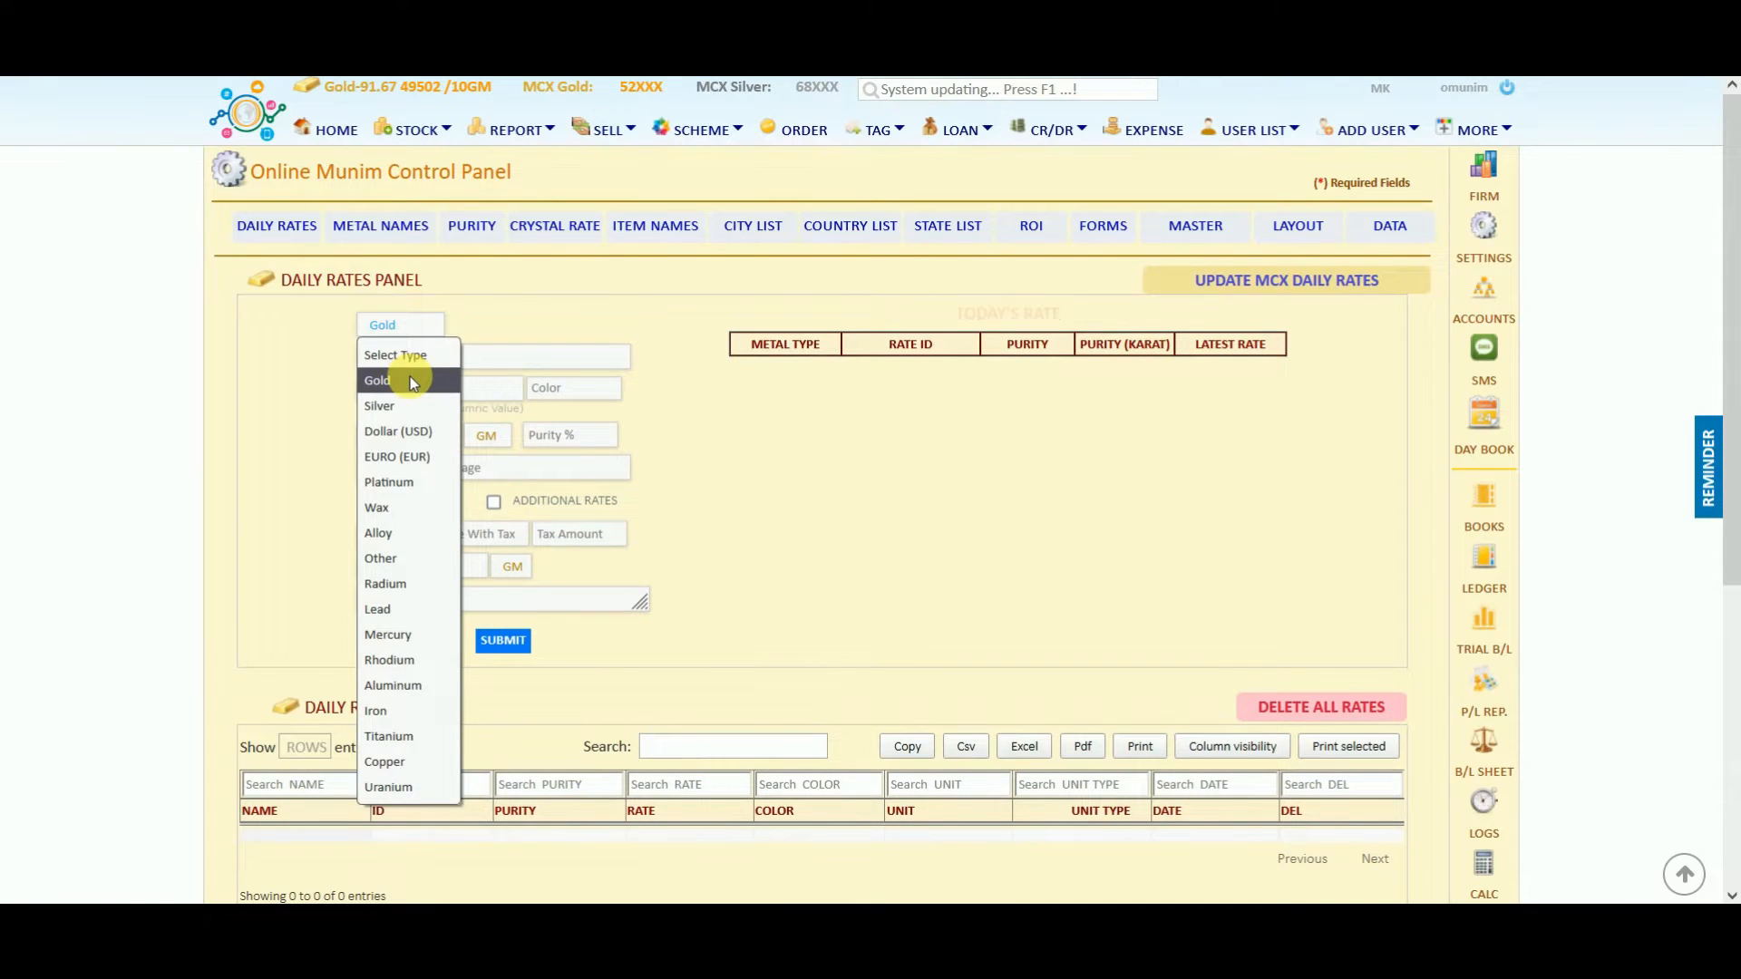
left_click(409, 377)
left_click(405, 363)
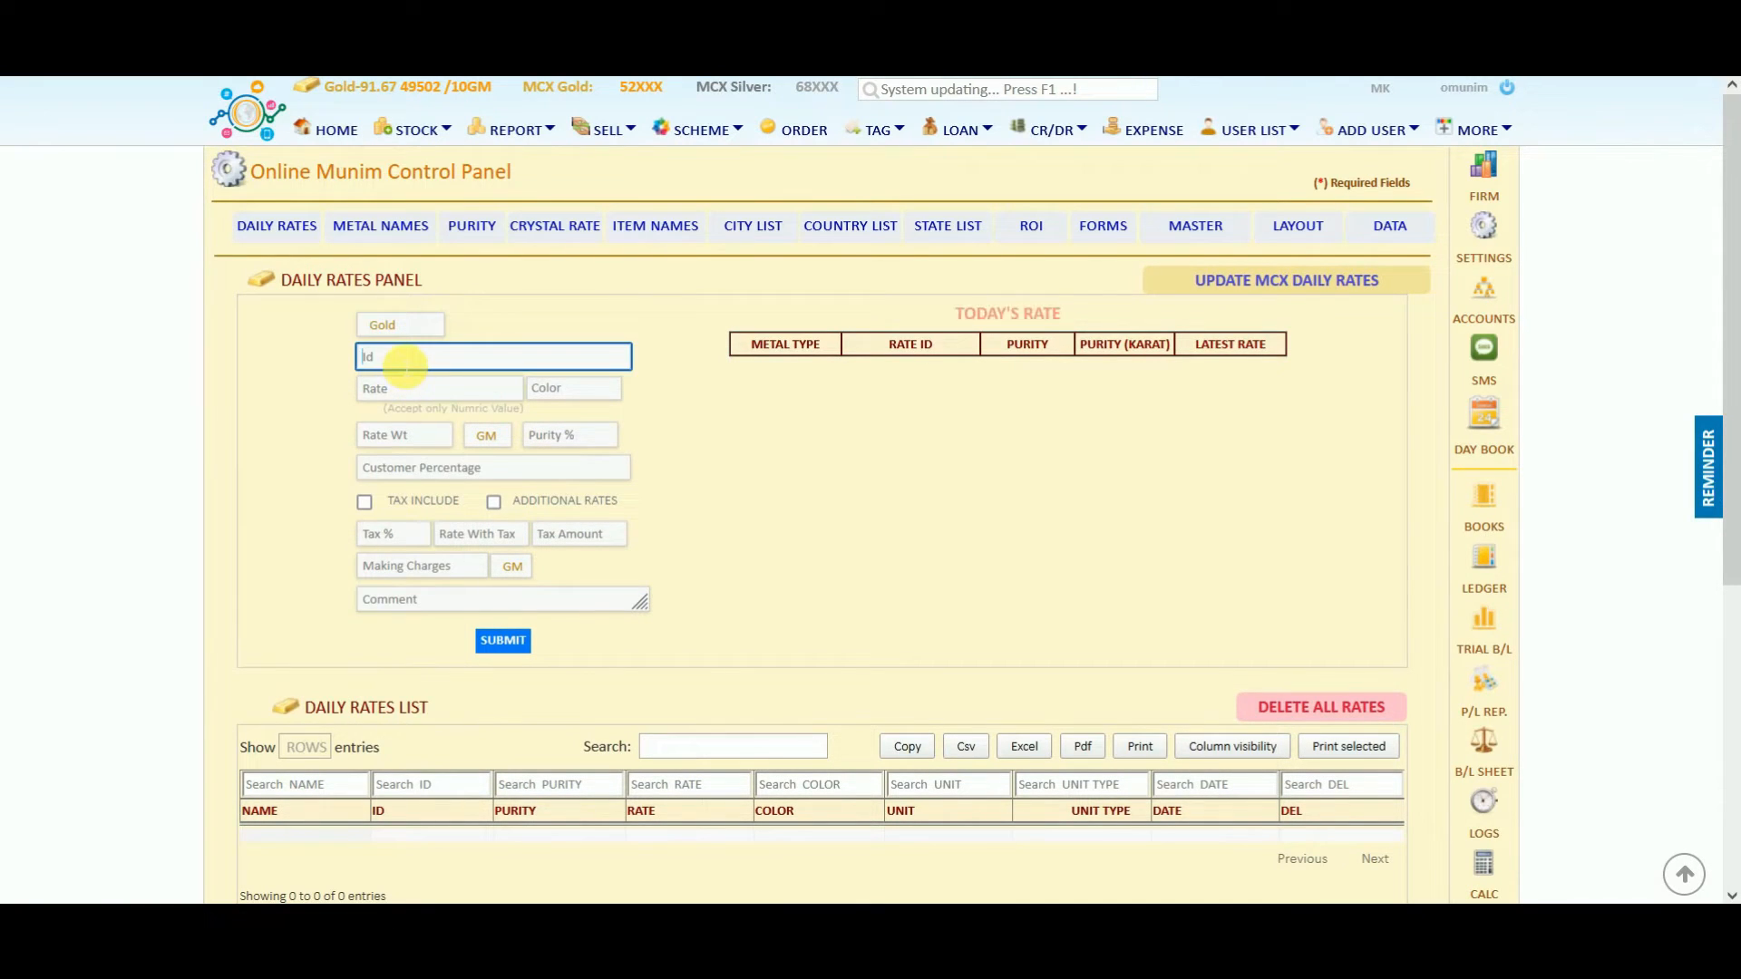
type("Gold")
left_click(400, 394)
type("54000")
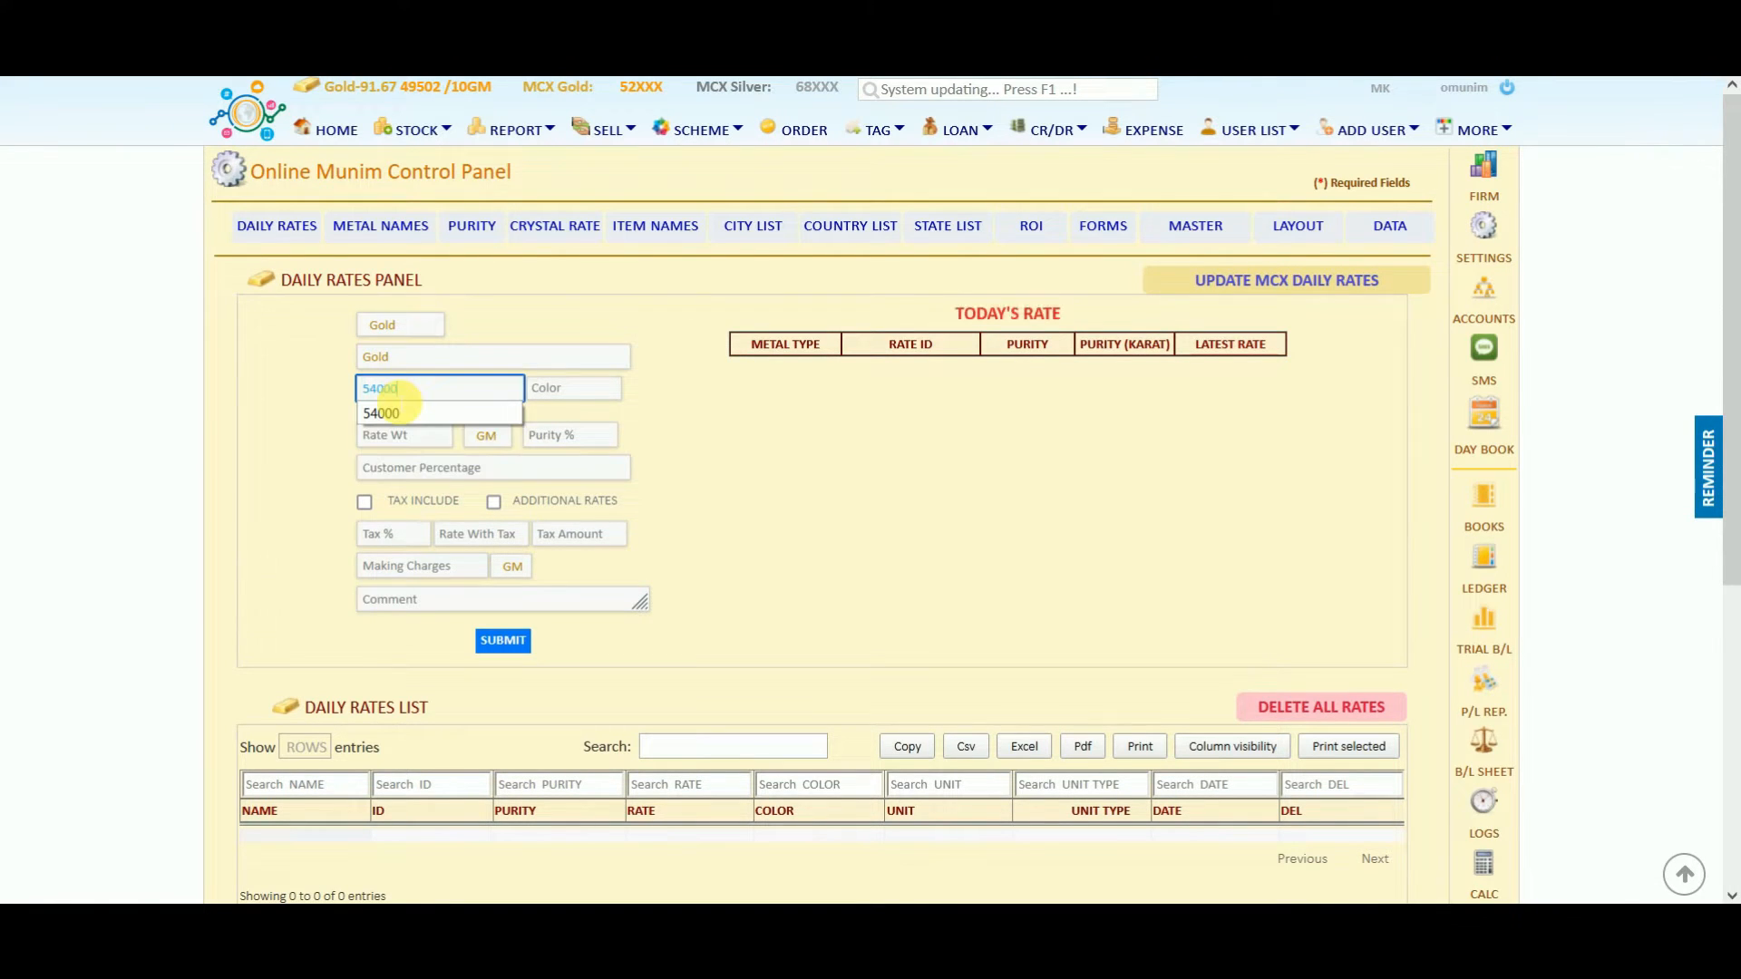
left_click(399, 412)
left_click(399, 435)
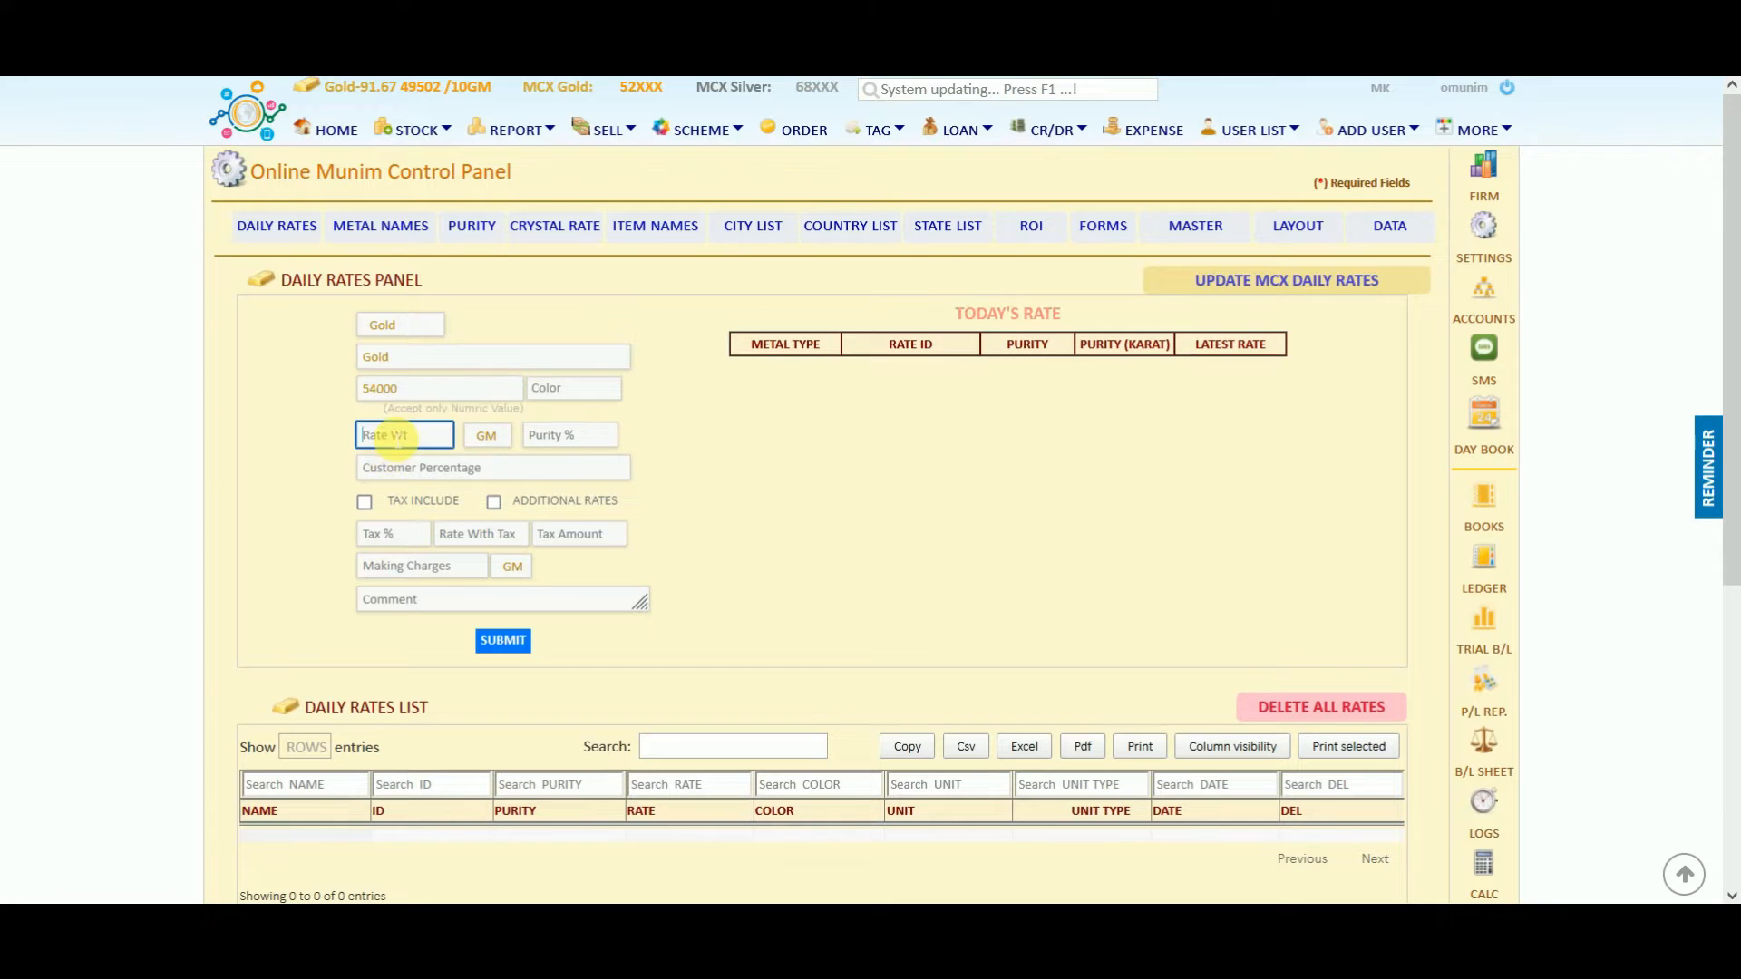
type("10")
left_click(571, 435)
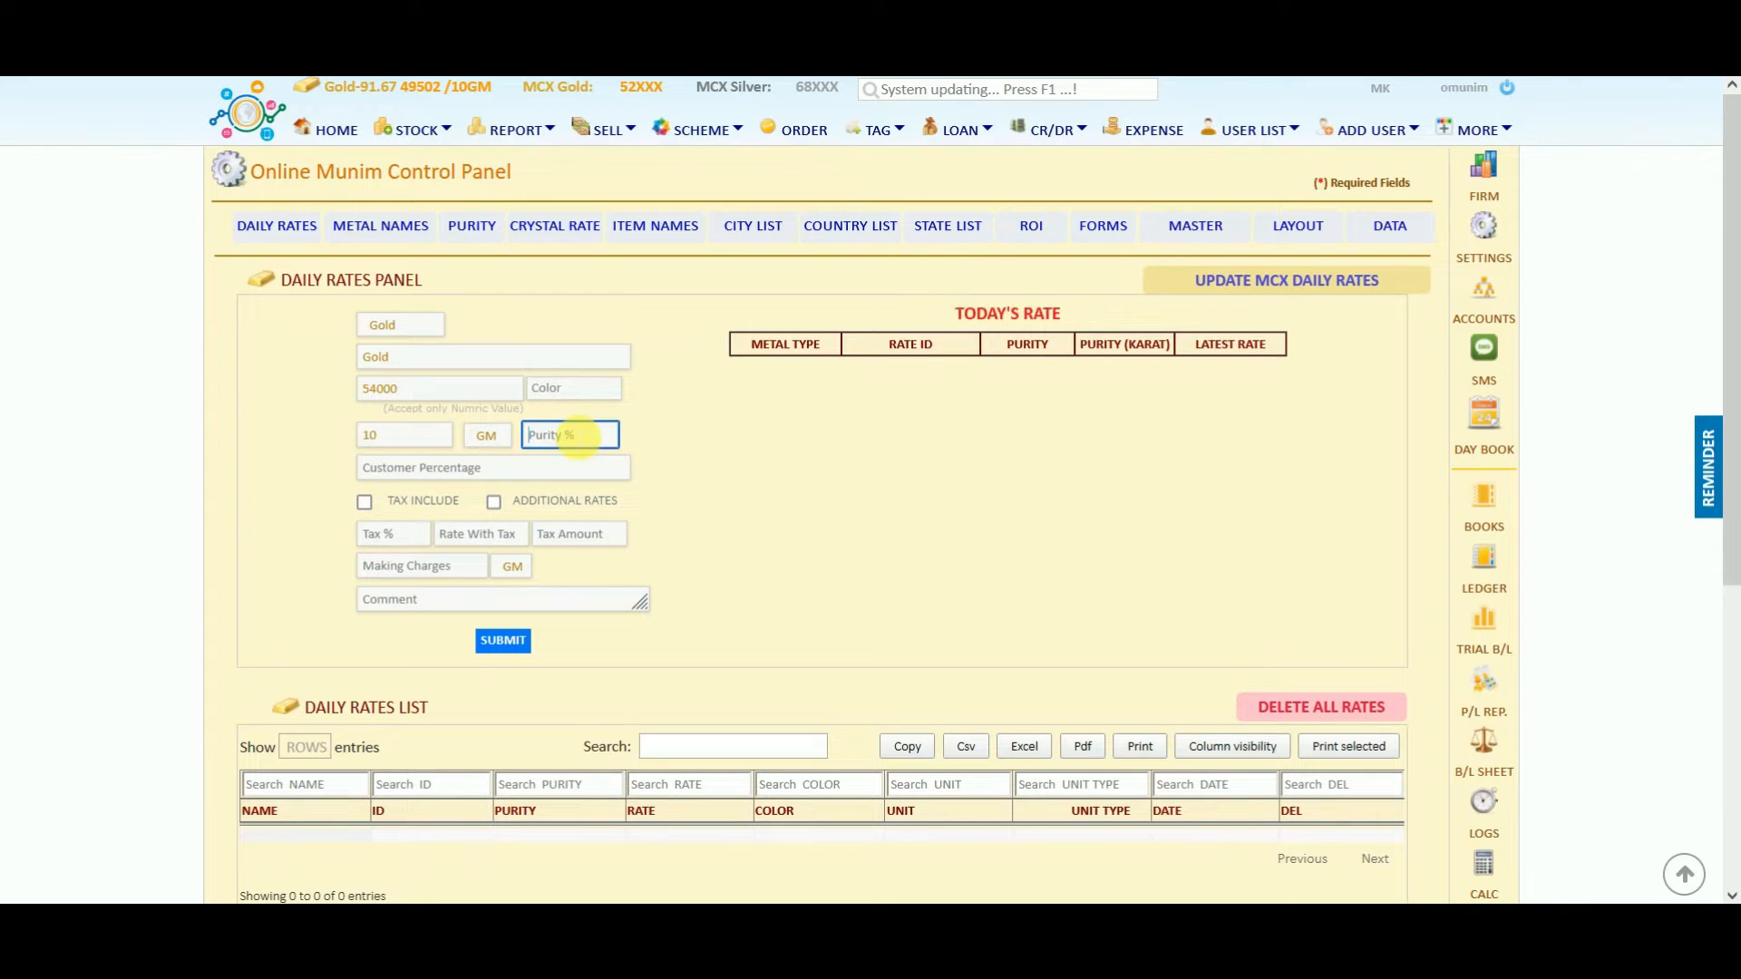
type("100")
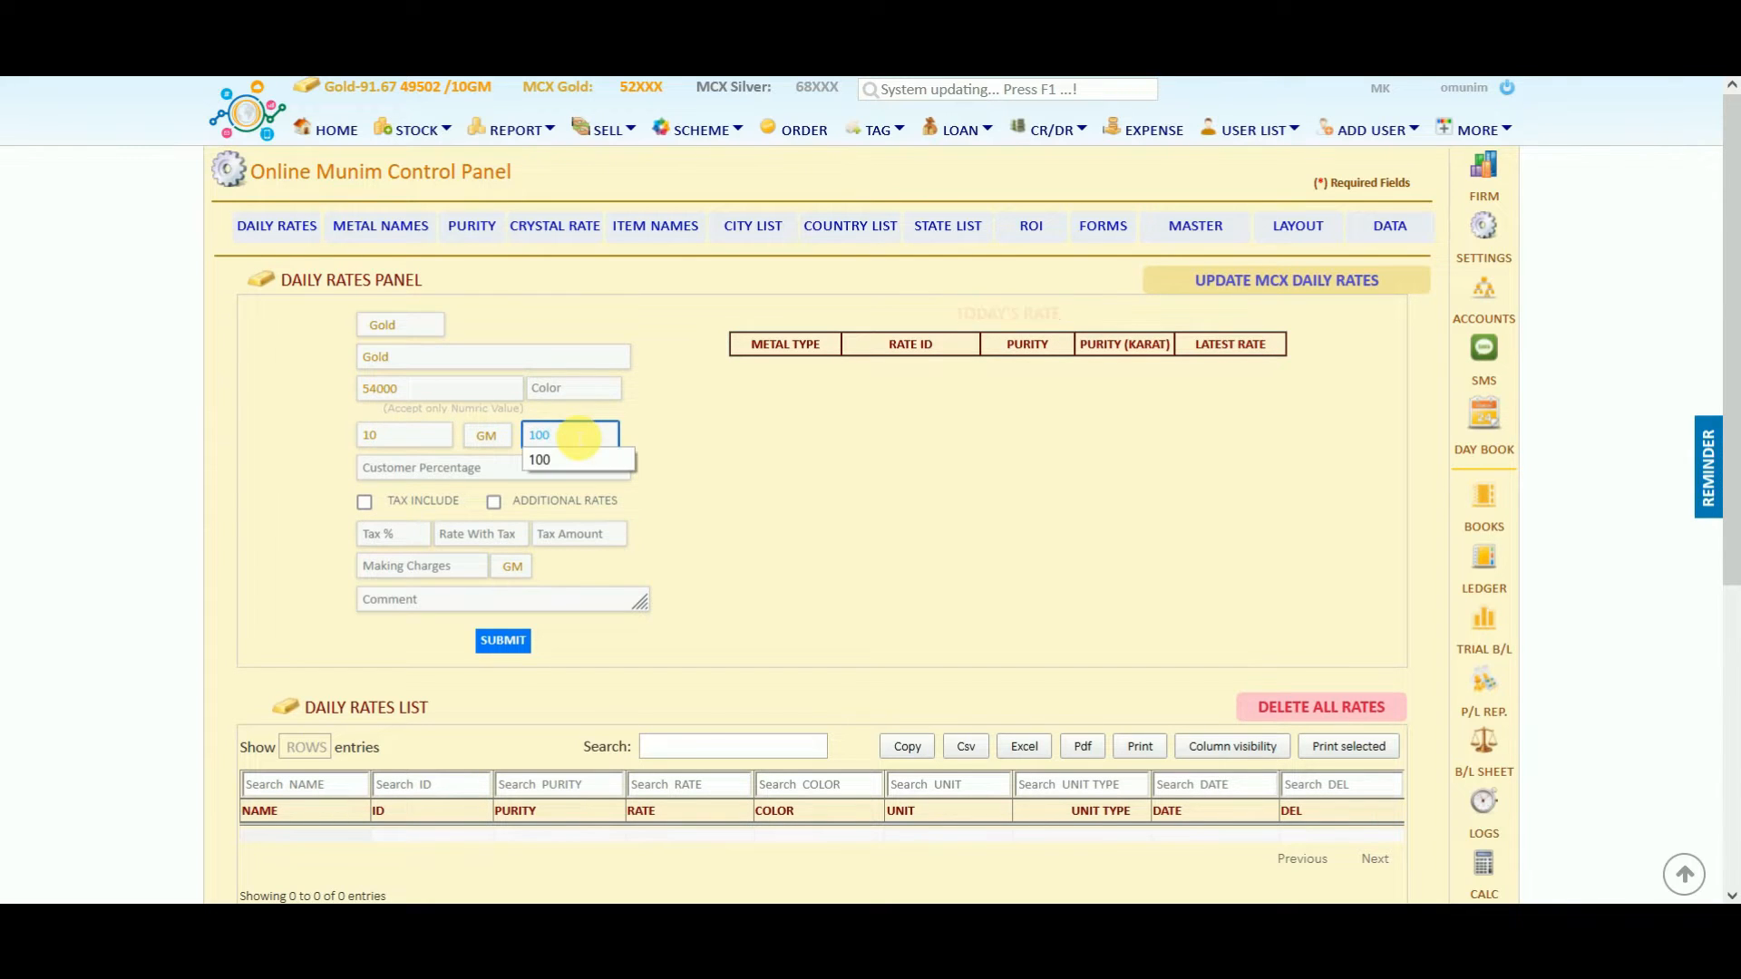
left_click(525, 646)
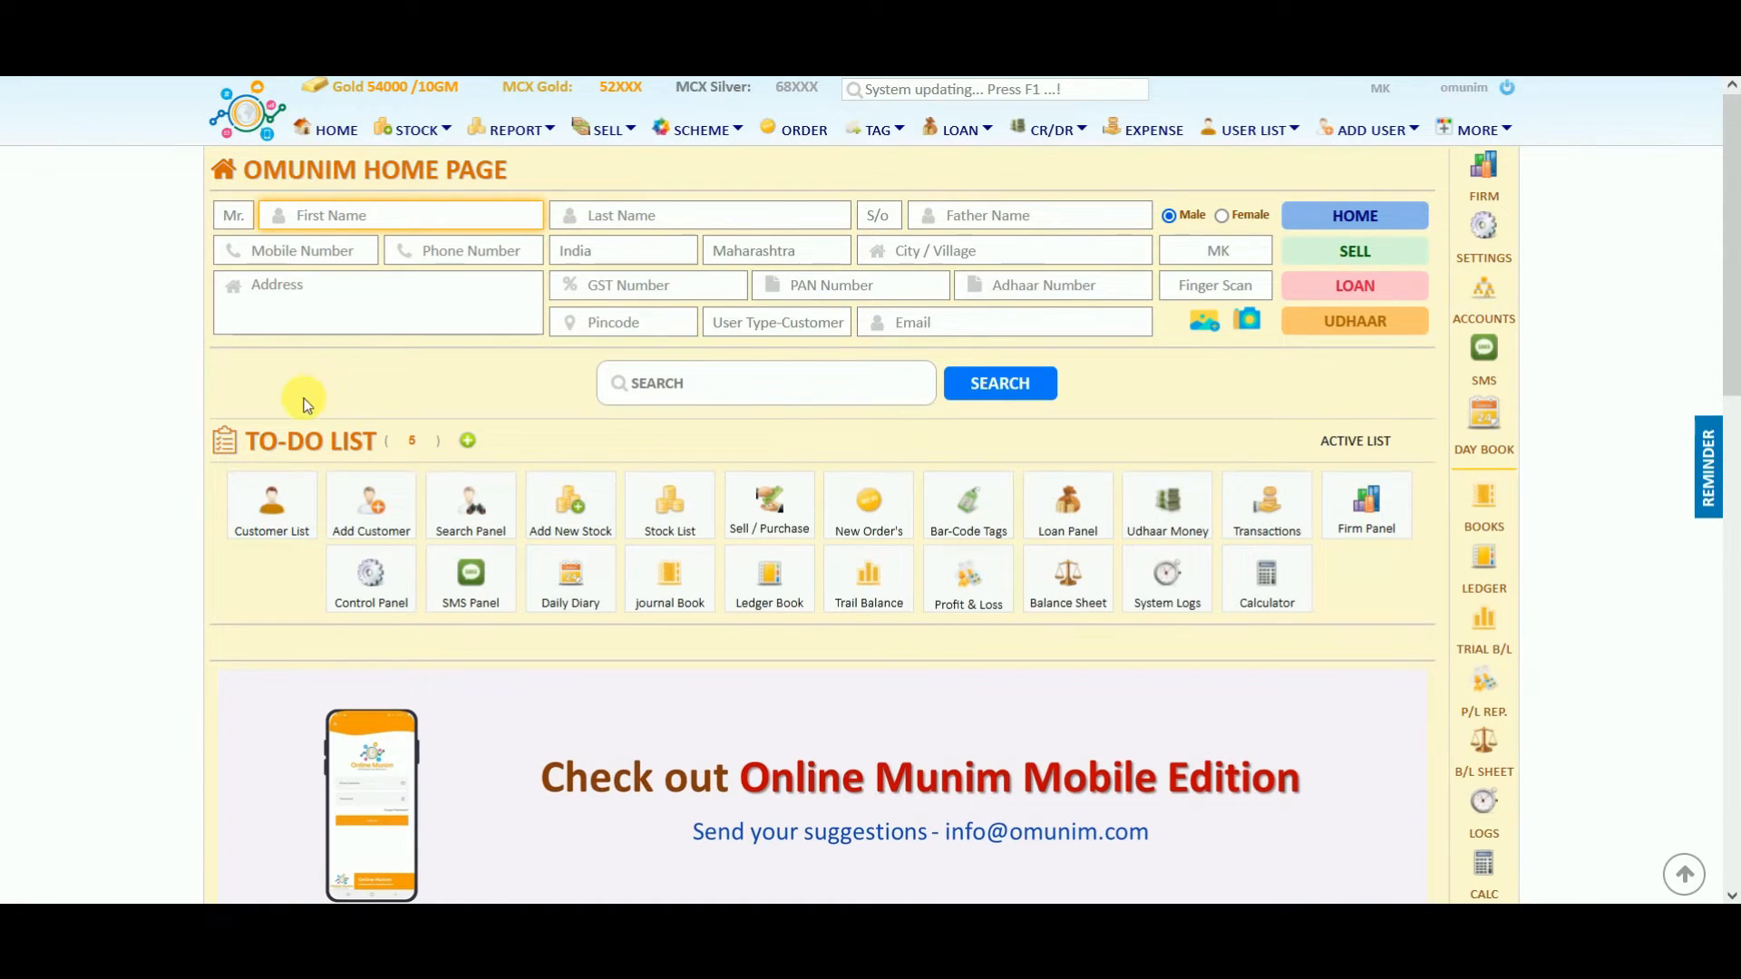
Enter a customer's first and last name, add them through LOAN, then return to HOME.
left_click(259, 444)
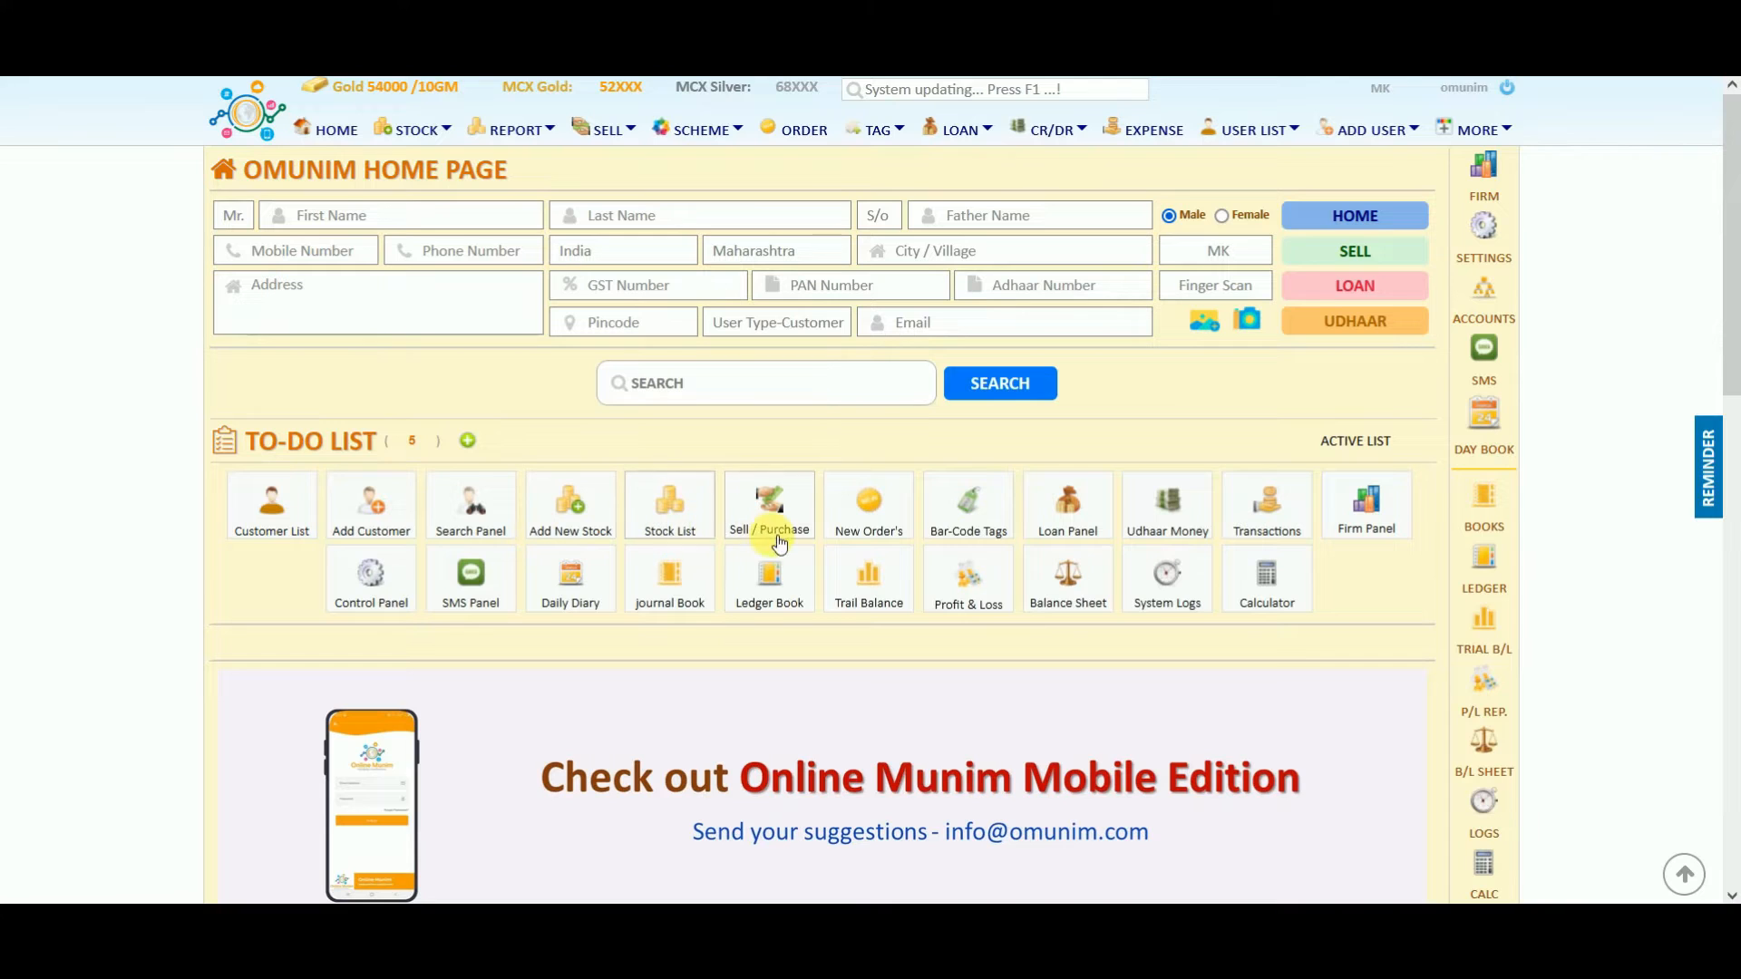
left_click(381, 218)
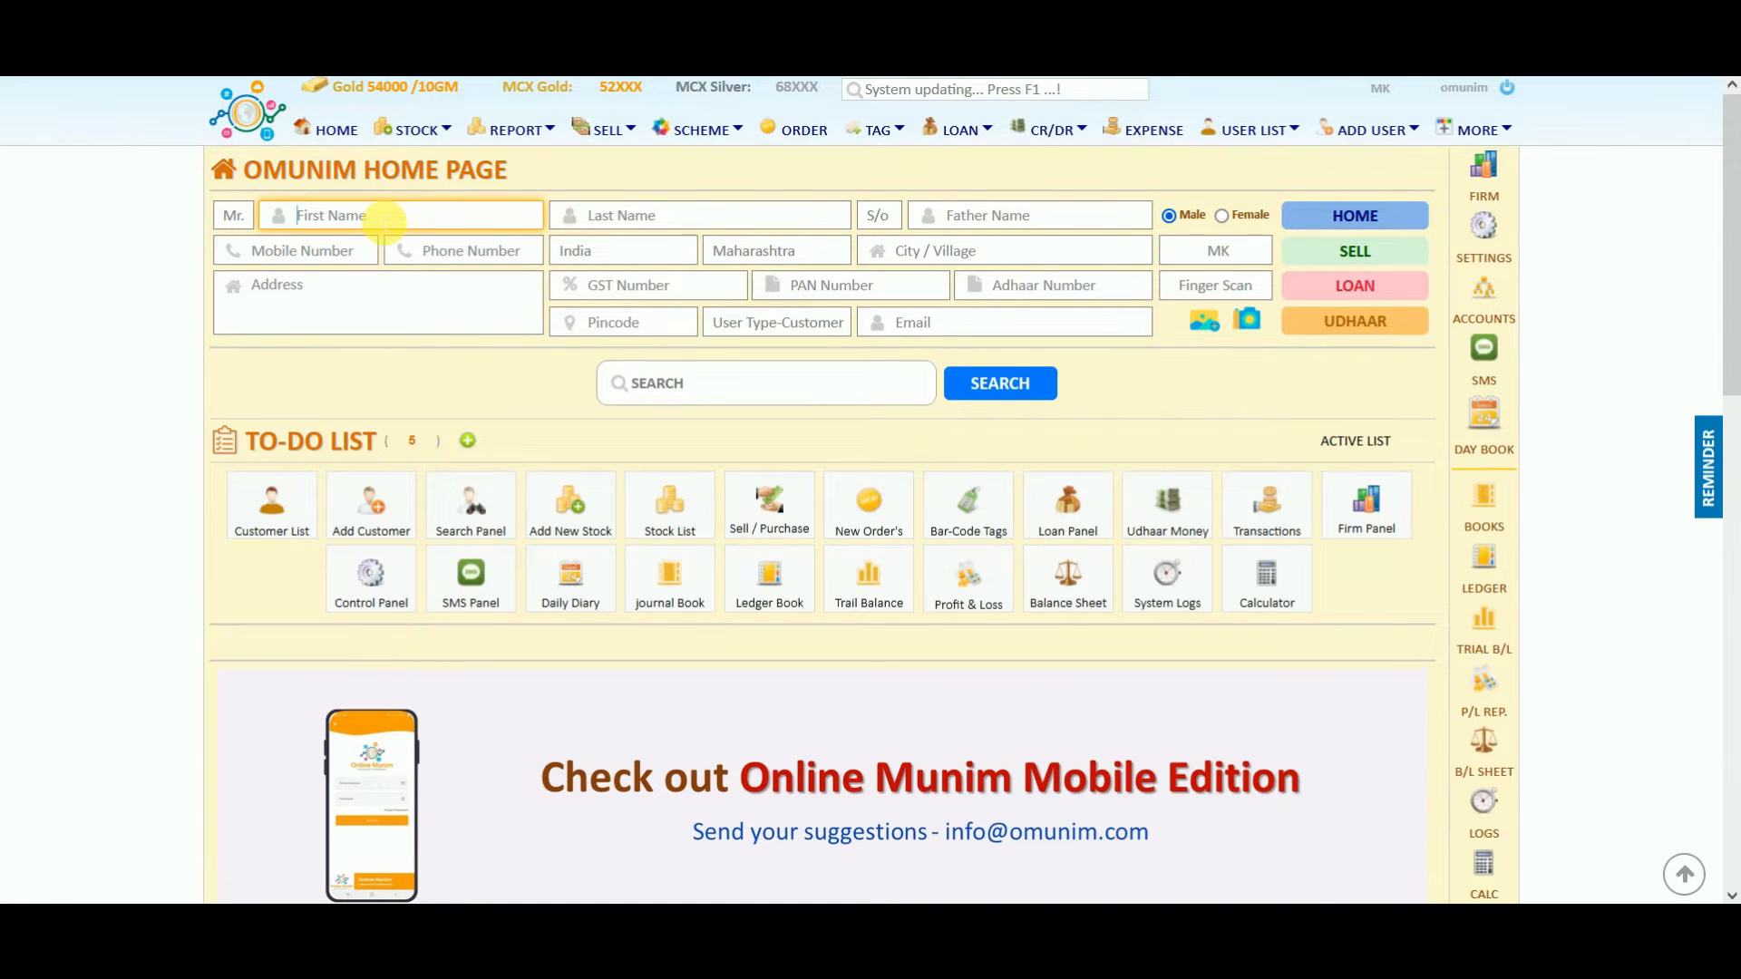
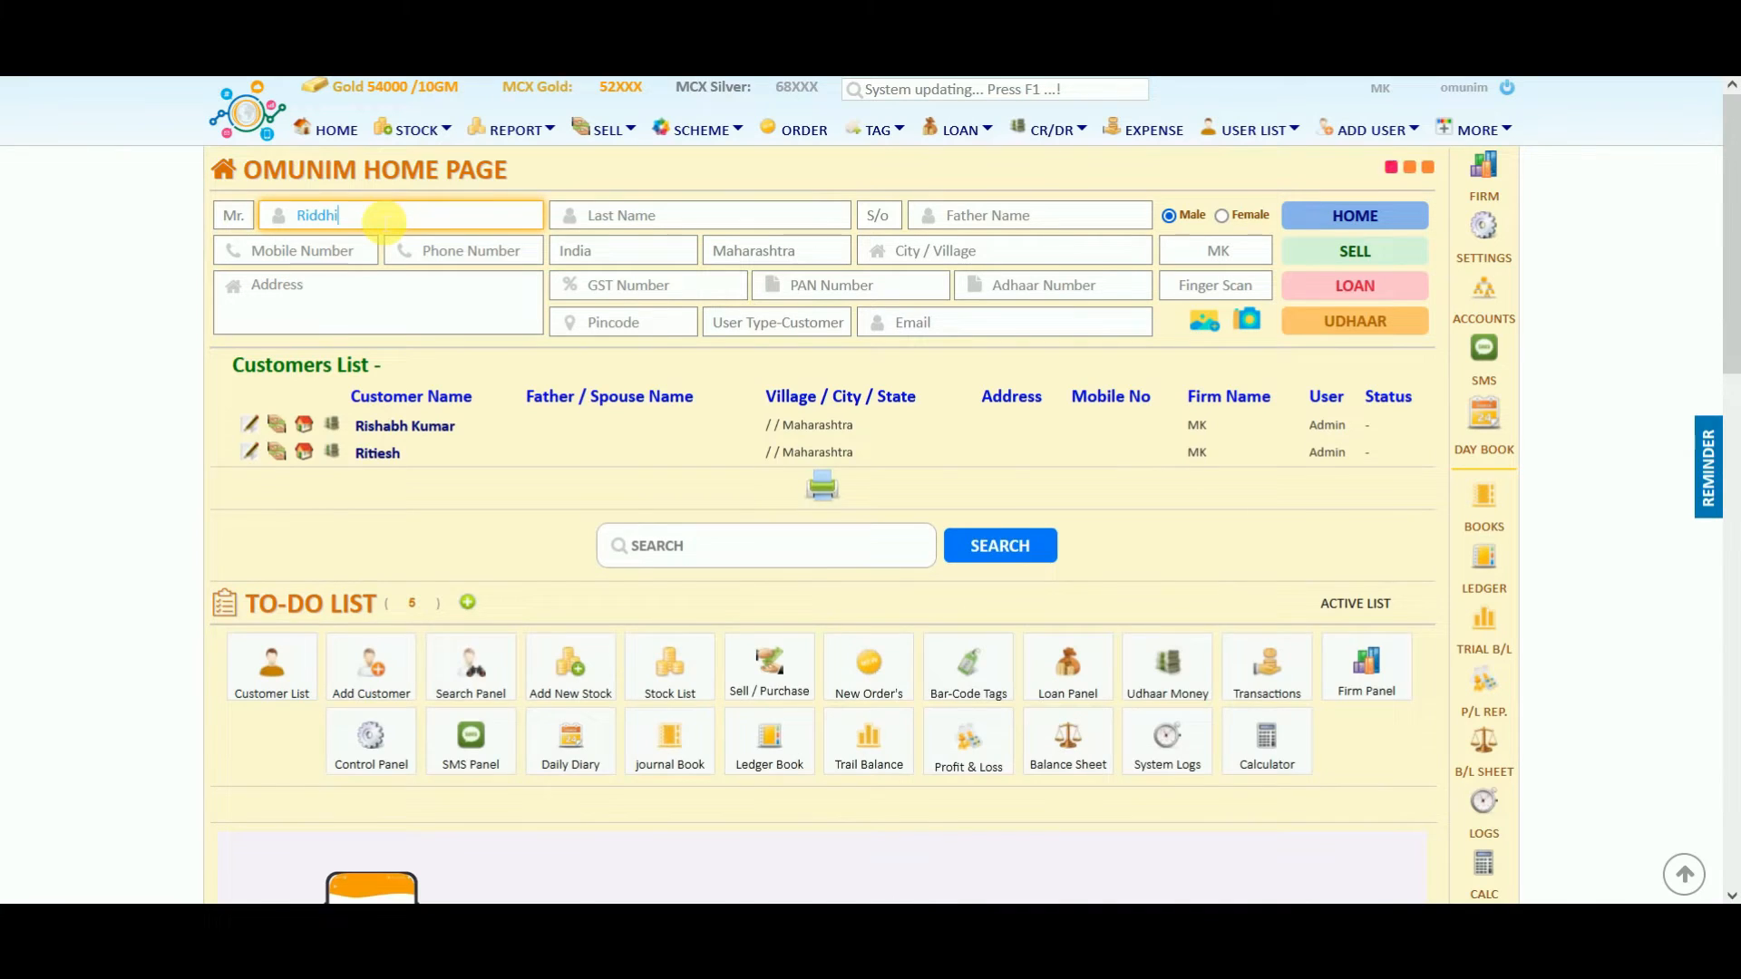
left_click(604, 221)
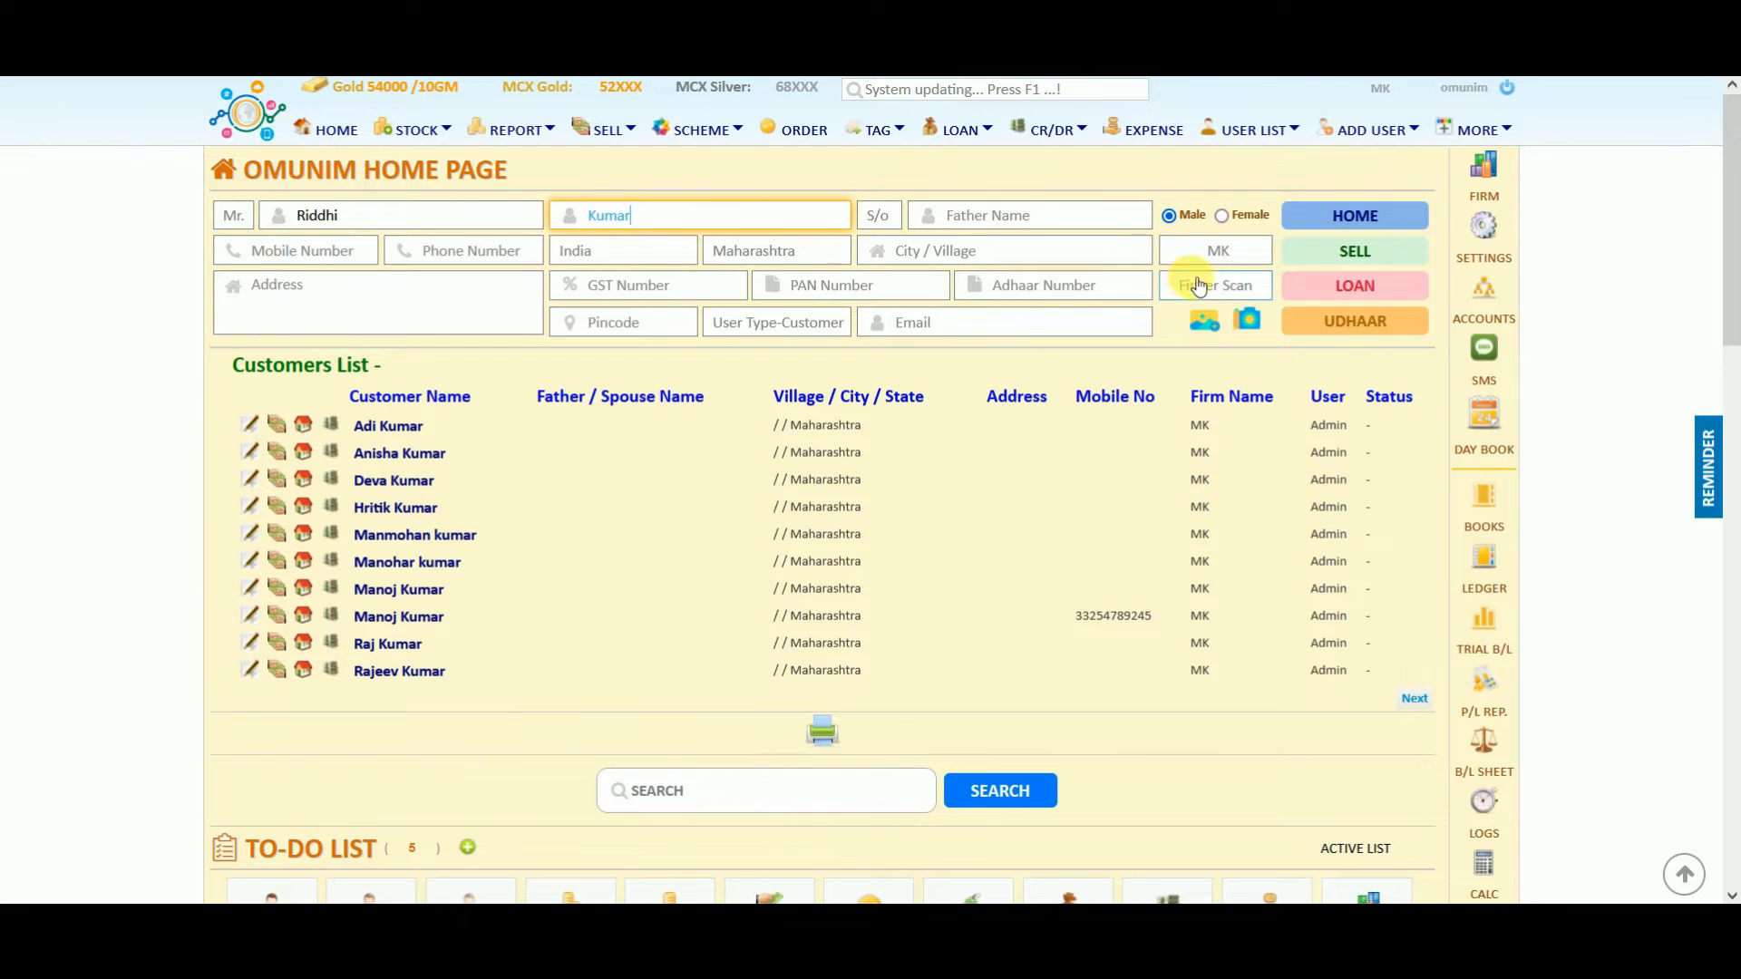
left_click(1363, 288)
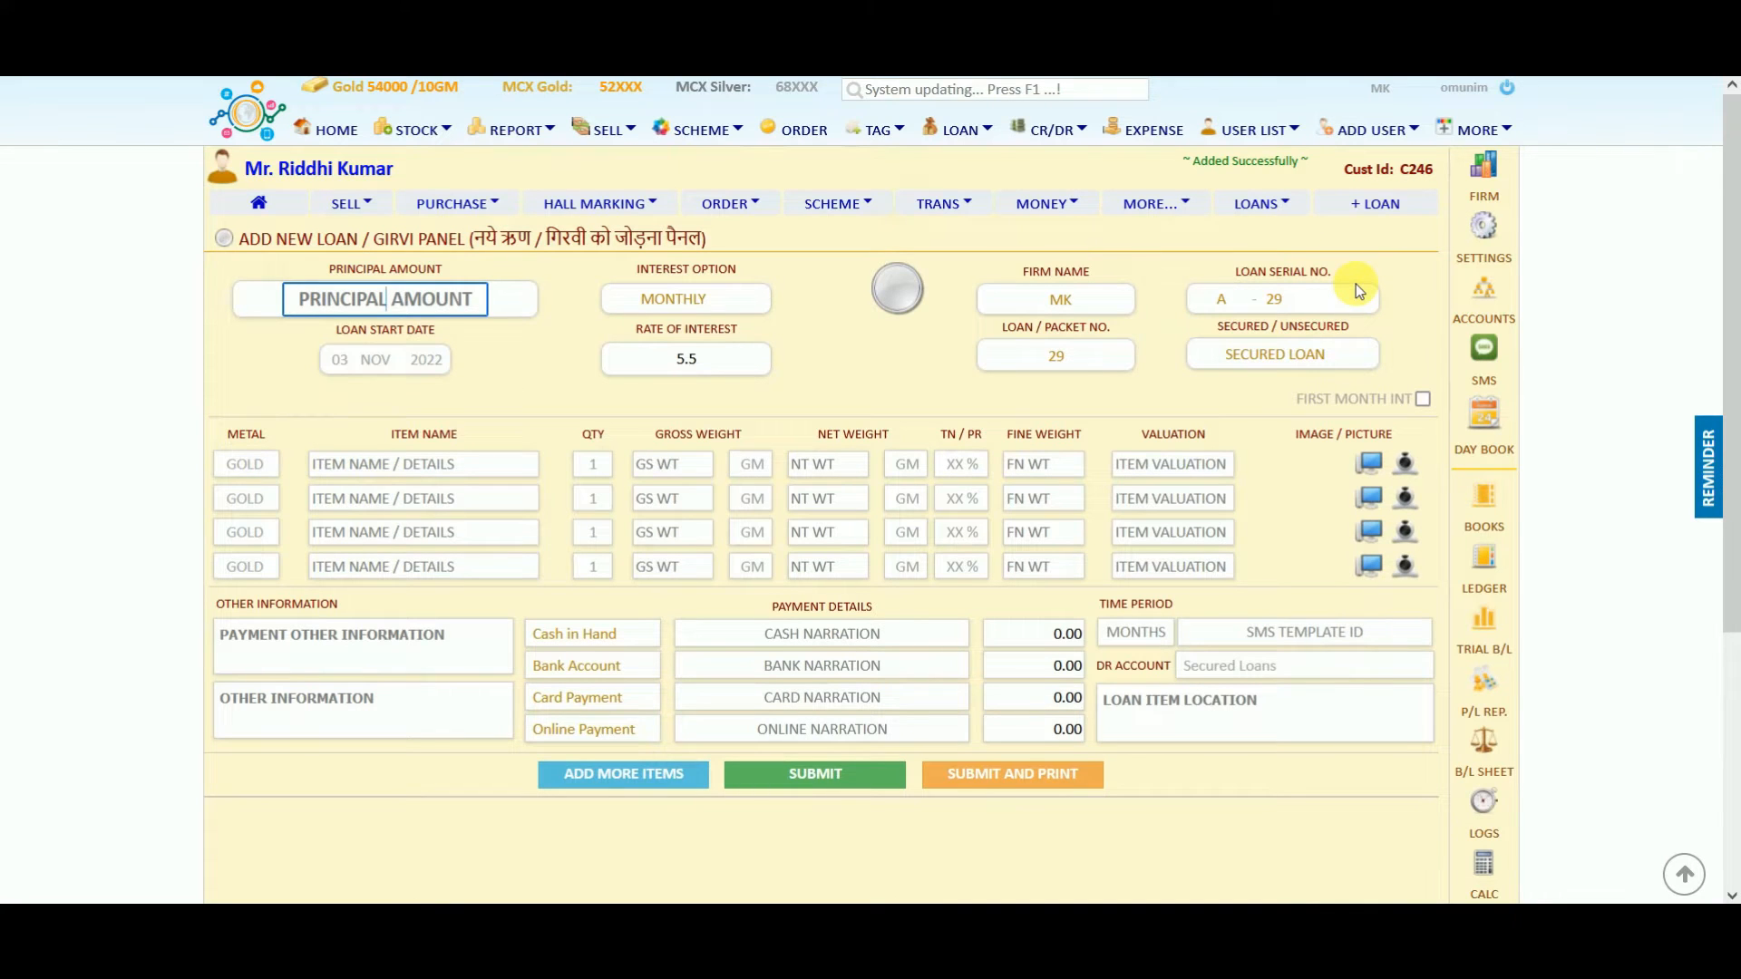
left_click(333, 127)
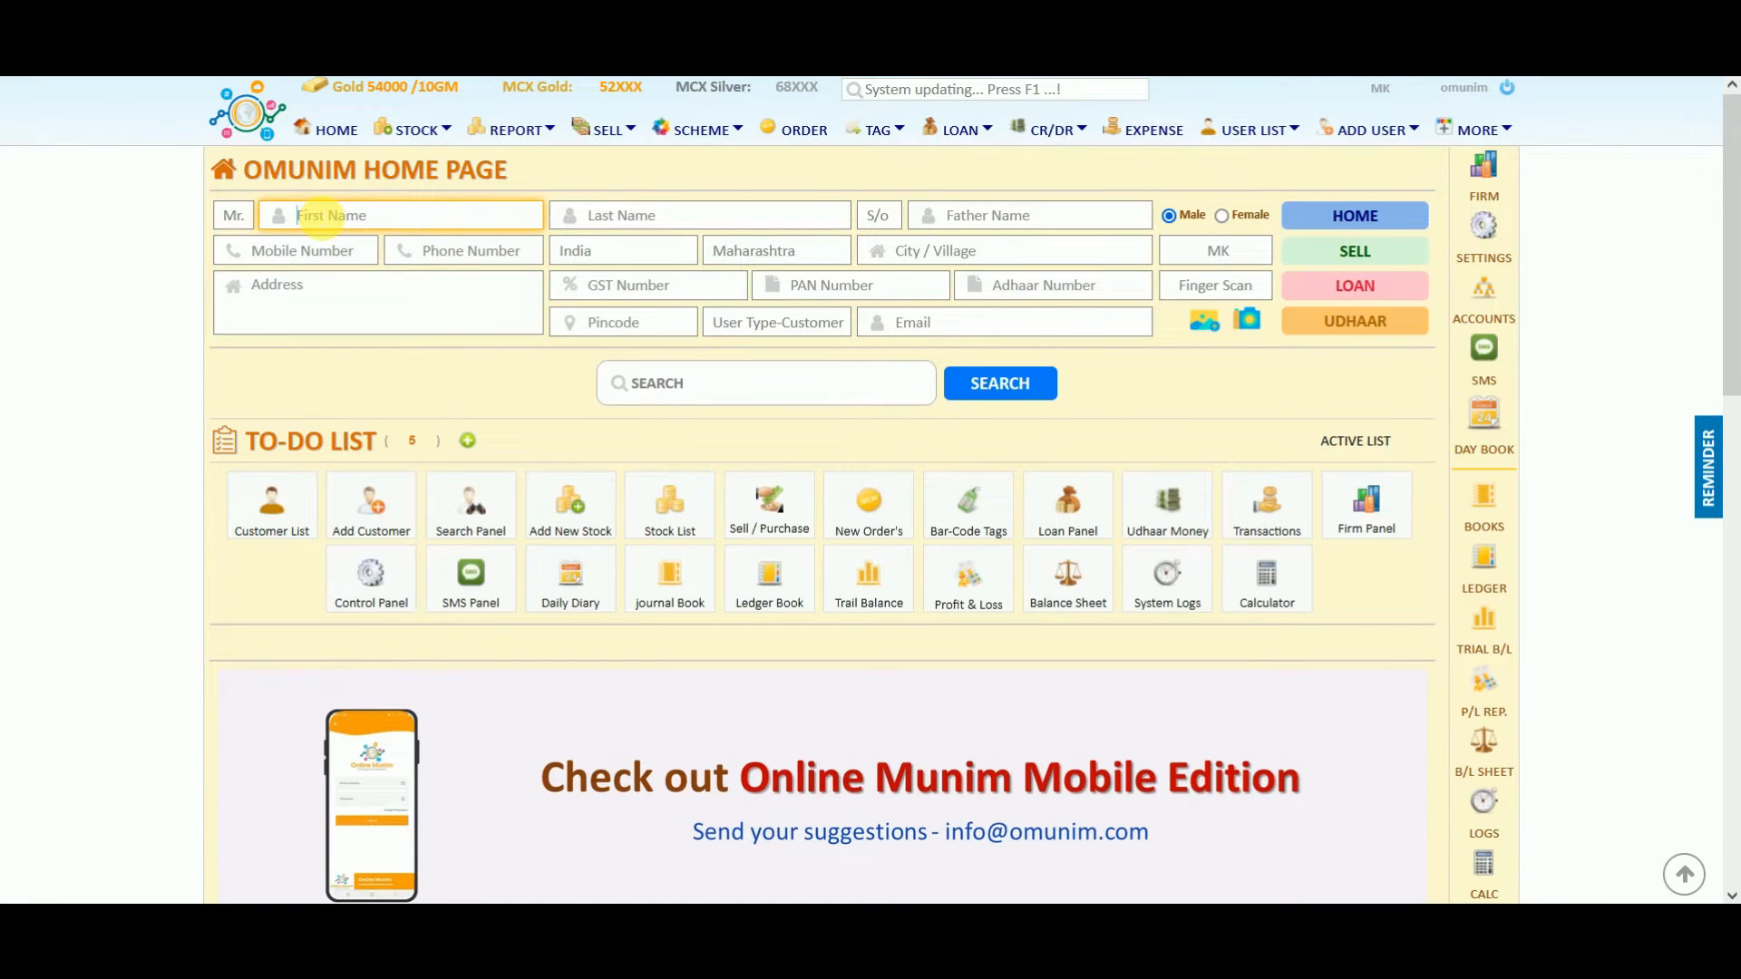
Clear the mistyped first name and reset the home page form.
type("Aditya")
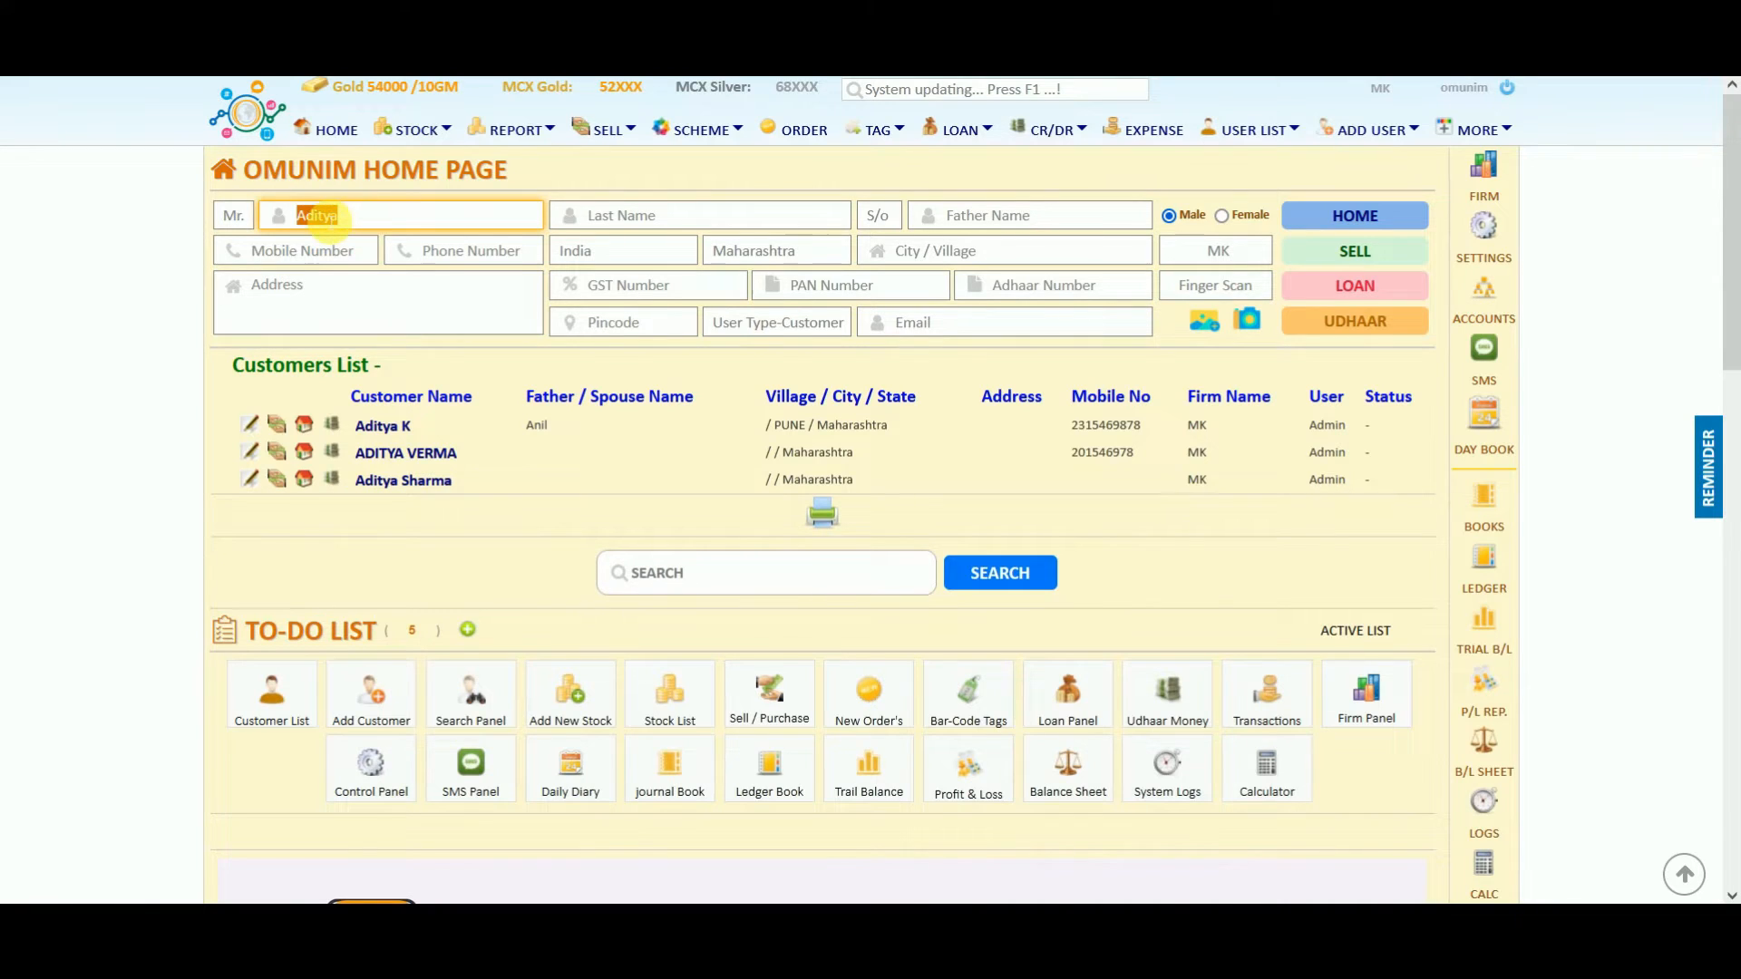
key("BackSpace")
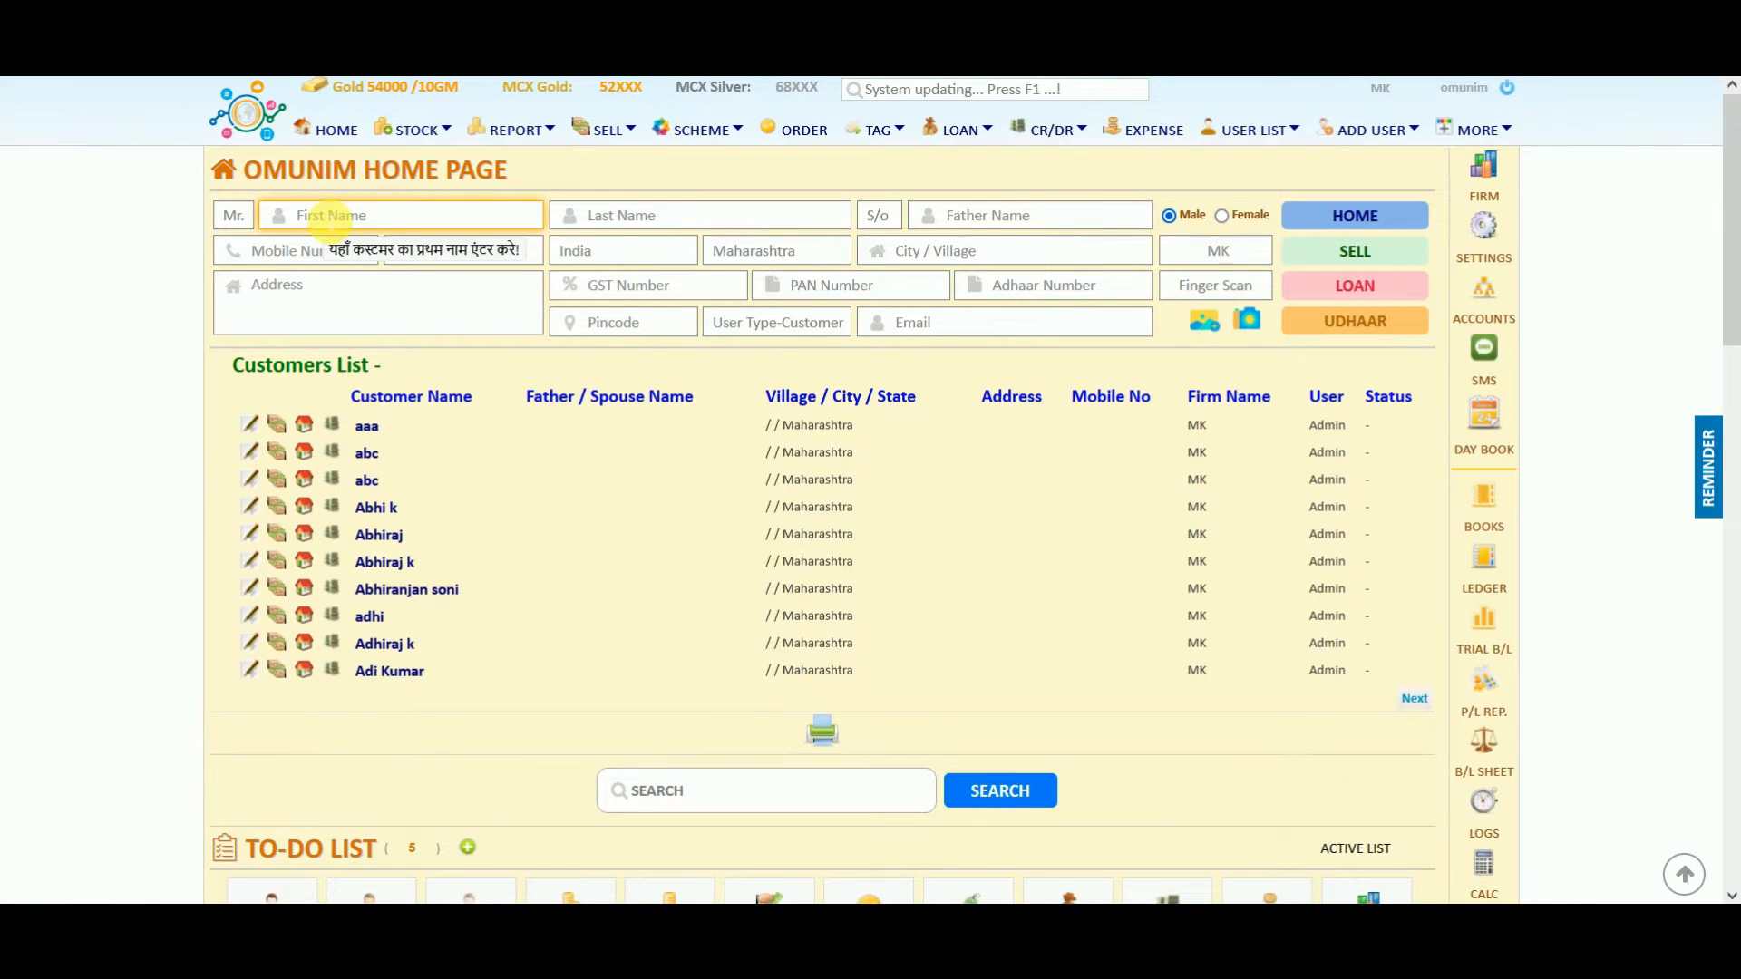
left_click(332, 132)
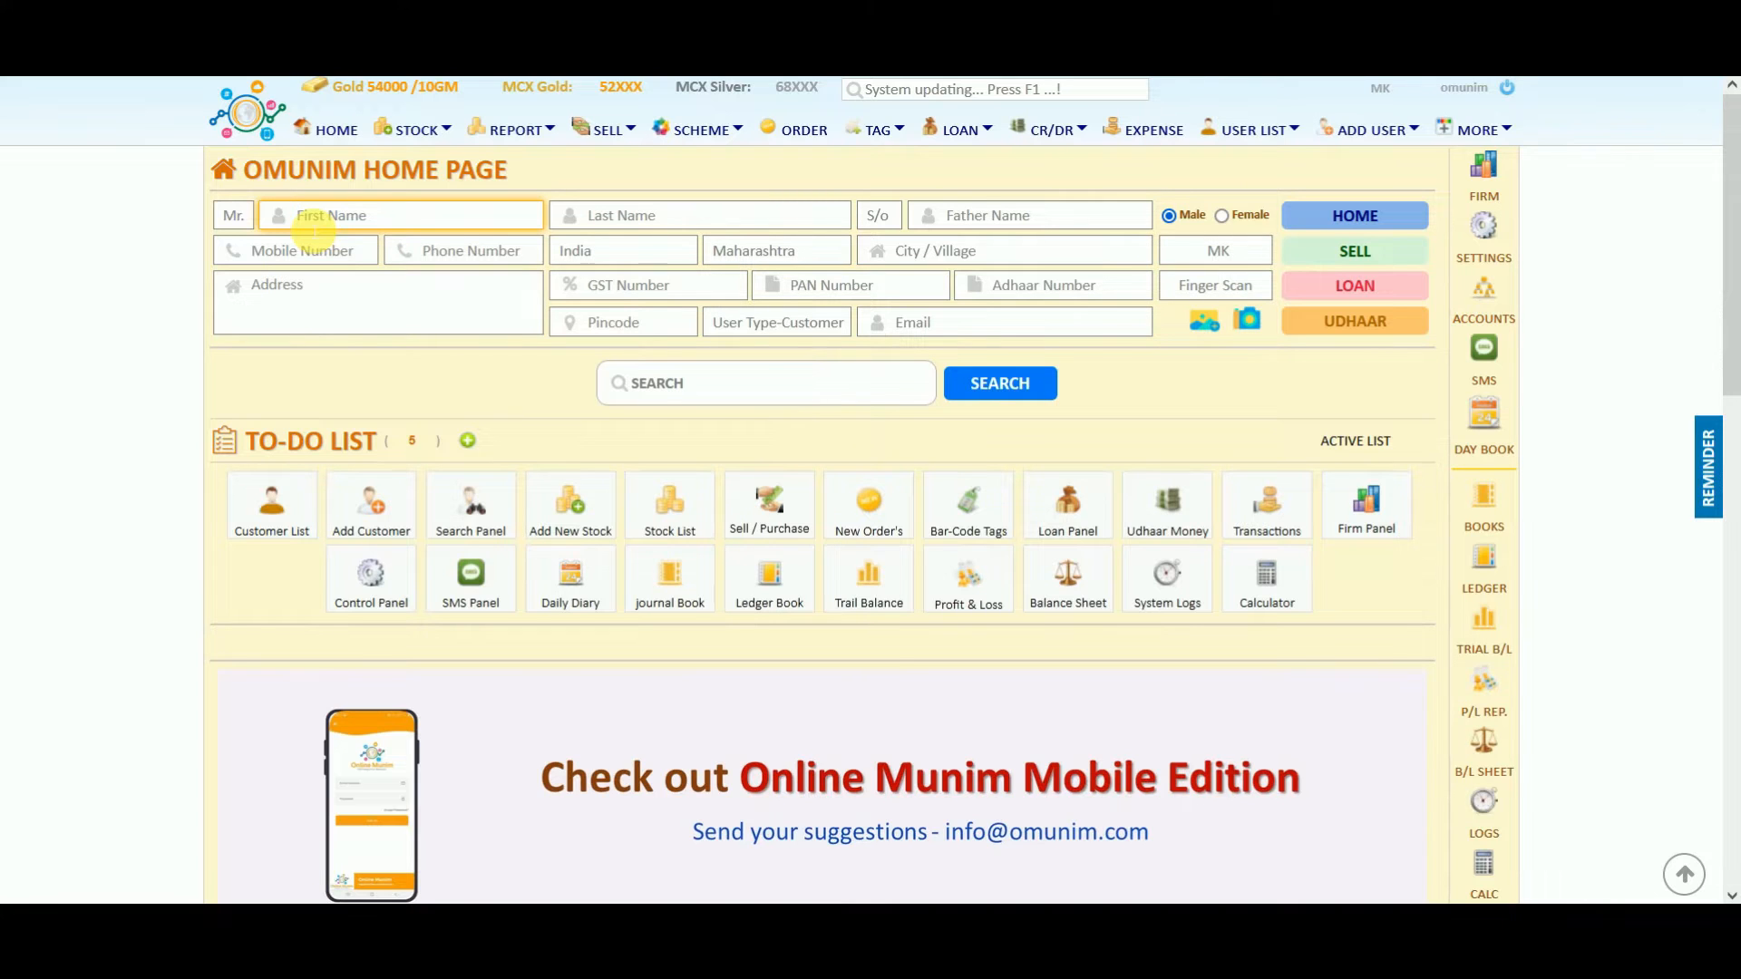
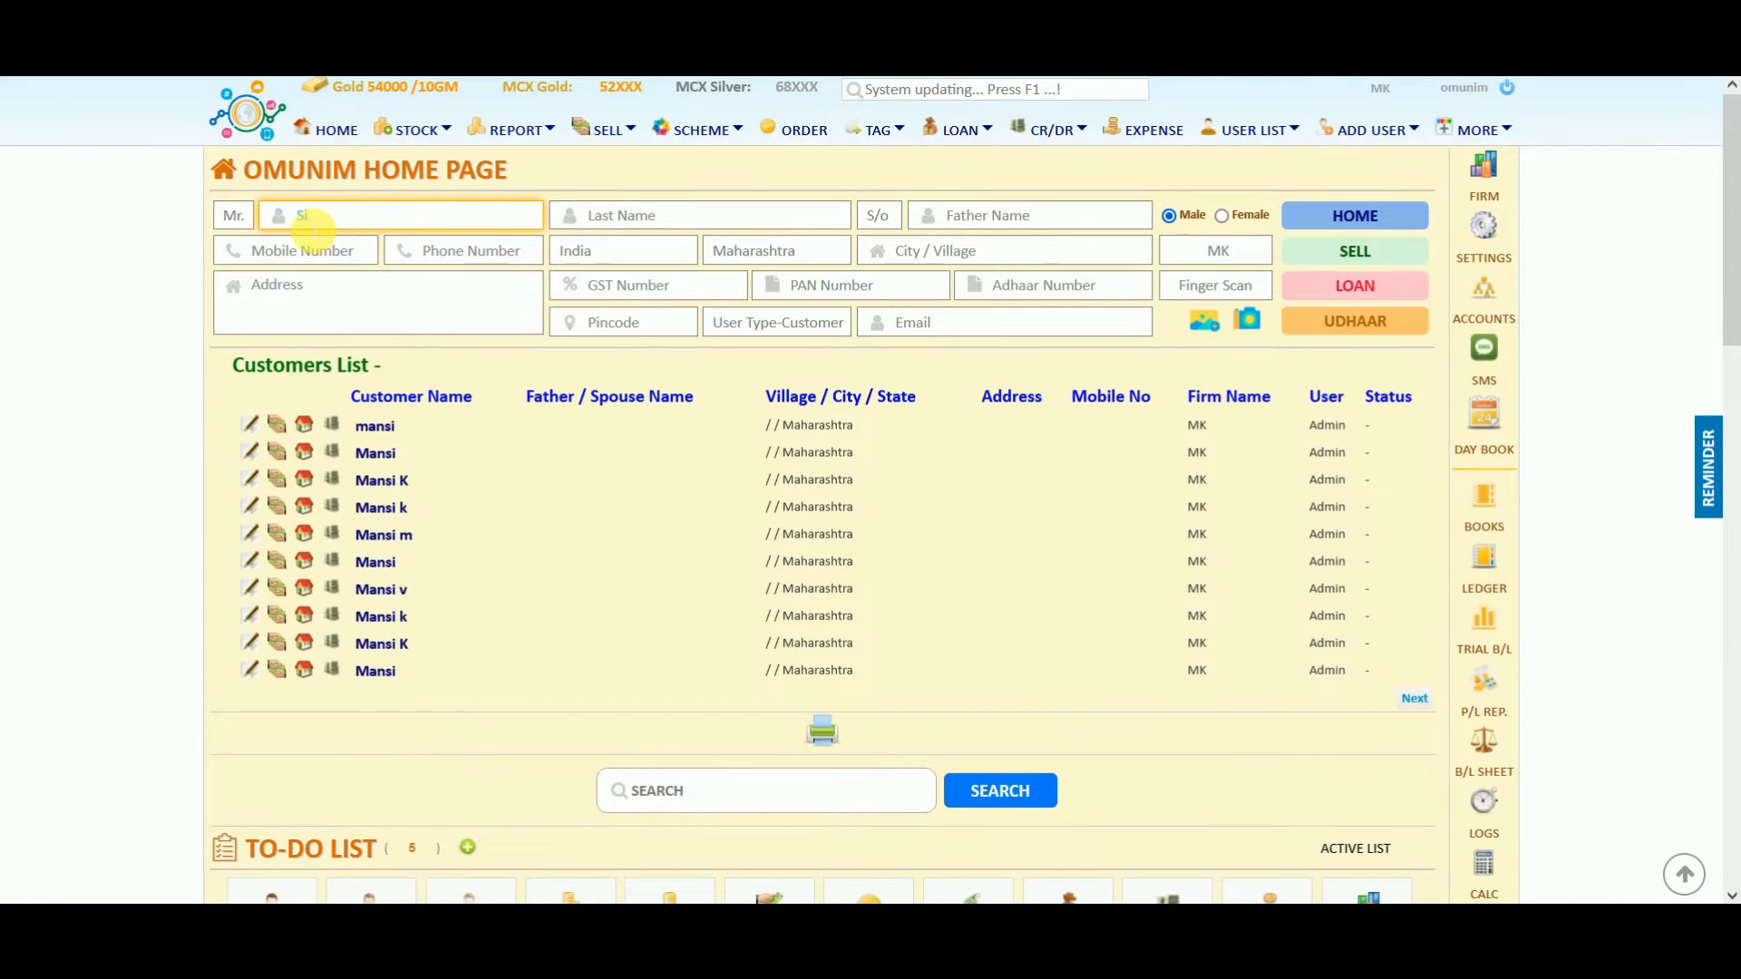
Fill in the customer's first name, last name and mobile number.
left_click(624, 217)
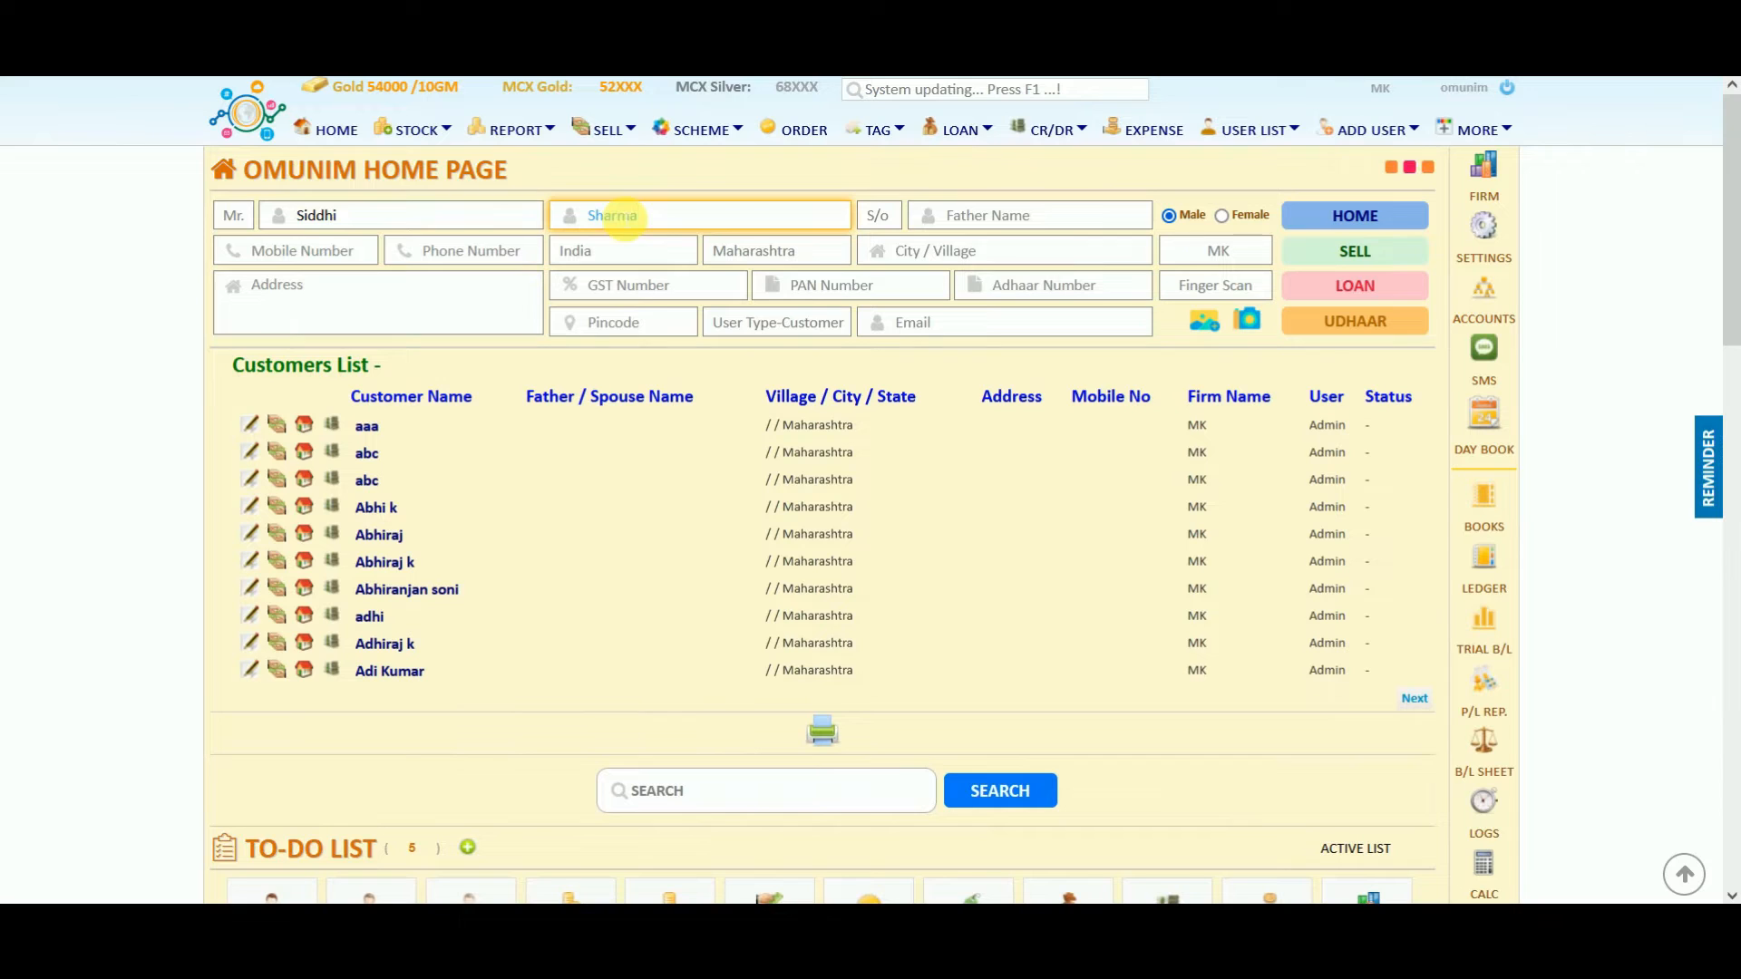
left_click(1016, 225)
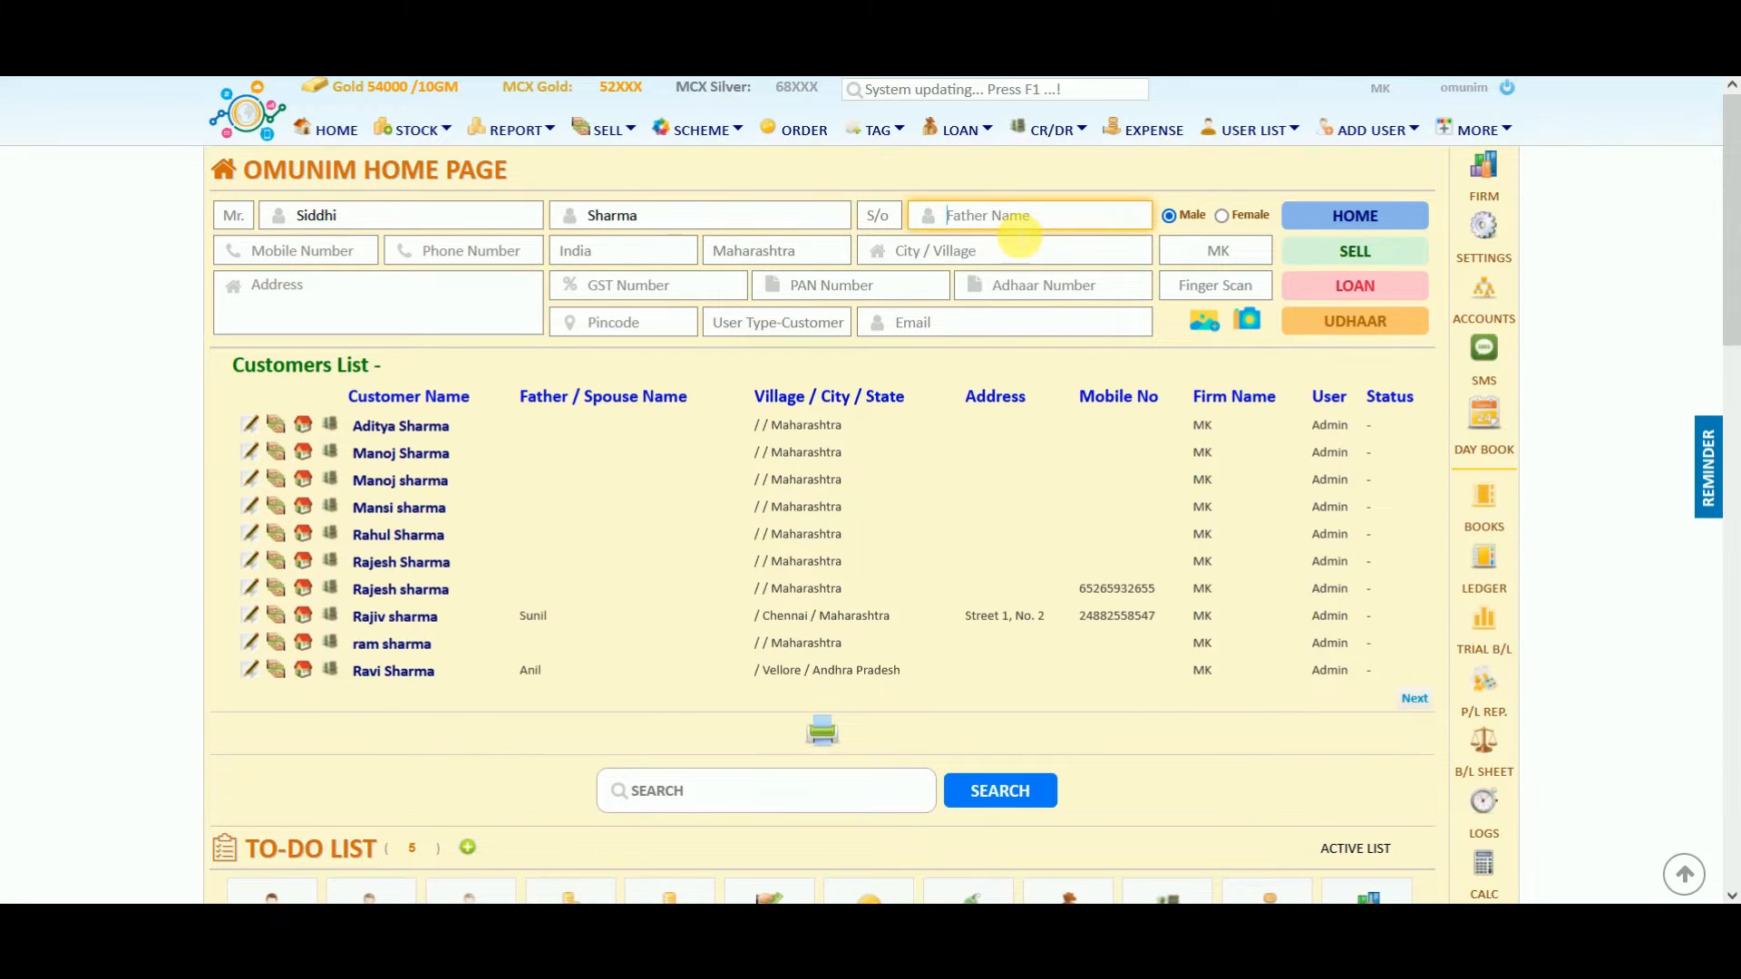
left_click(338, 250)
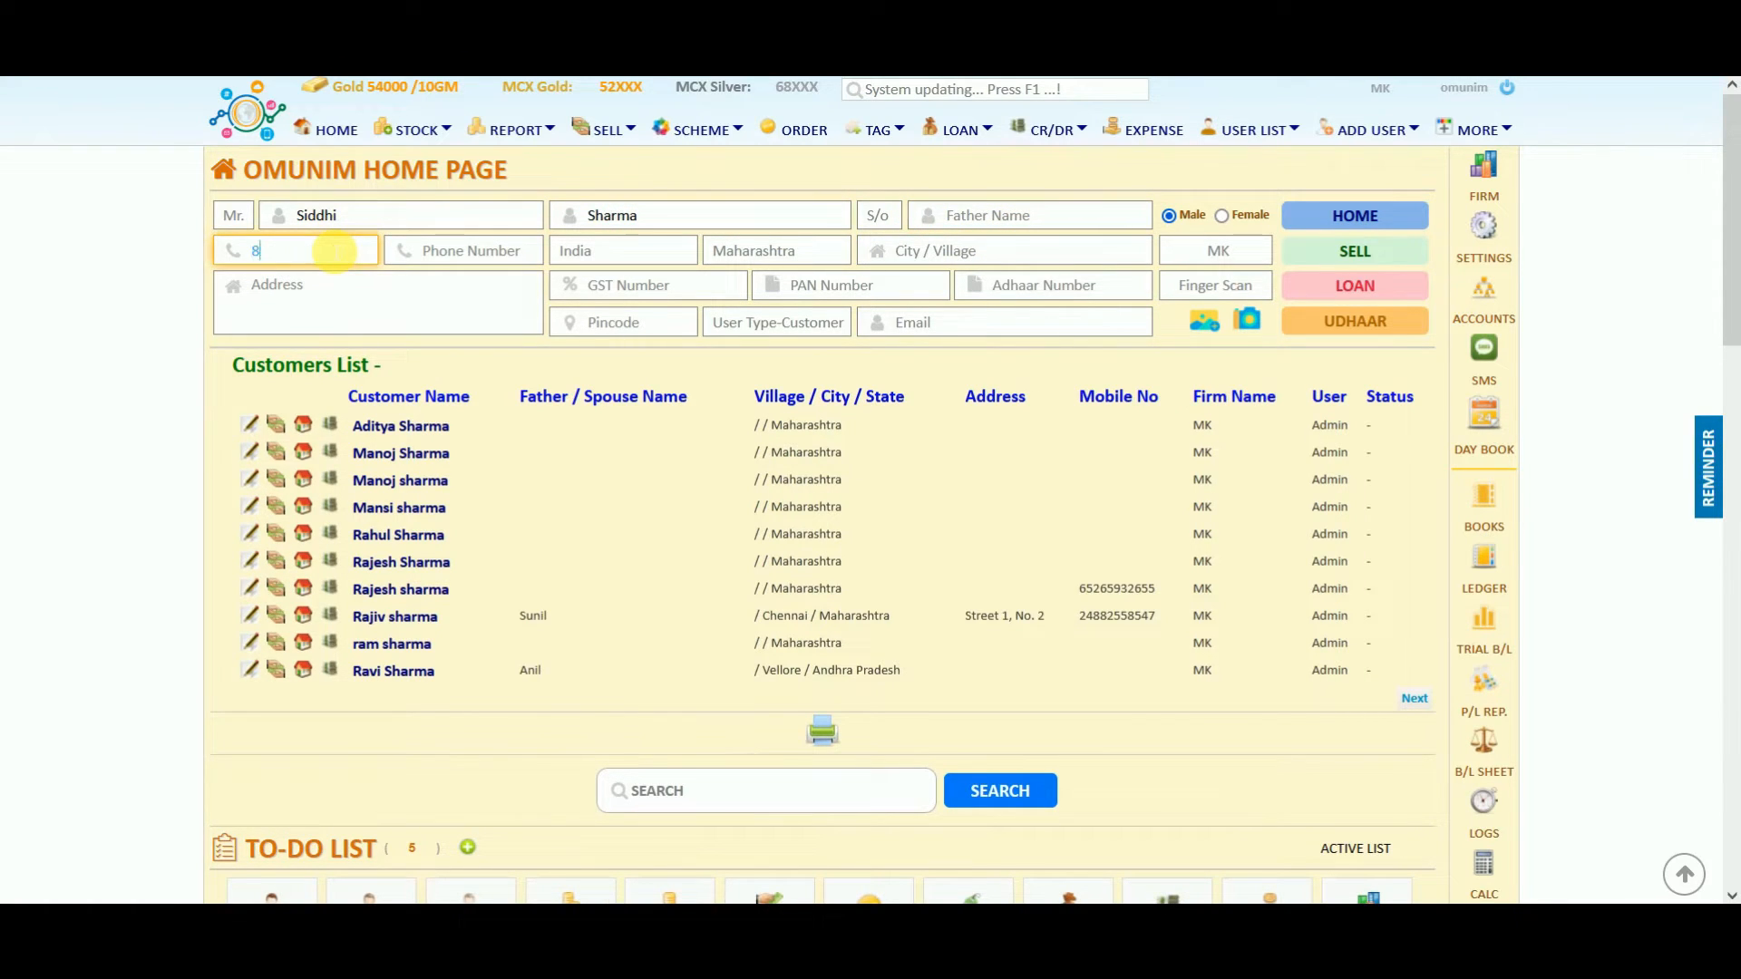
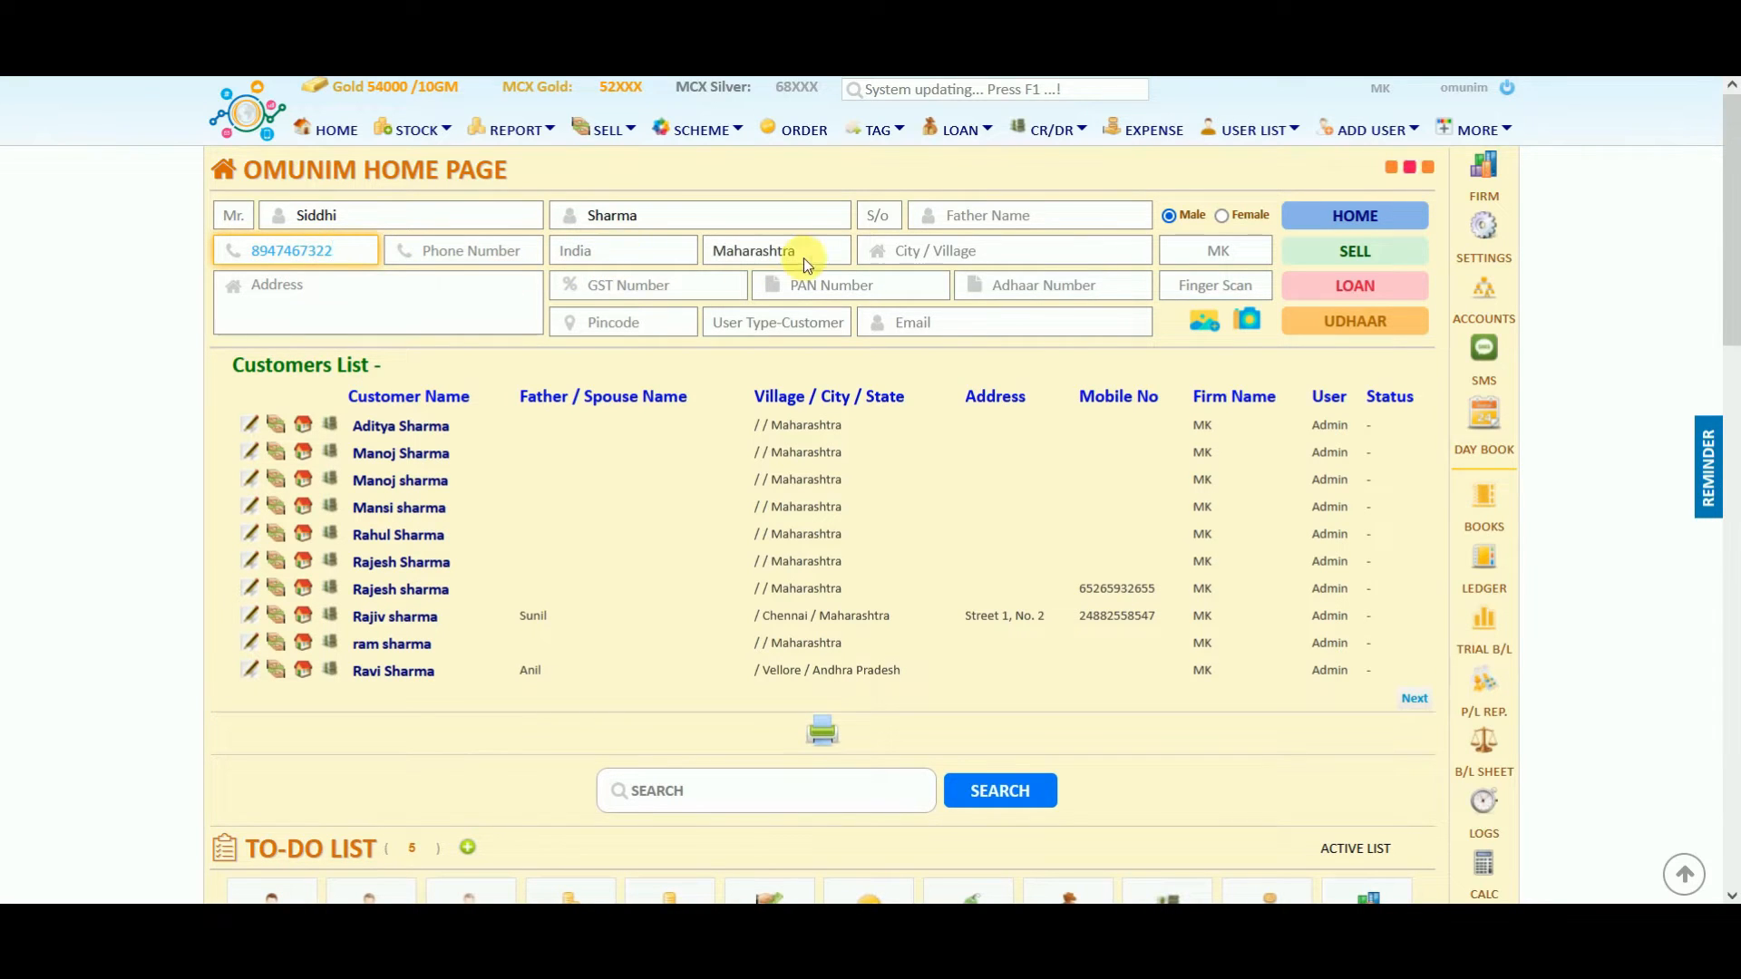
left_click(932, 253)
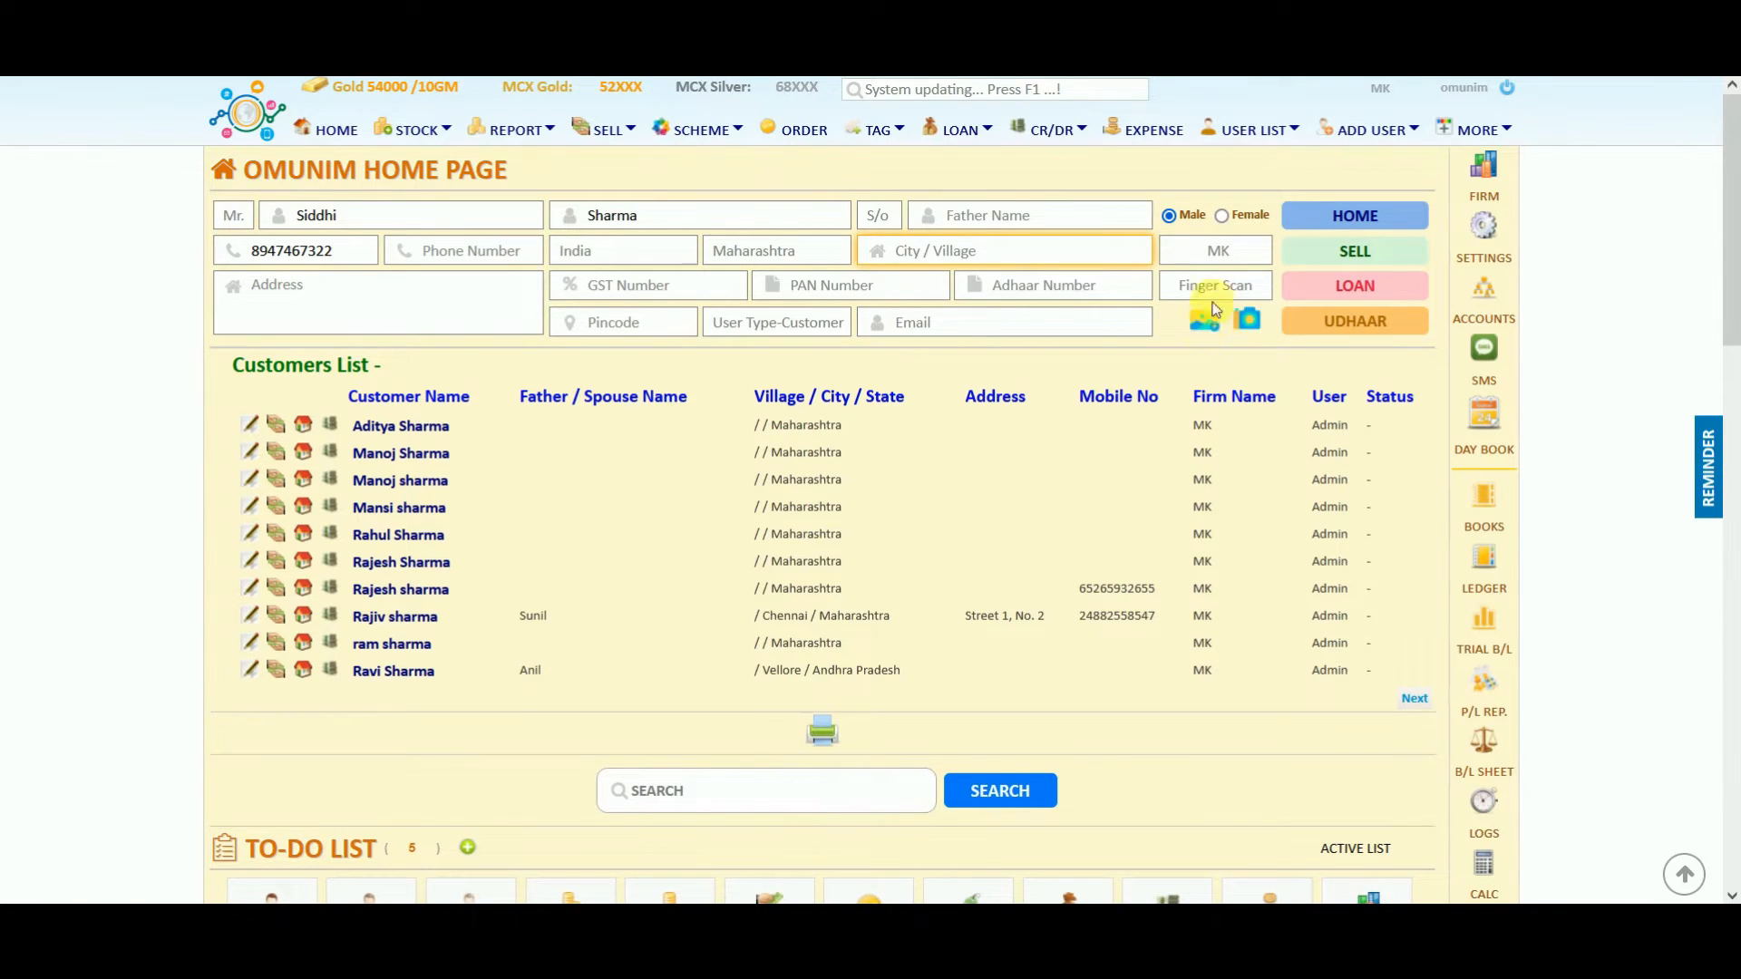
Start the customer's loan with a 35000 principal and monthly interest at rate 1.5.
left_click(1369, 288)
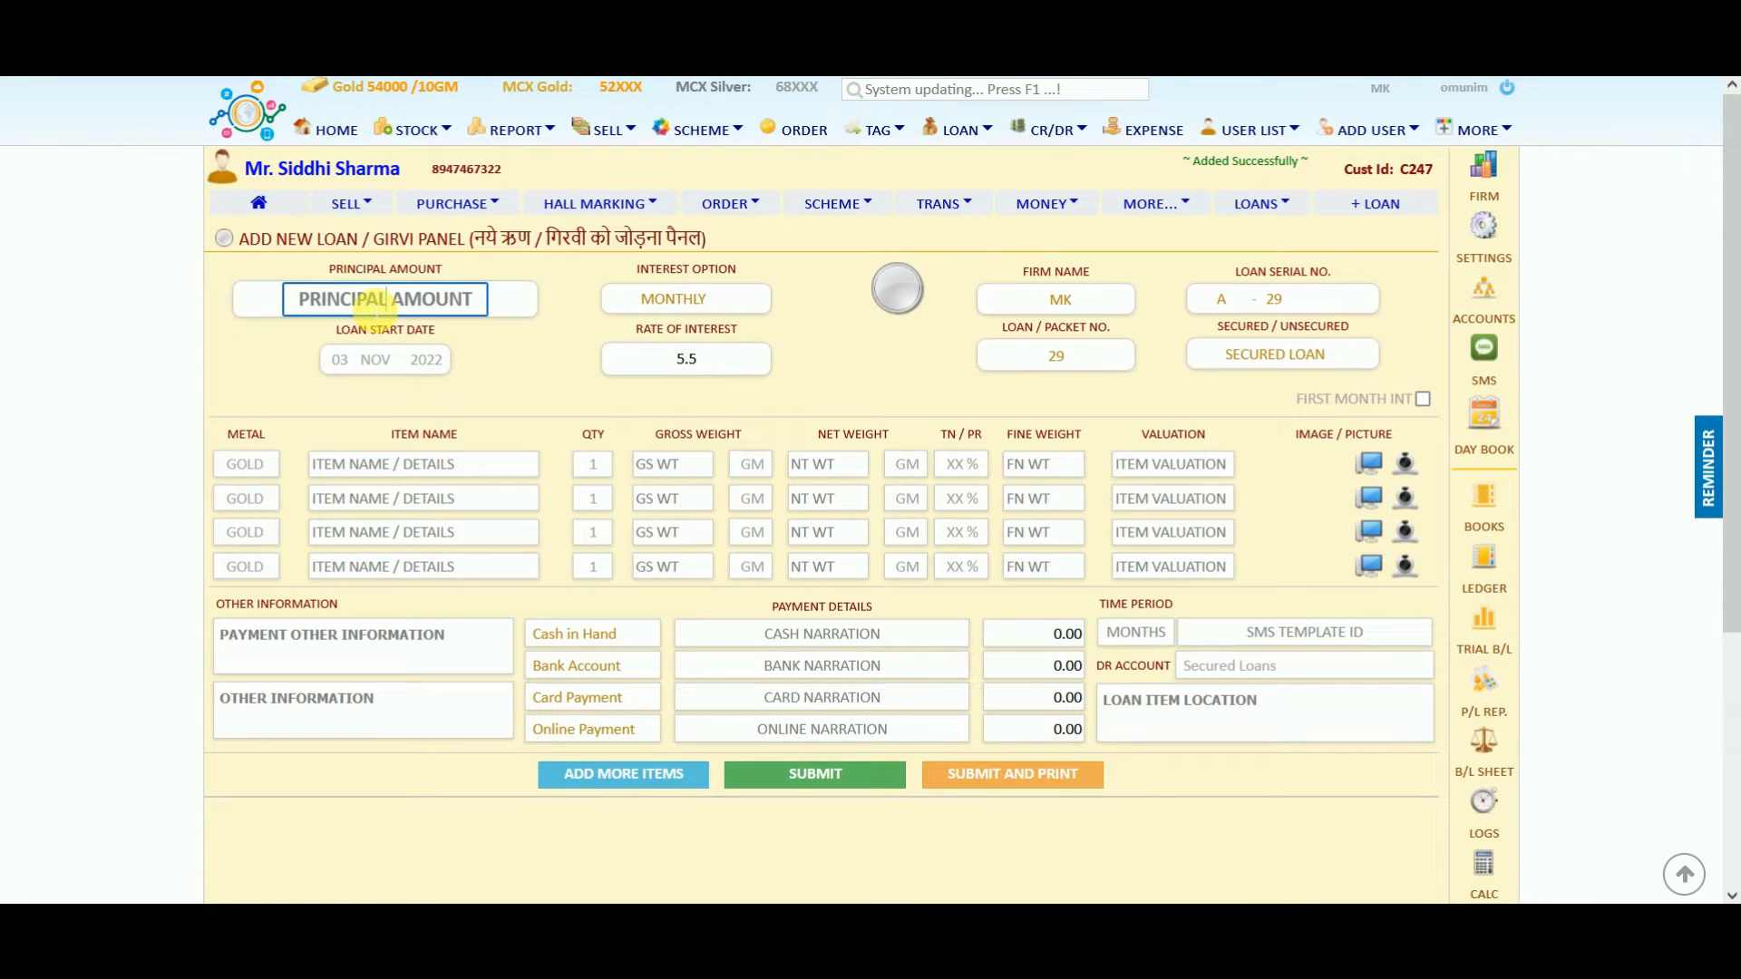
left_click_drag(227, 433, 913, 434)
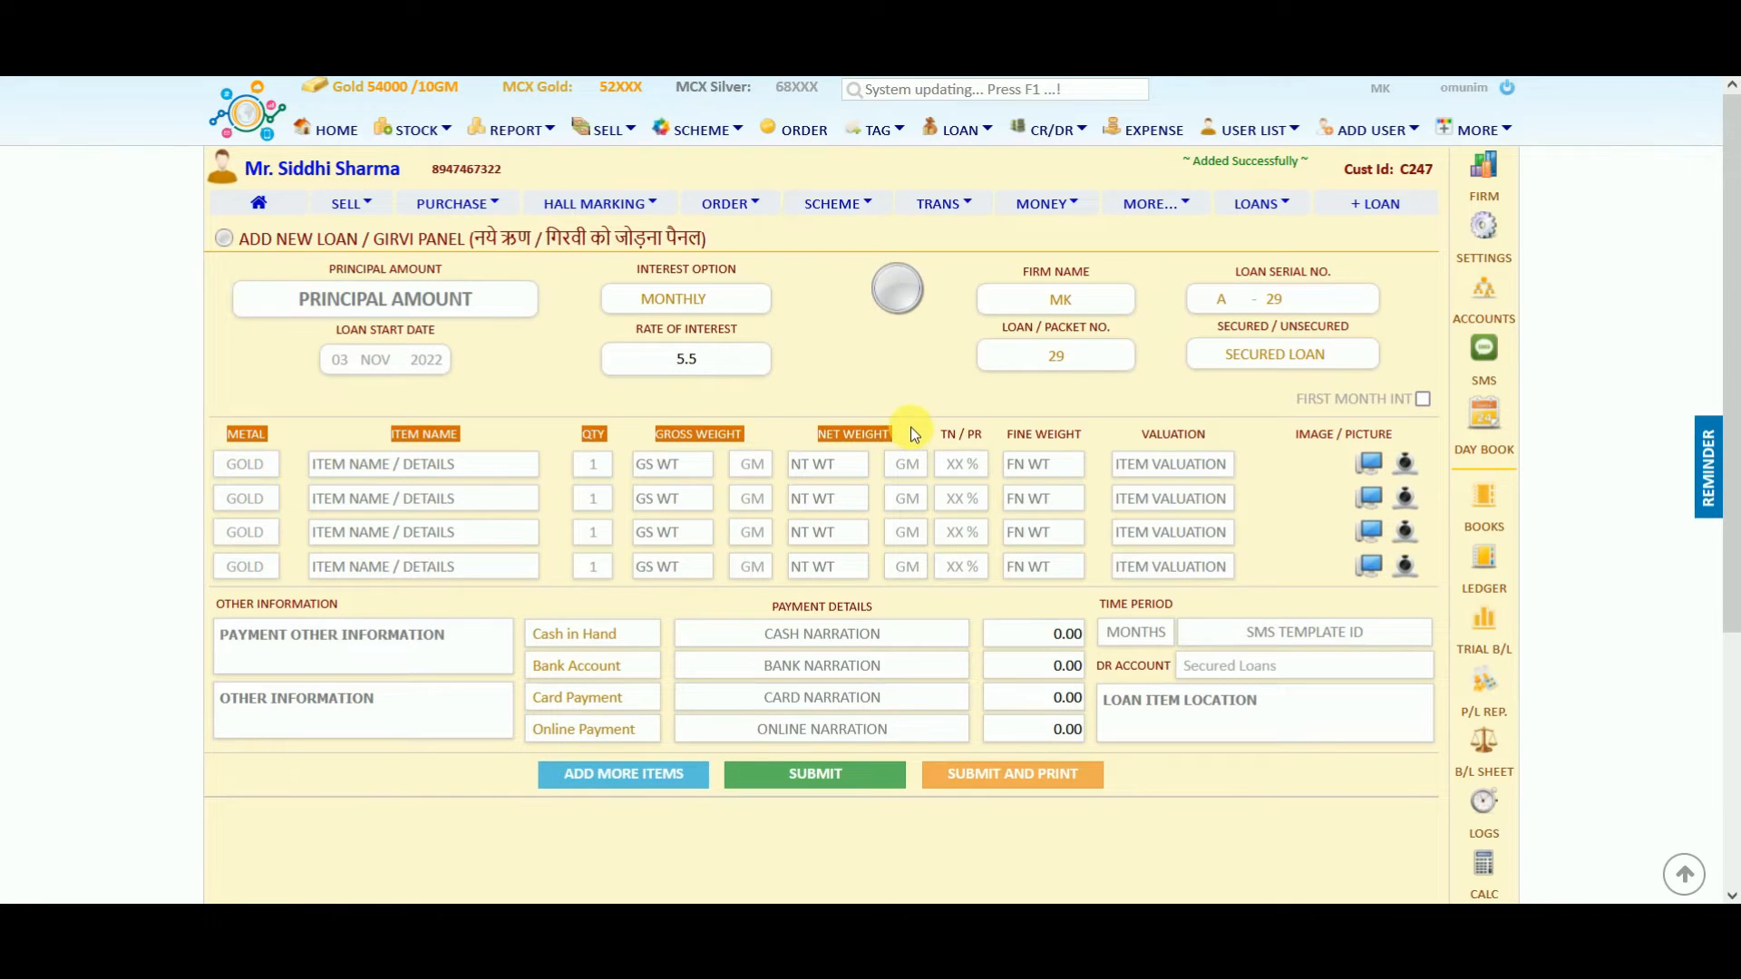
left_click(913, 434)
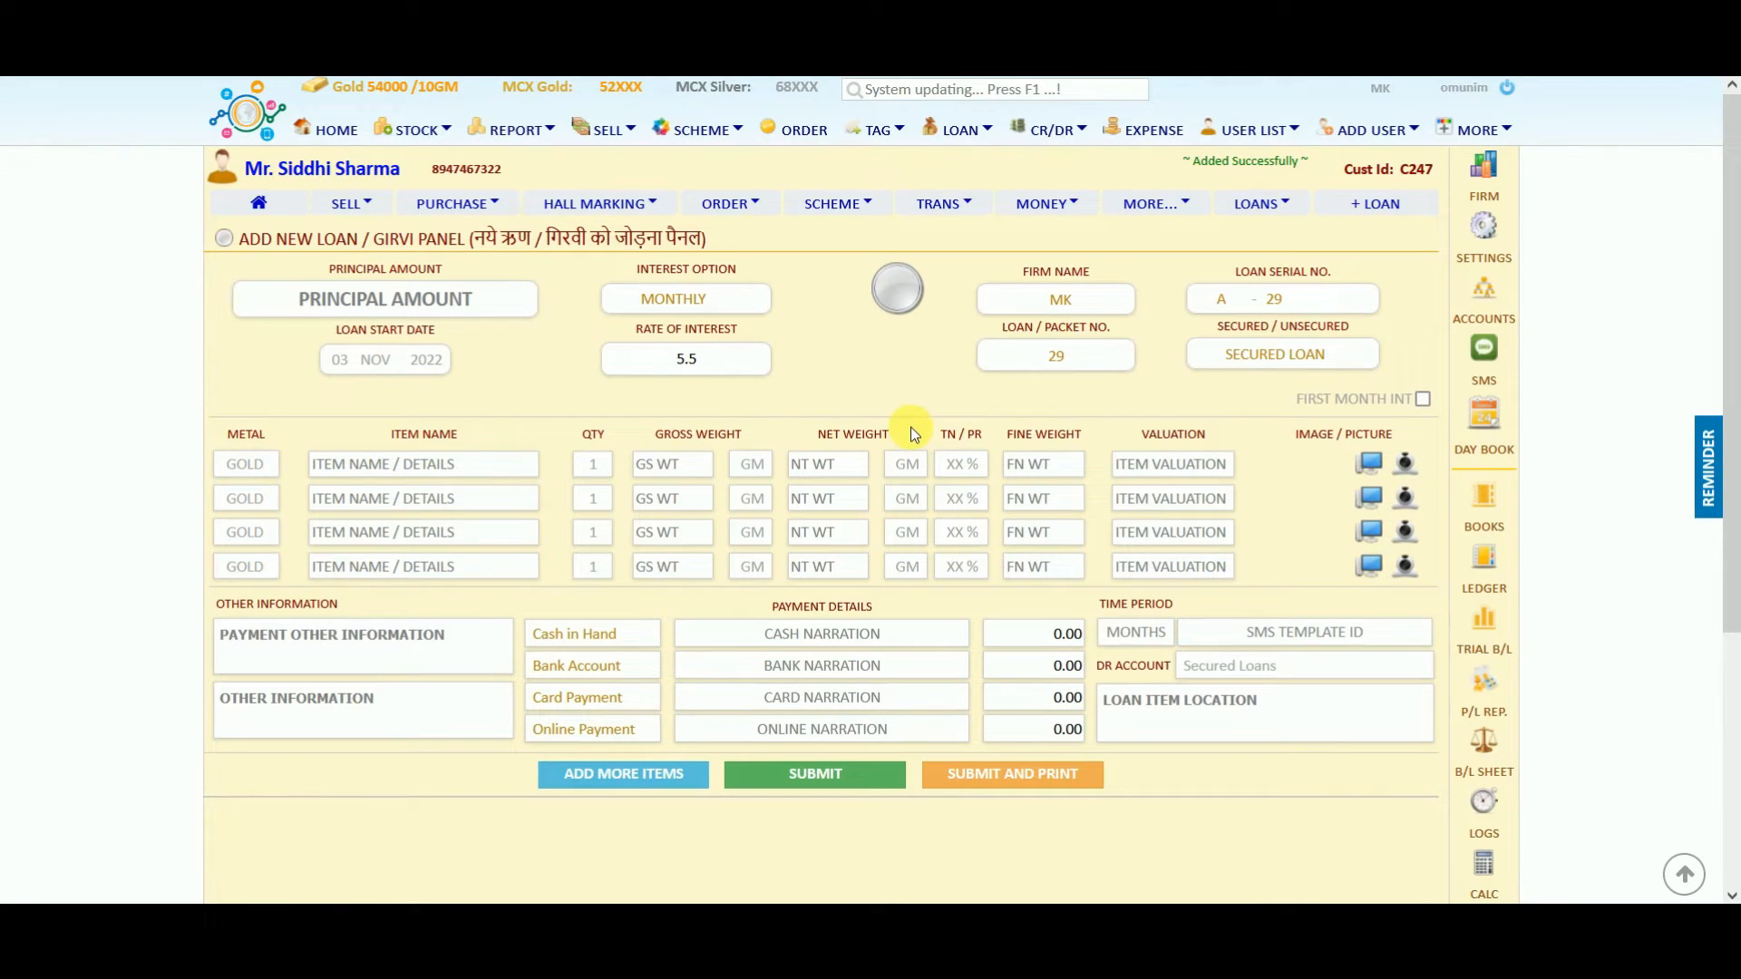
left_click(385, 299)
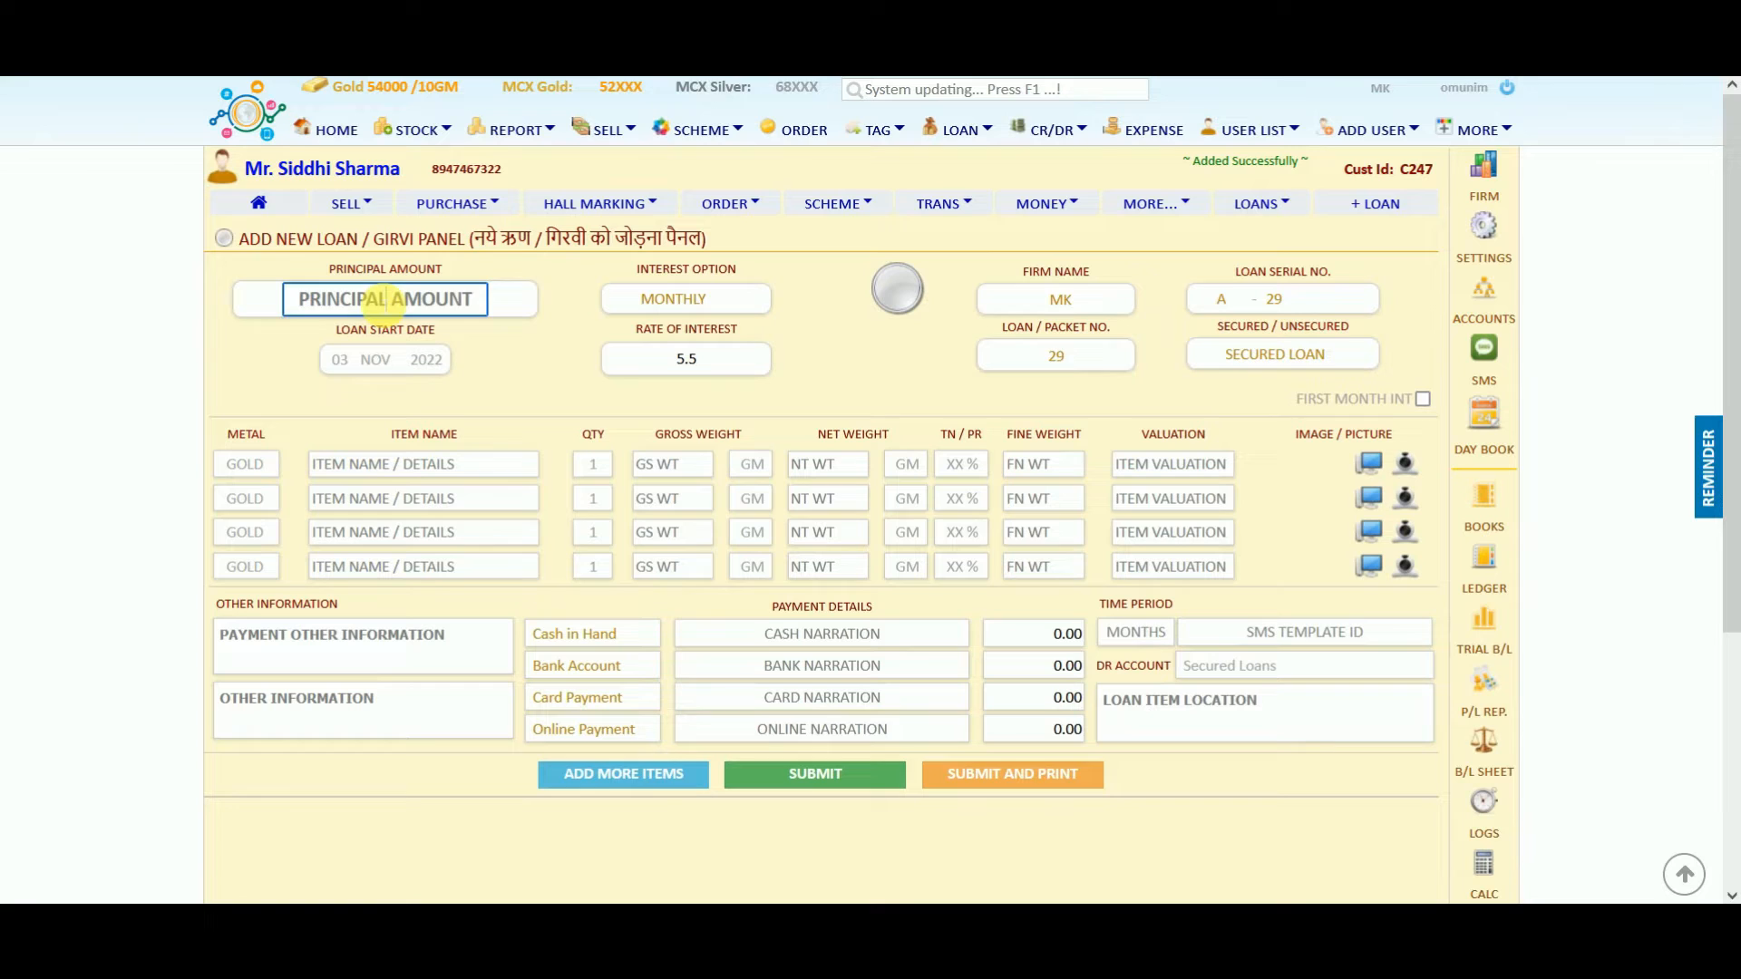
type("35")
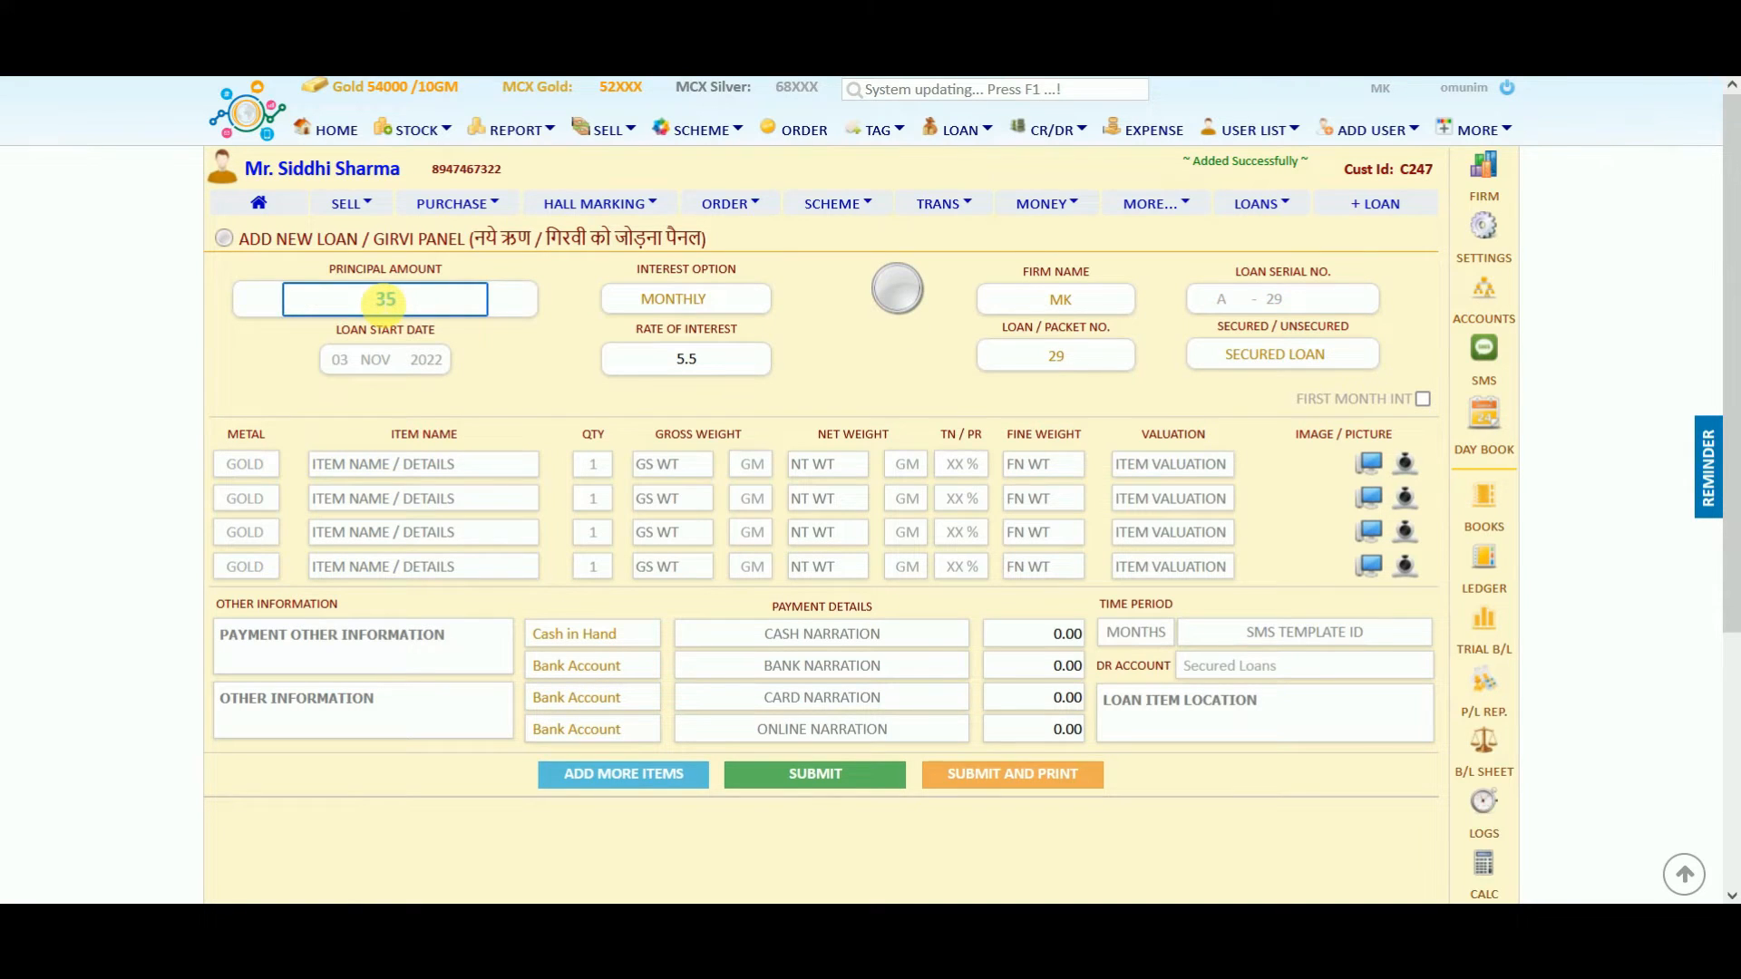
type("000")
left_click(669, 297)
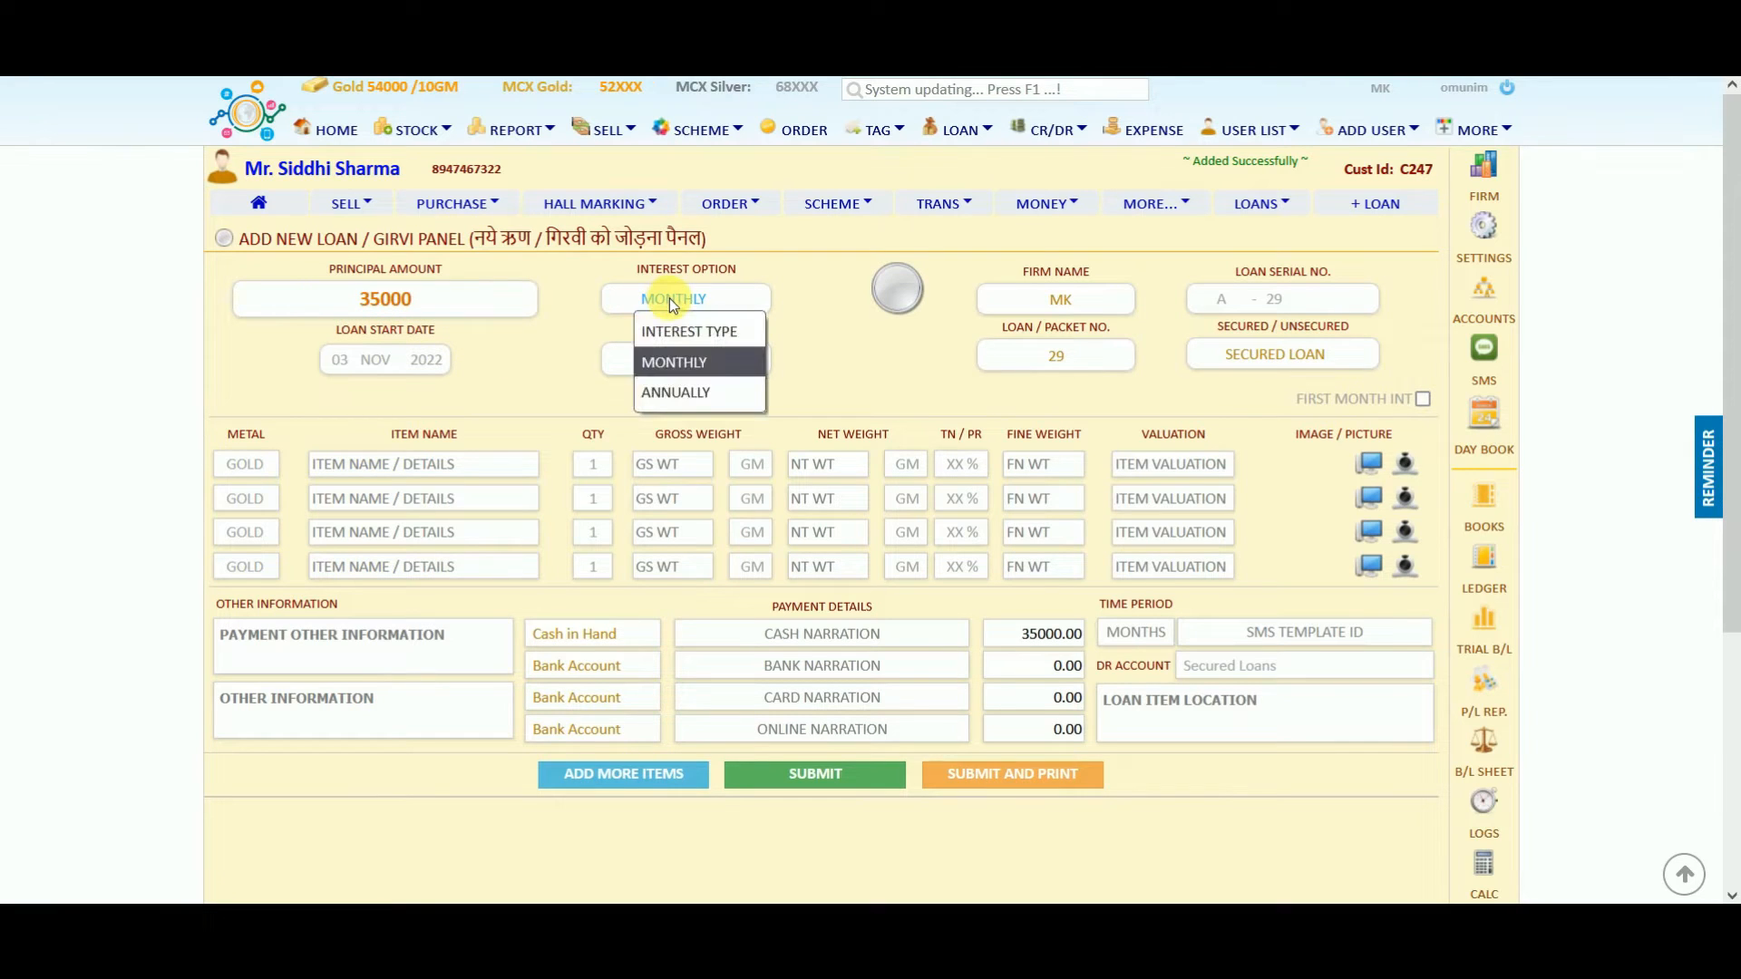
left_click(669, 298)
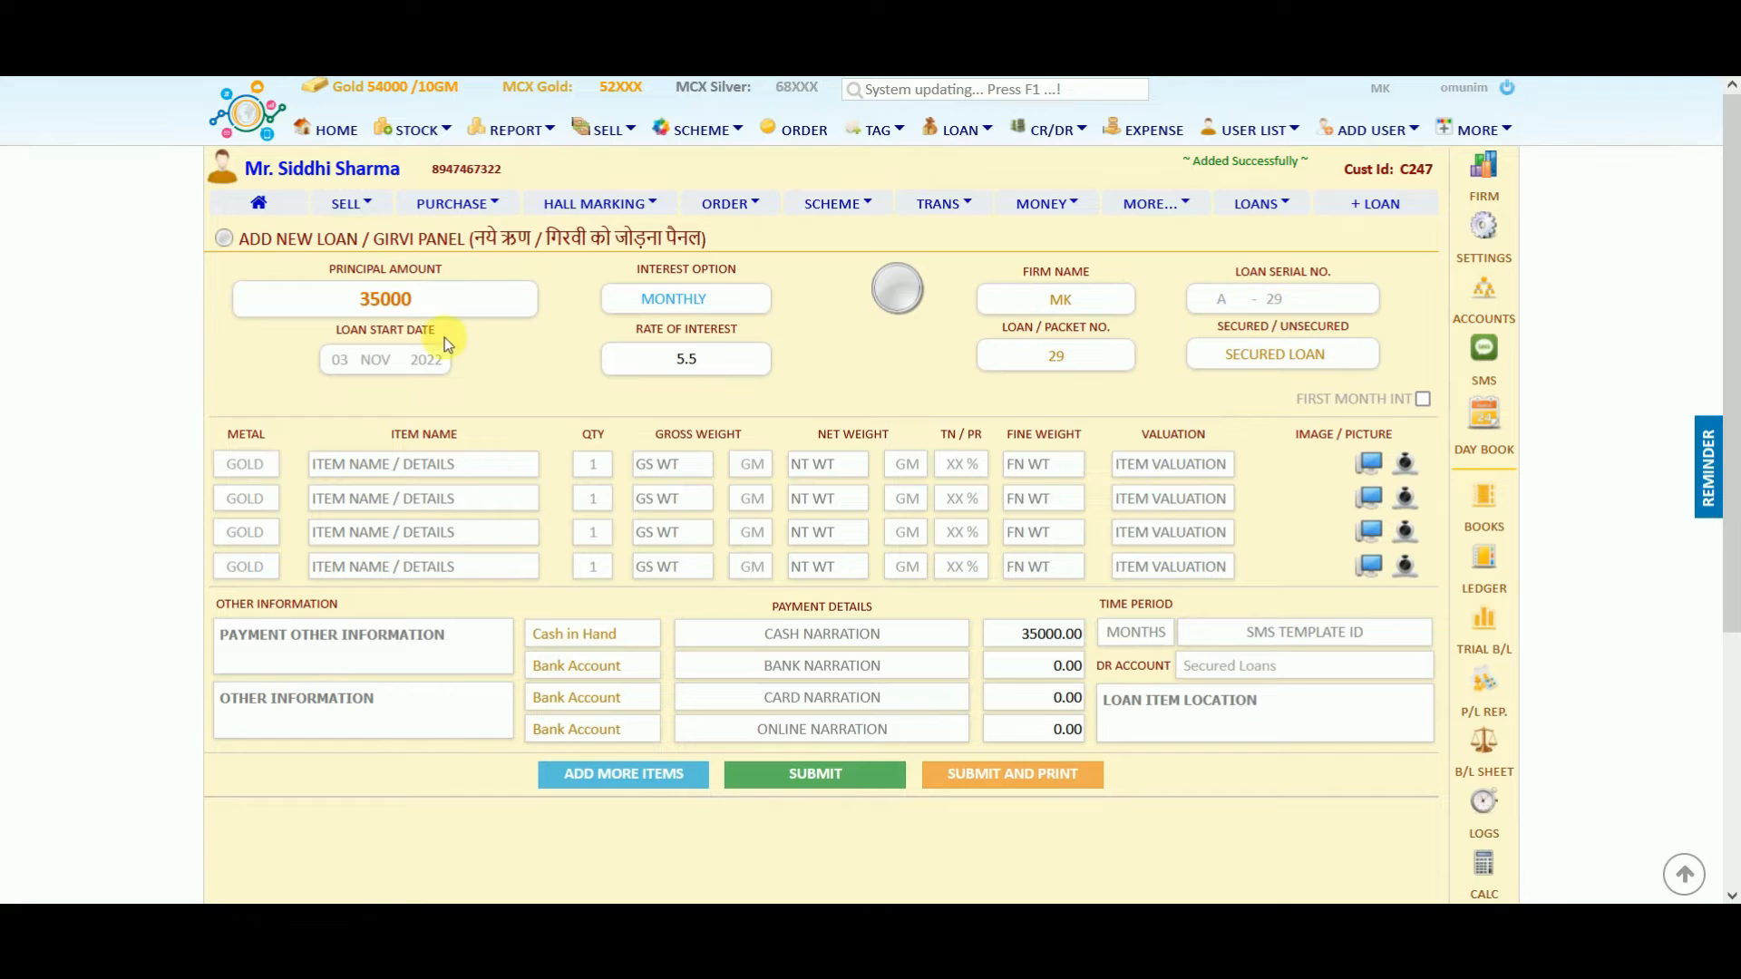
left_click(711, 366)
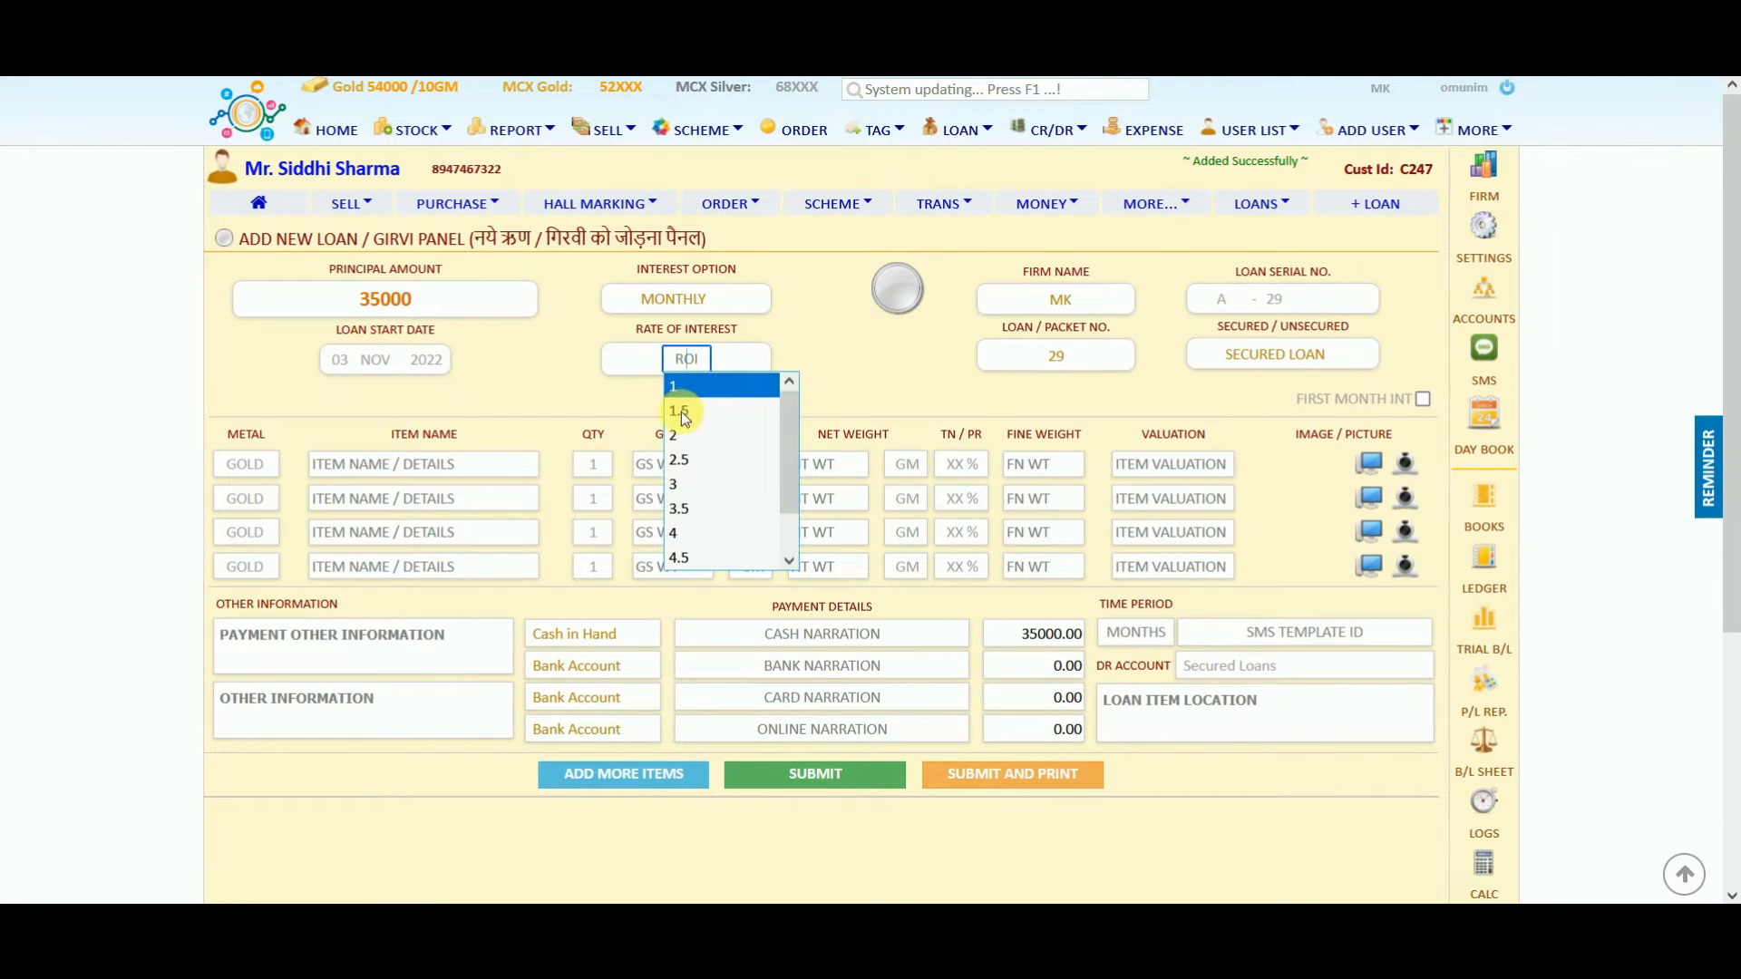
left_click(680, 412)
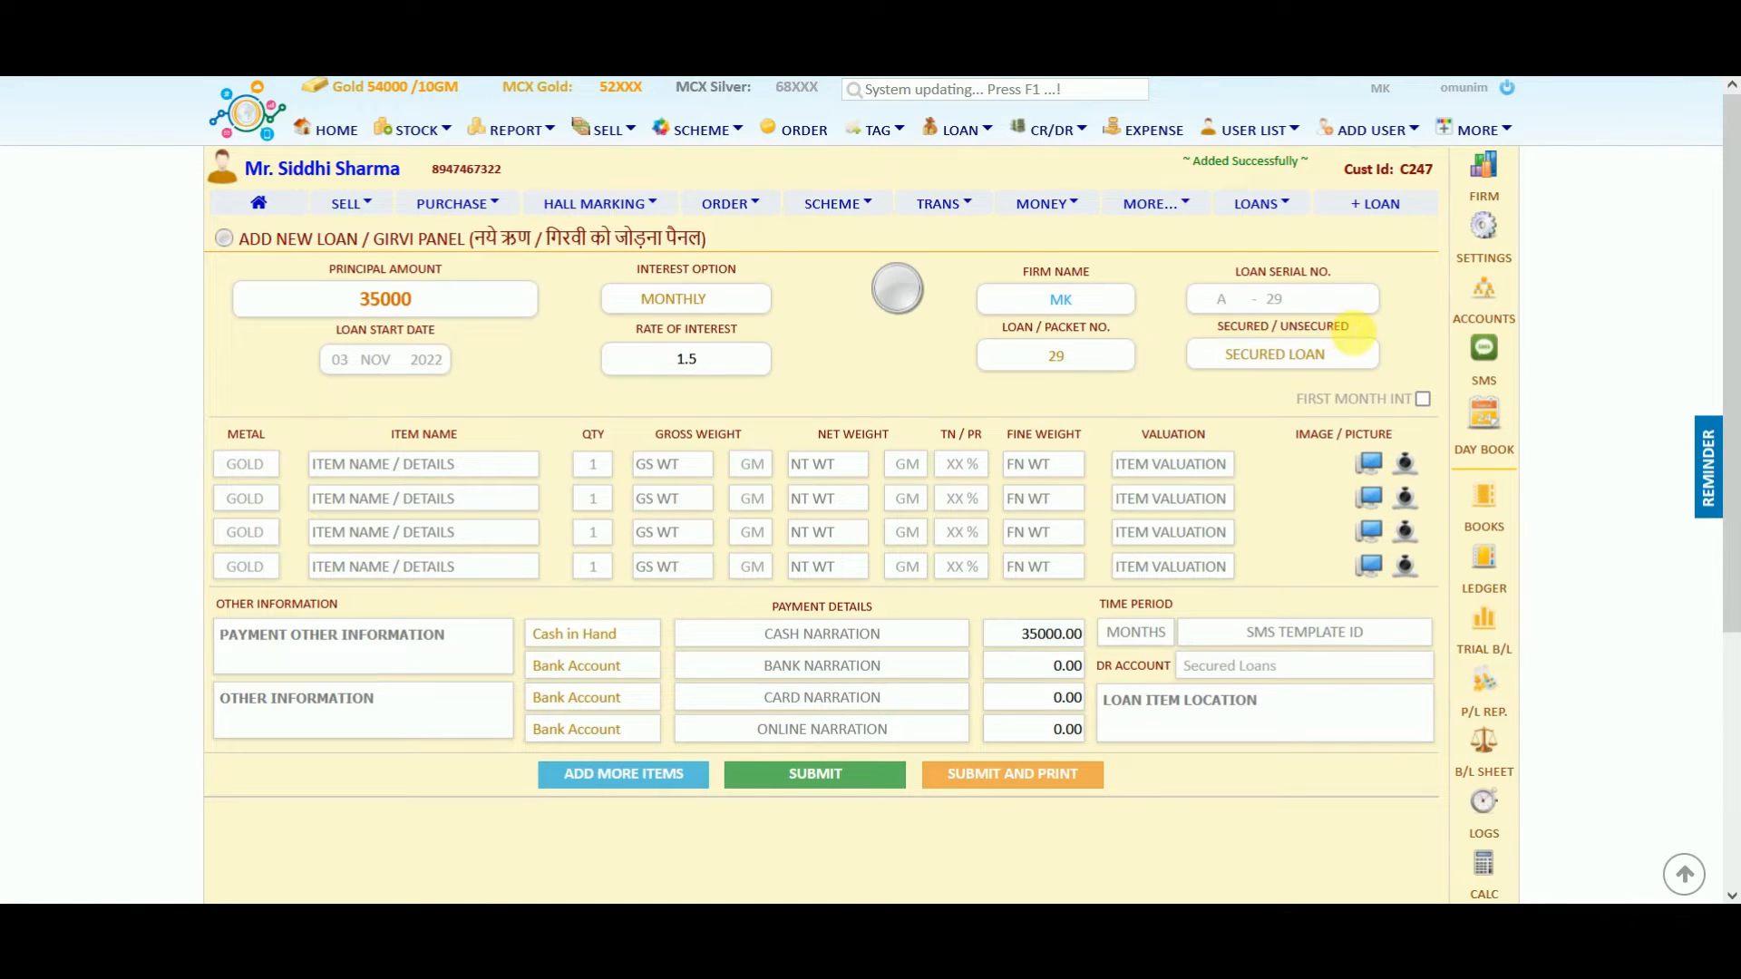
left_click(1276, 362)
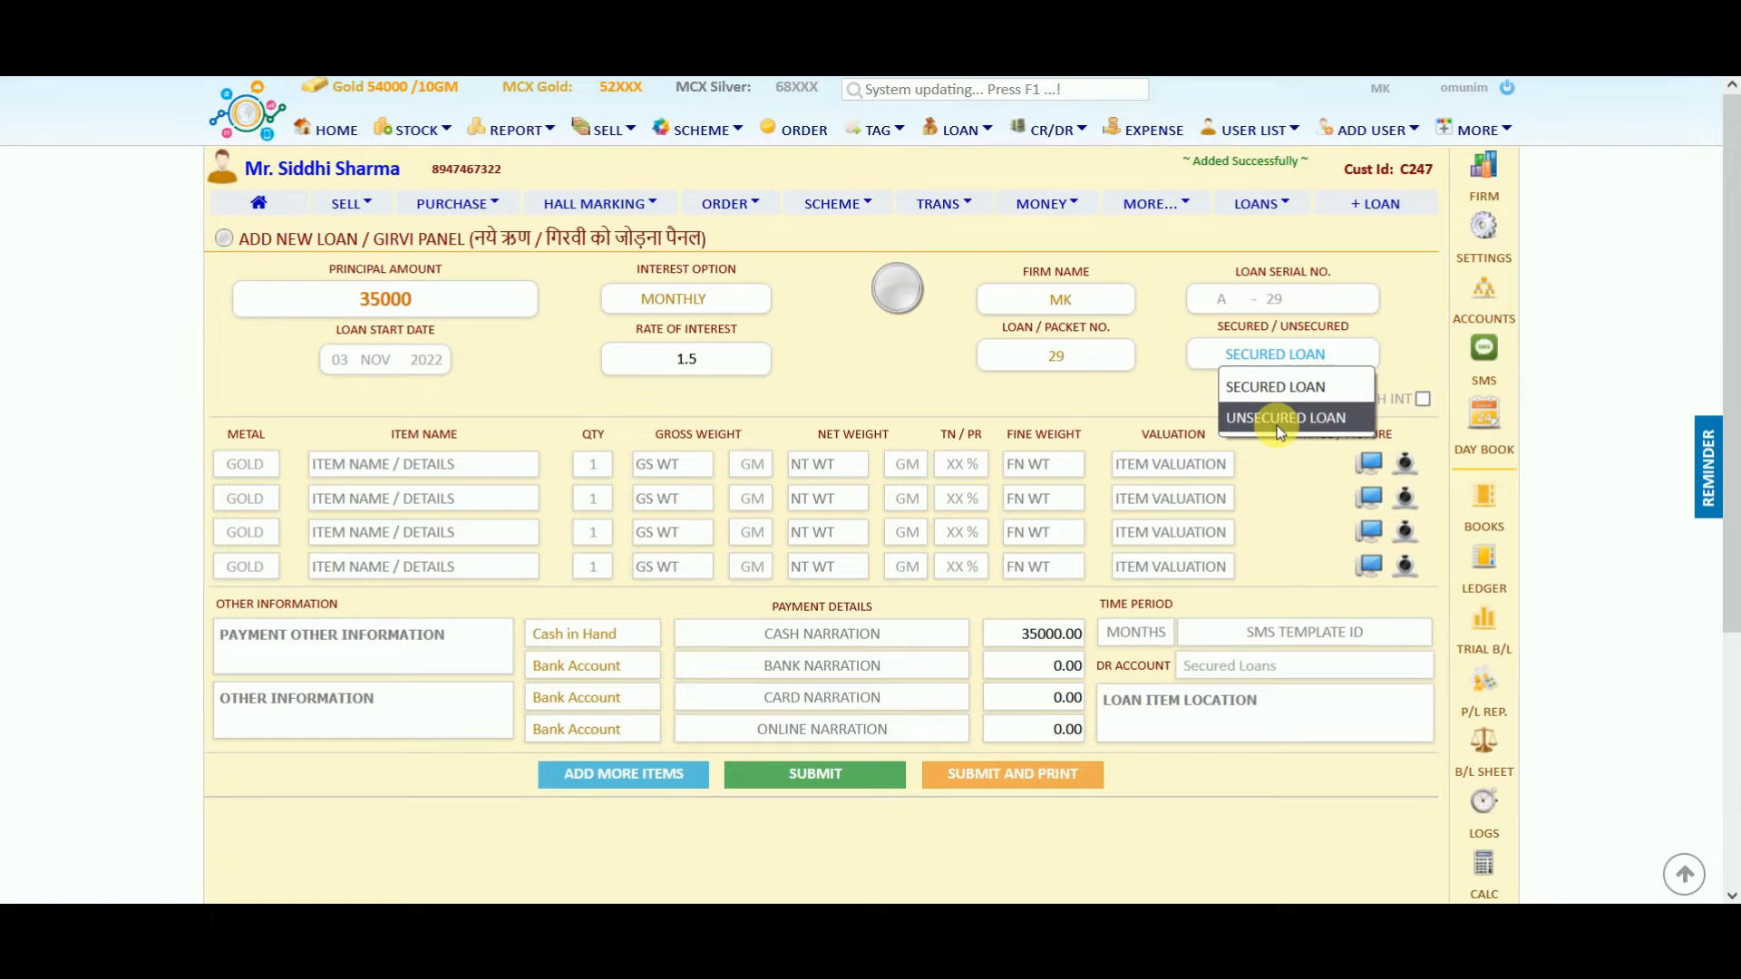
left_click(1240, 385)
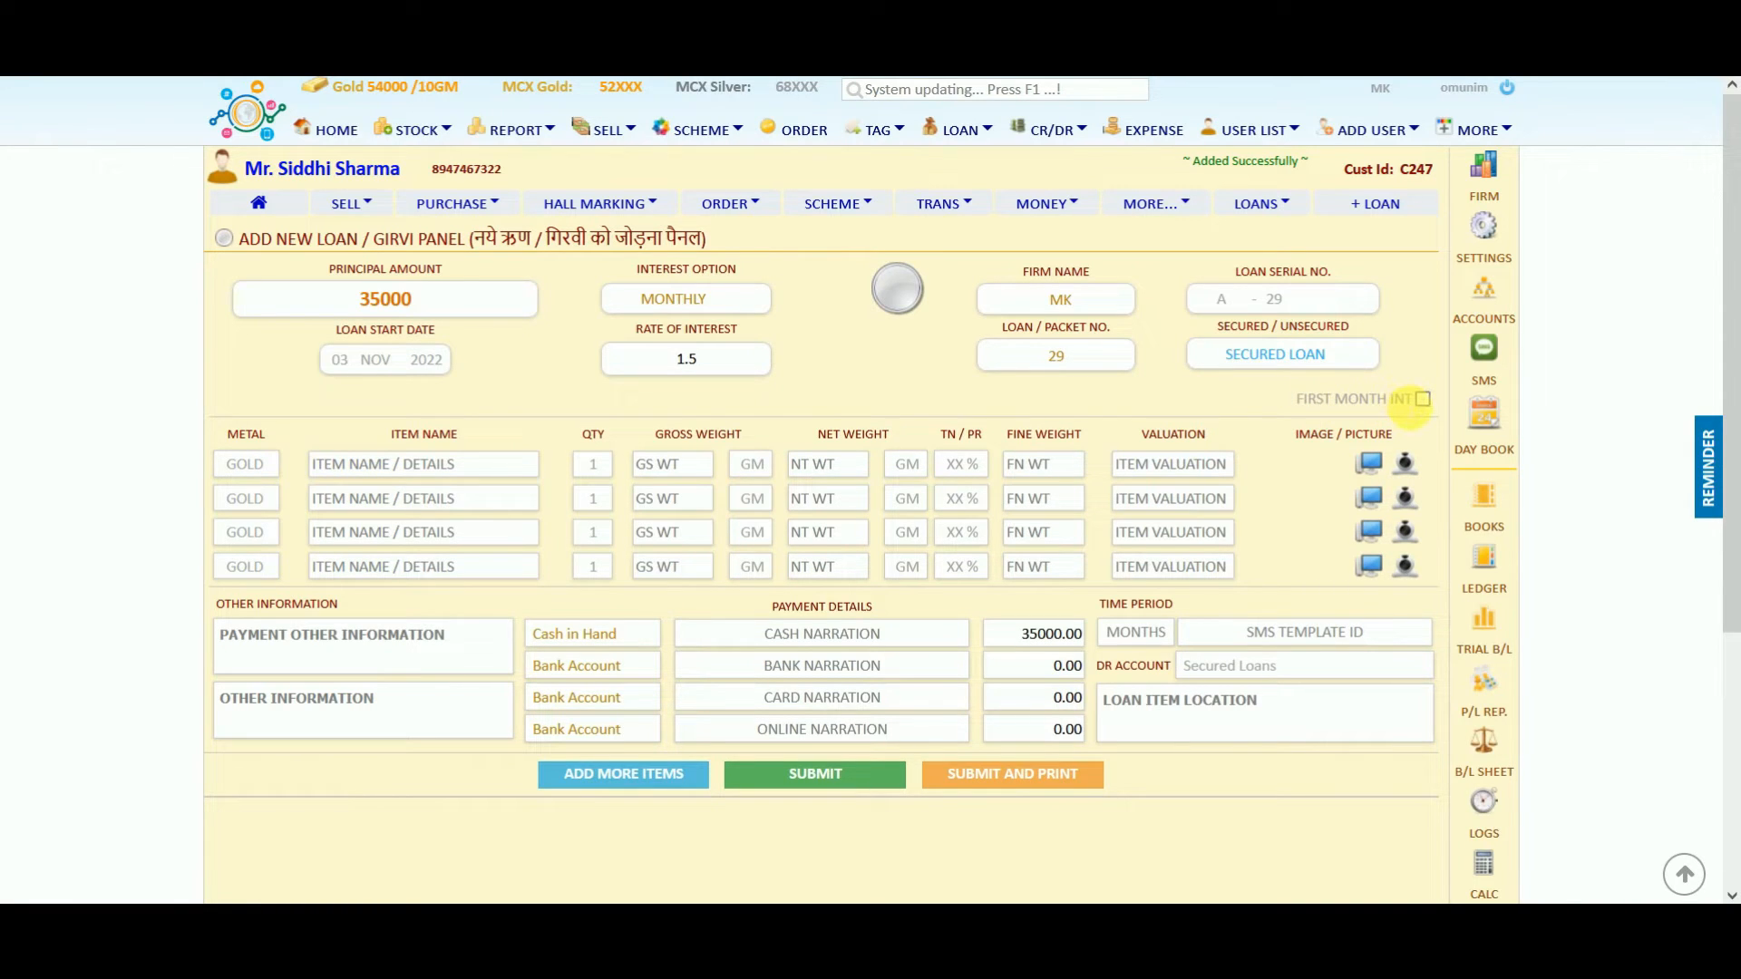
left_click_drag(1409, 400, 1310, 400)
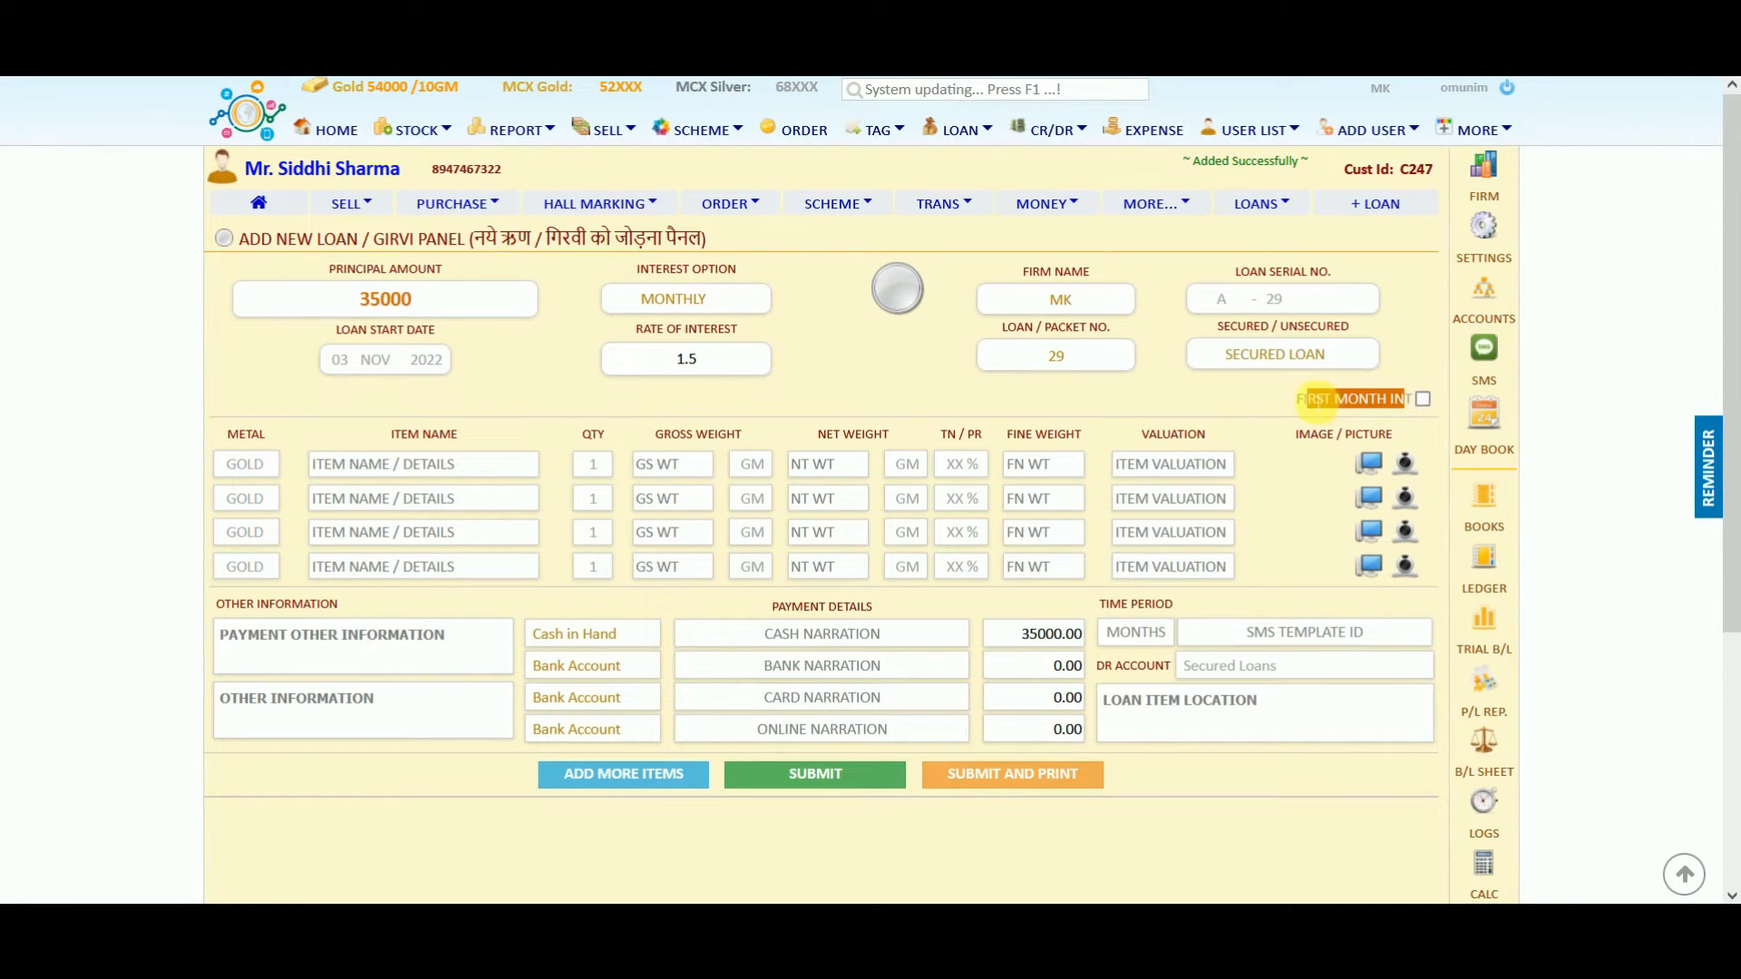
left_click(1421, 399)
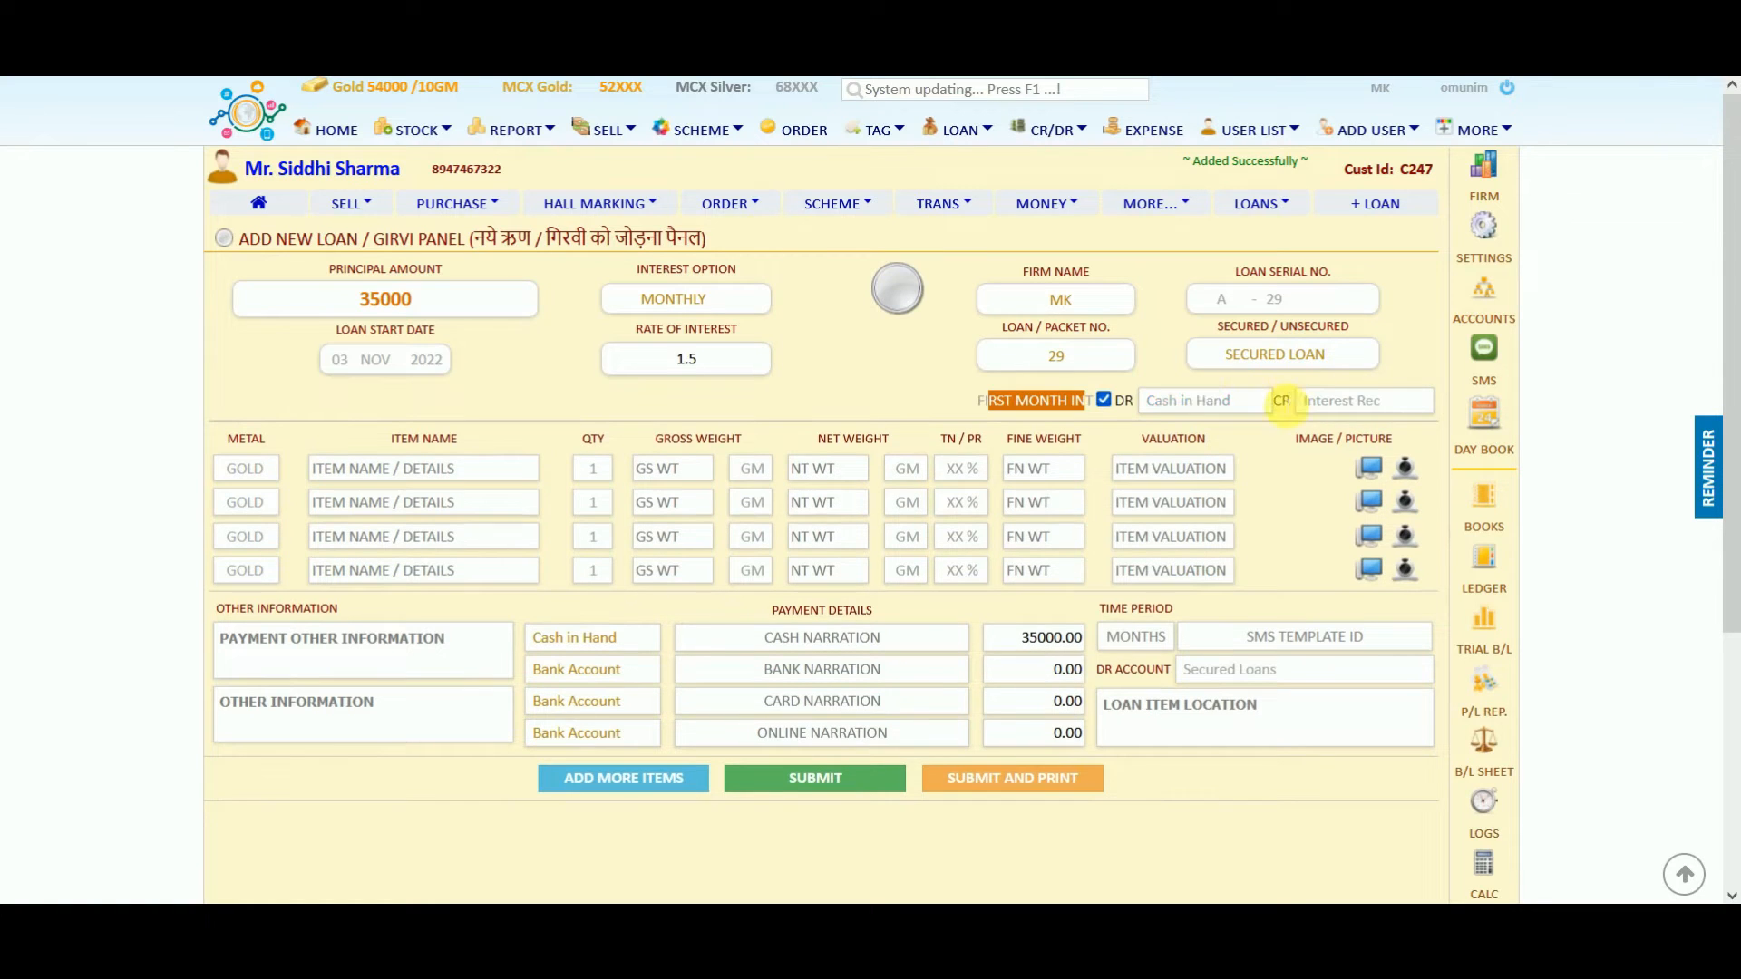
left_click(1034, 404)
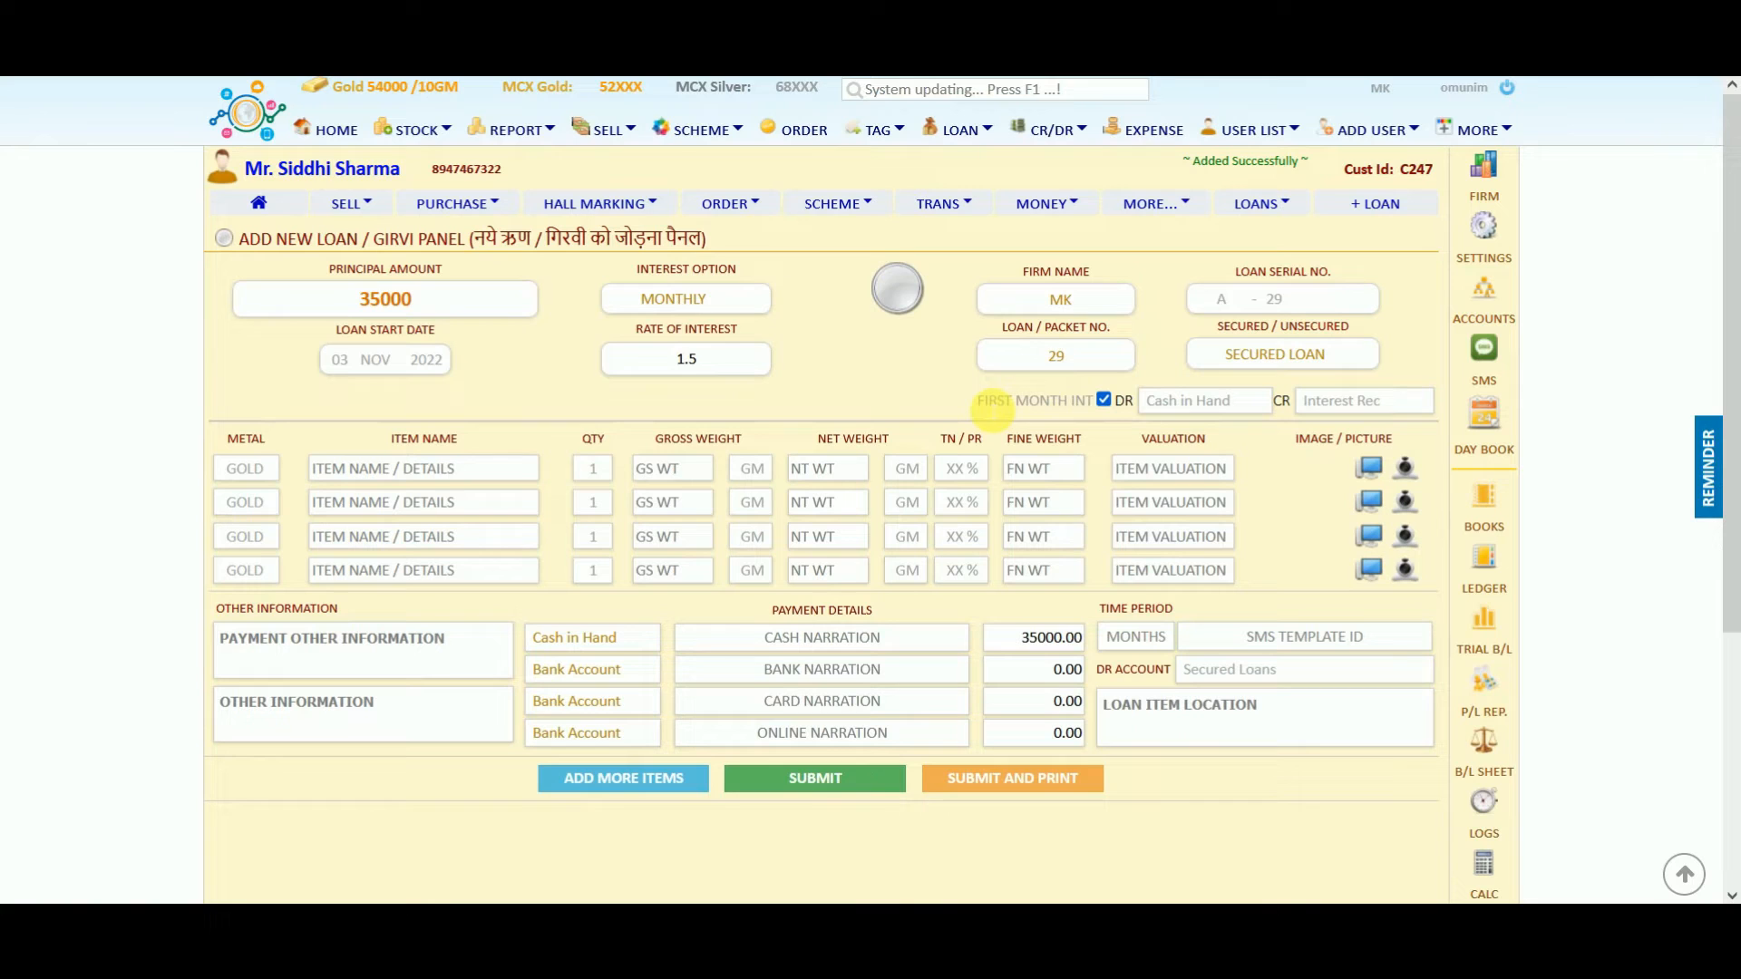
left_click(1104, 402)
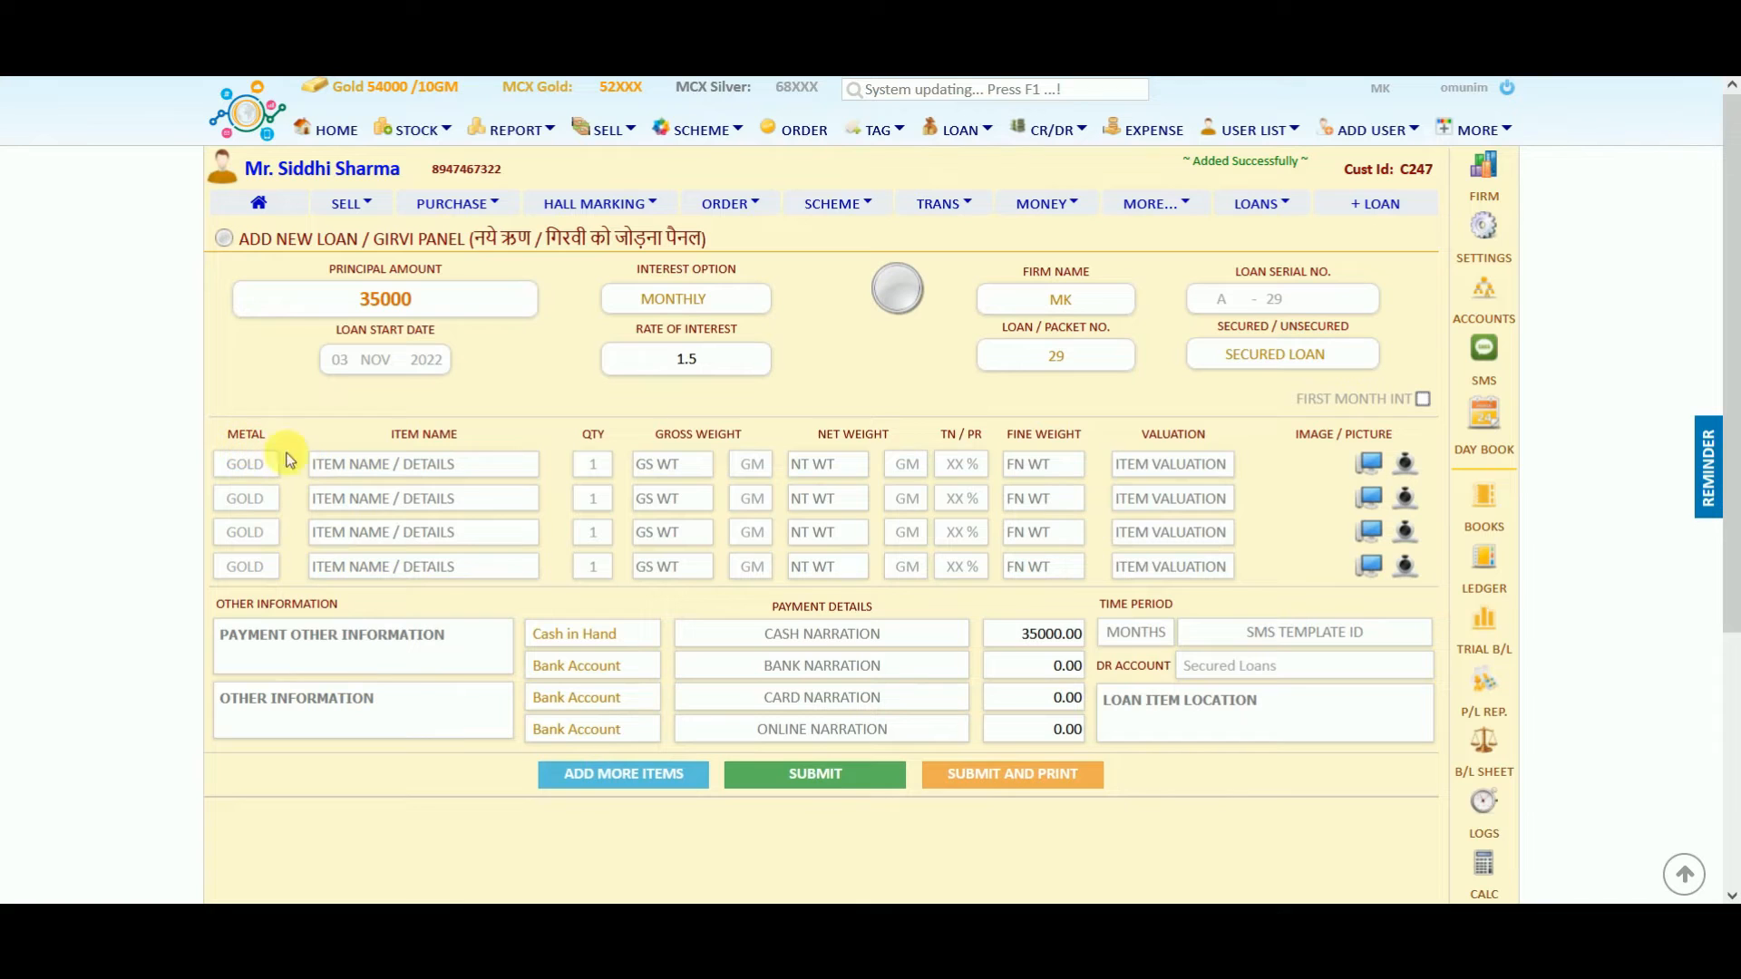
Add a Chain item with 10 gross weight and 75 % purity, valued 40500.
left_click(356, 463)
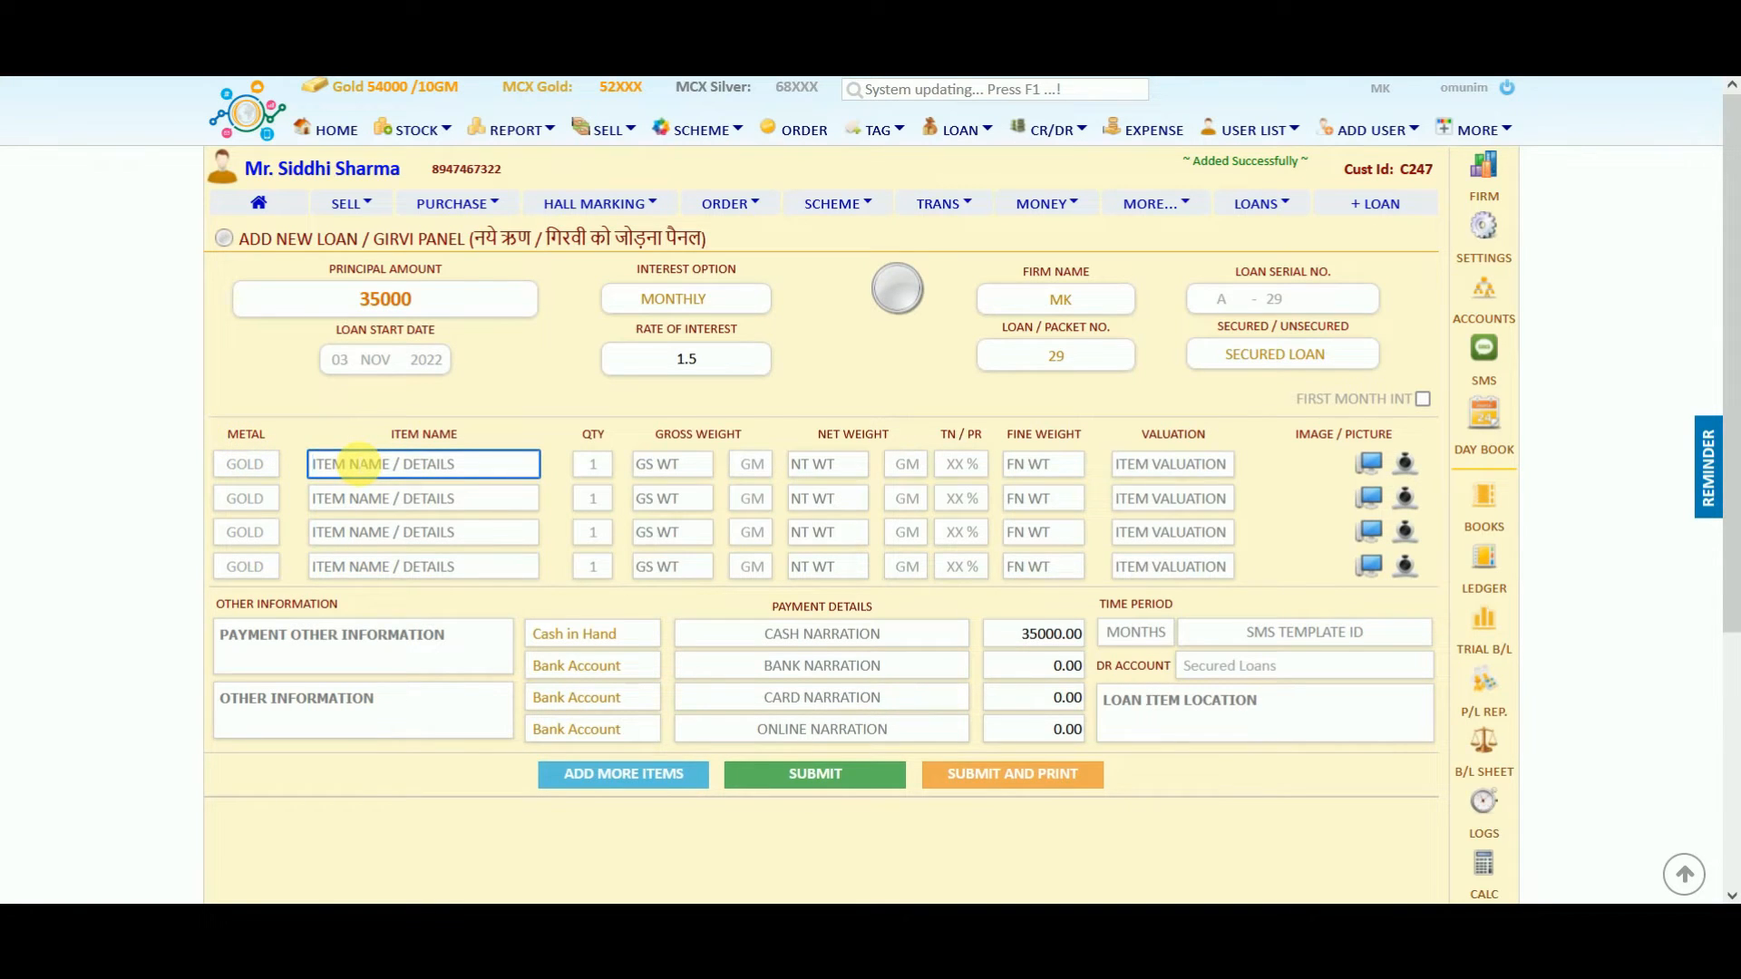
type("Chain")
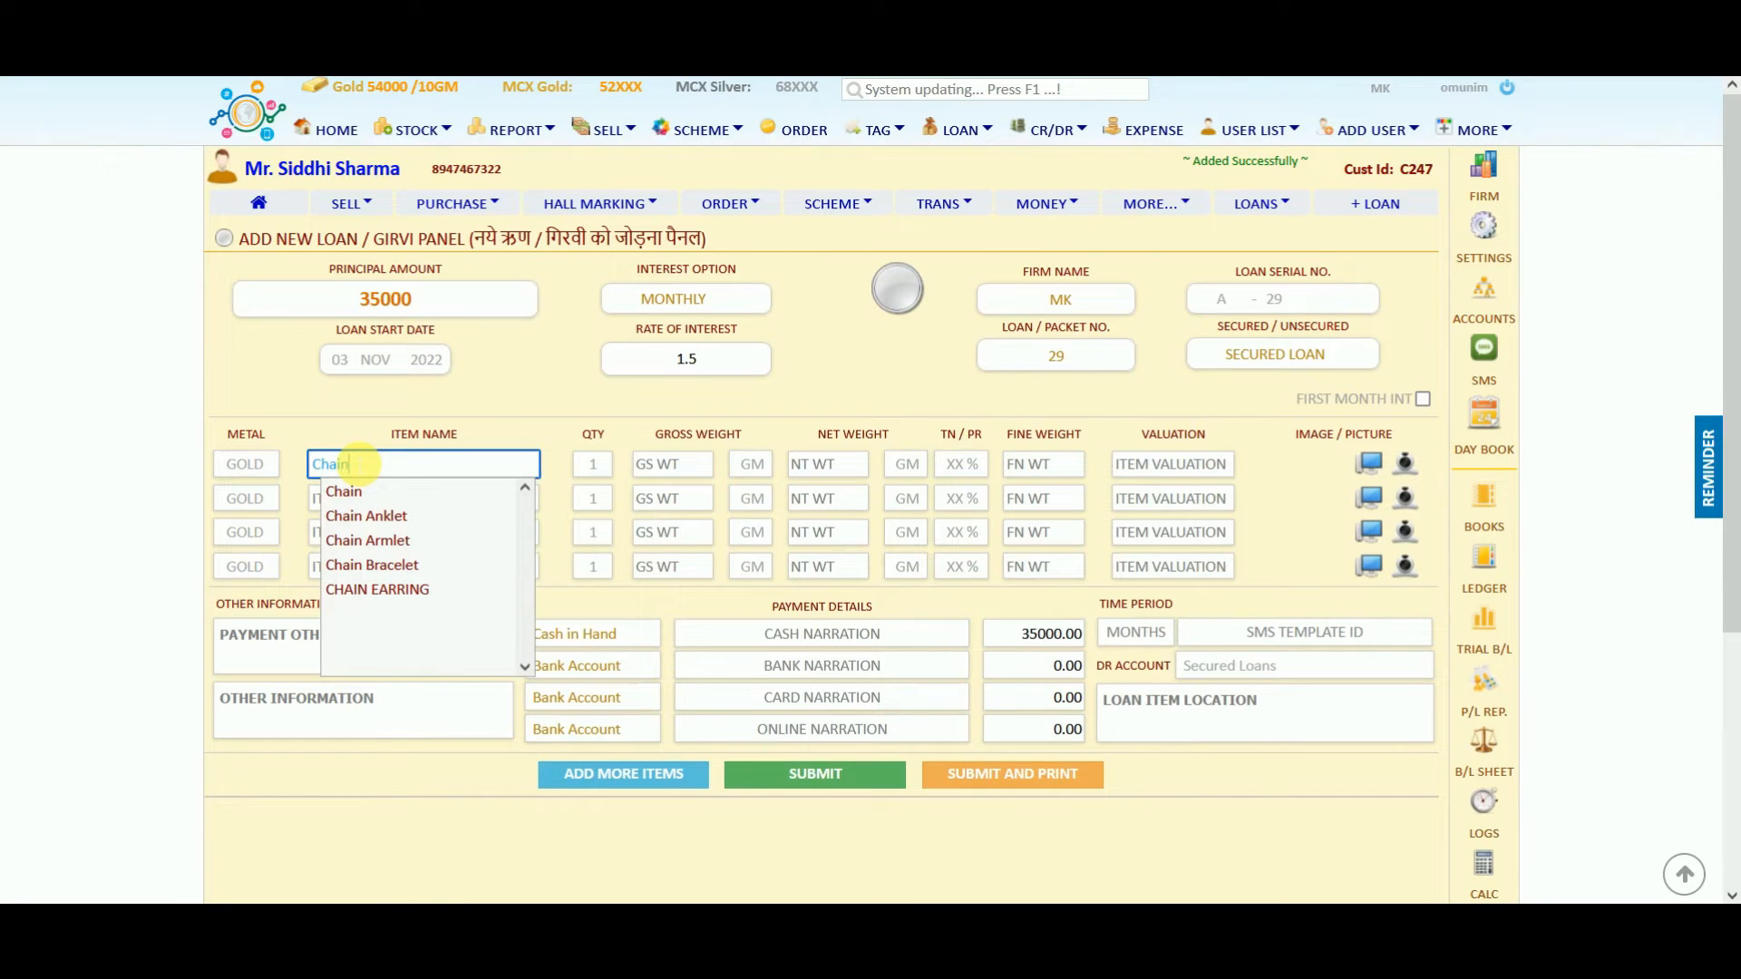
left_click(345, 490)
left_click(676, 467)
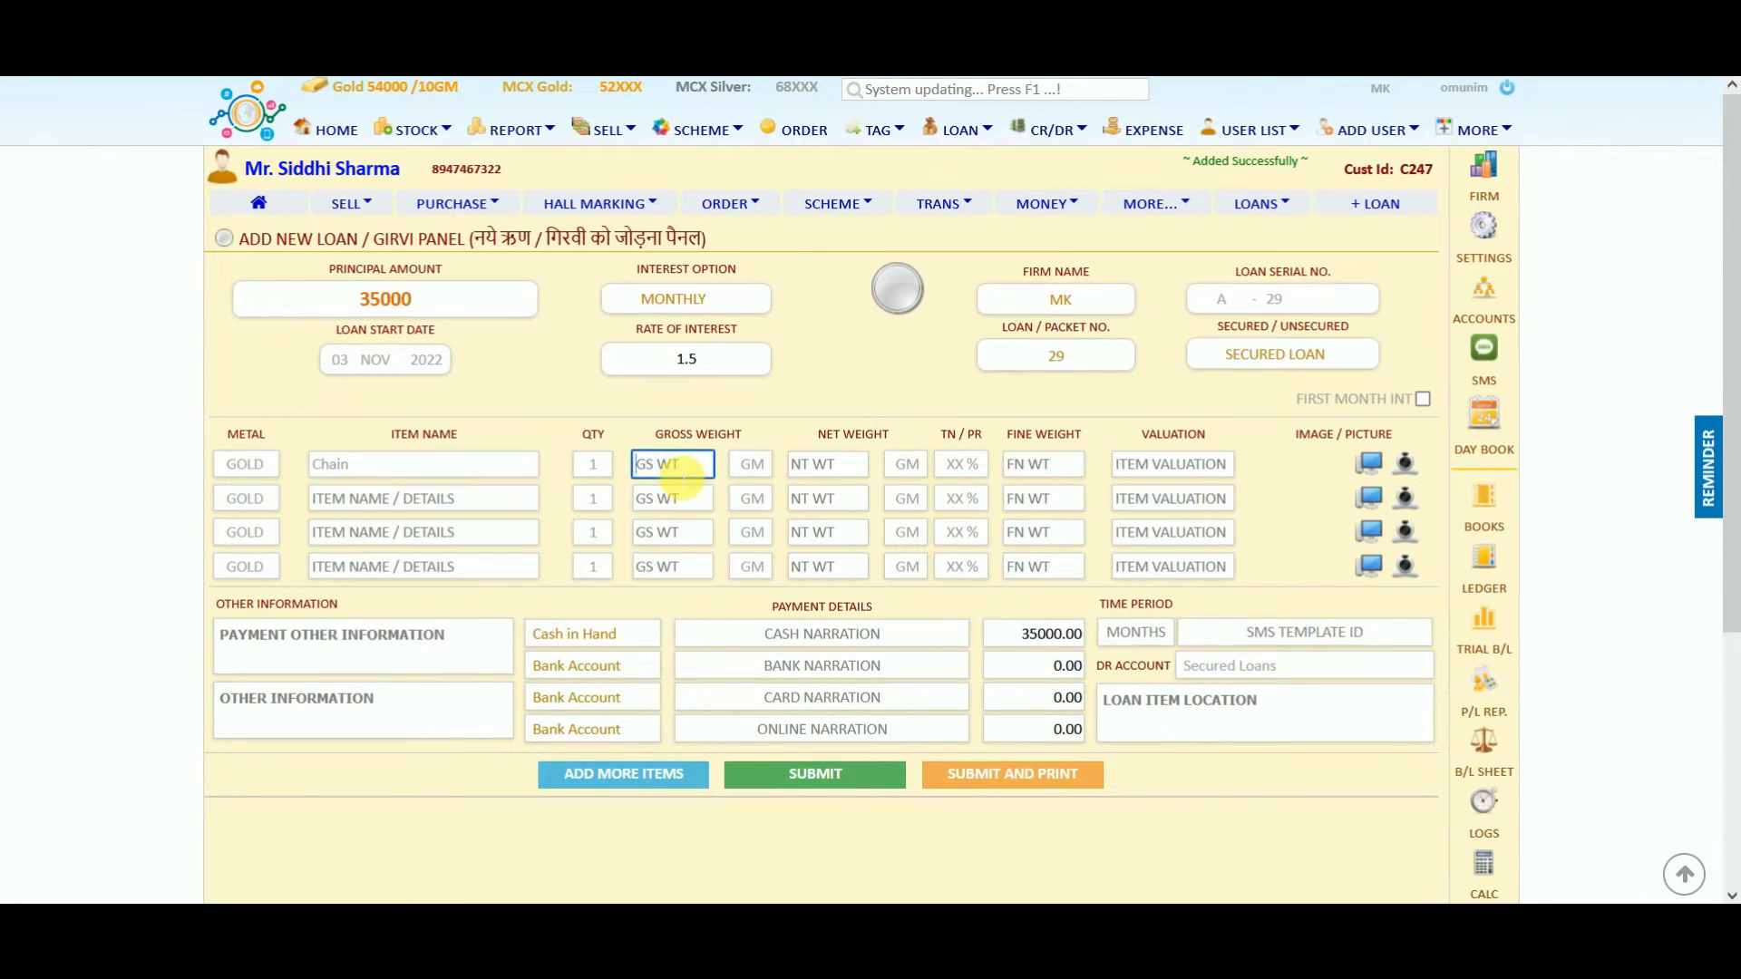
type("10")
key("Return")
key("Return")
key("Return")
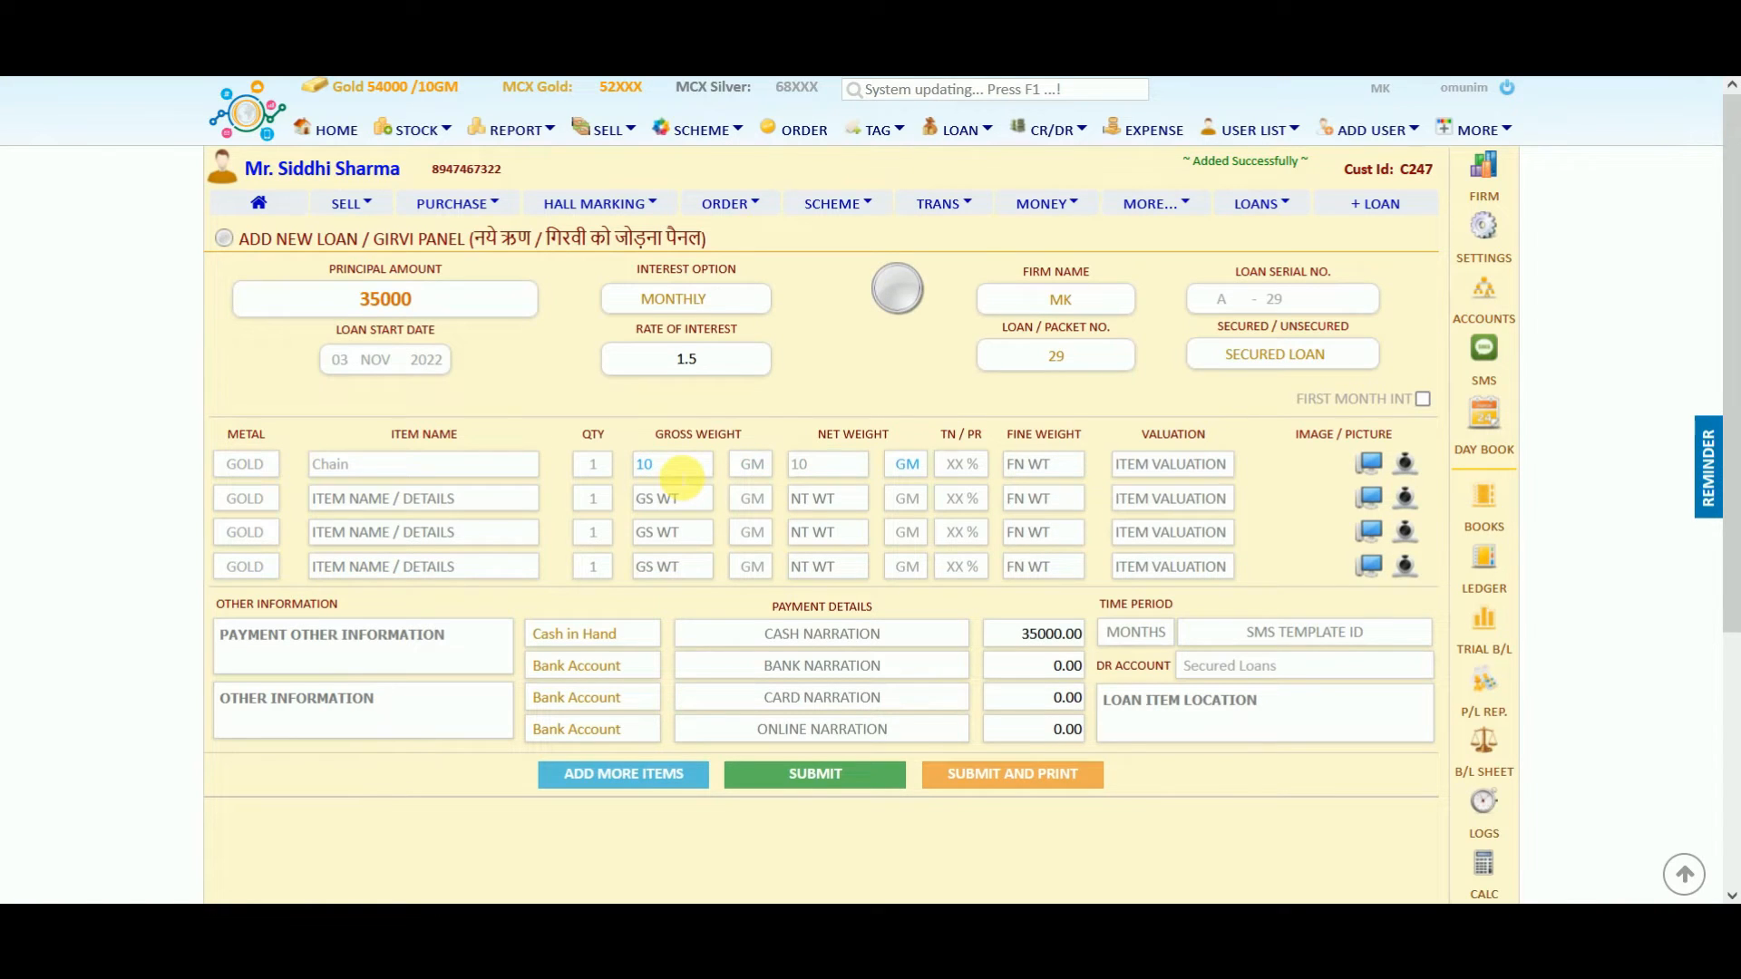
left_click(958, 467)
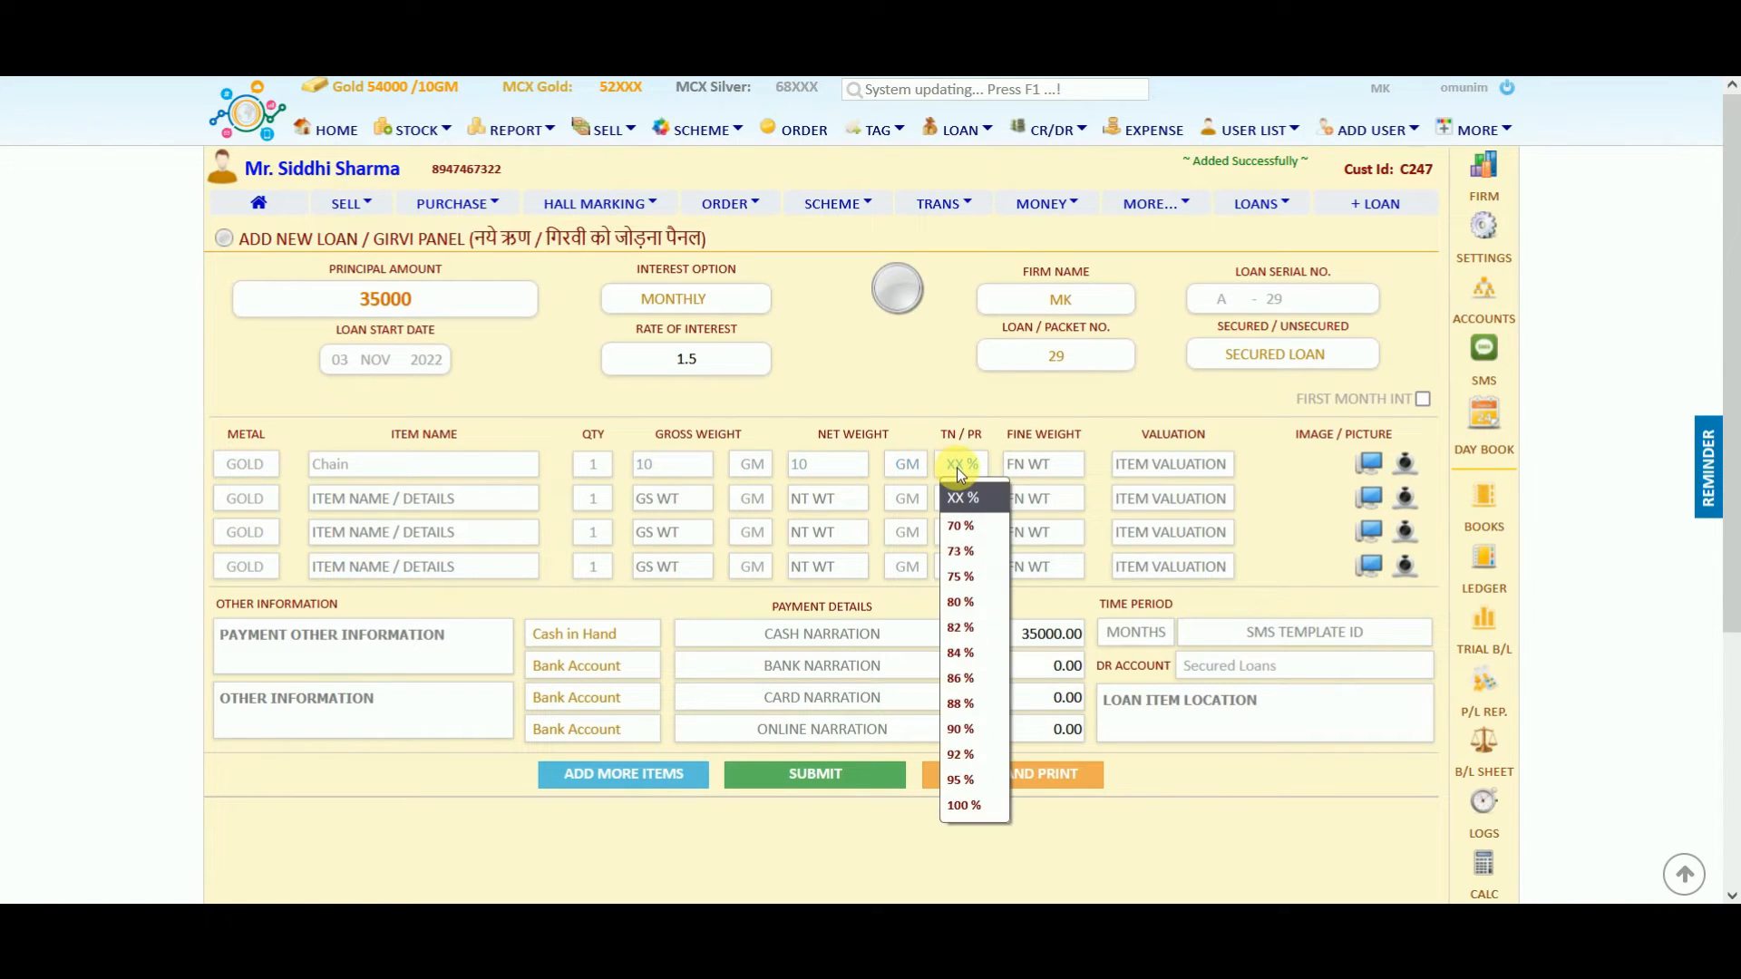
left_click(959, 577)
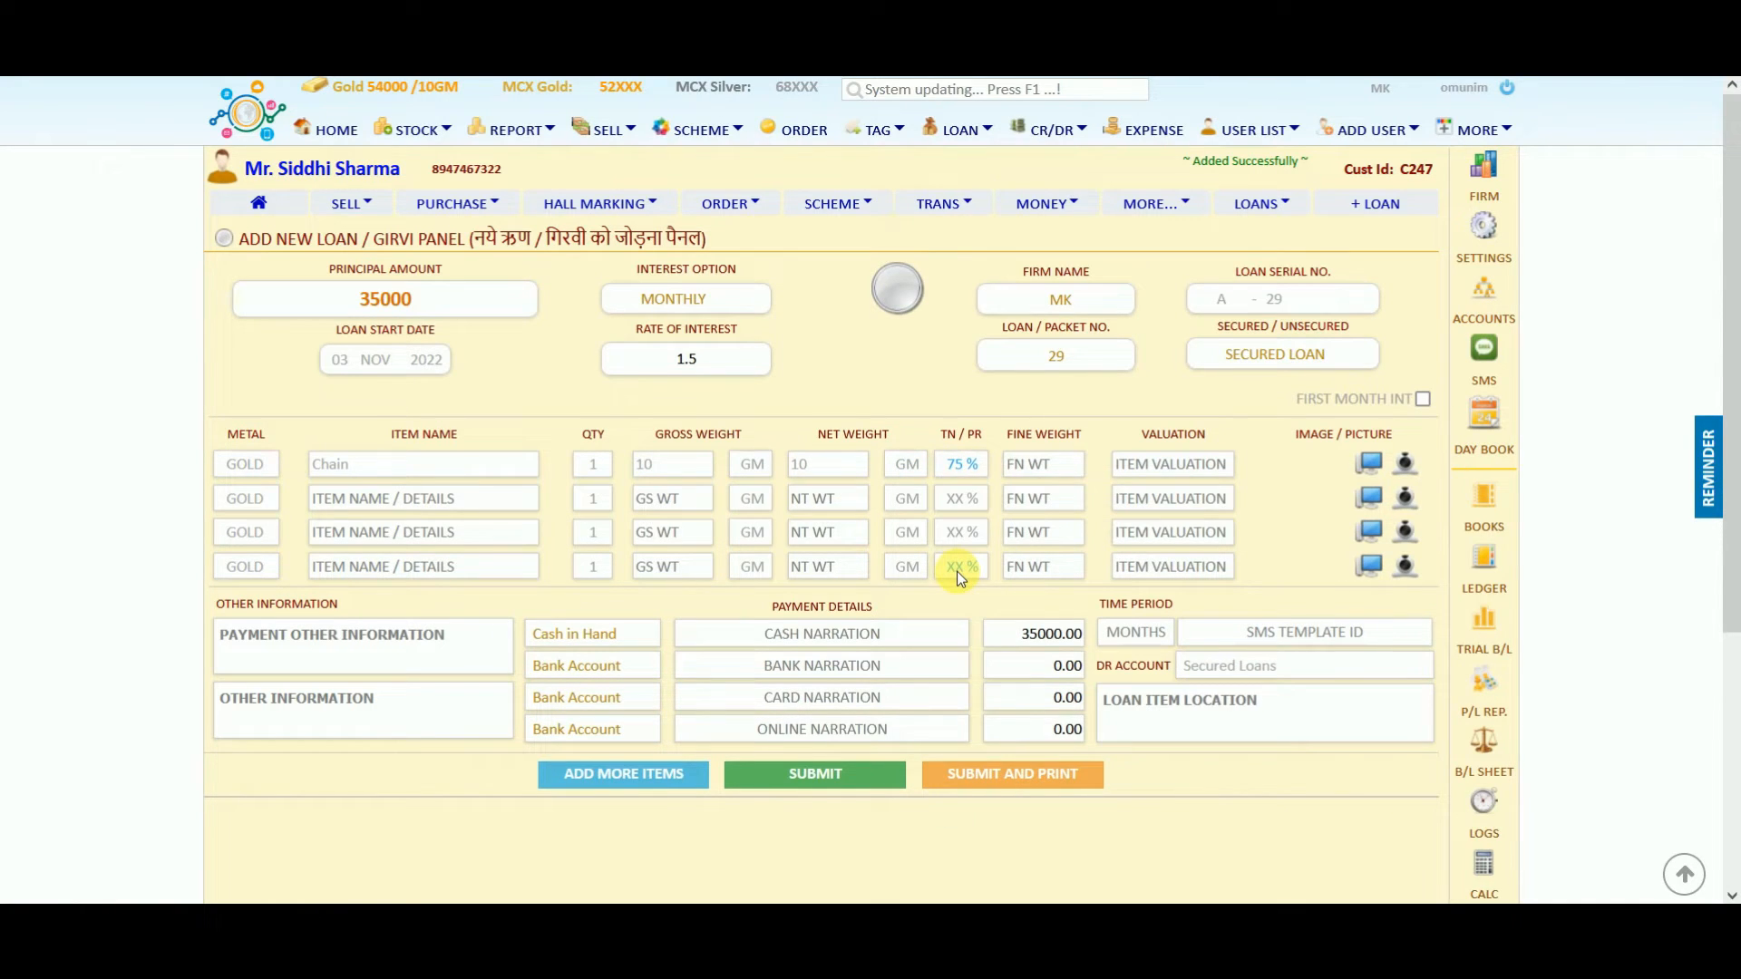
key("Return")
key("Return")
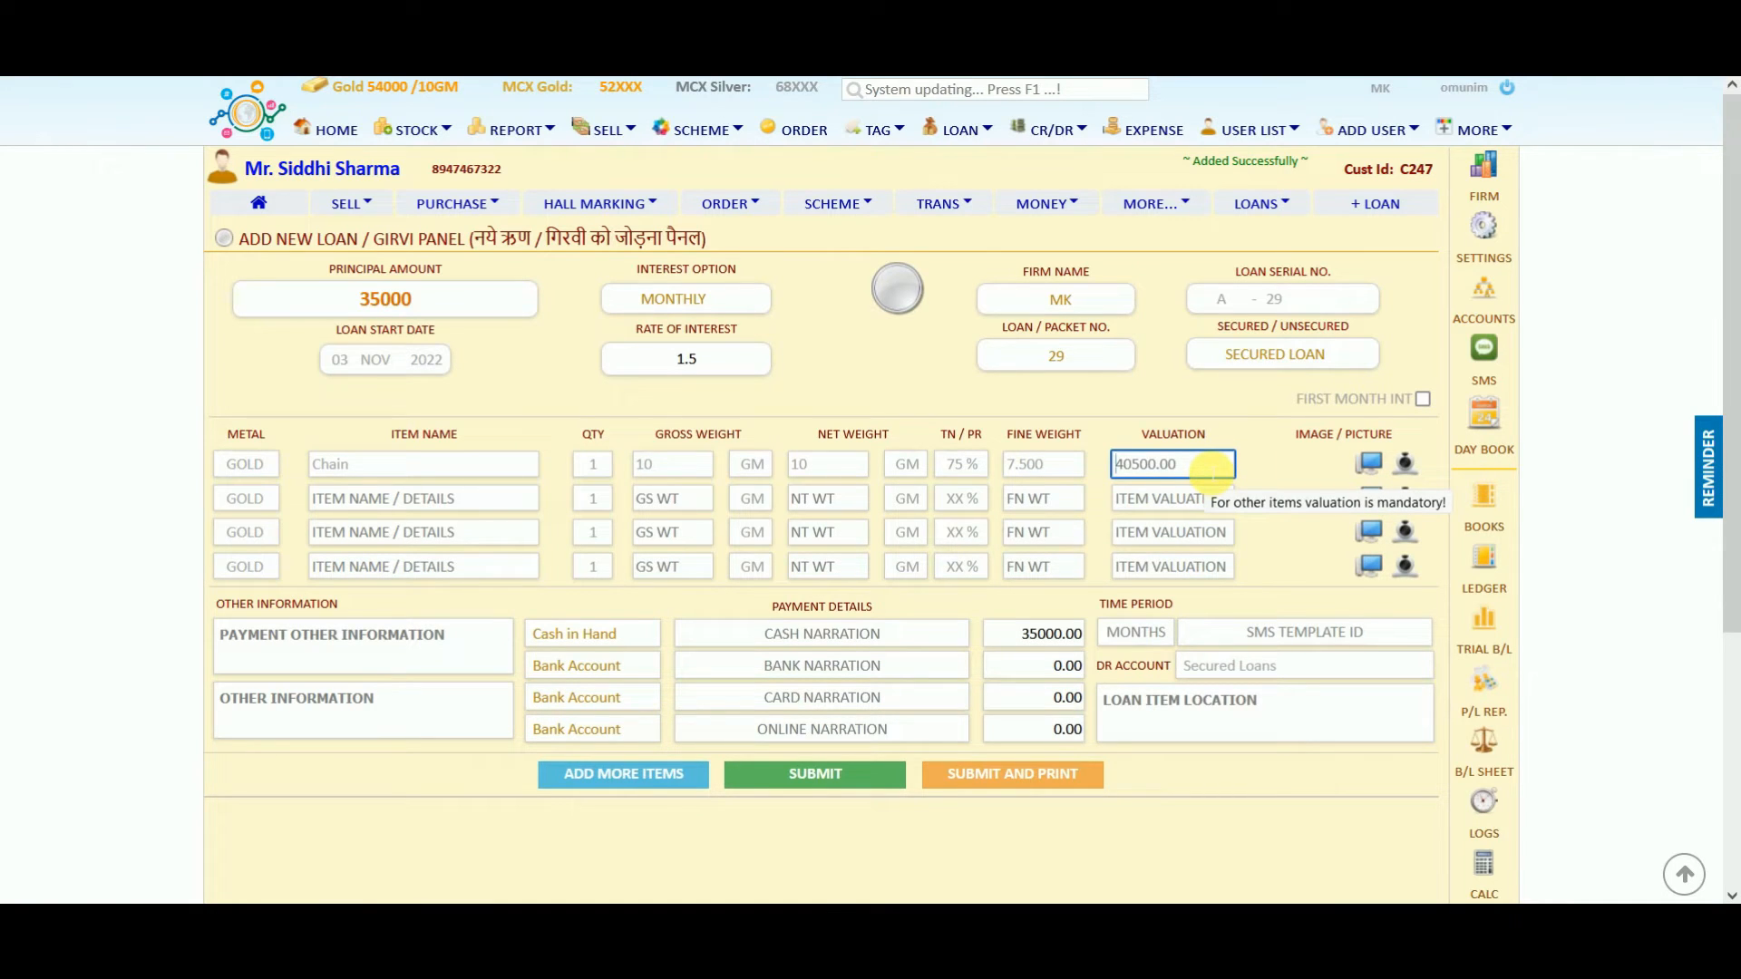
Open the item image upload dialog and cancel without attaching a picture.
left_click(1370, 464)
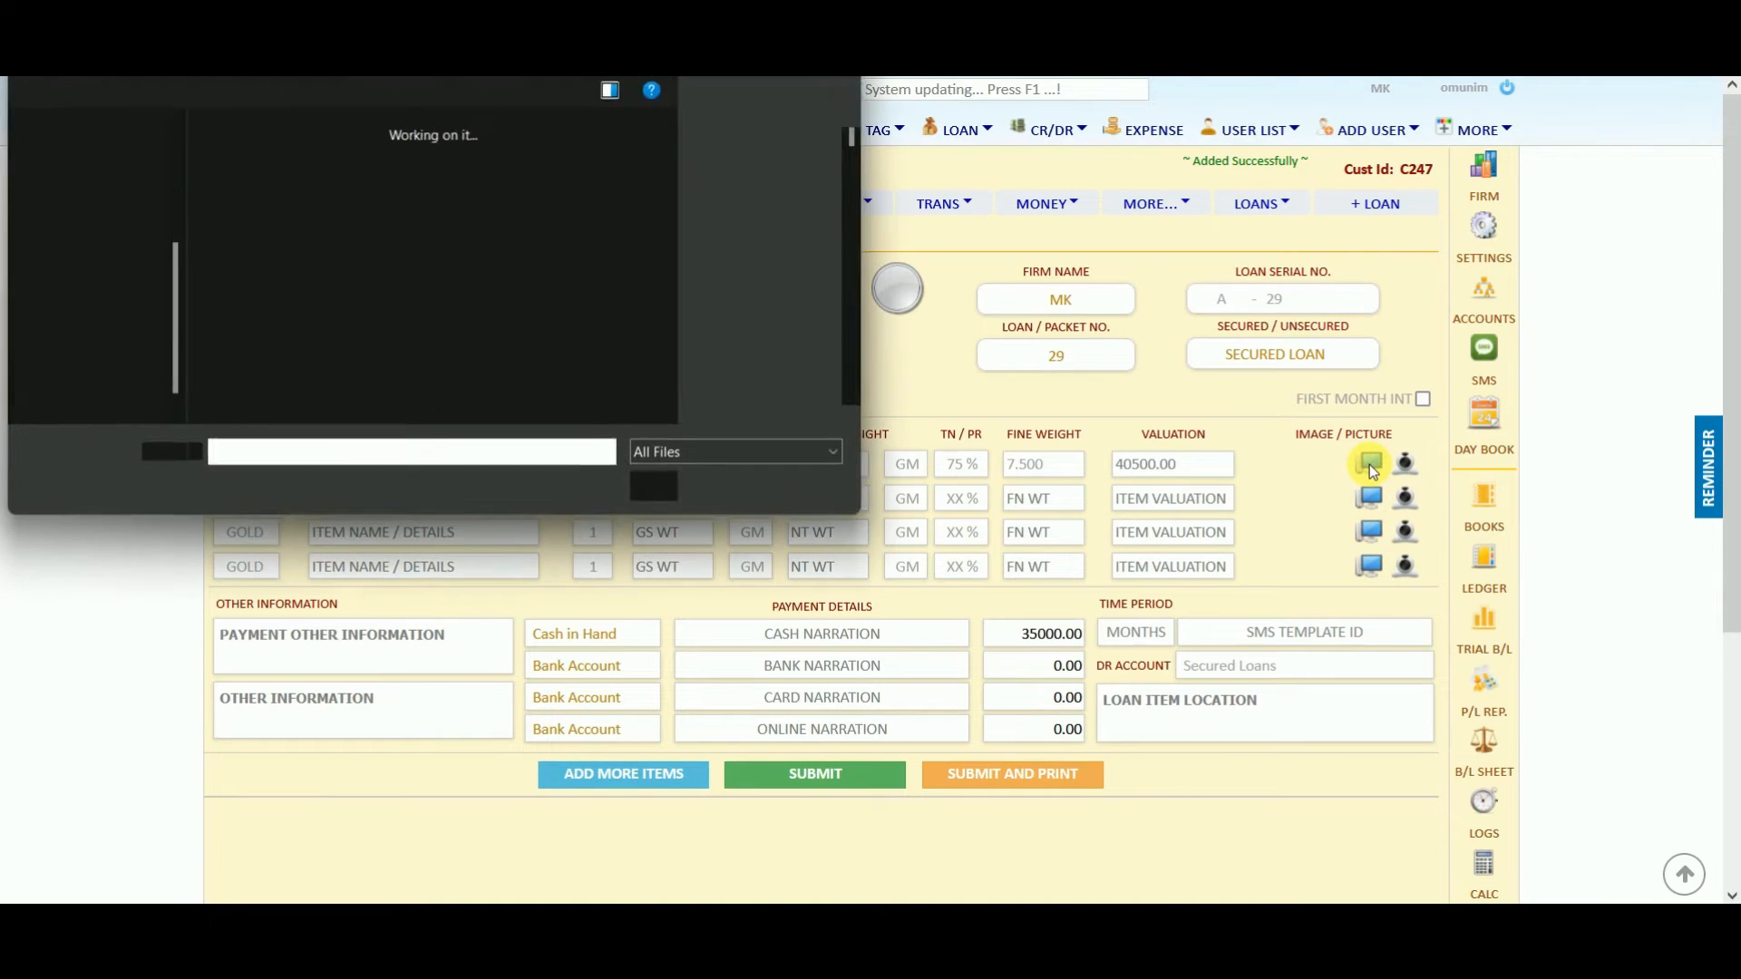
left_click_drag(850, 139, 850, 147)
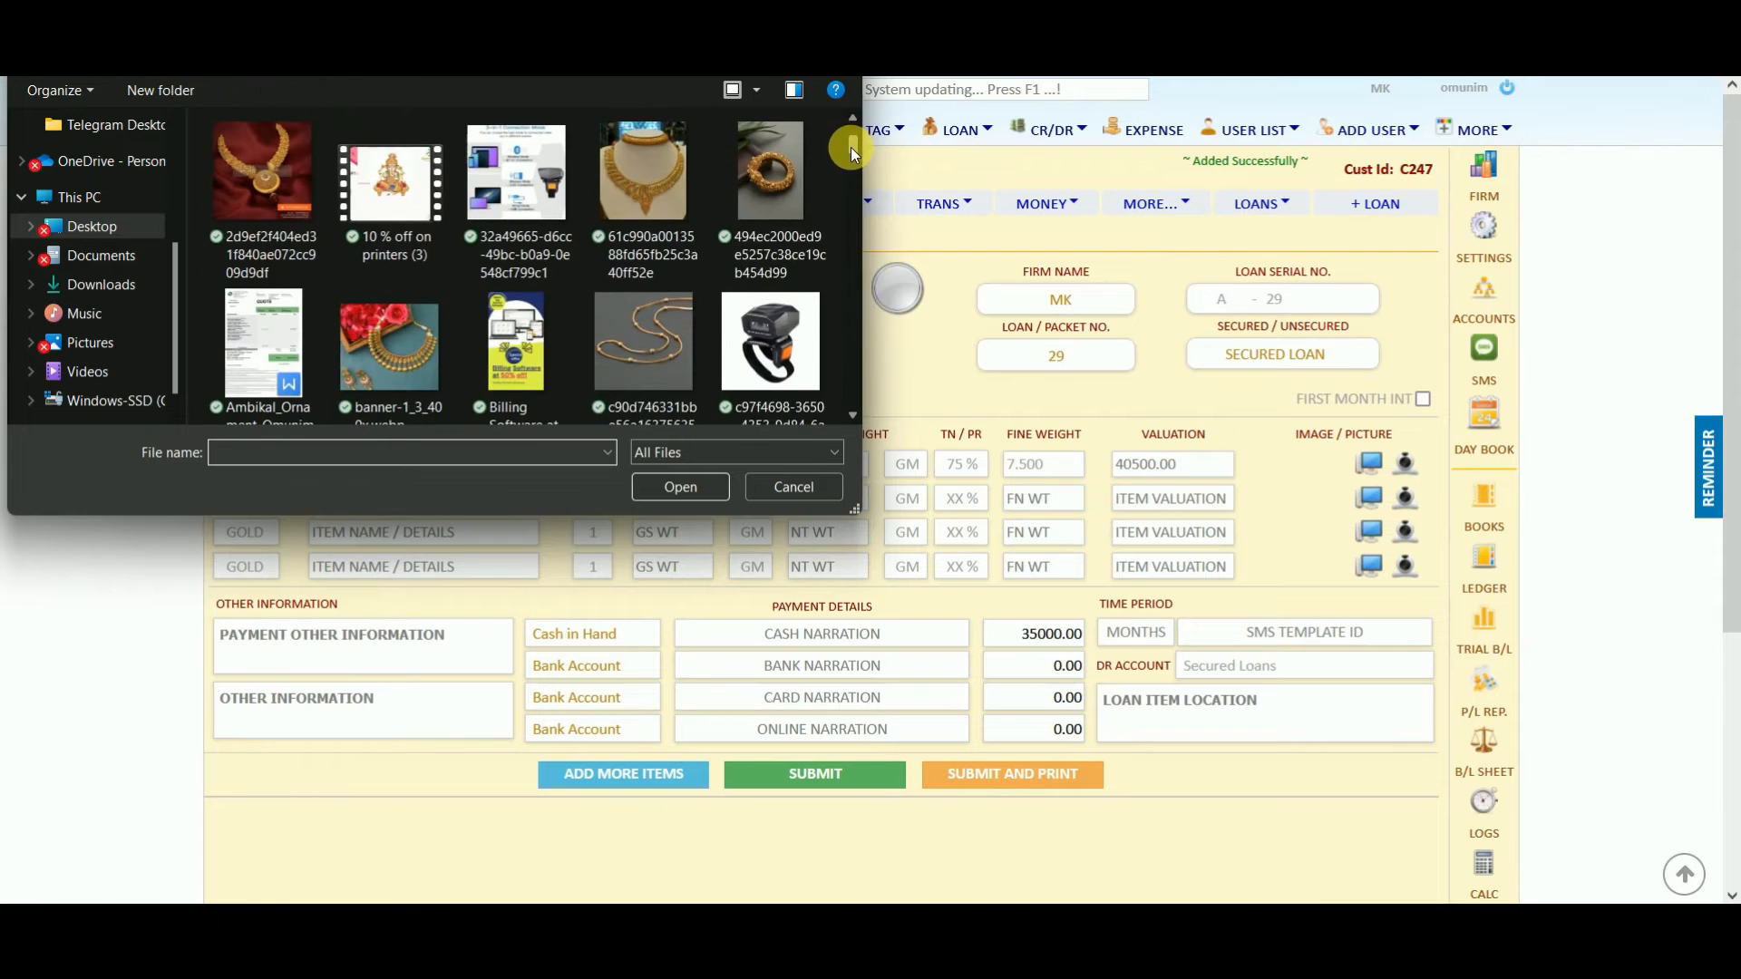
left_click(801, 497)
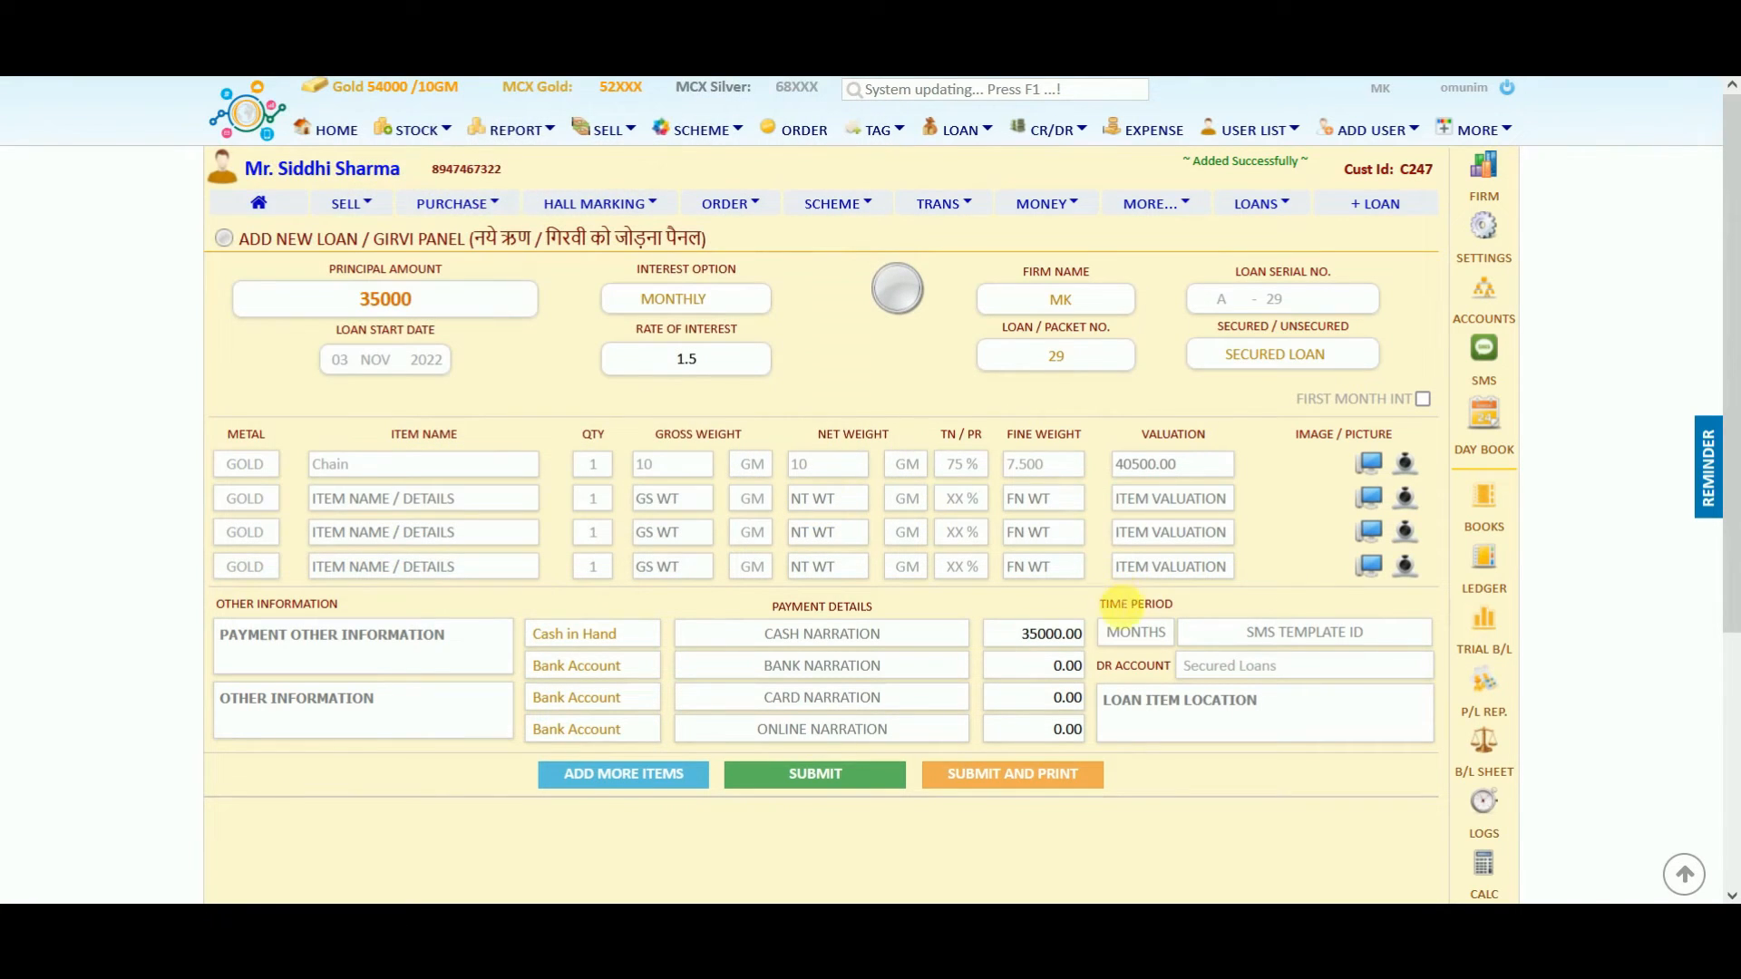
Enter a 6-month loan period and Locker as the loan item location.
left_click(1117, 632)
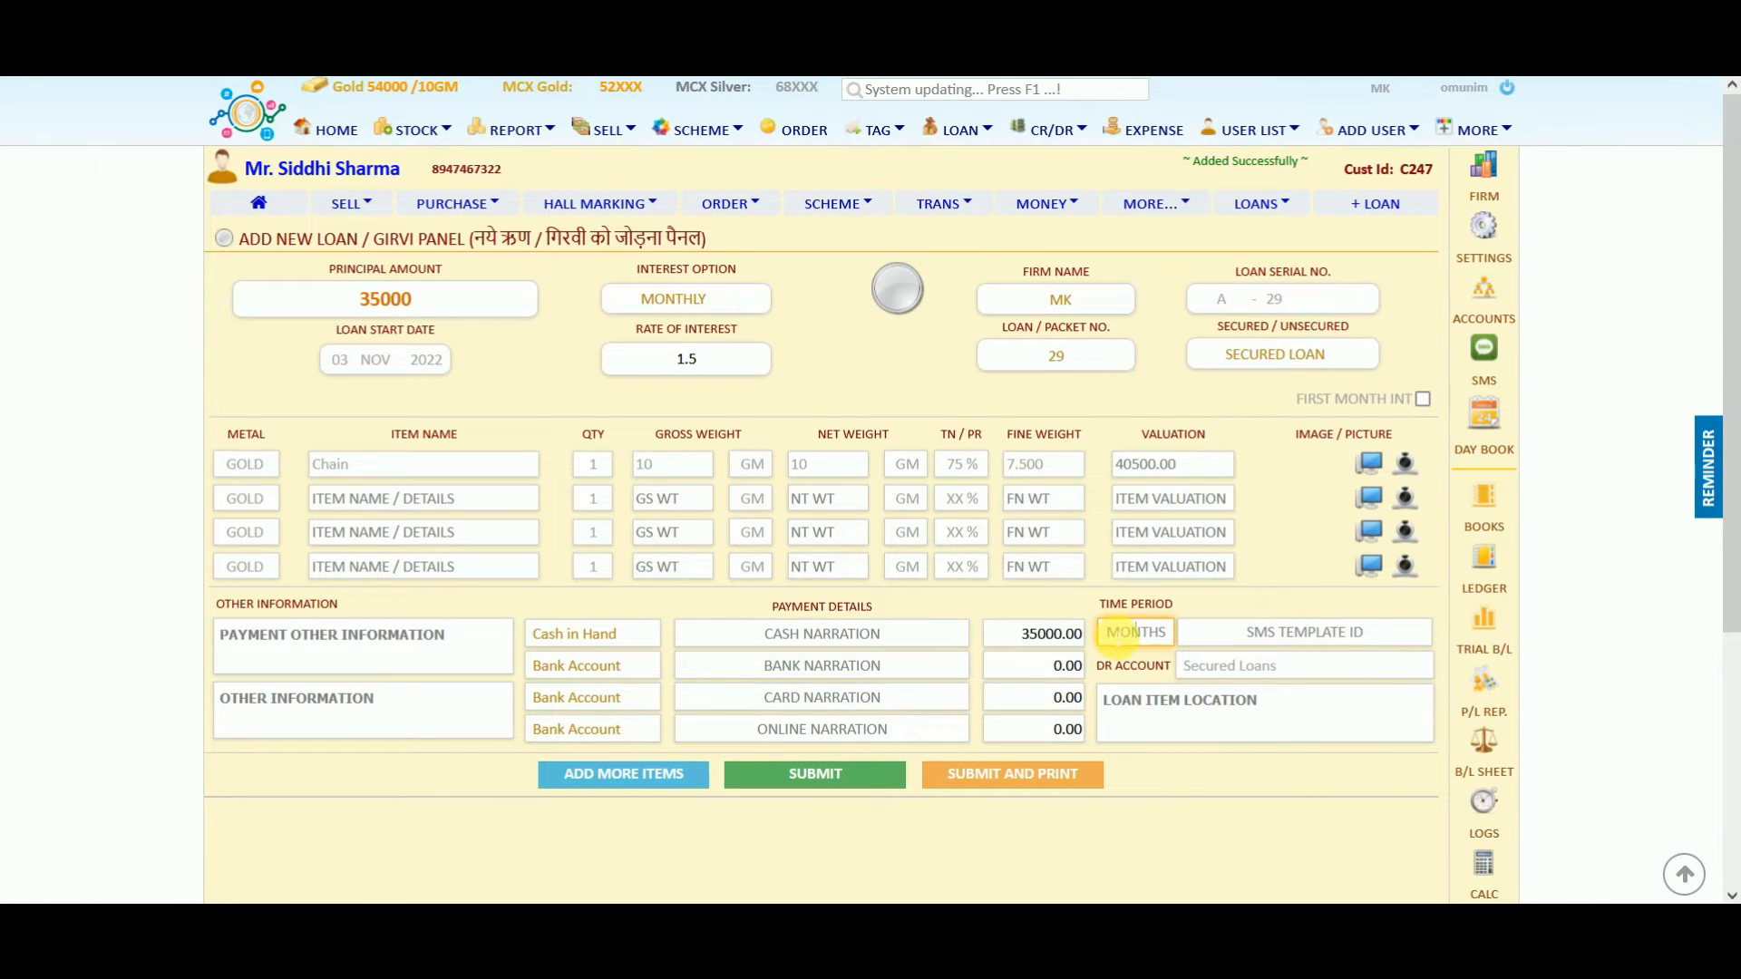
left_click(1117, 632)
type("6")
left_click(1256, 637)
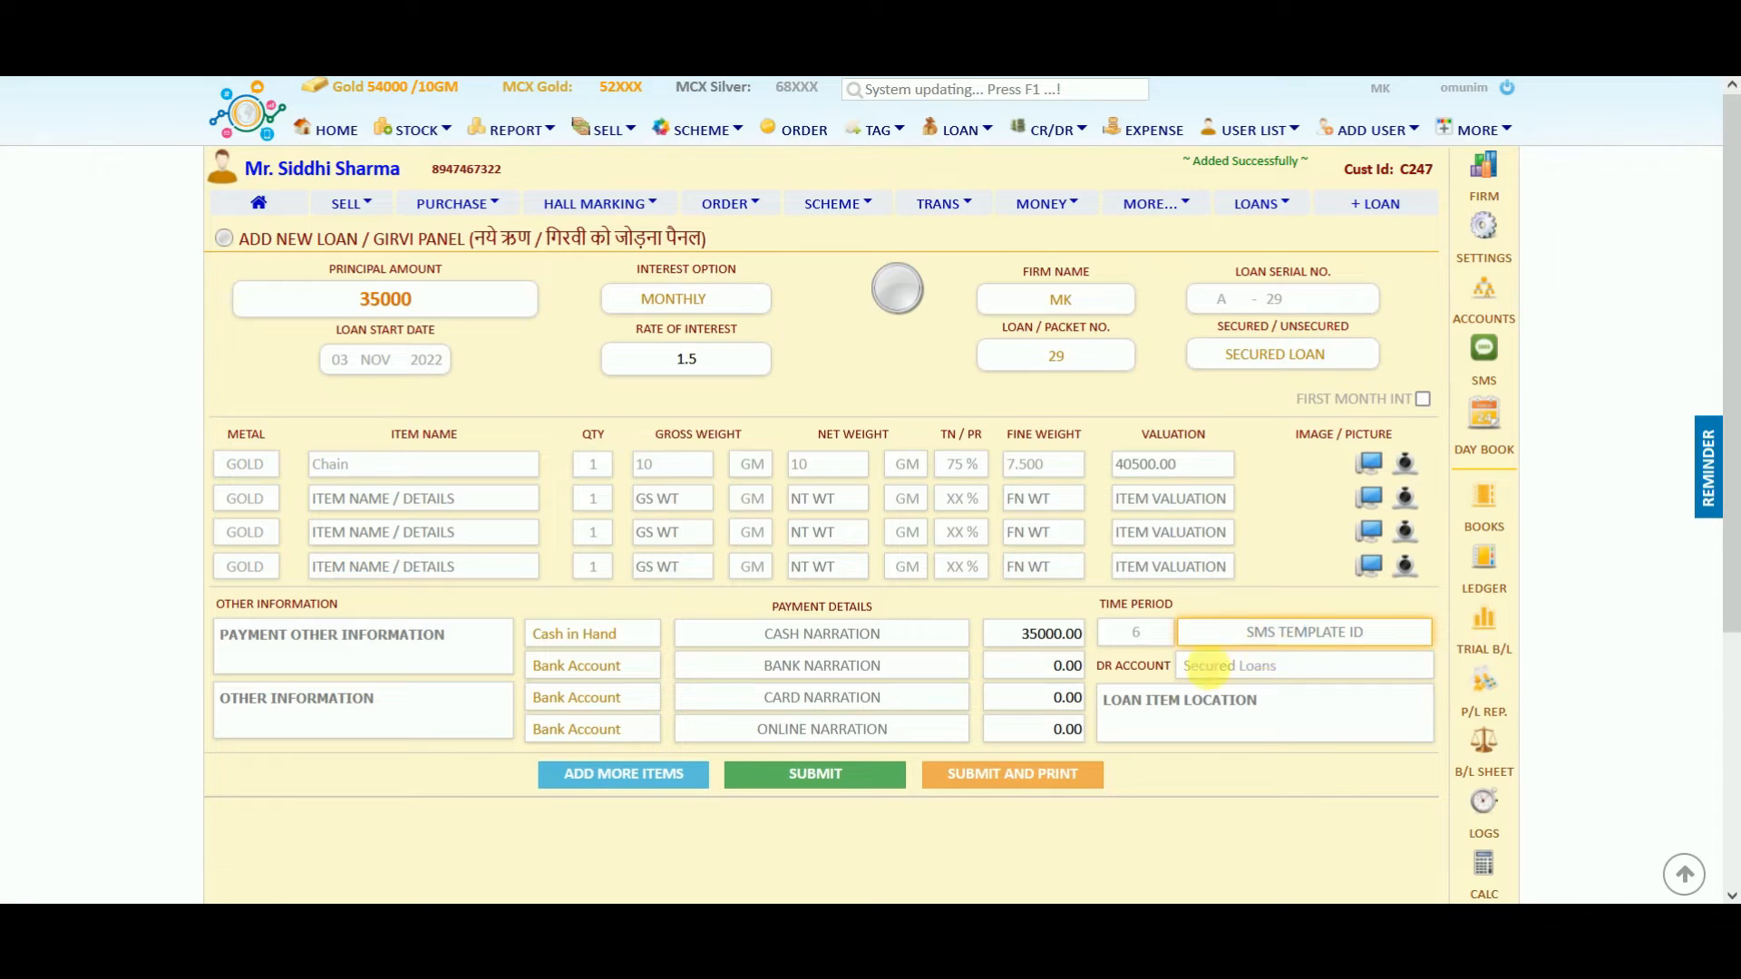
left_click(1152, 721)
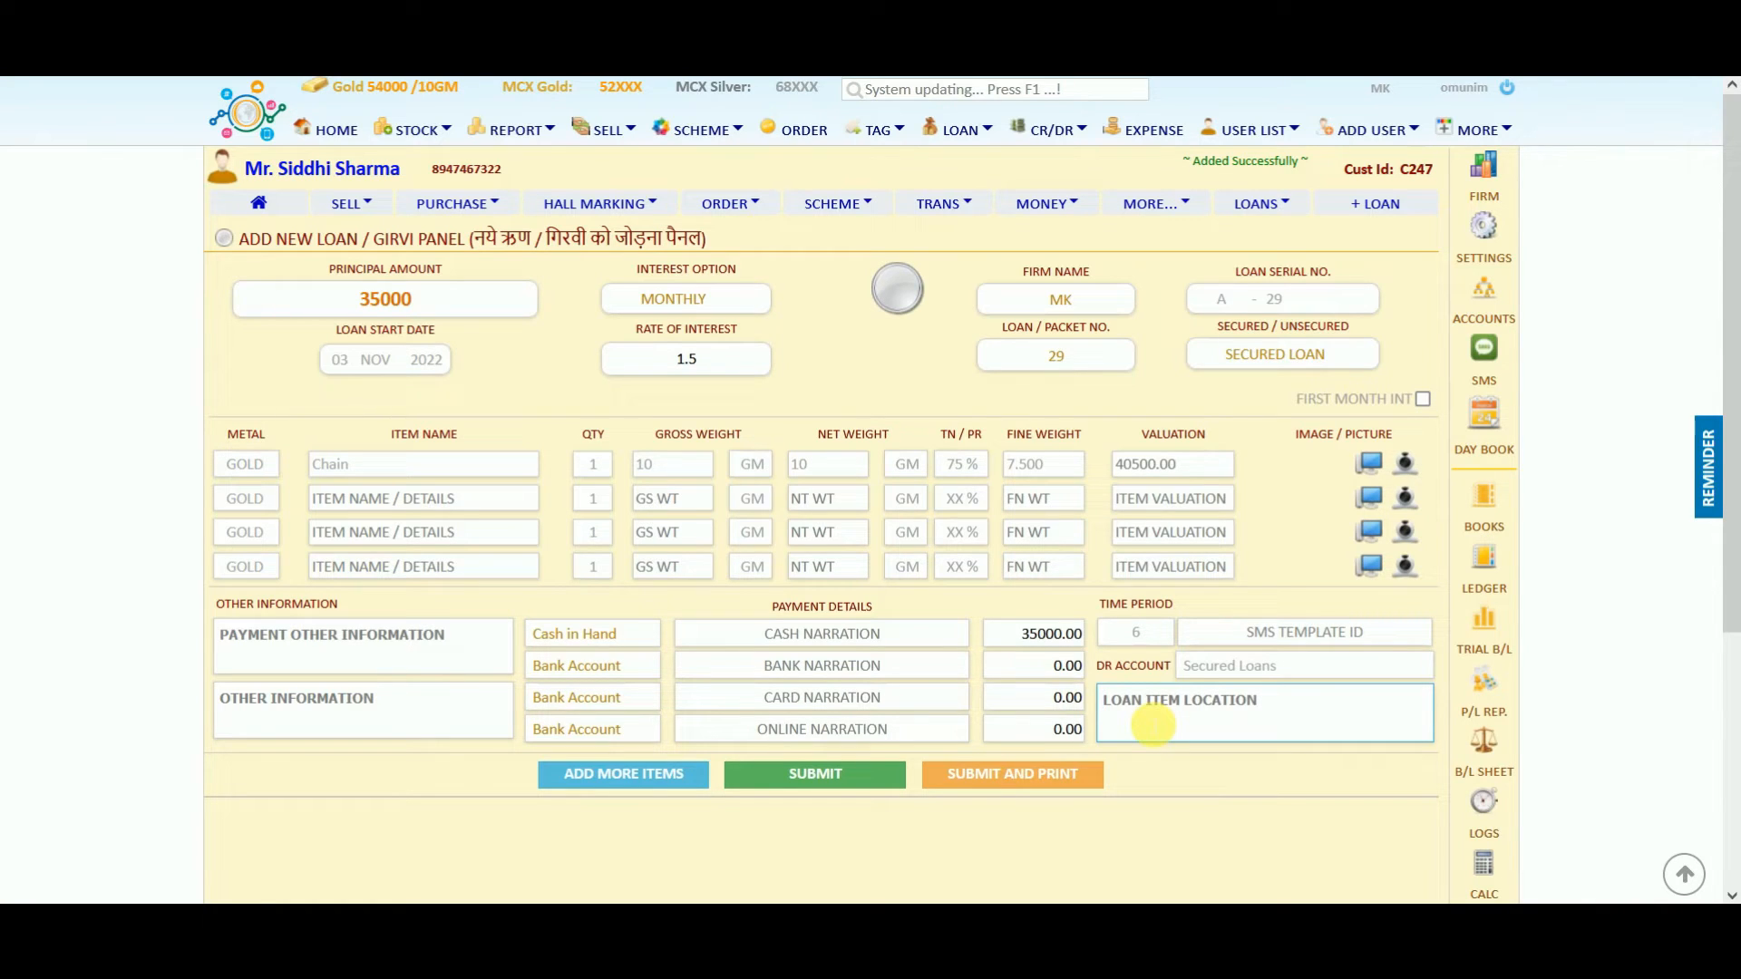
type("Locker")
Submit the loan, keeping the Default monthly interest option and Simple interest.
left_click(836, 774)
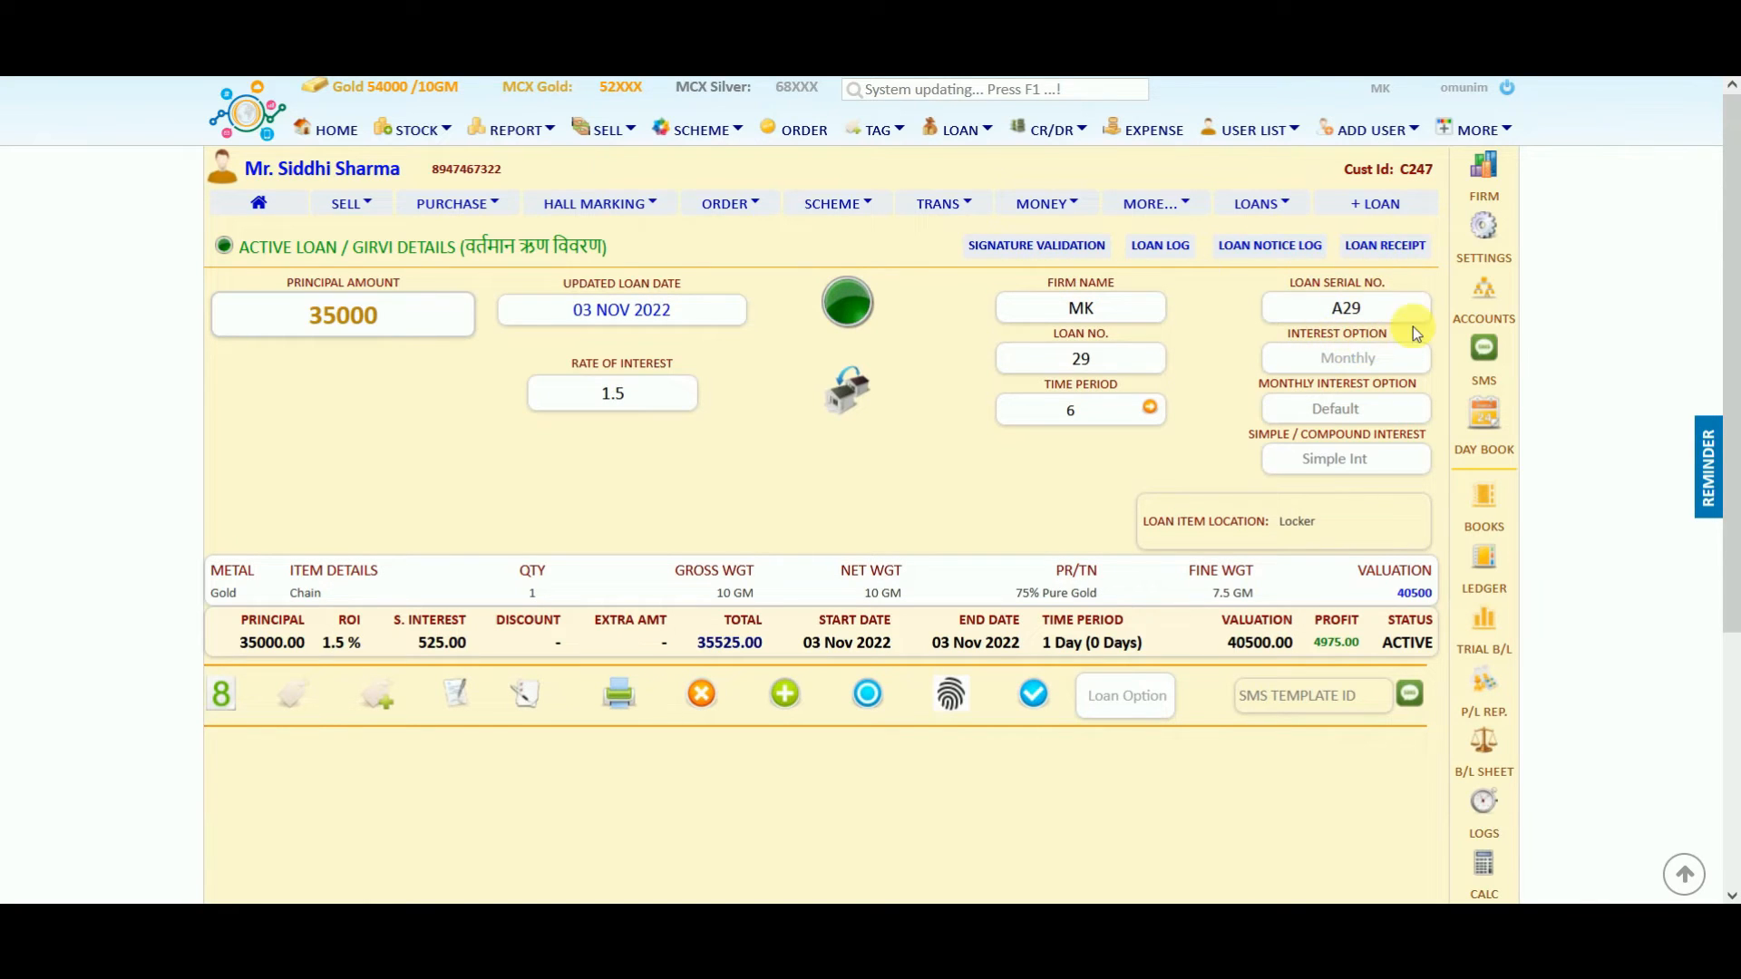
left_click_drag(1281, 385, 1411, 403)
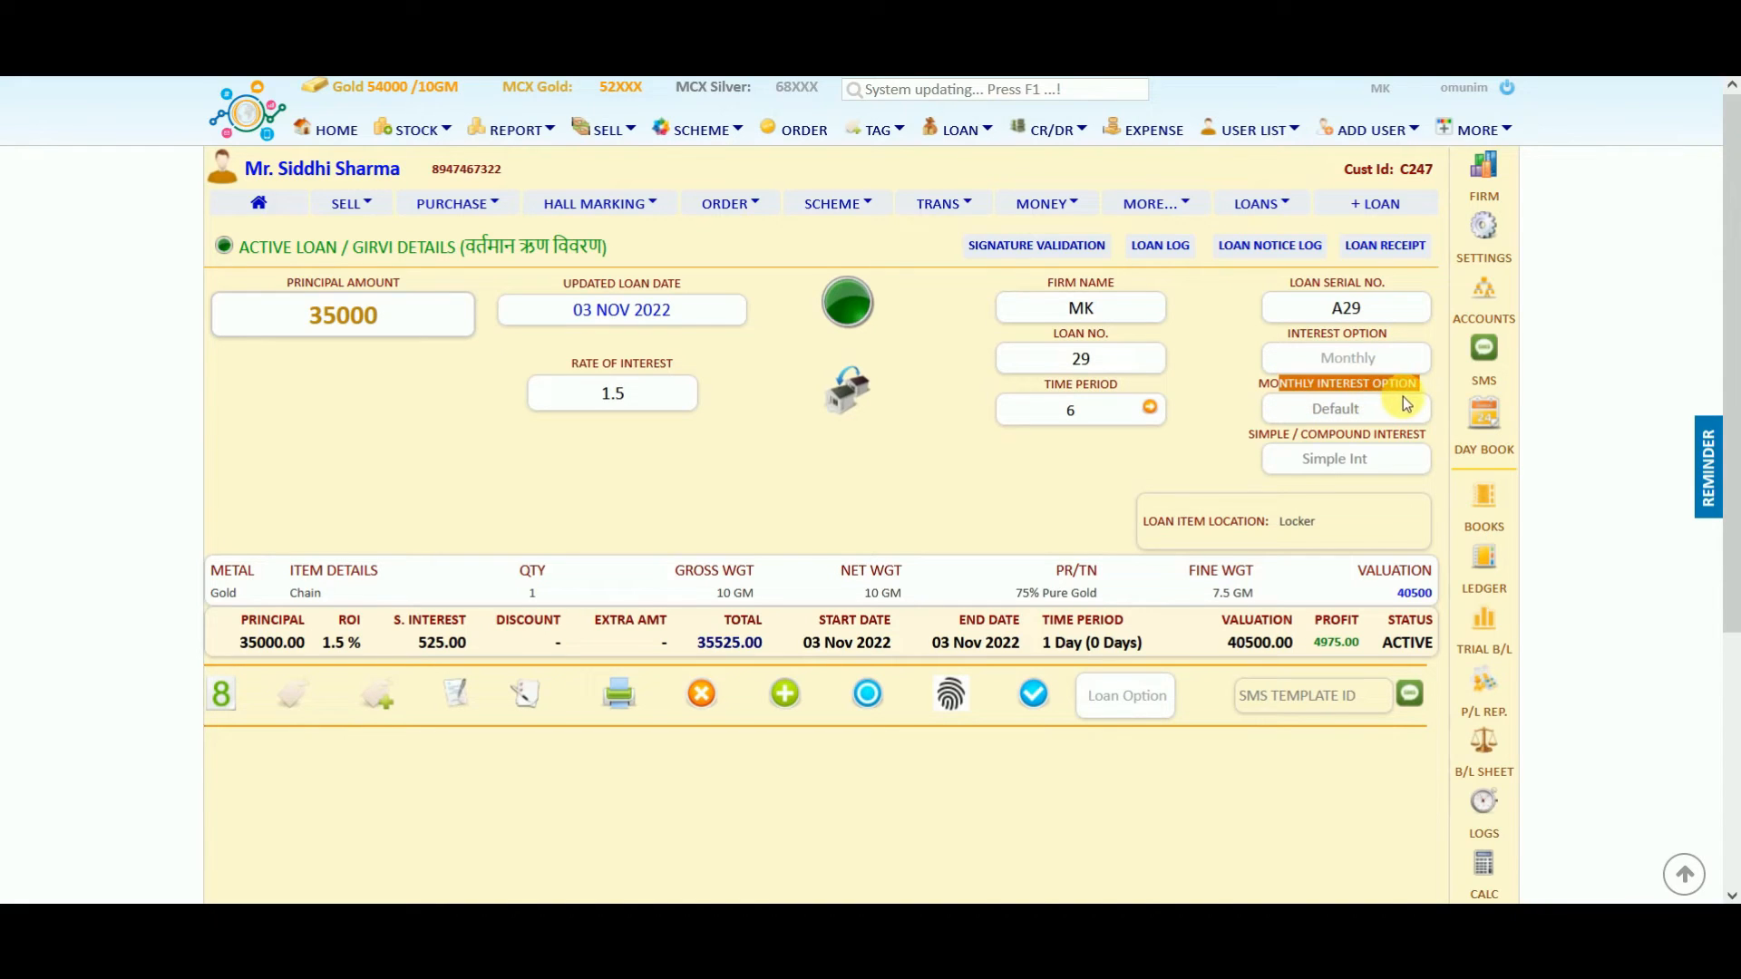
left_click(1374, 414)
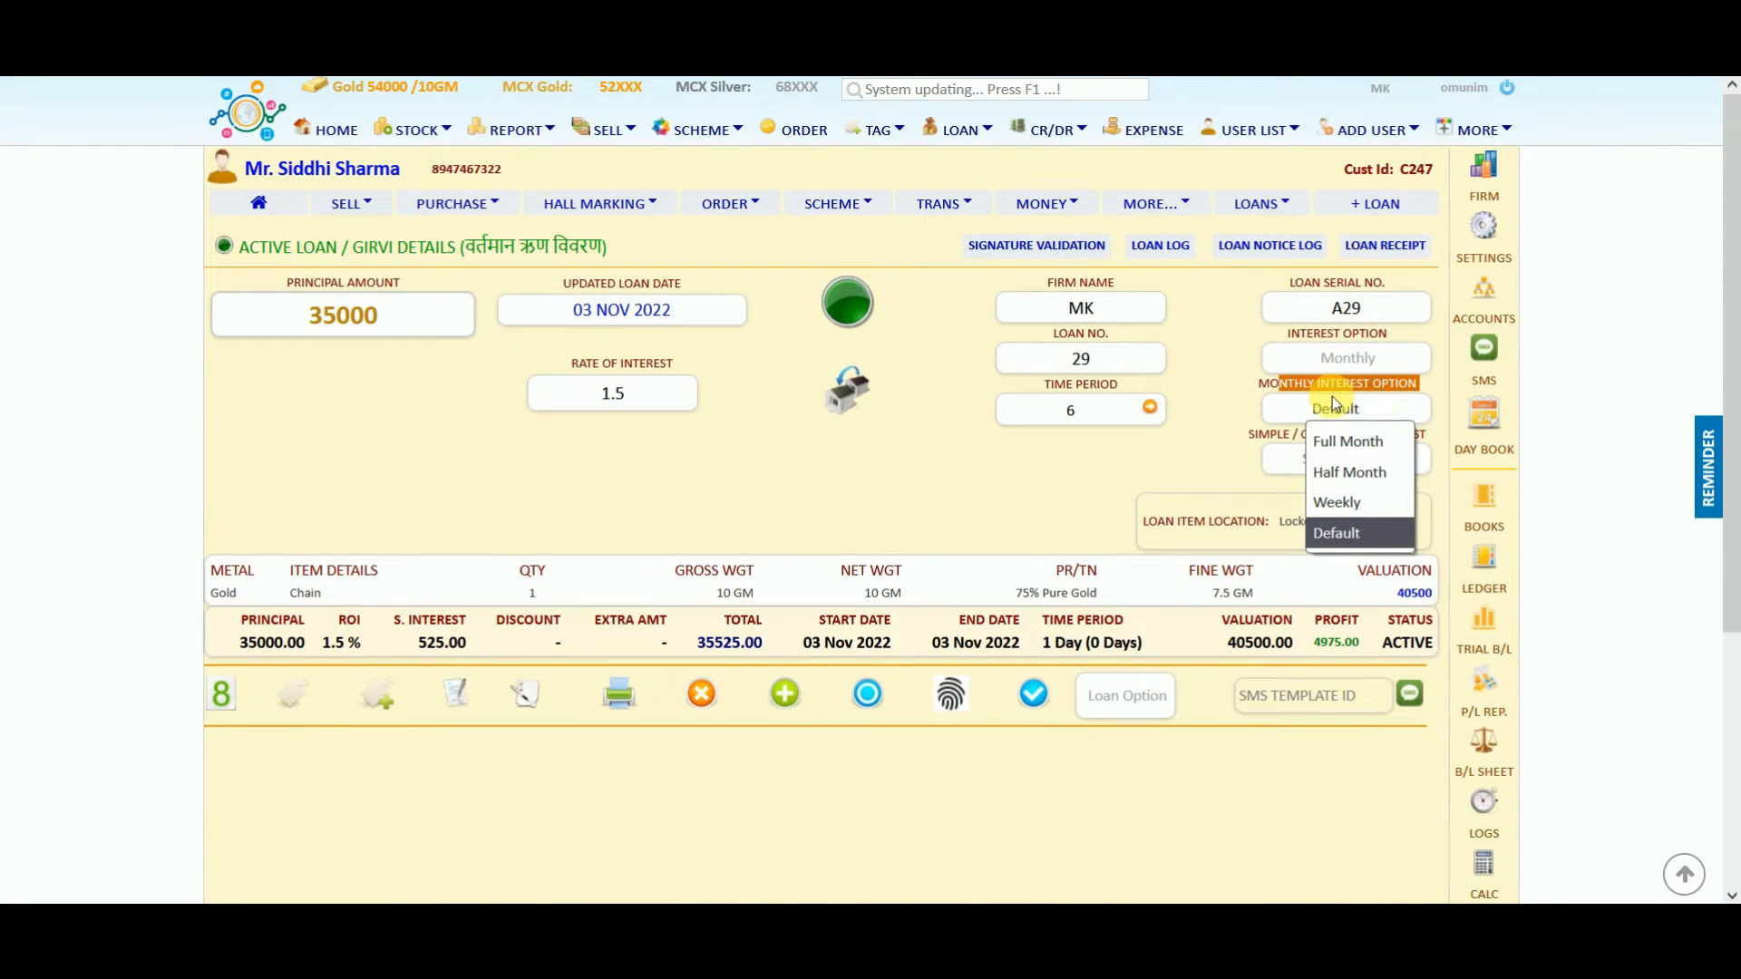
left_click(1337, 405)
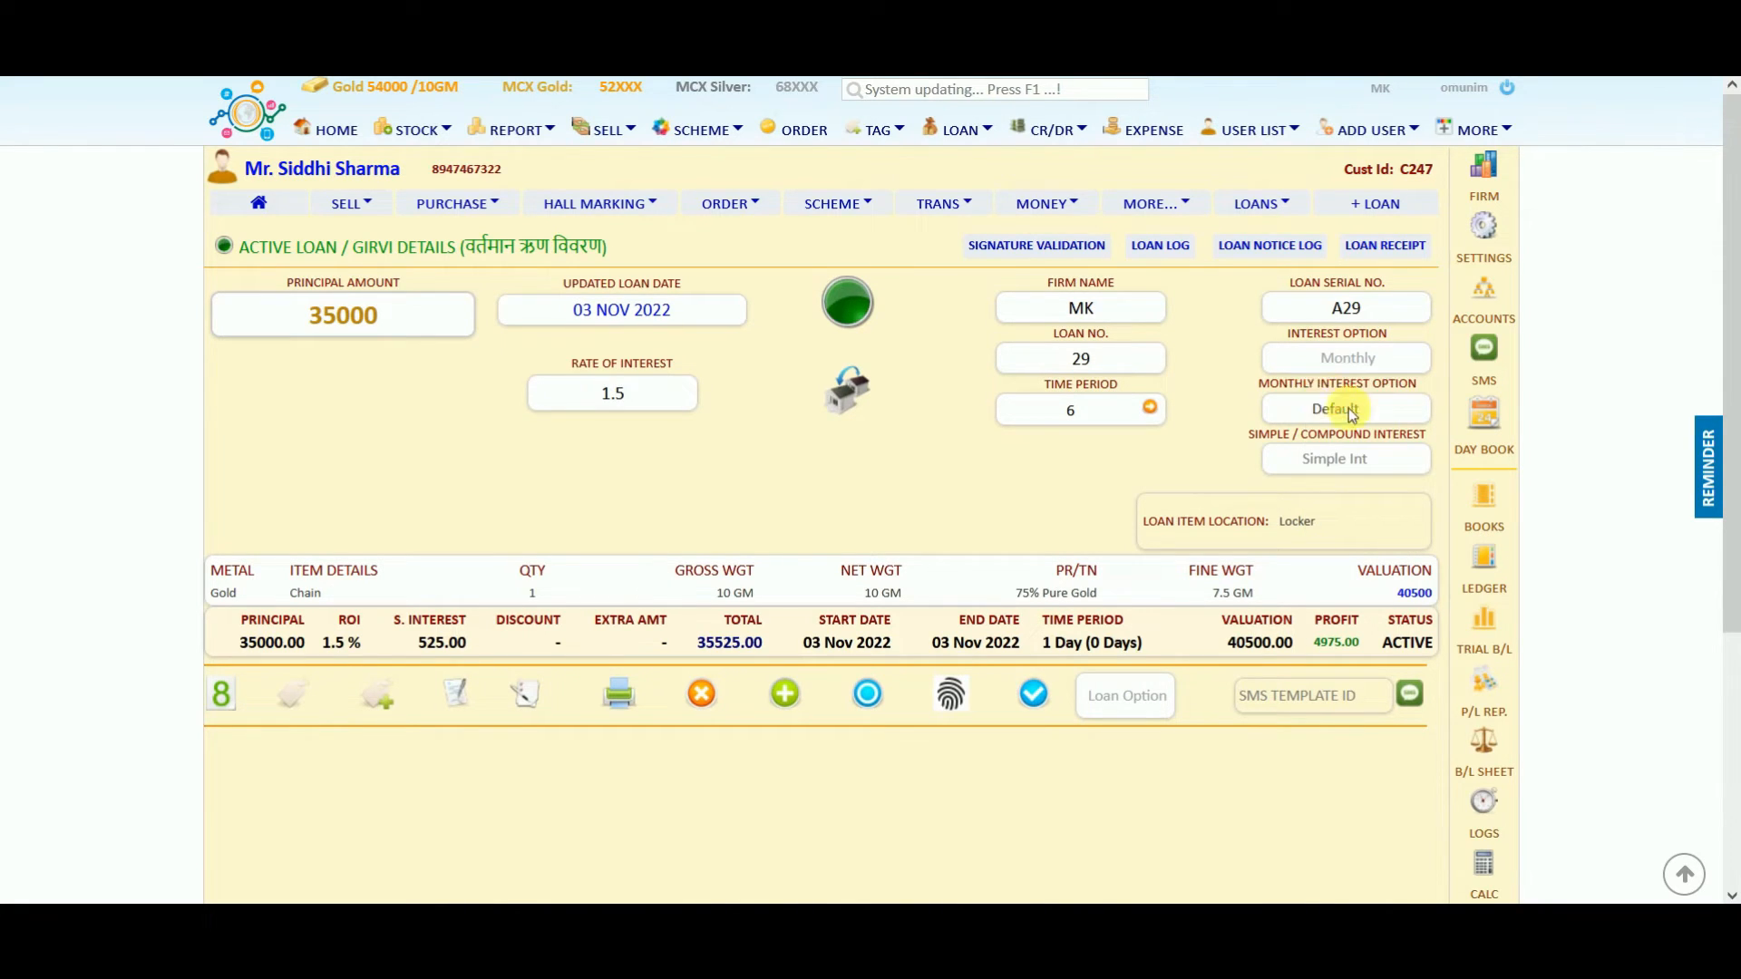
left_click(1355, 412)
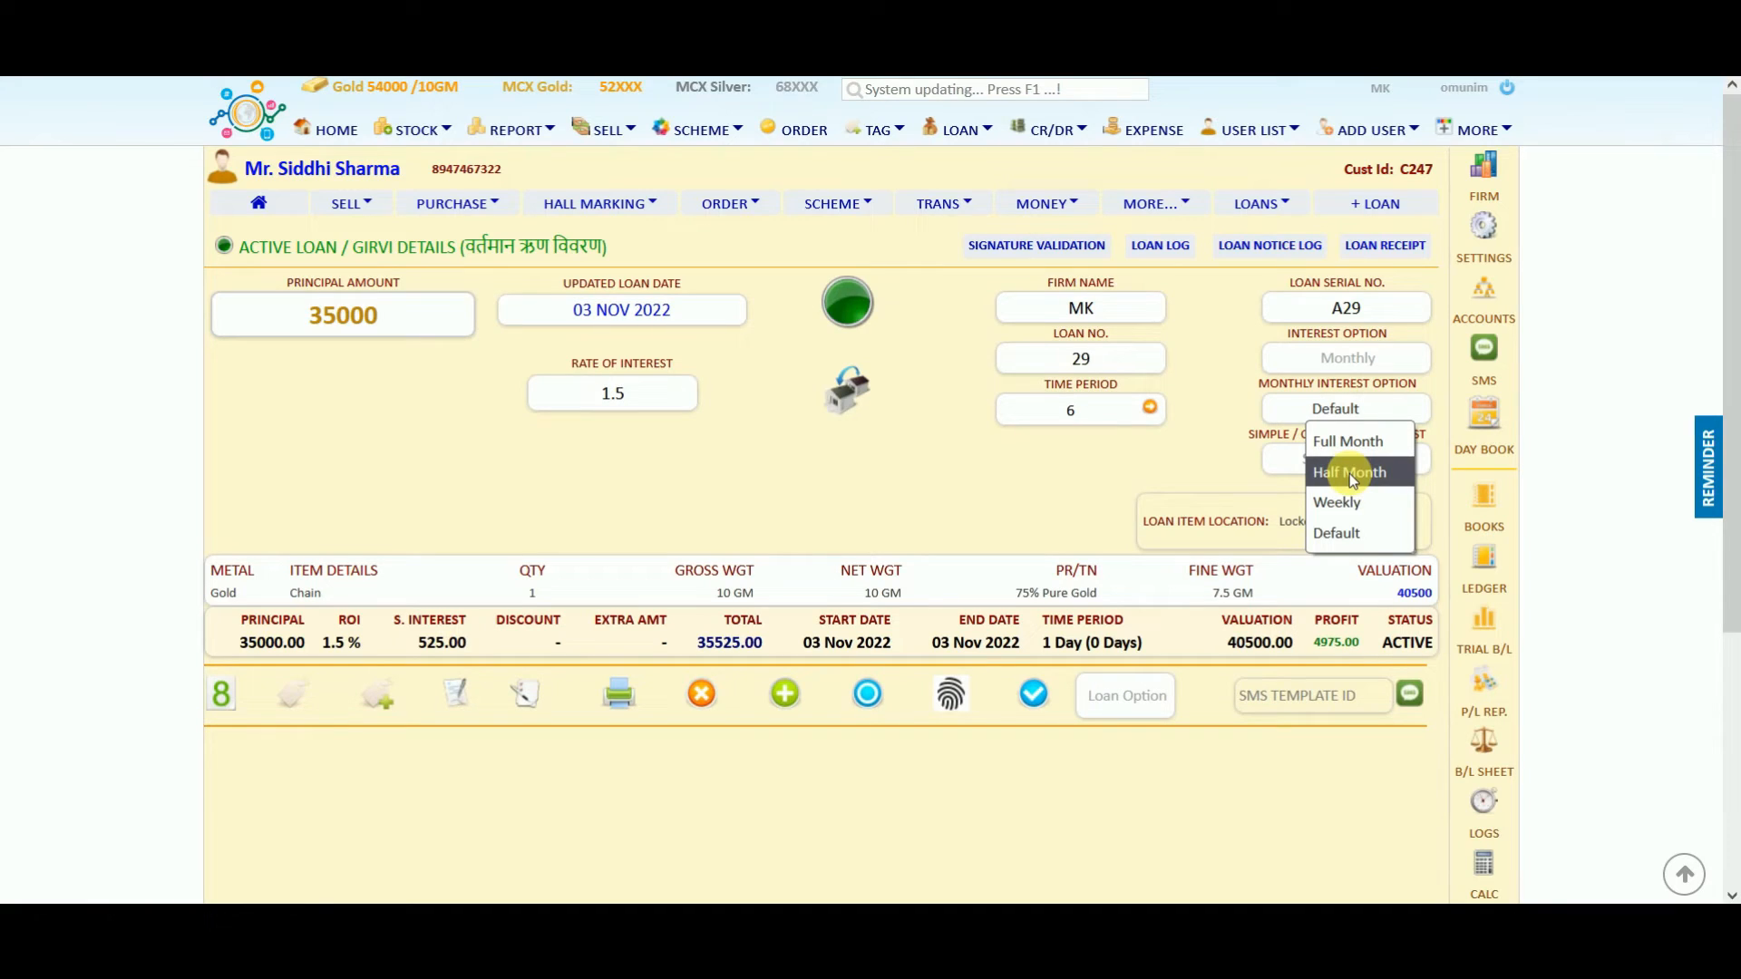
left_click(1342, 531)
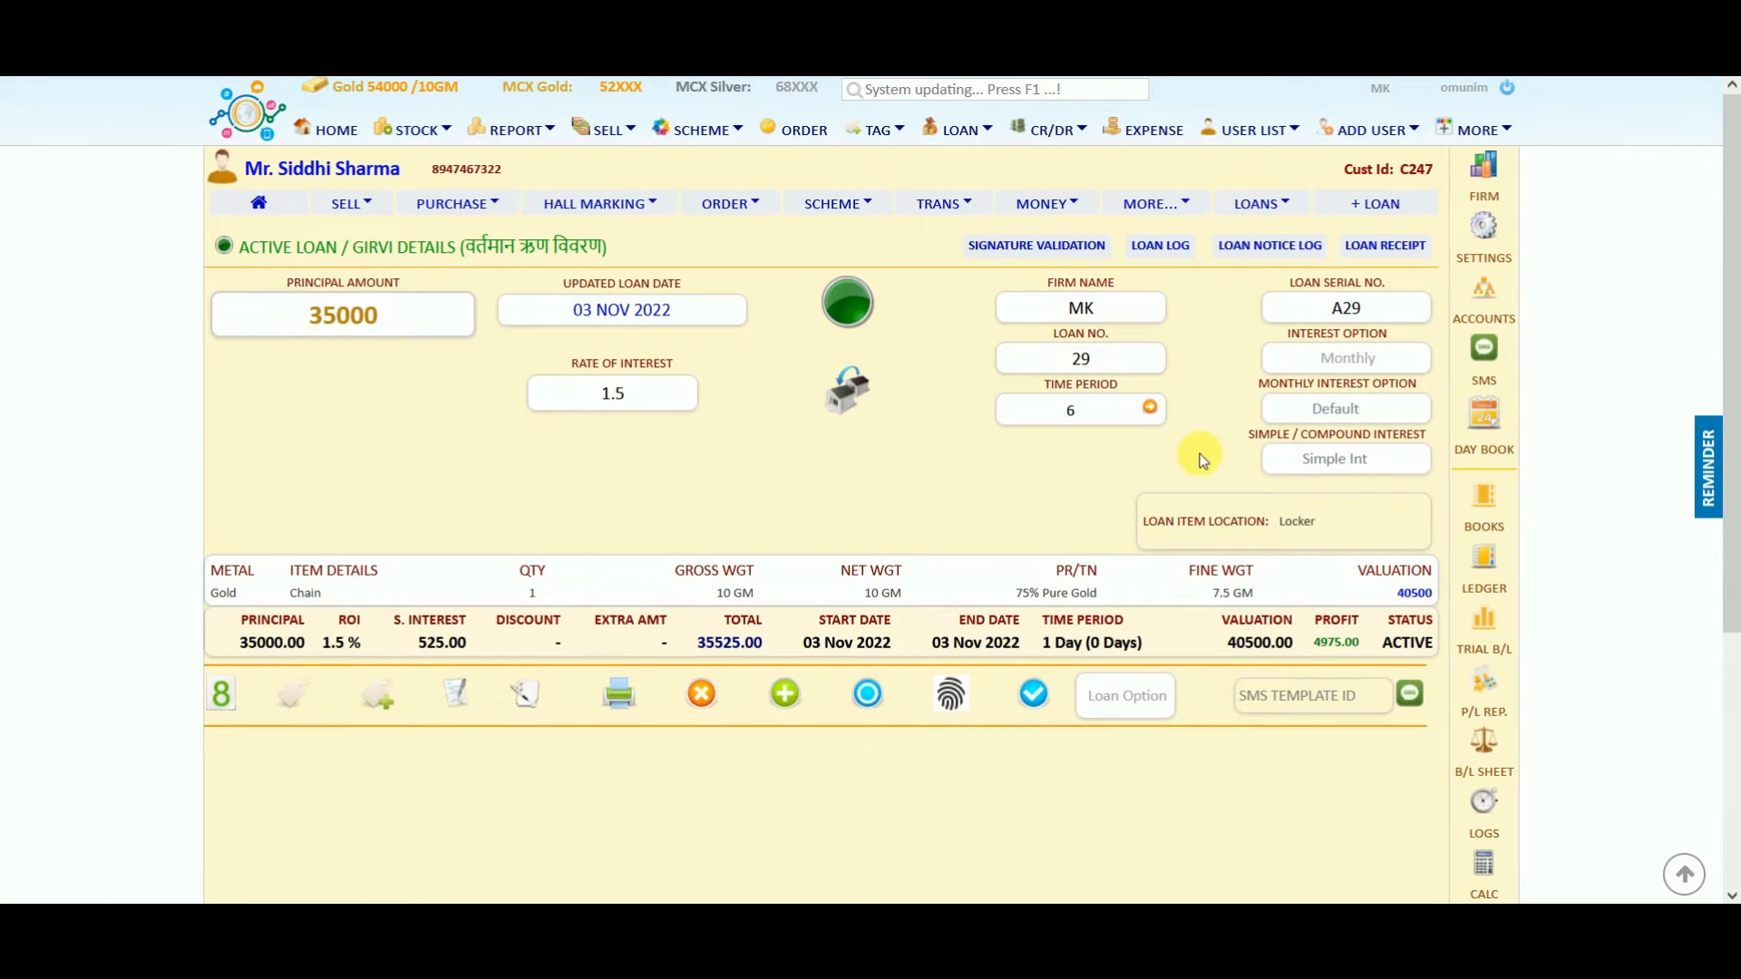
left_click(1329, 464)
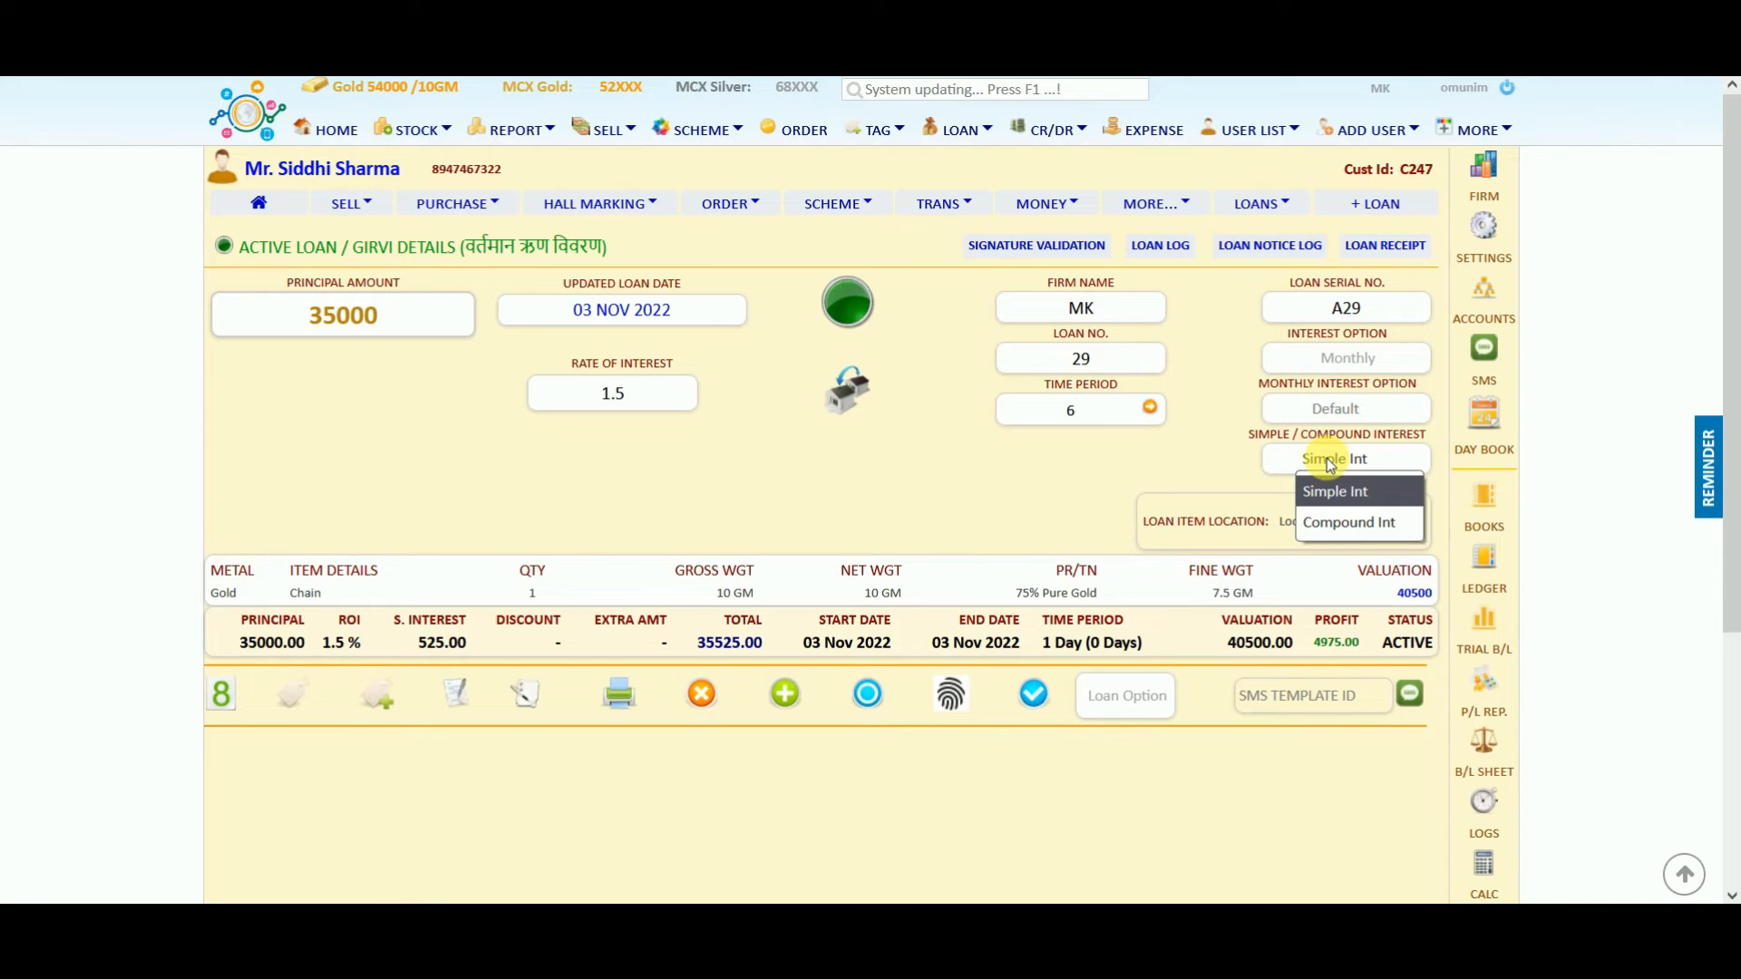
left_click(1333, 490)
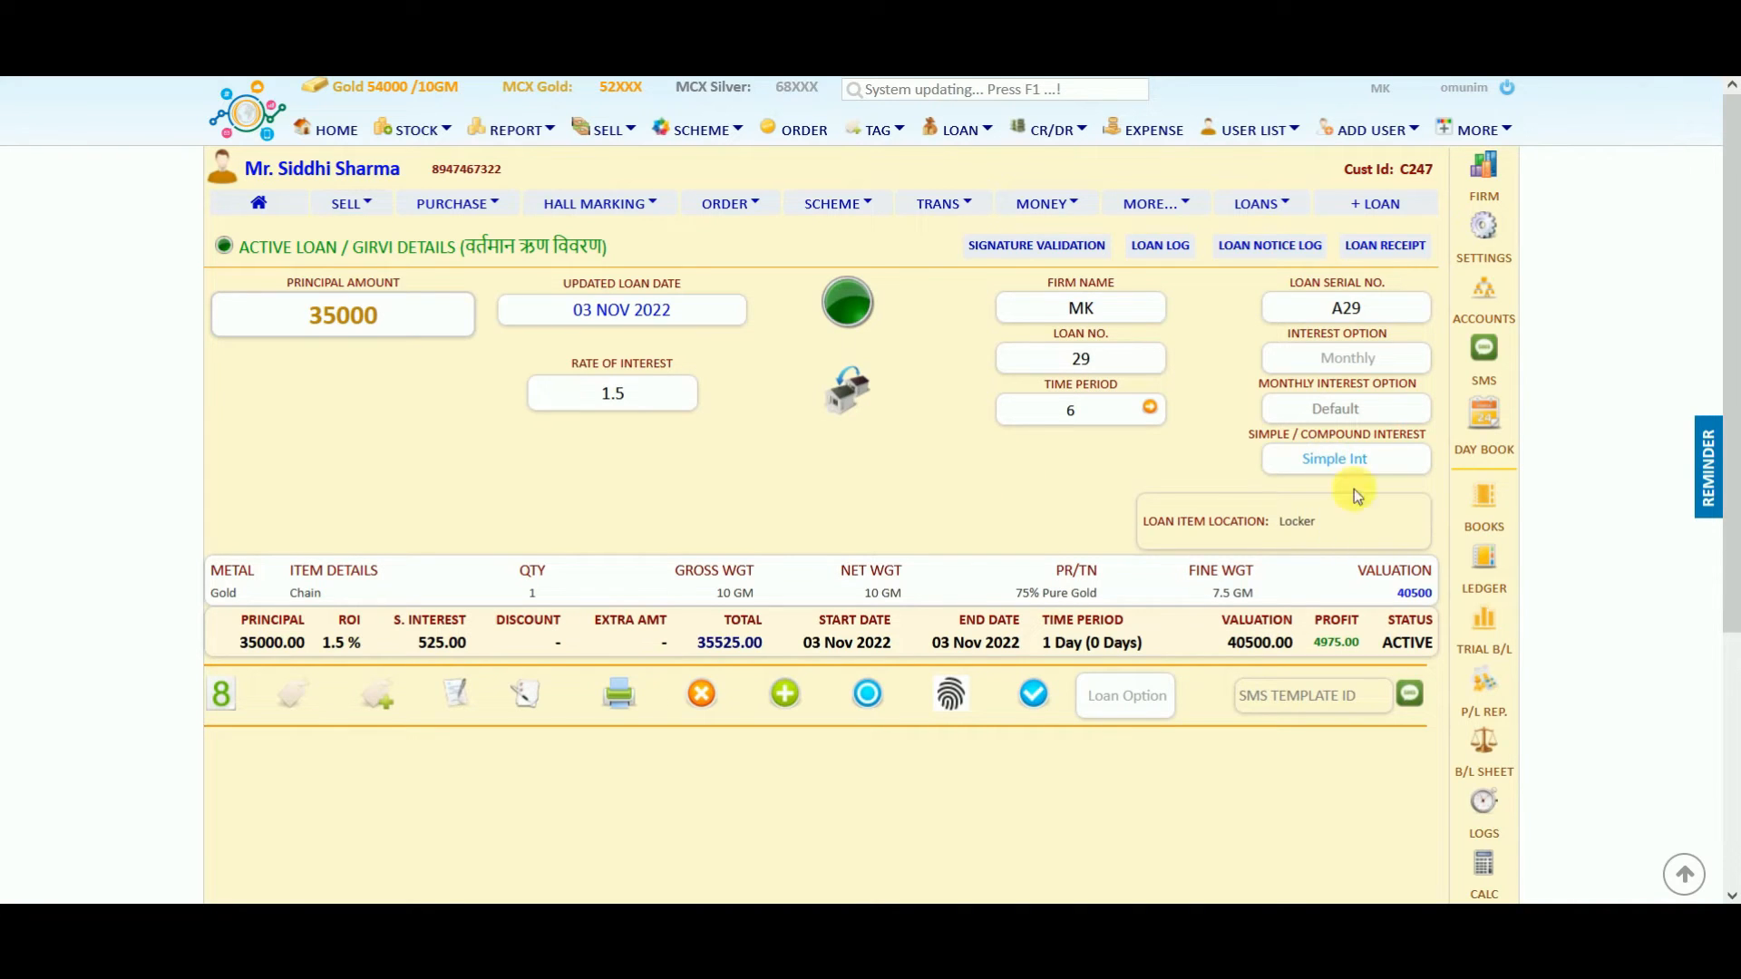
Highlight the A29 summary's principal, 40500.00 valuation and 4975.00 profit figures.
left_click_drag(240, 617, 1168, 640)
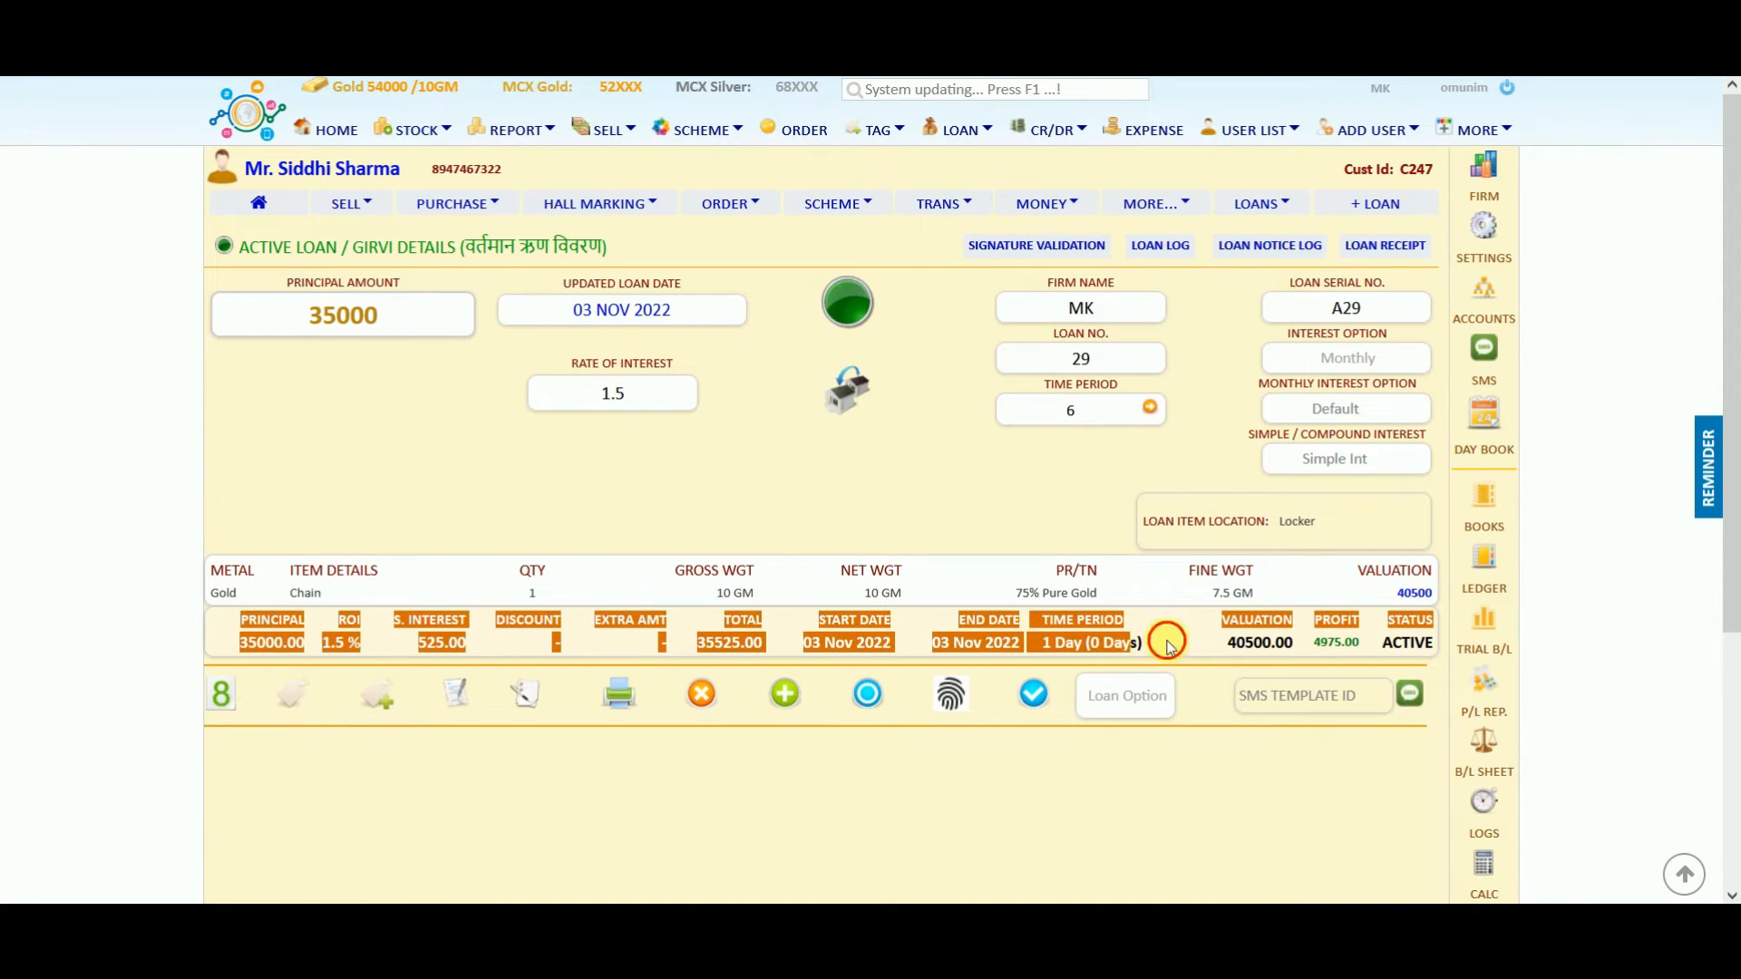
left_click(1168, 641)
left_click_drag(1312, 620, 1371, 625)
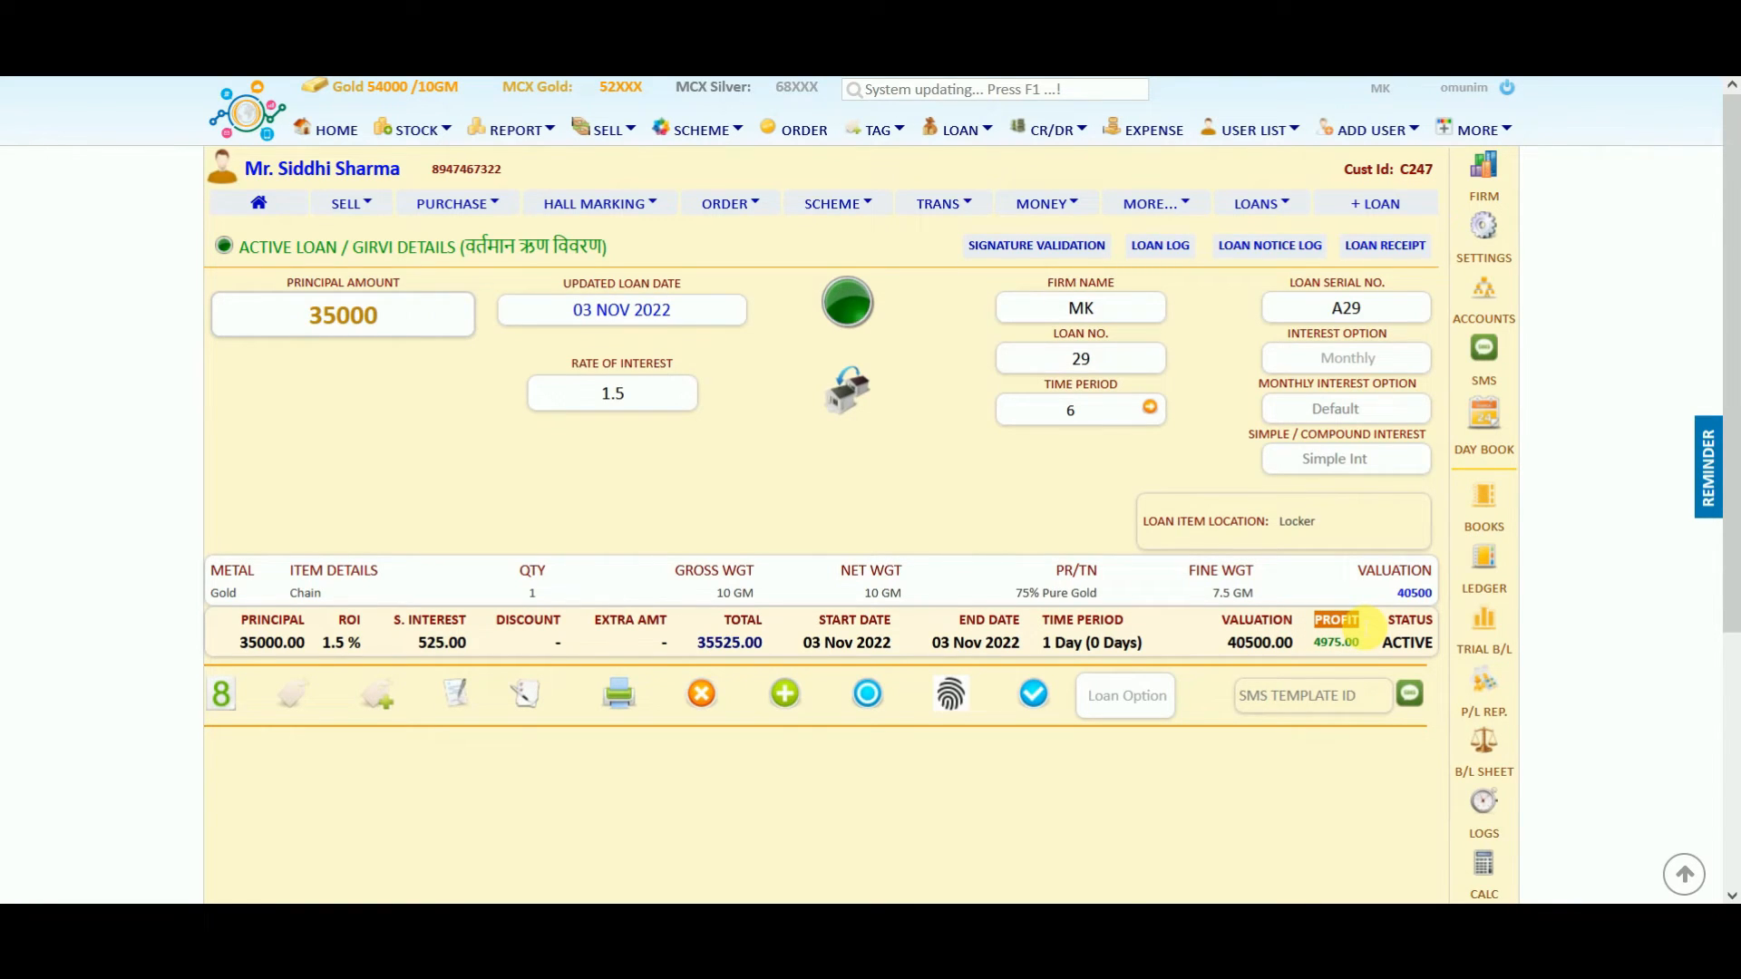
left_click(1339, 624)
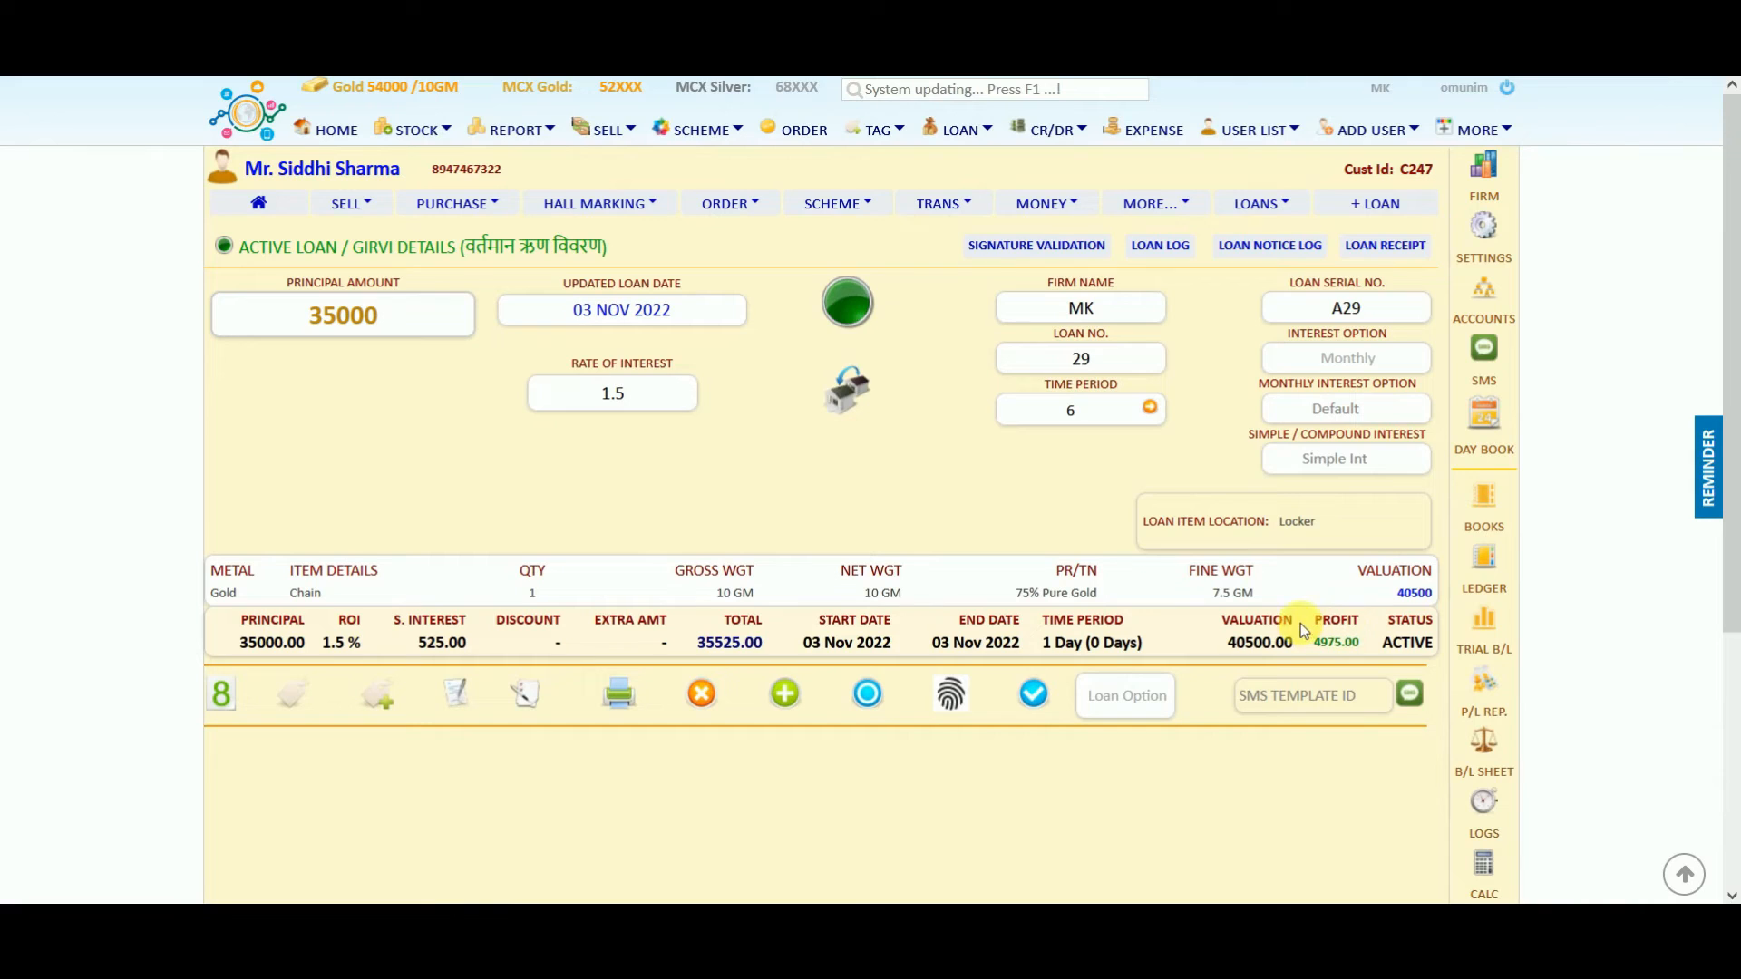
left_click_drag(1235, 633, 1298, 638)
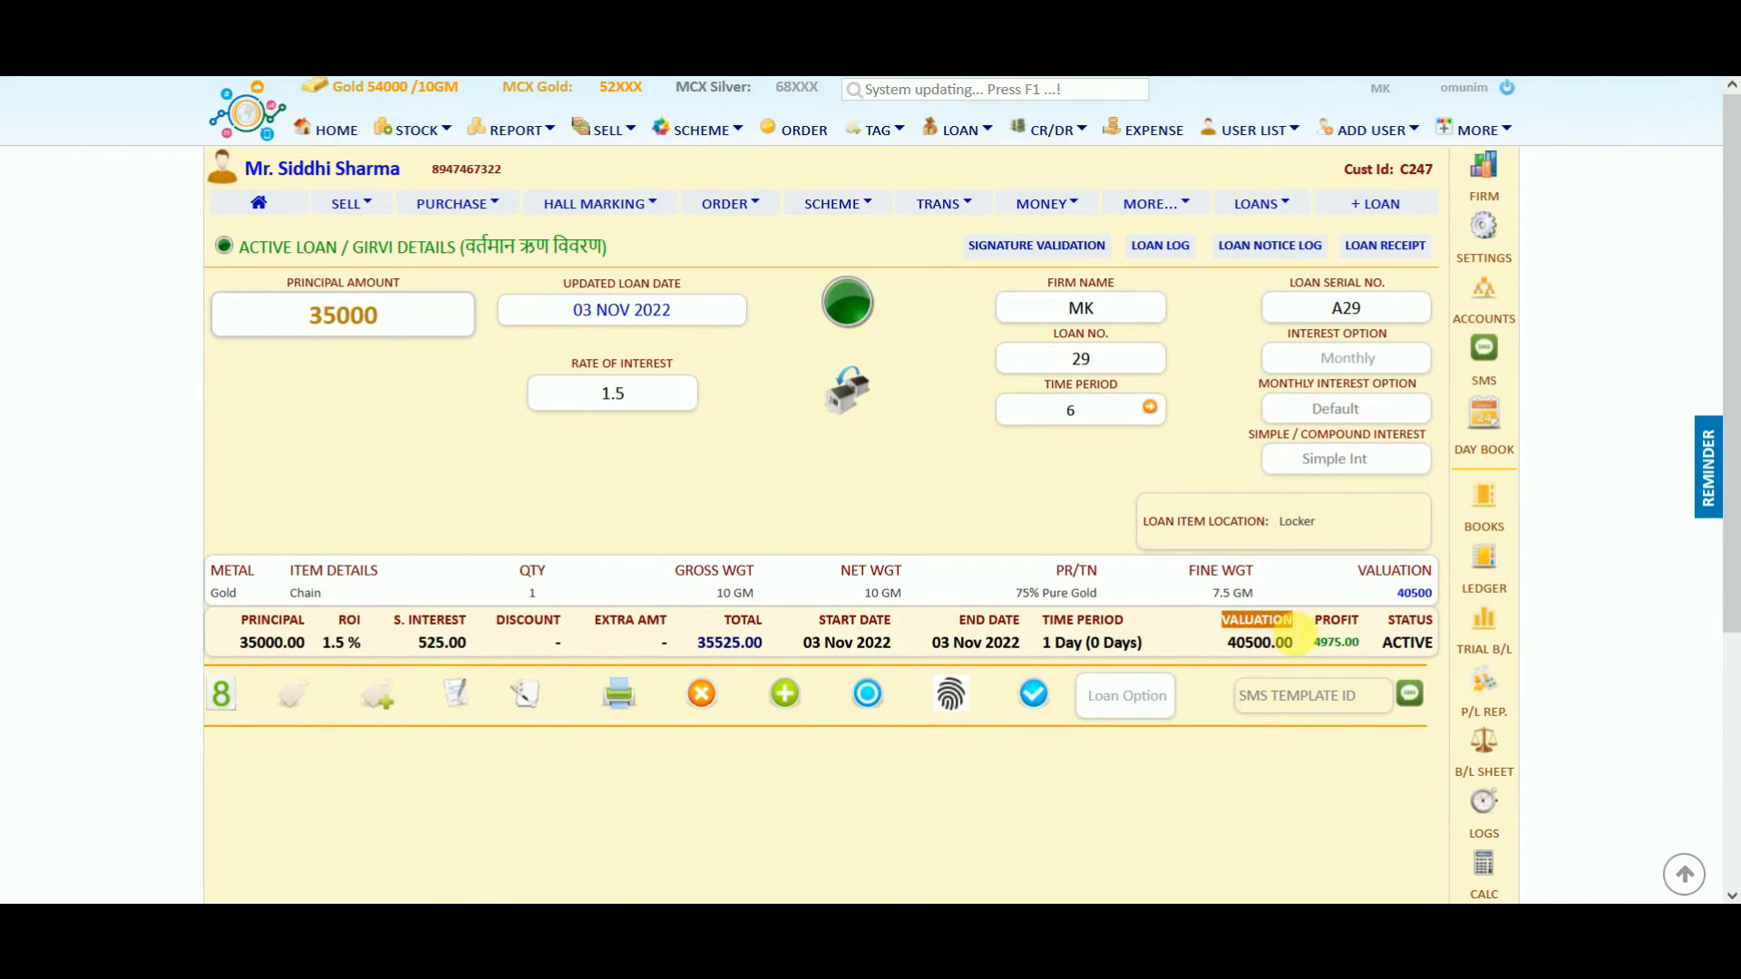
left_click_drag(304, 283, 385, 287)
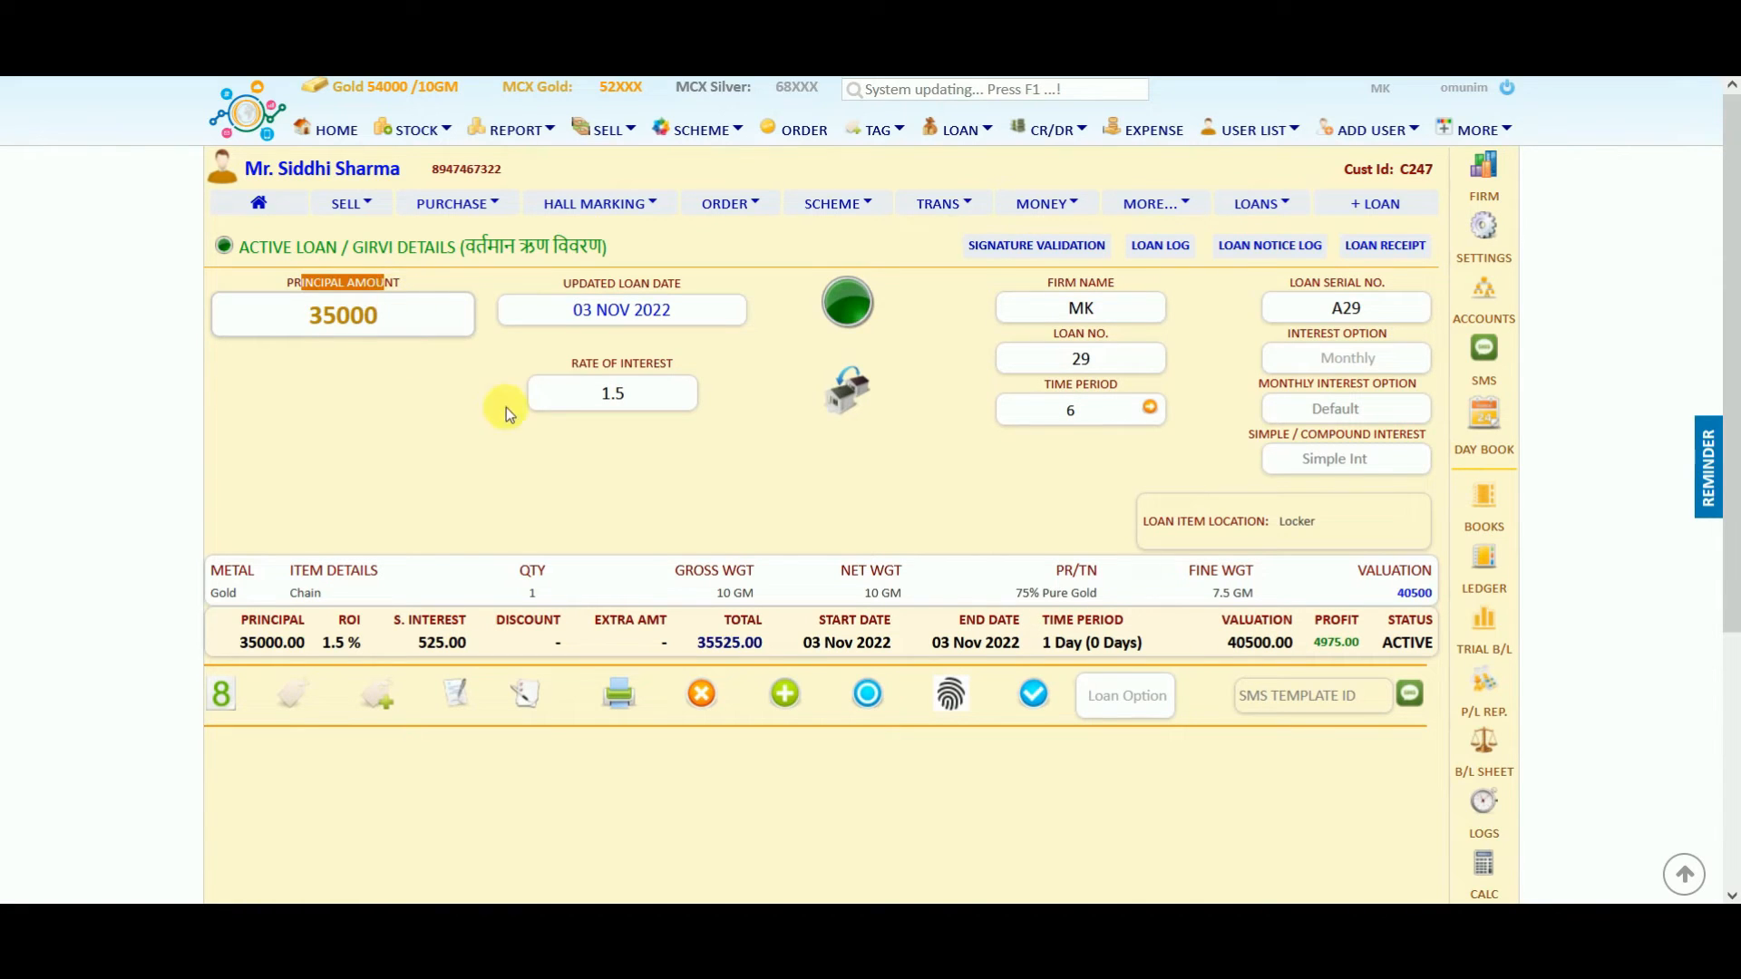
Generate the A29 Form 8 pawn ticket preview, centre it, and close it.
left_click(542, 448)
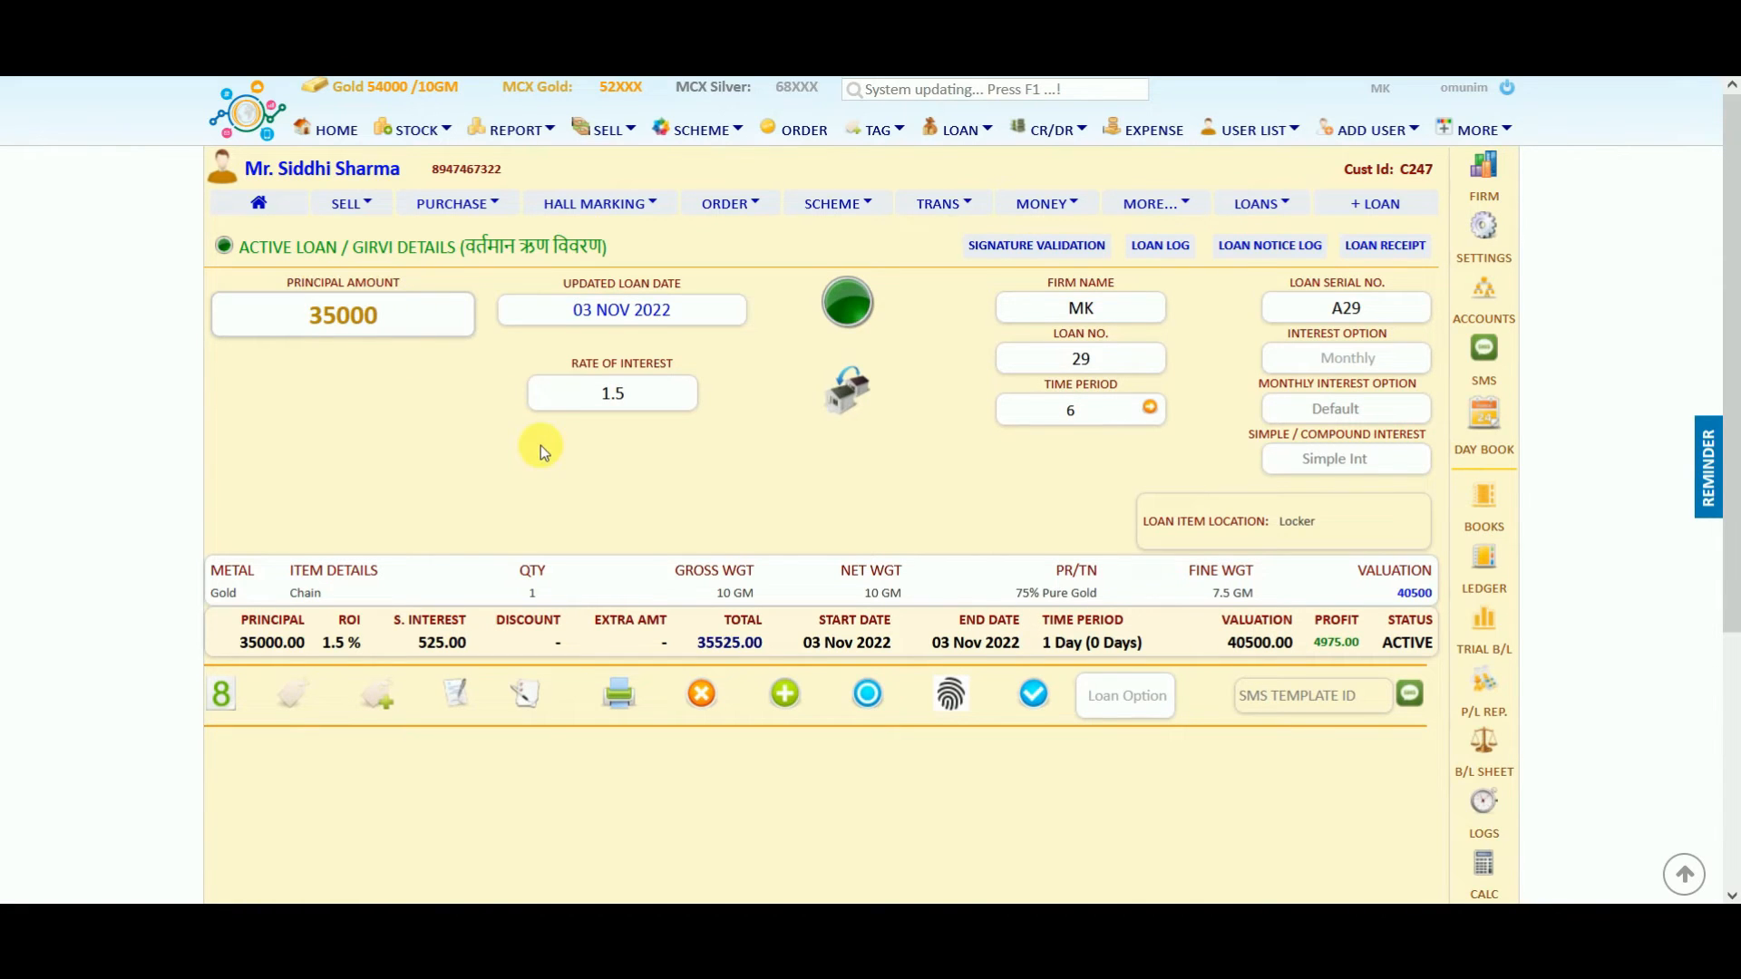
left_click(226, 697)
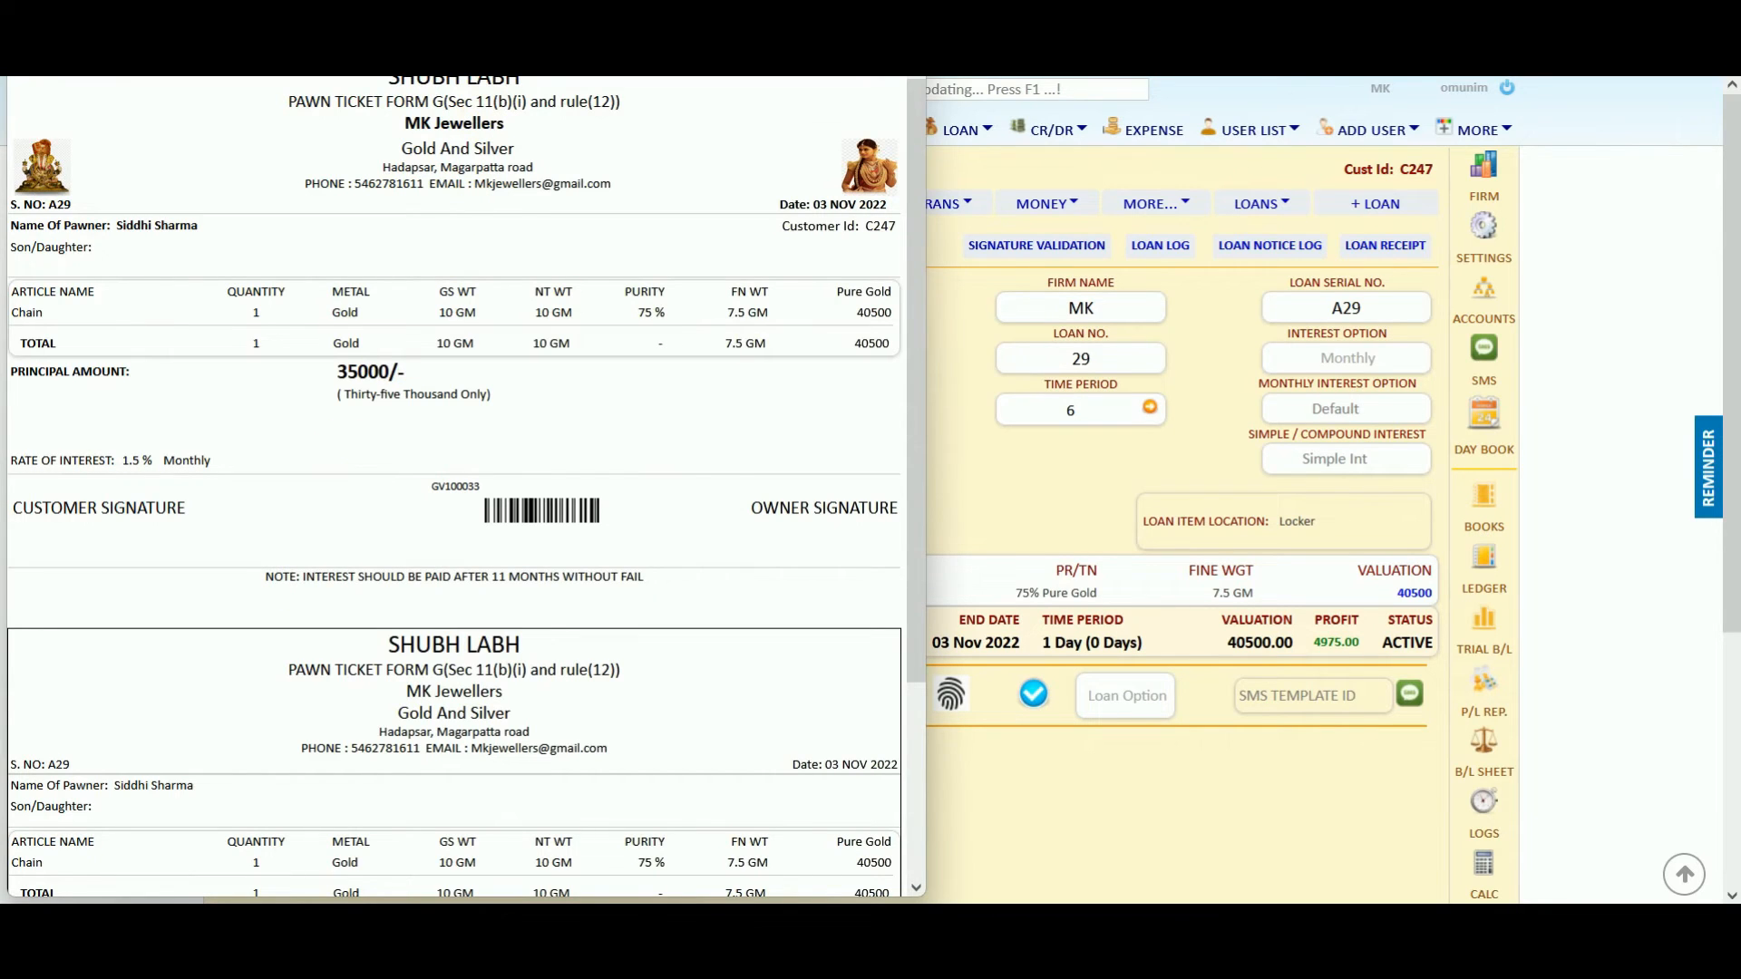
left_click_drag(481, 2, 786, 106)
mouse_move(1212, 256)
left_mouse_down()
mouse_move(1253, 471)
mouse_move(1217, 419)
mouse_move(1210, 254)
left_mouse_up()
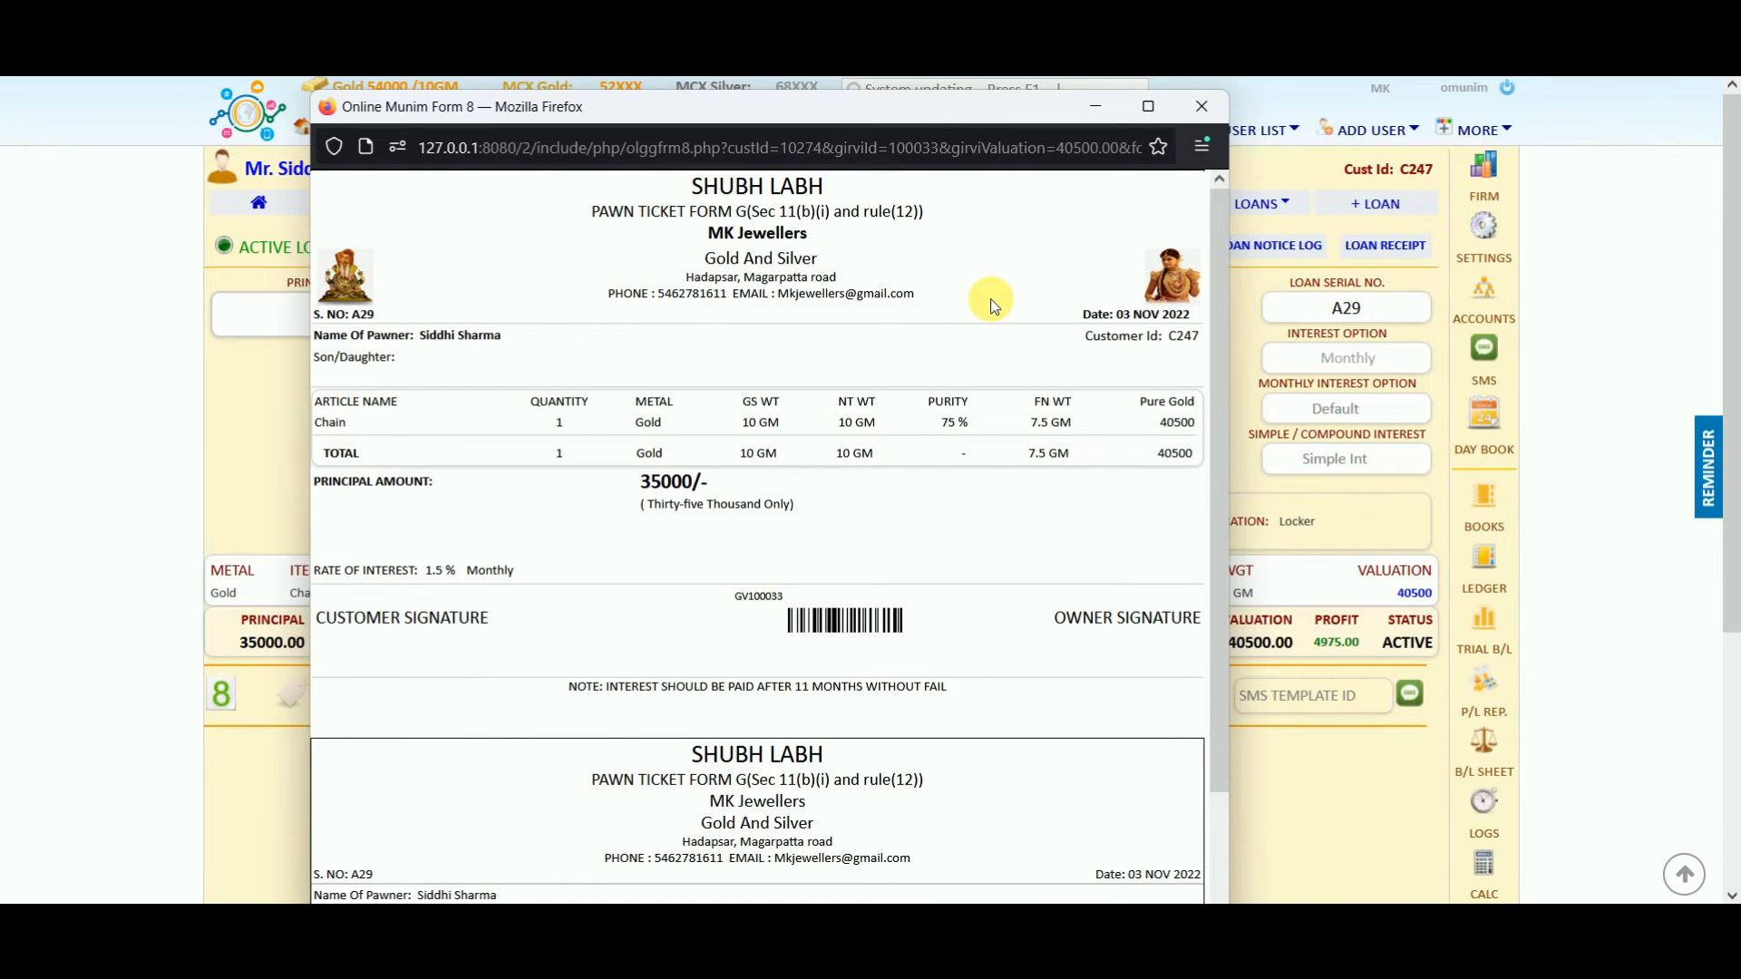
left_click(1203, 106)
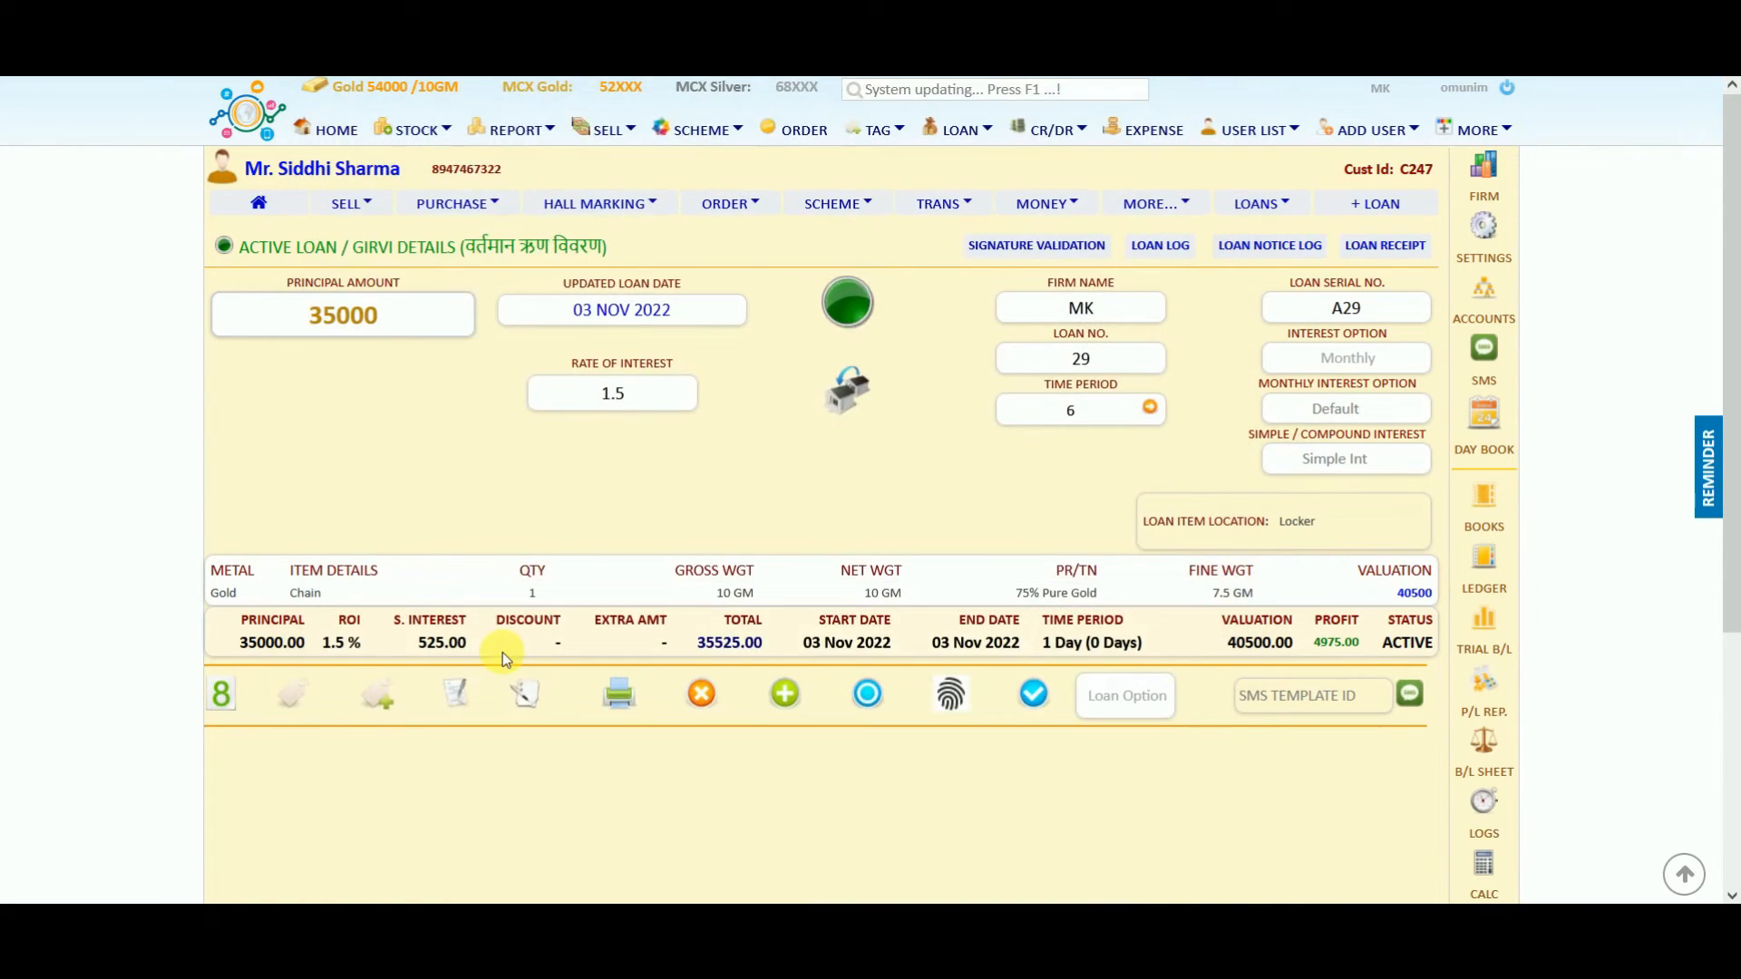
left_click(462, 702)
left_click(353, 575)
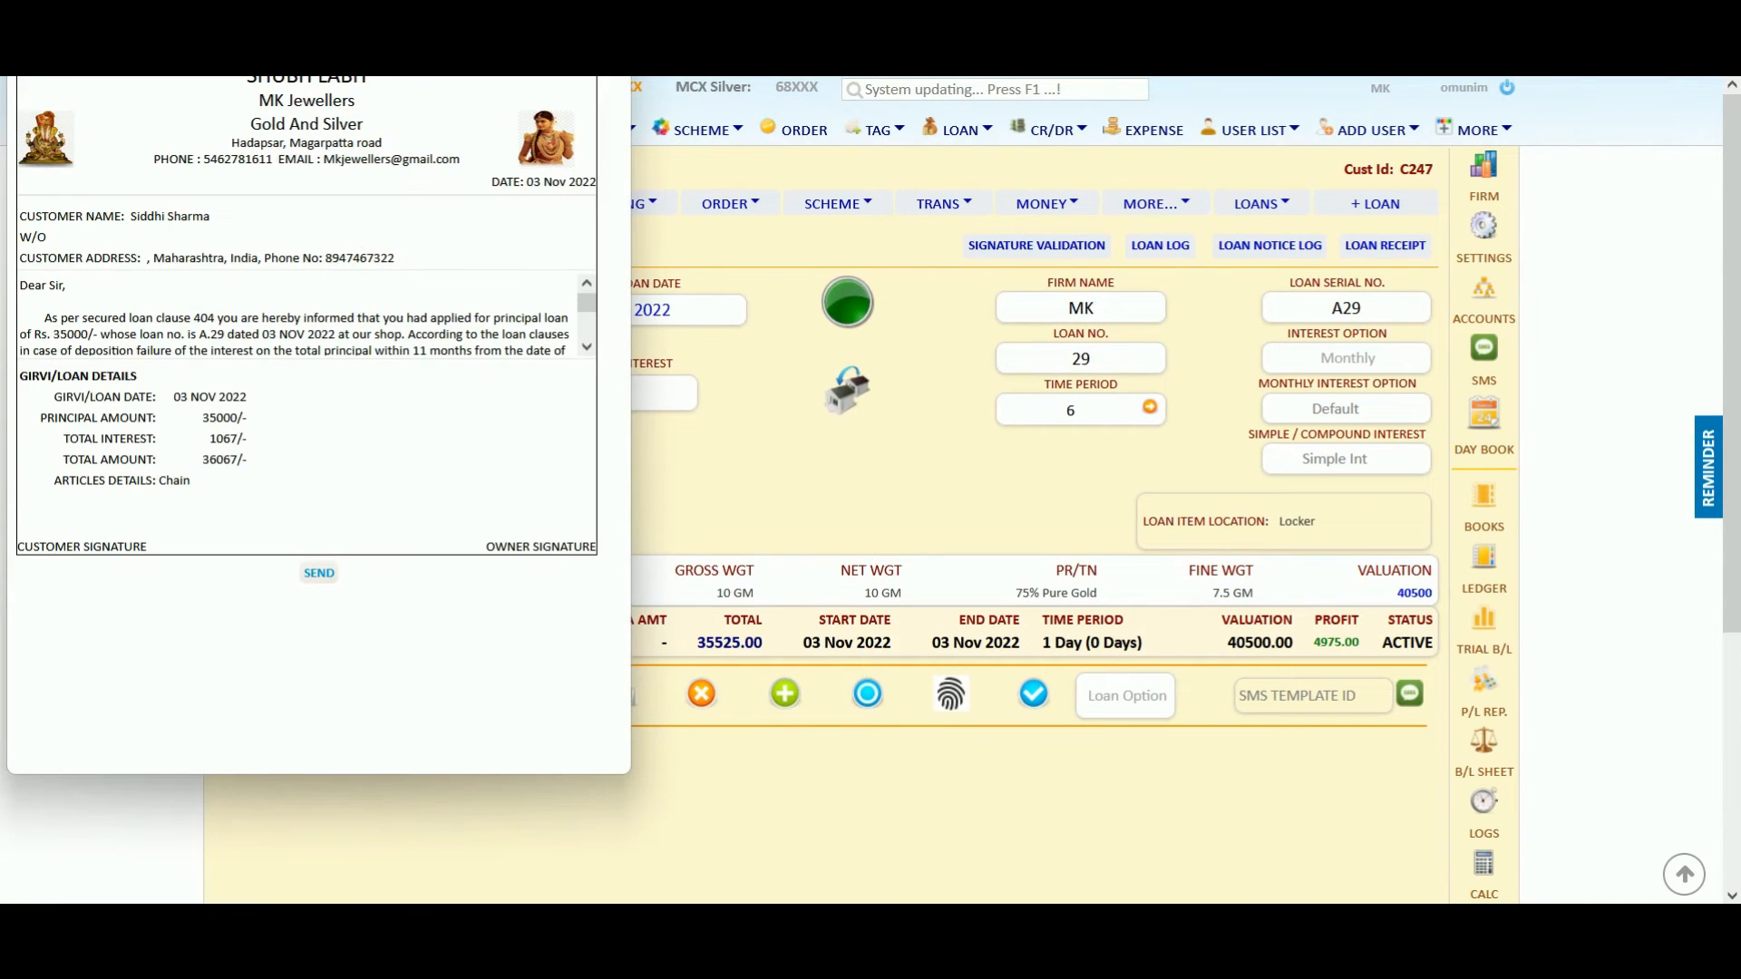
left_click_drag(427, 1, 859, 145)
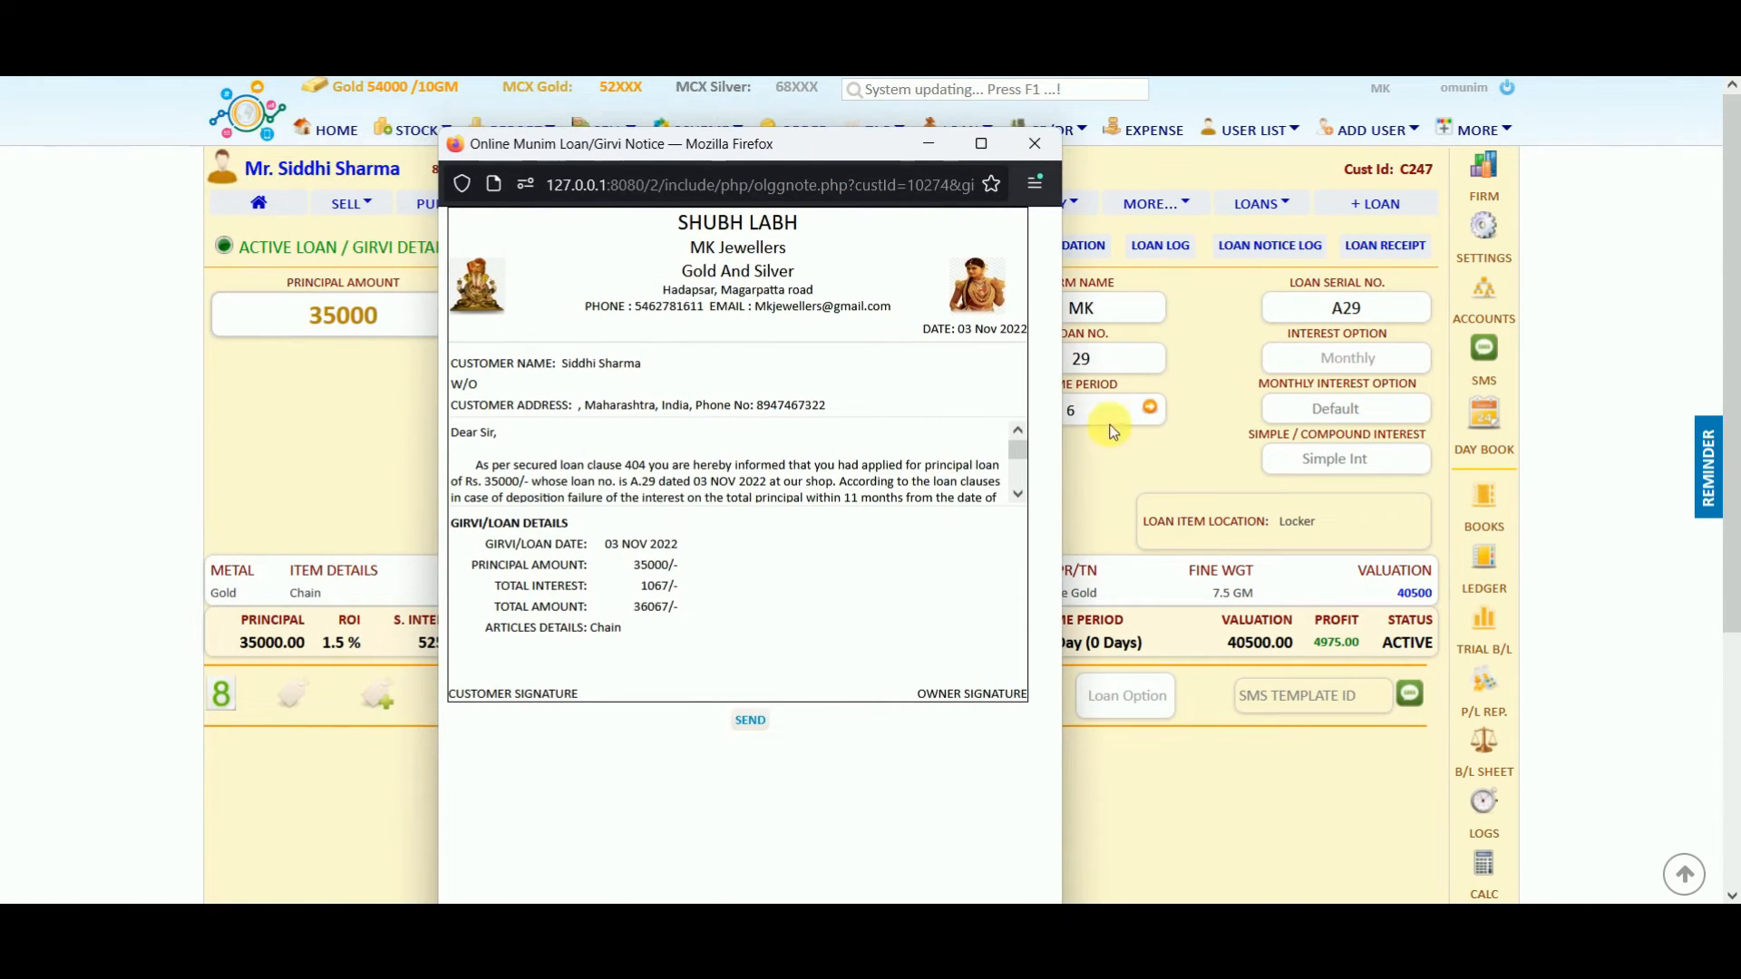
left_click_drag(1016, 451, 1012, 403)
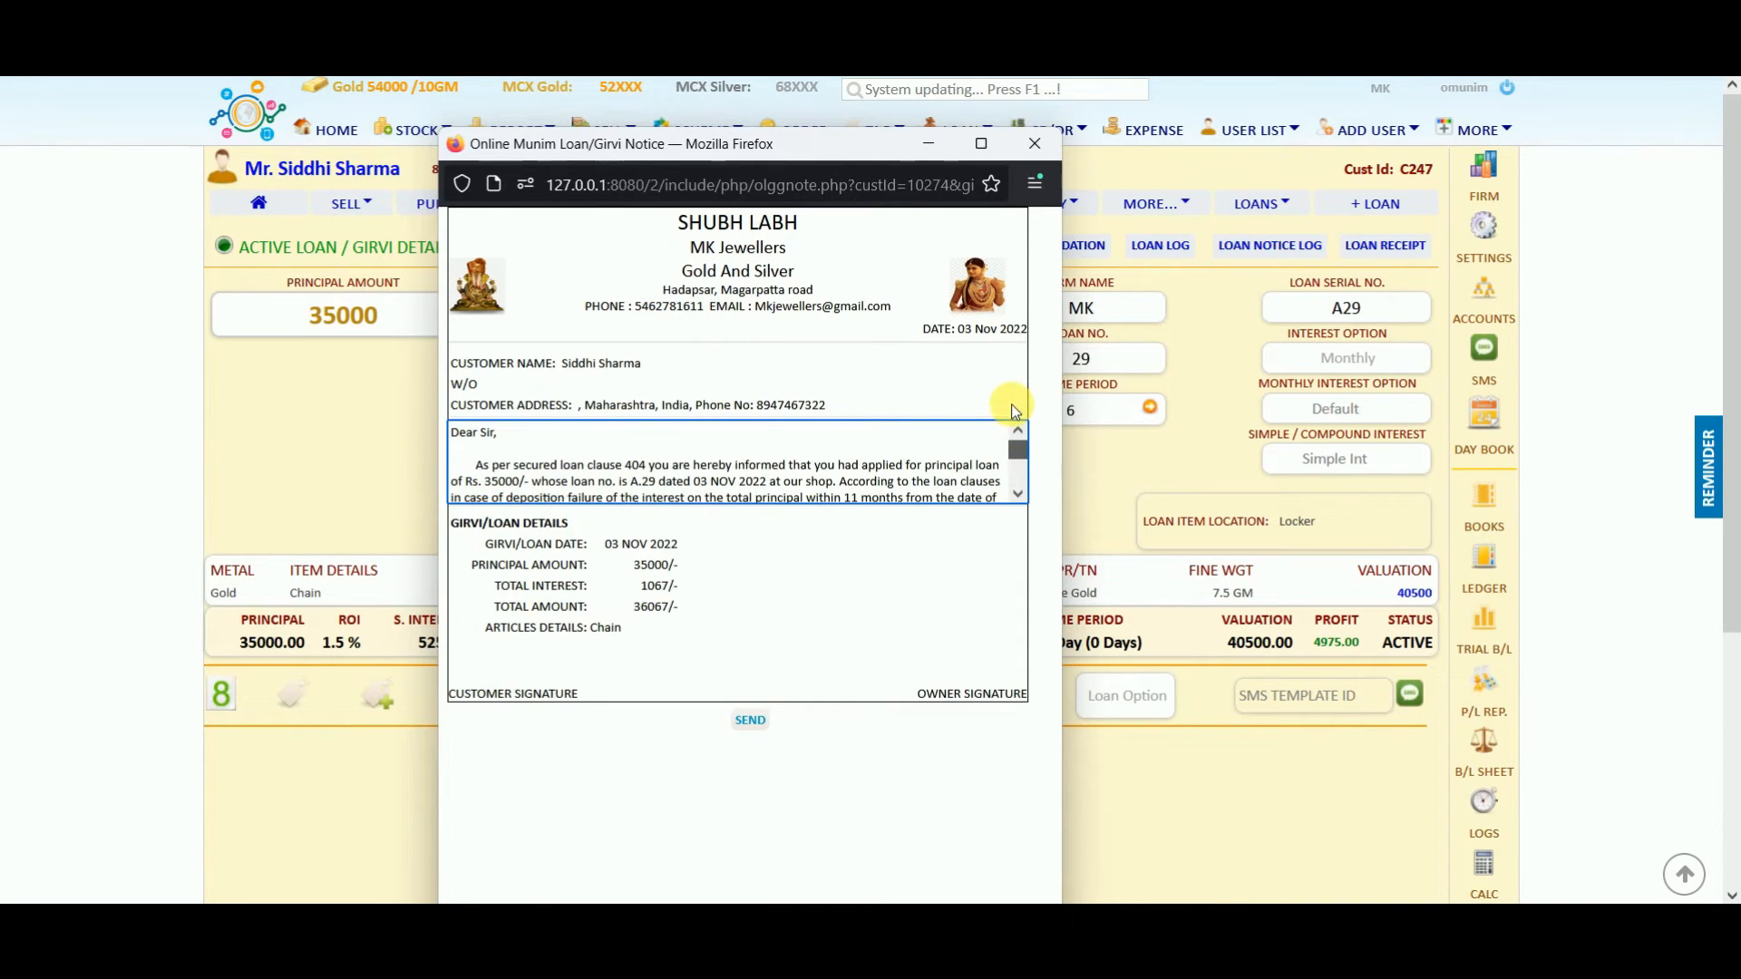
left_click(1035, 143)
left_click(535, 696)
left_click(345, 580)
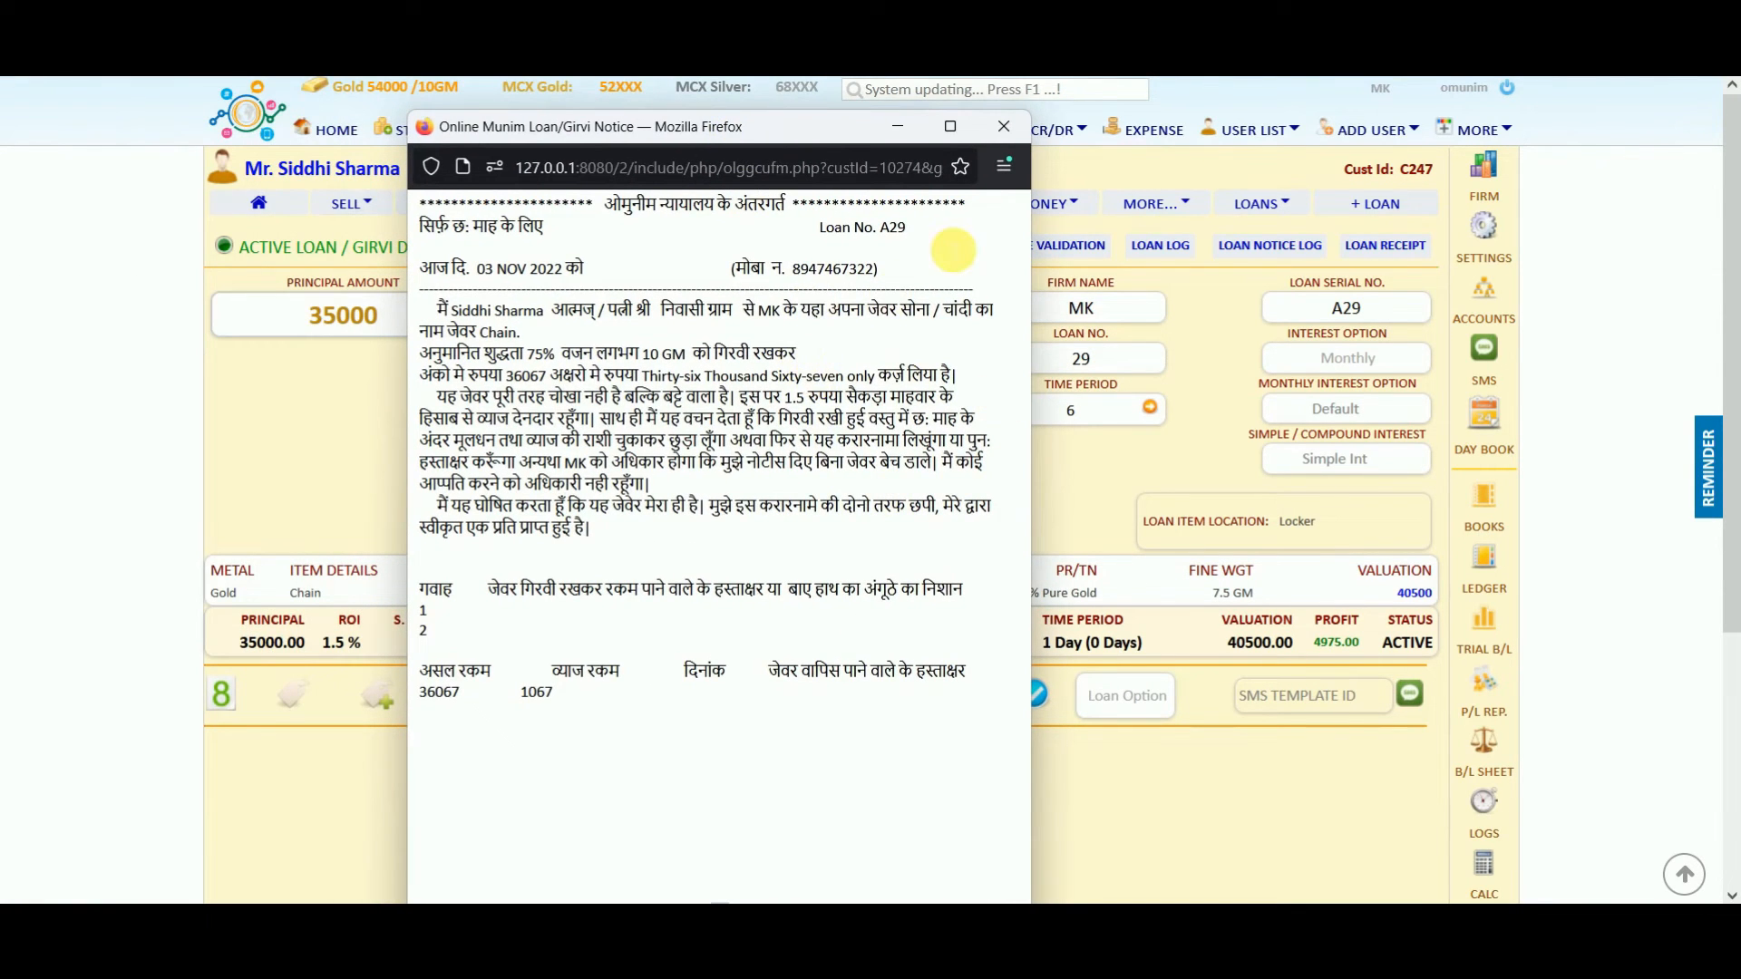
left_click(1005, 130)
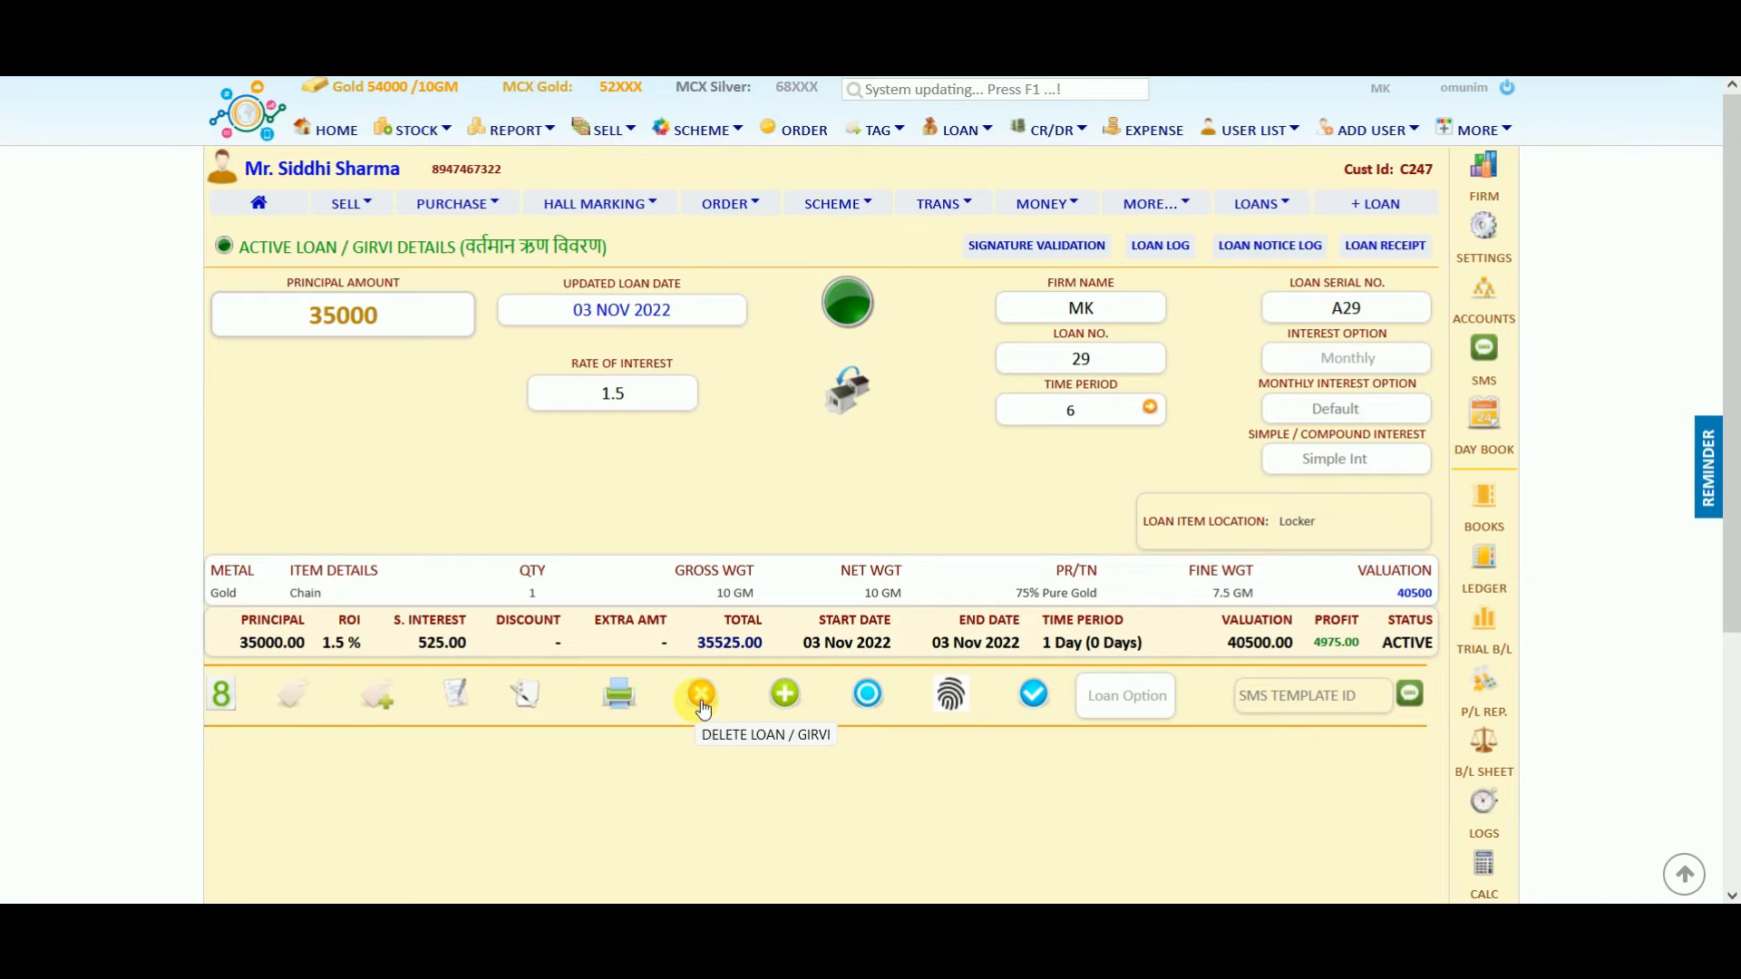
Open loan A29 for updating from its active loan details page.
left_click(787, 699)
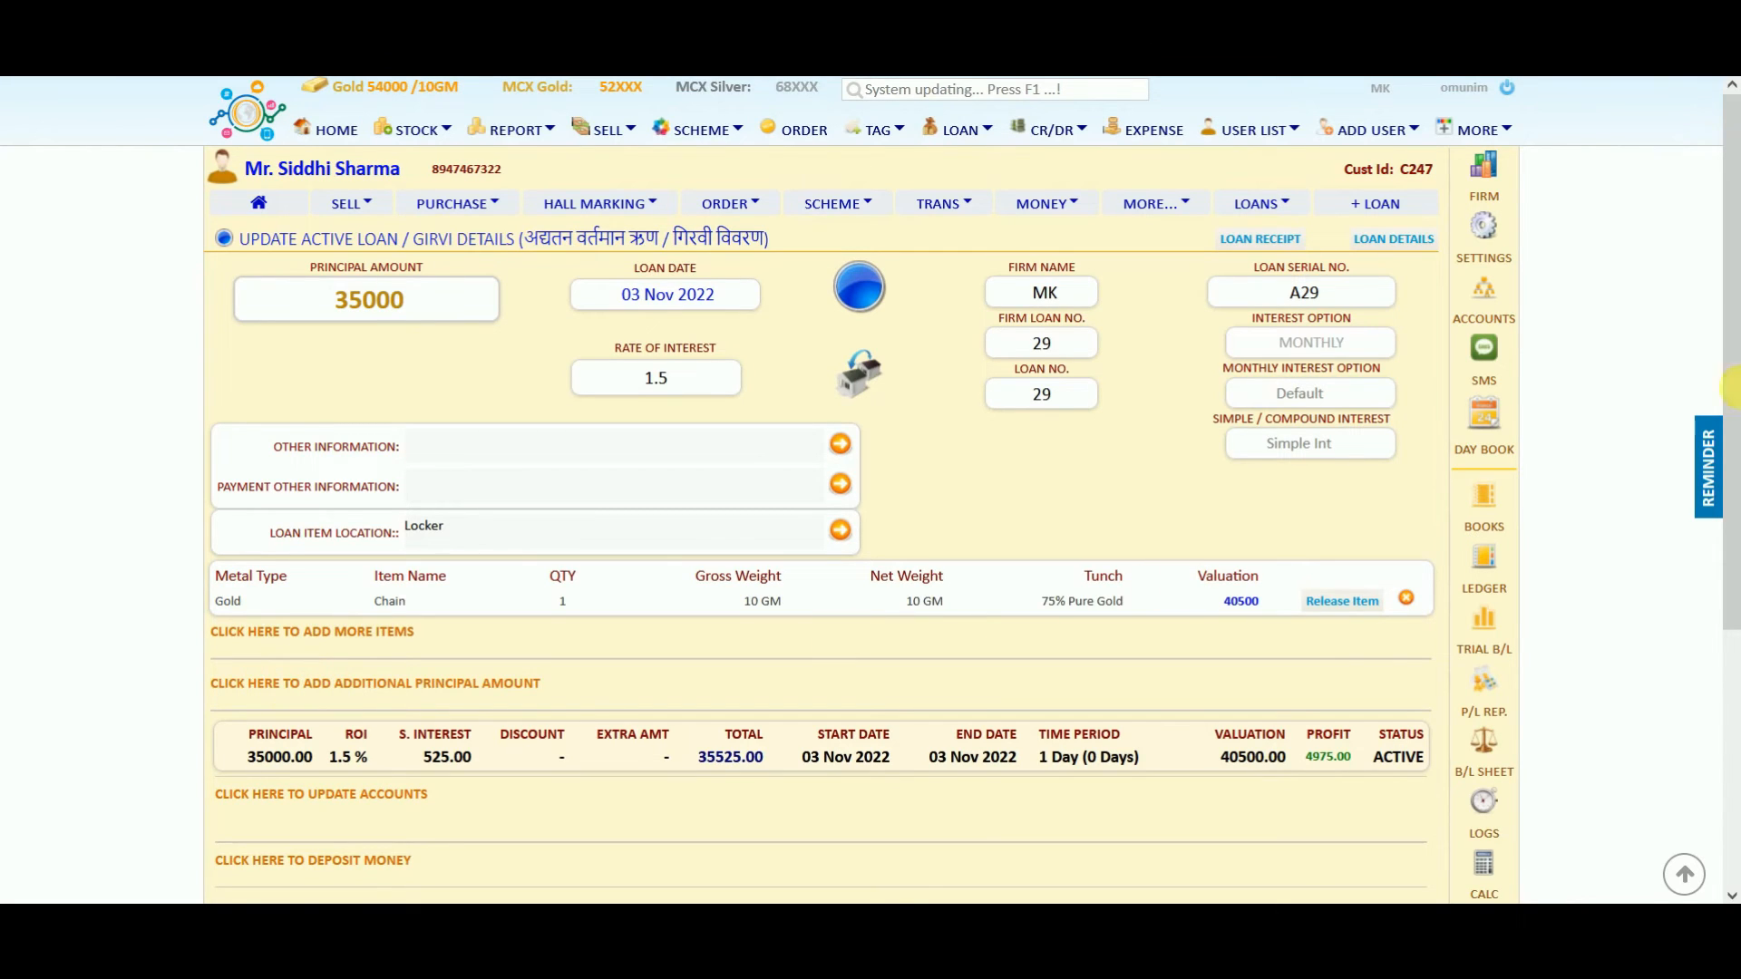
left_click_drag(1732, 353, 1732, 555)
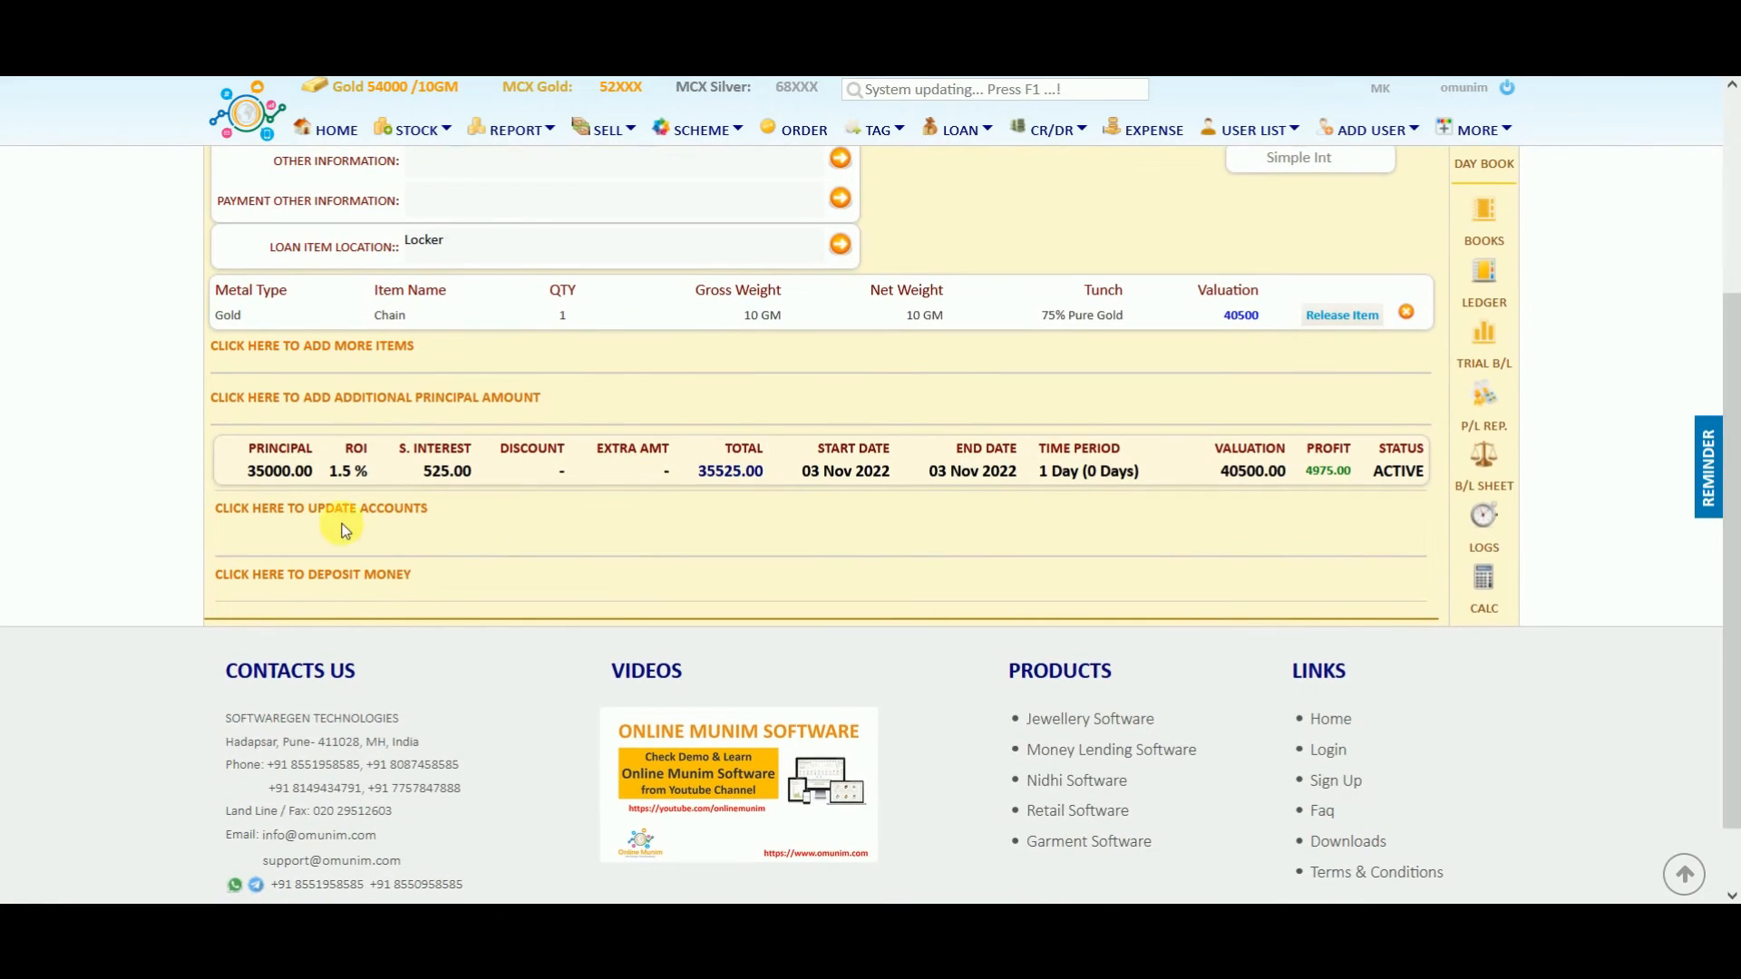
Deposit 5000 principal and 200 interest on loan A29 as a simple deposit.
left_click(292, 580)
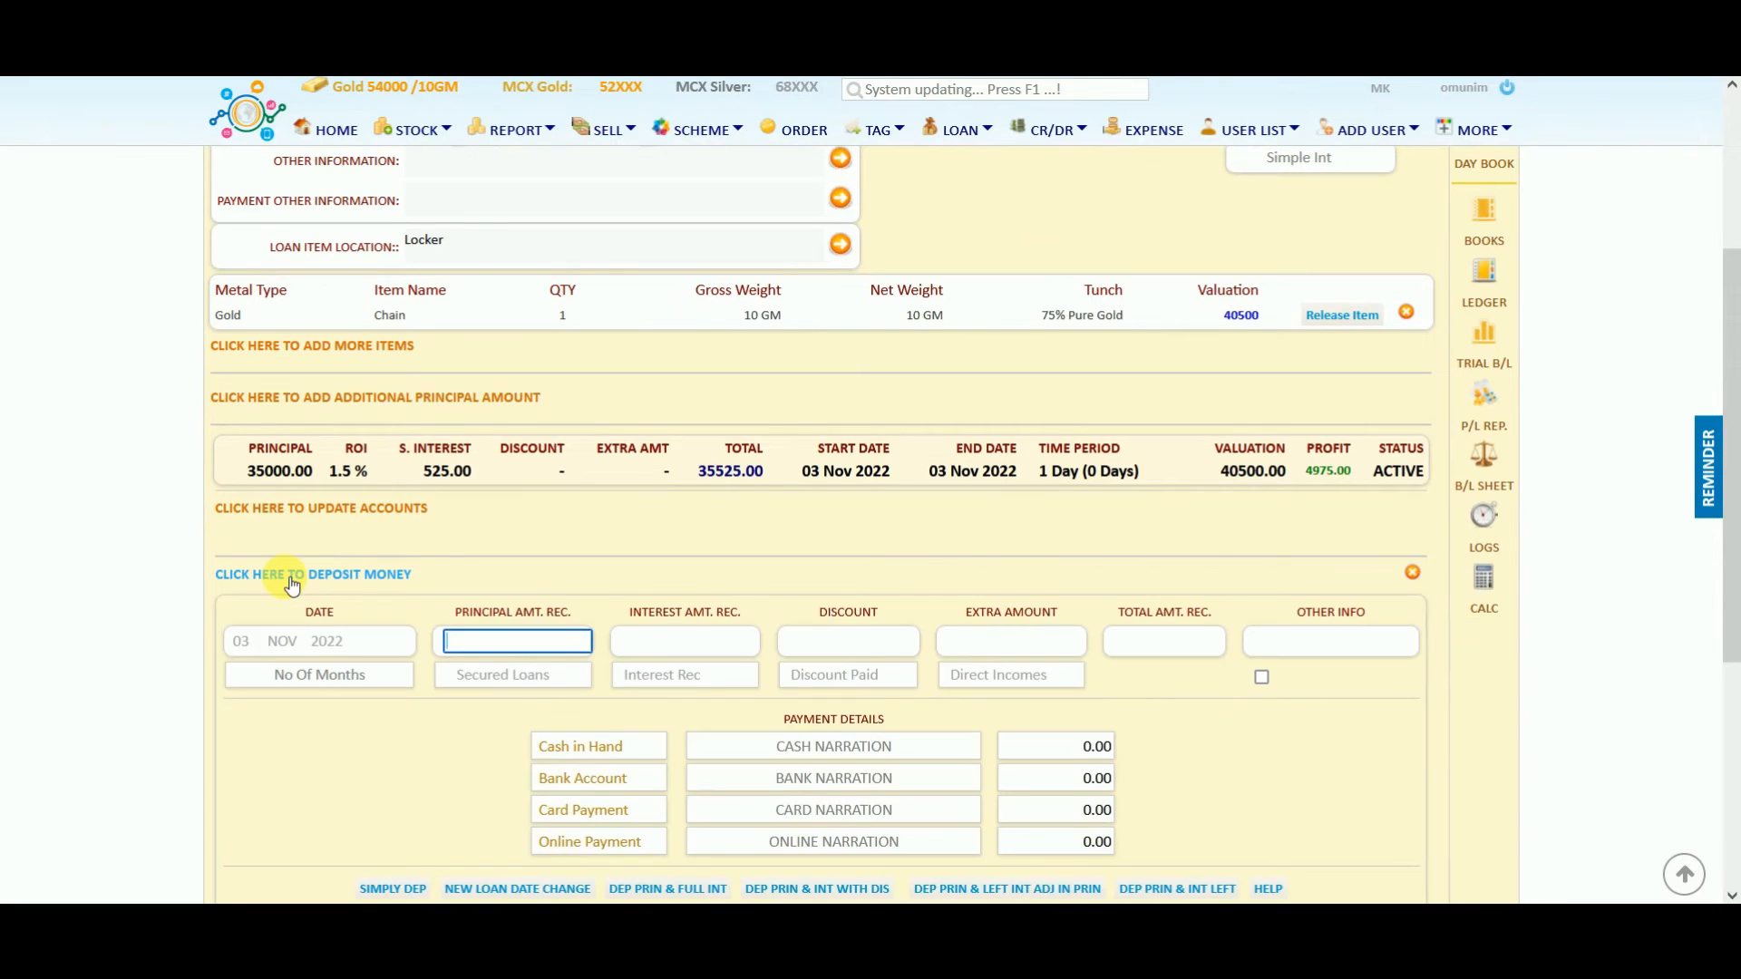
left_click(549, 642)
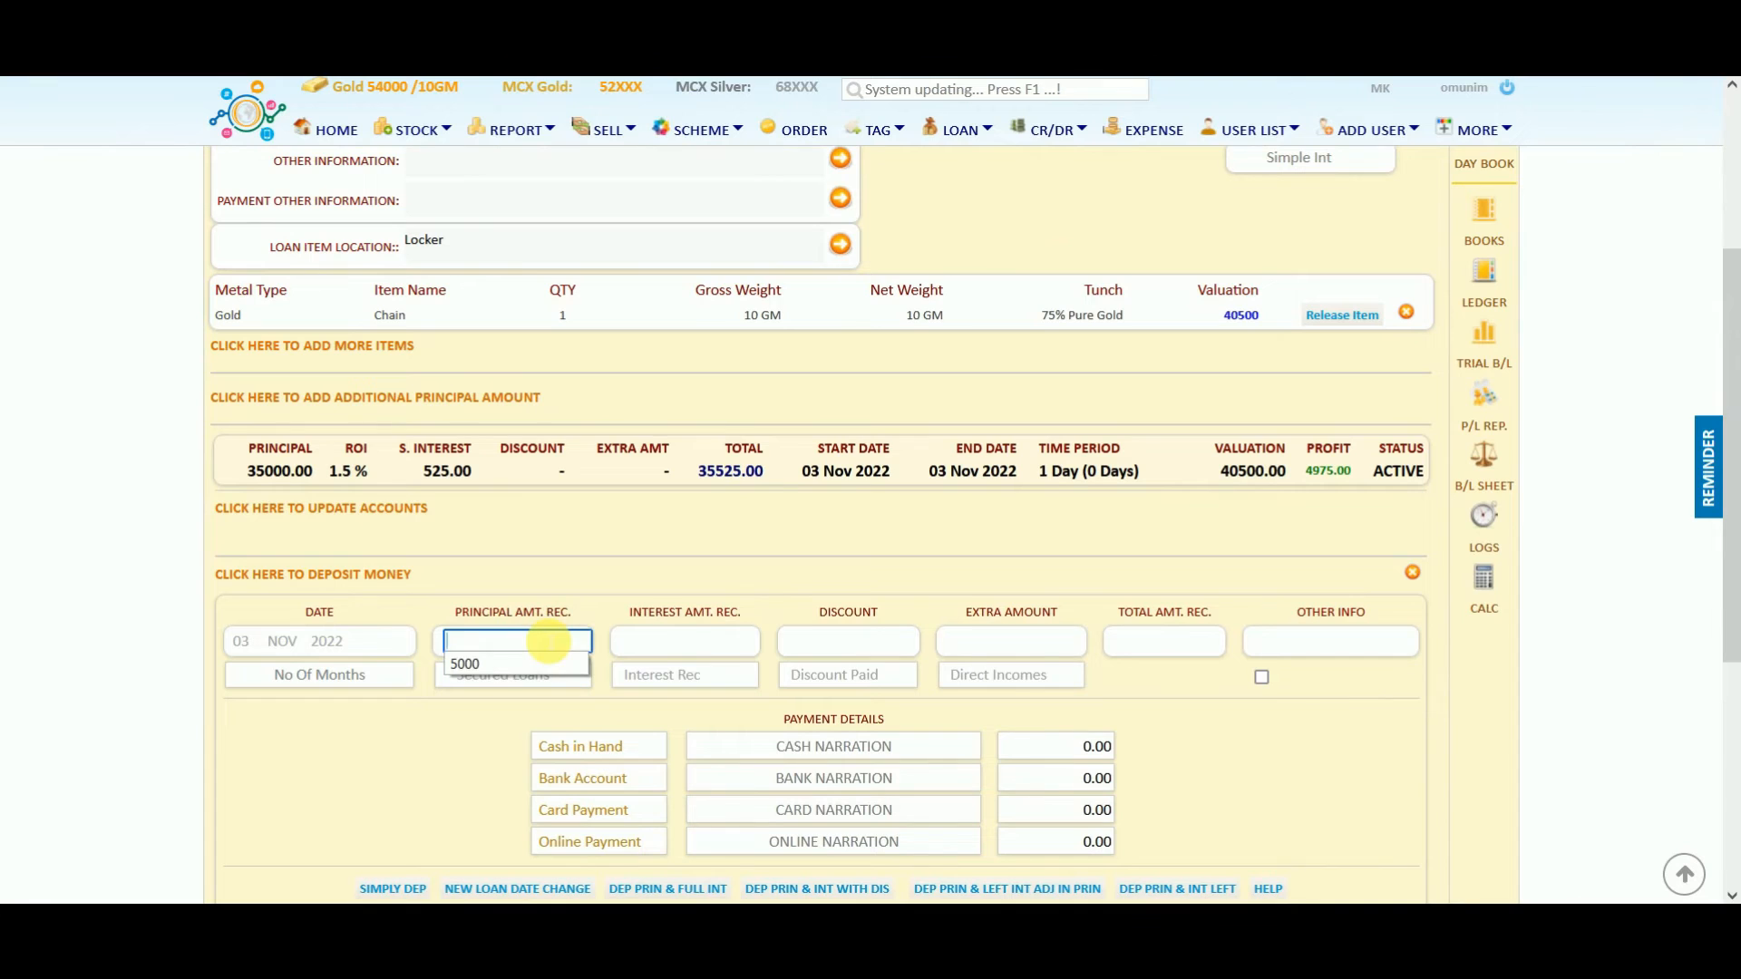
type("5000")
left_click(616, 644)
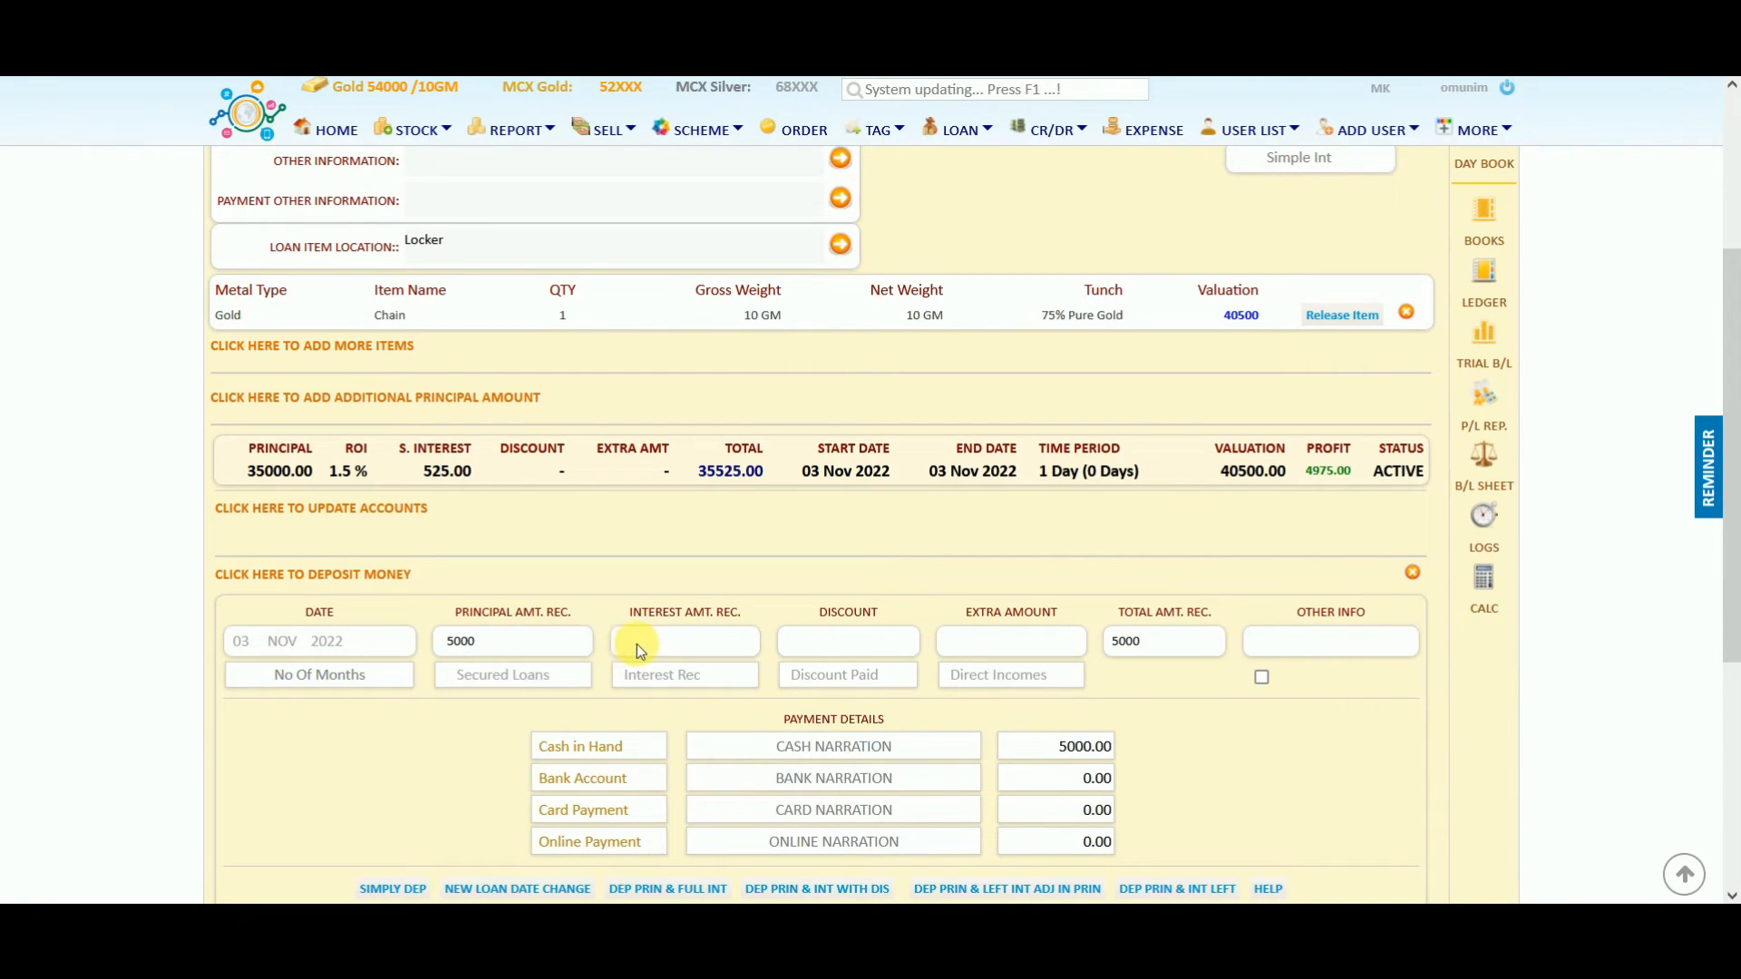
left_click(665, 642)
type("200")
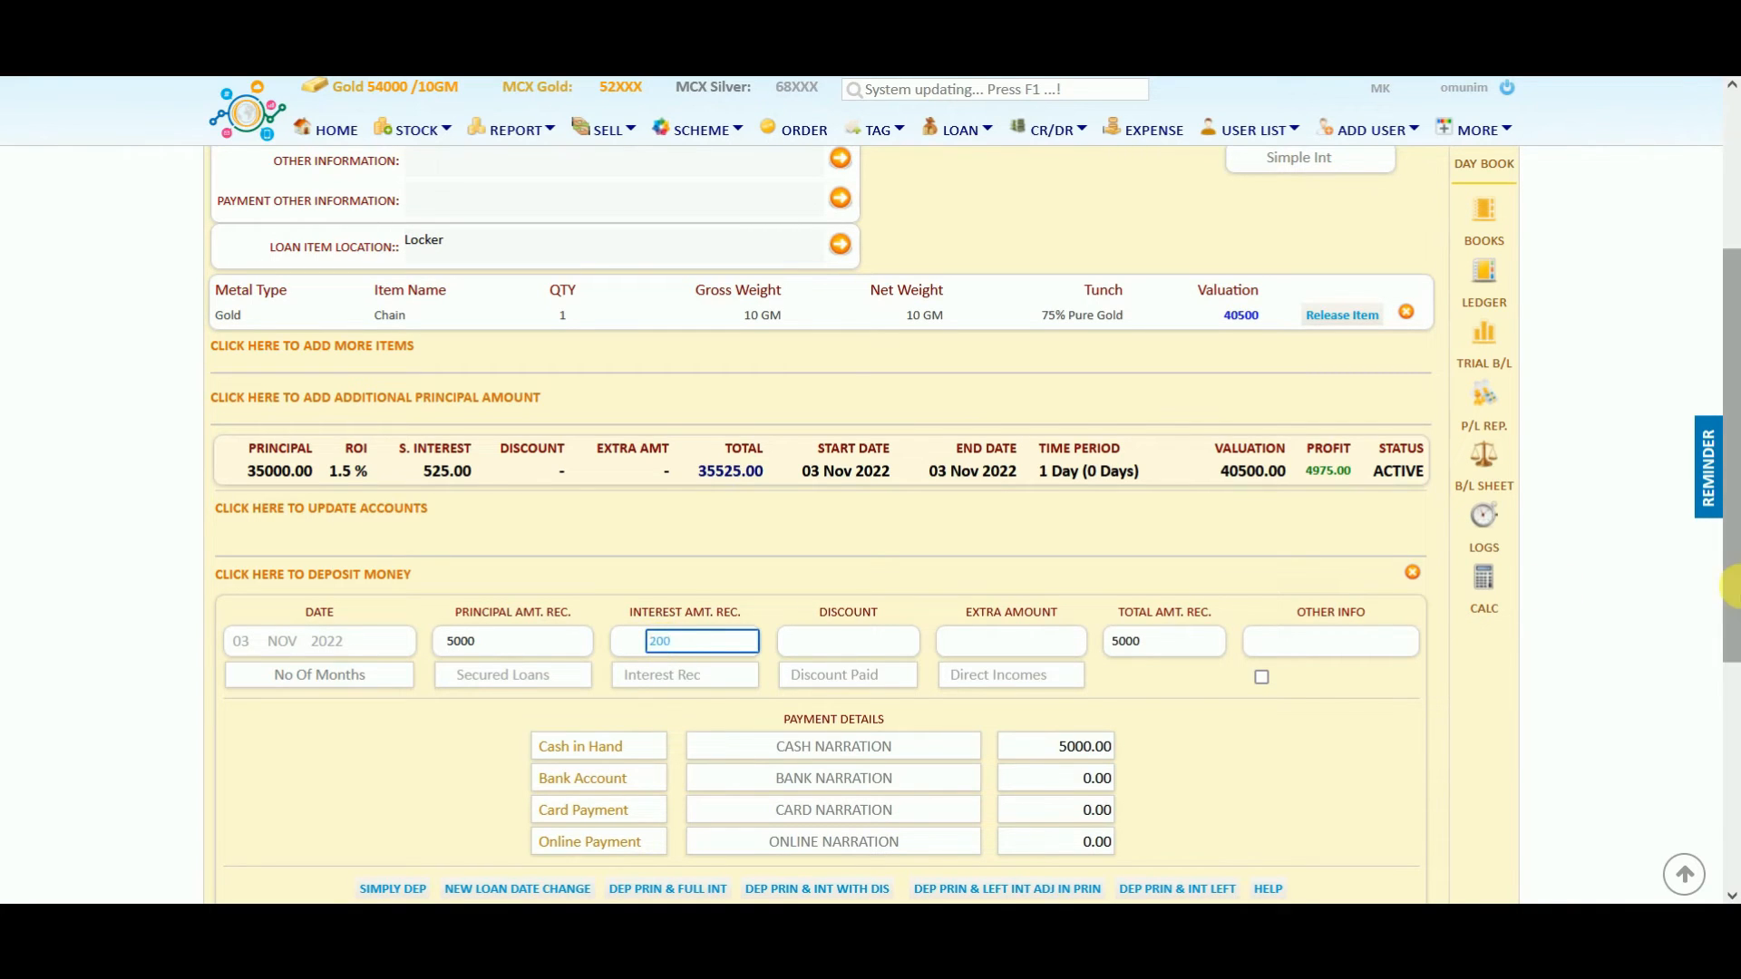
scroll(544, 689, "down", 2)
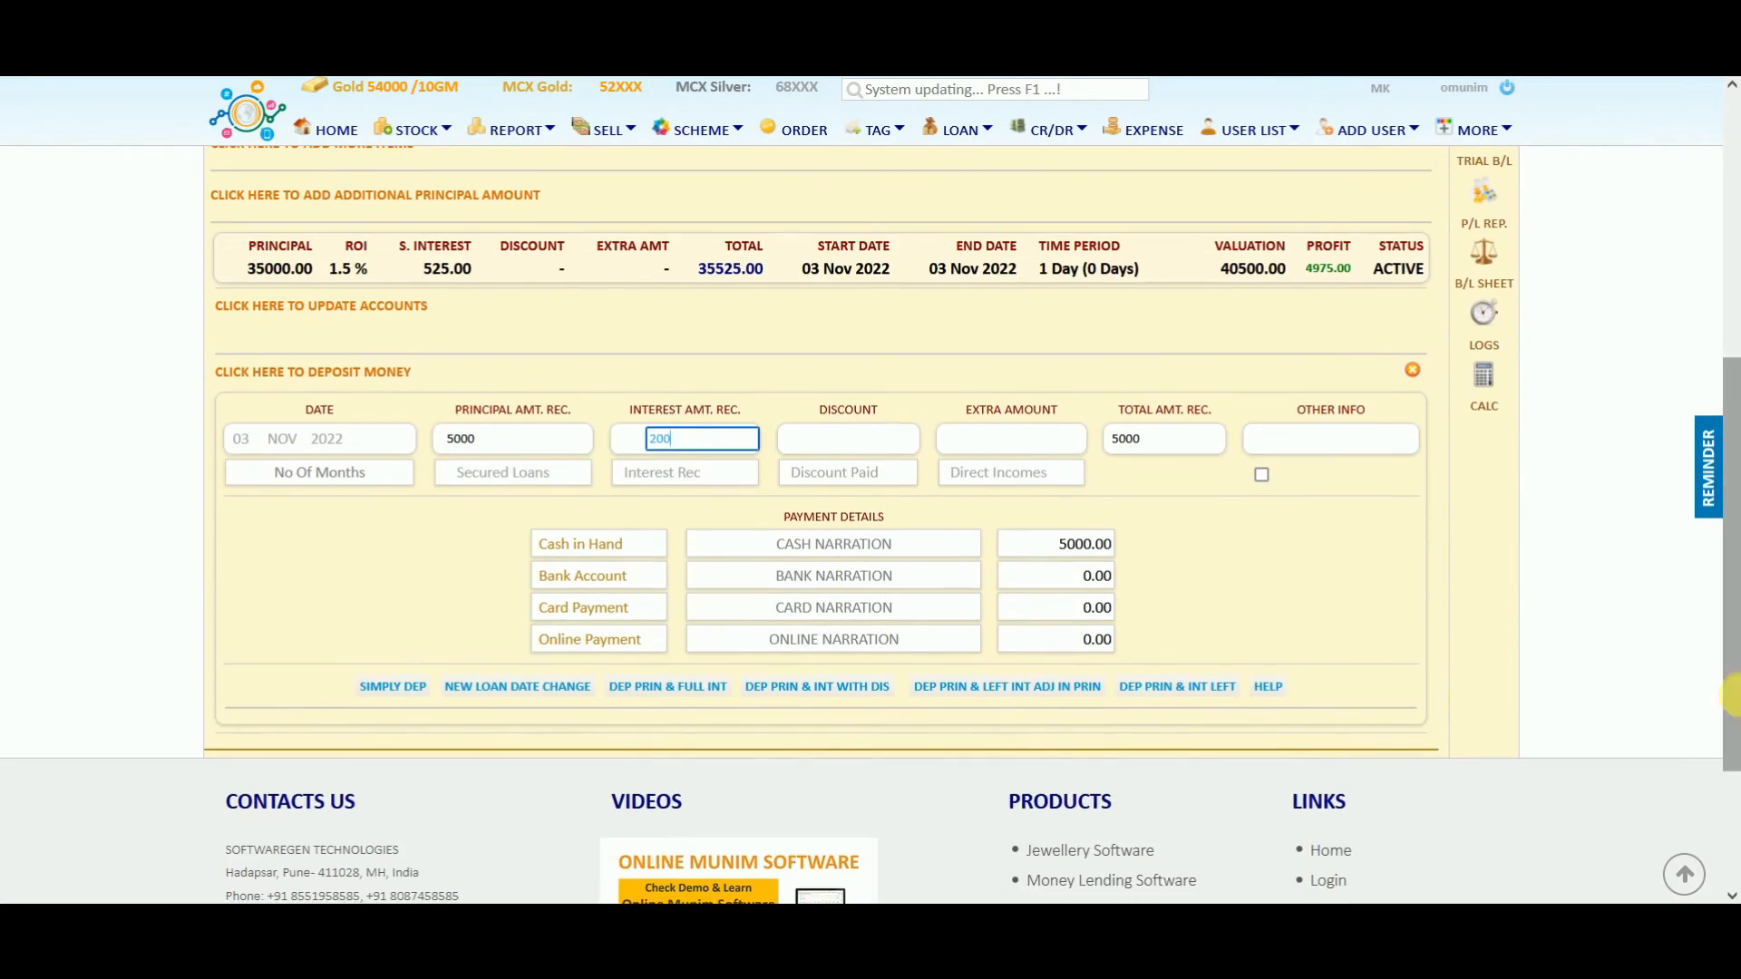
left_click(405, 688)
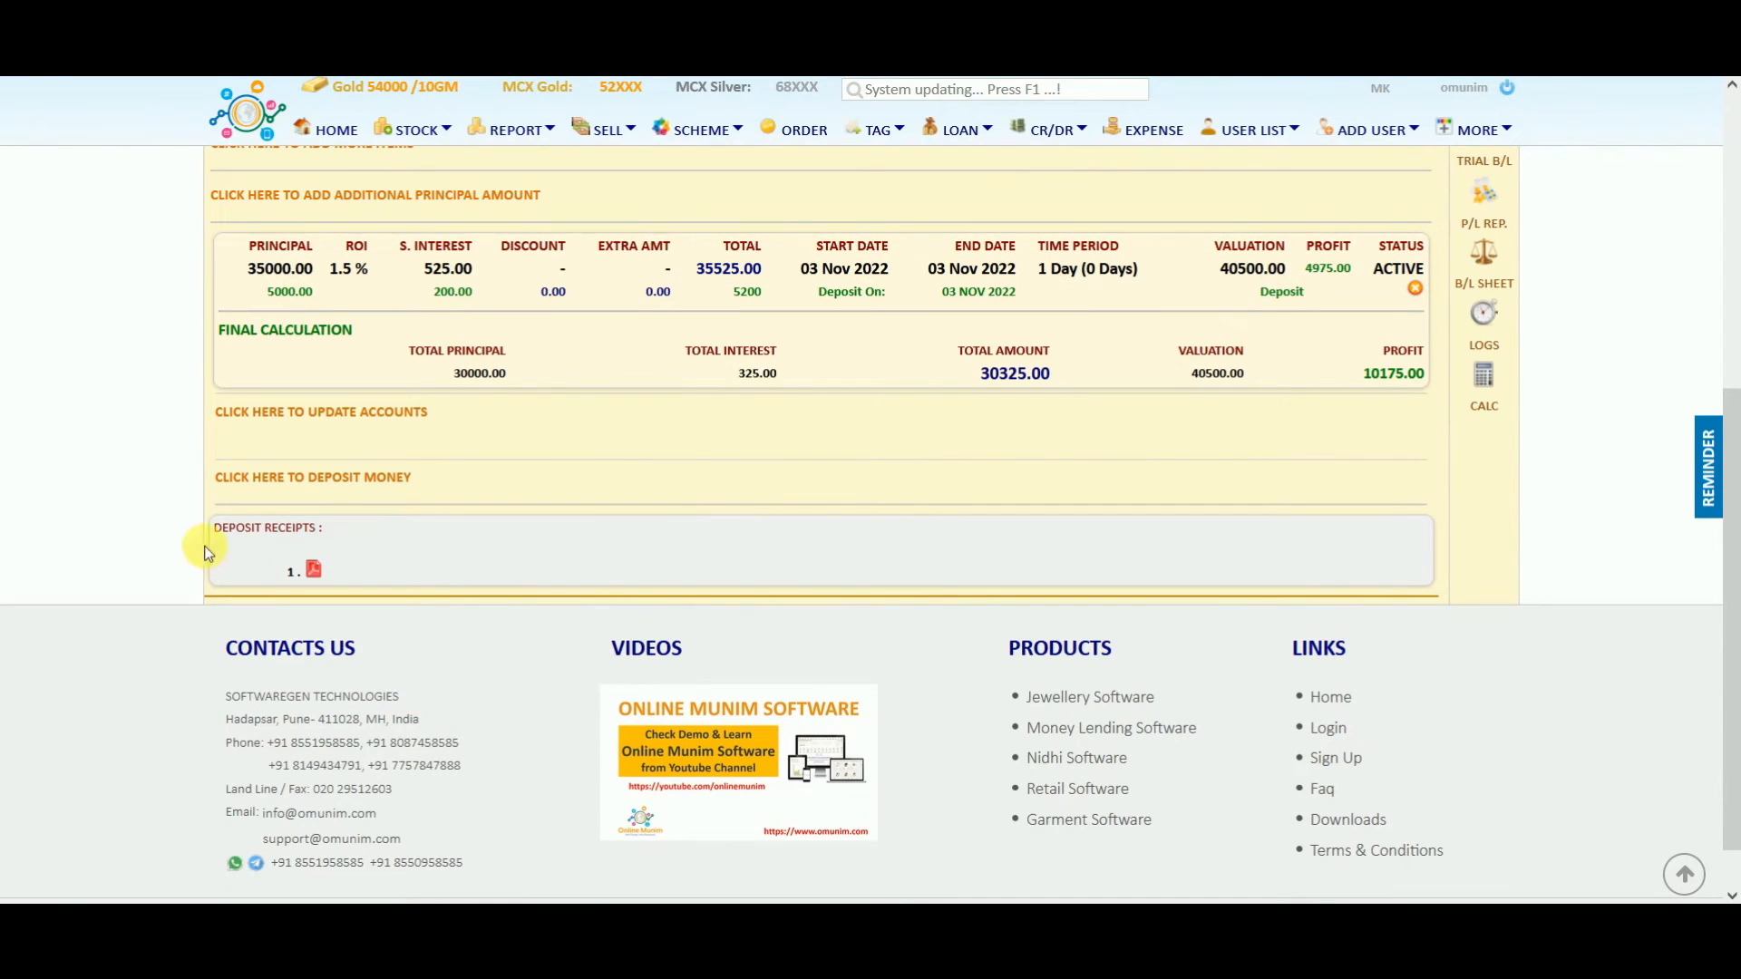
left_click(315, 570)
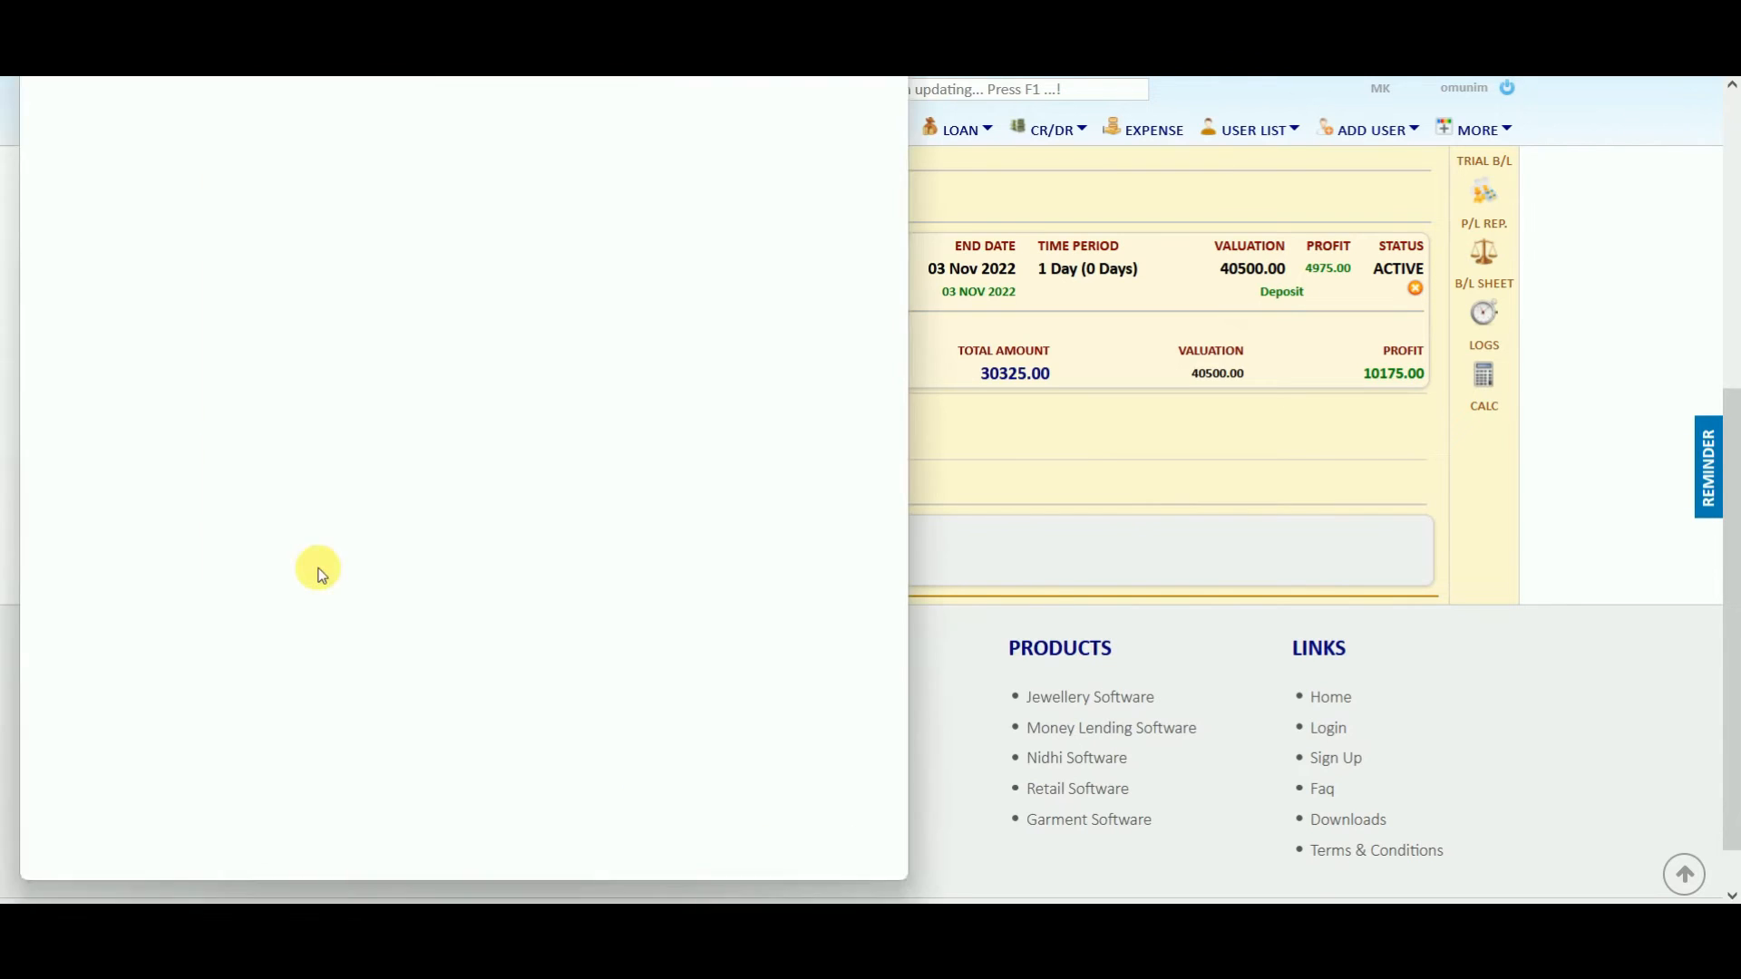
left_click_drag(449, 78, 737, 176)
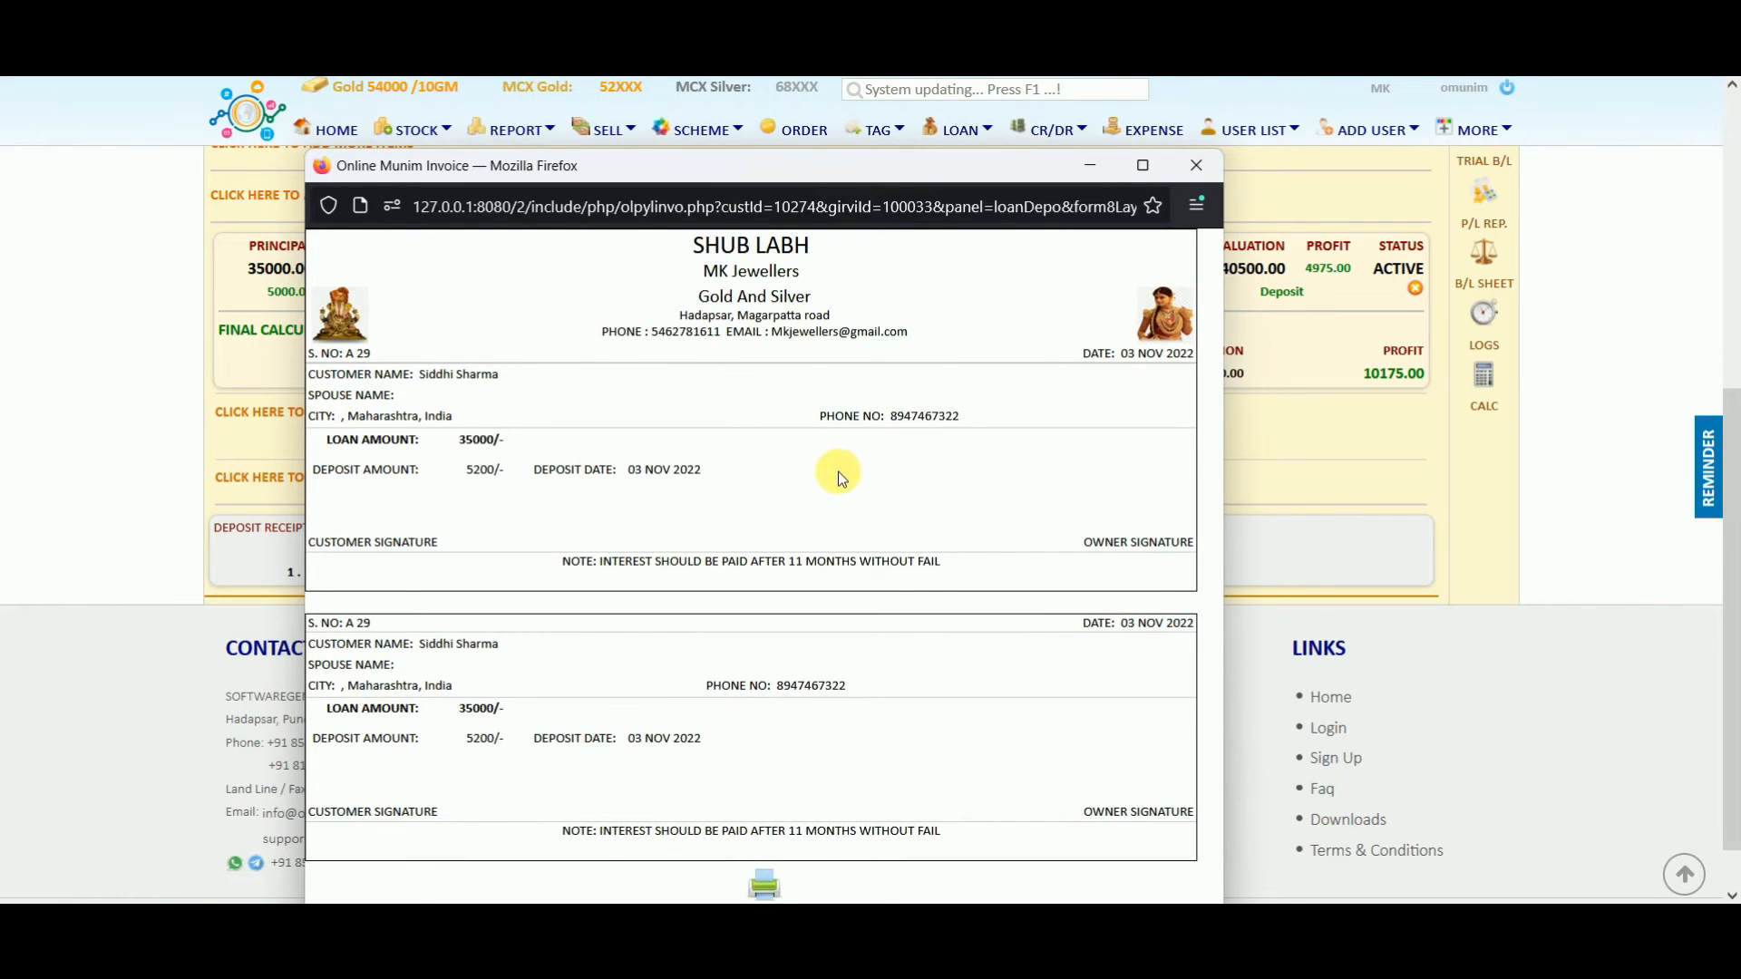
left_click(1195, 167)
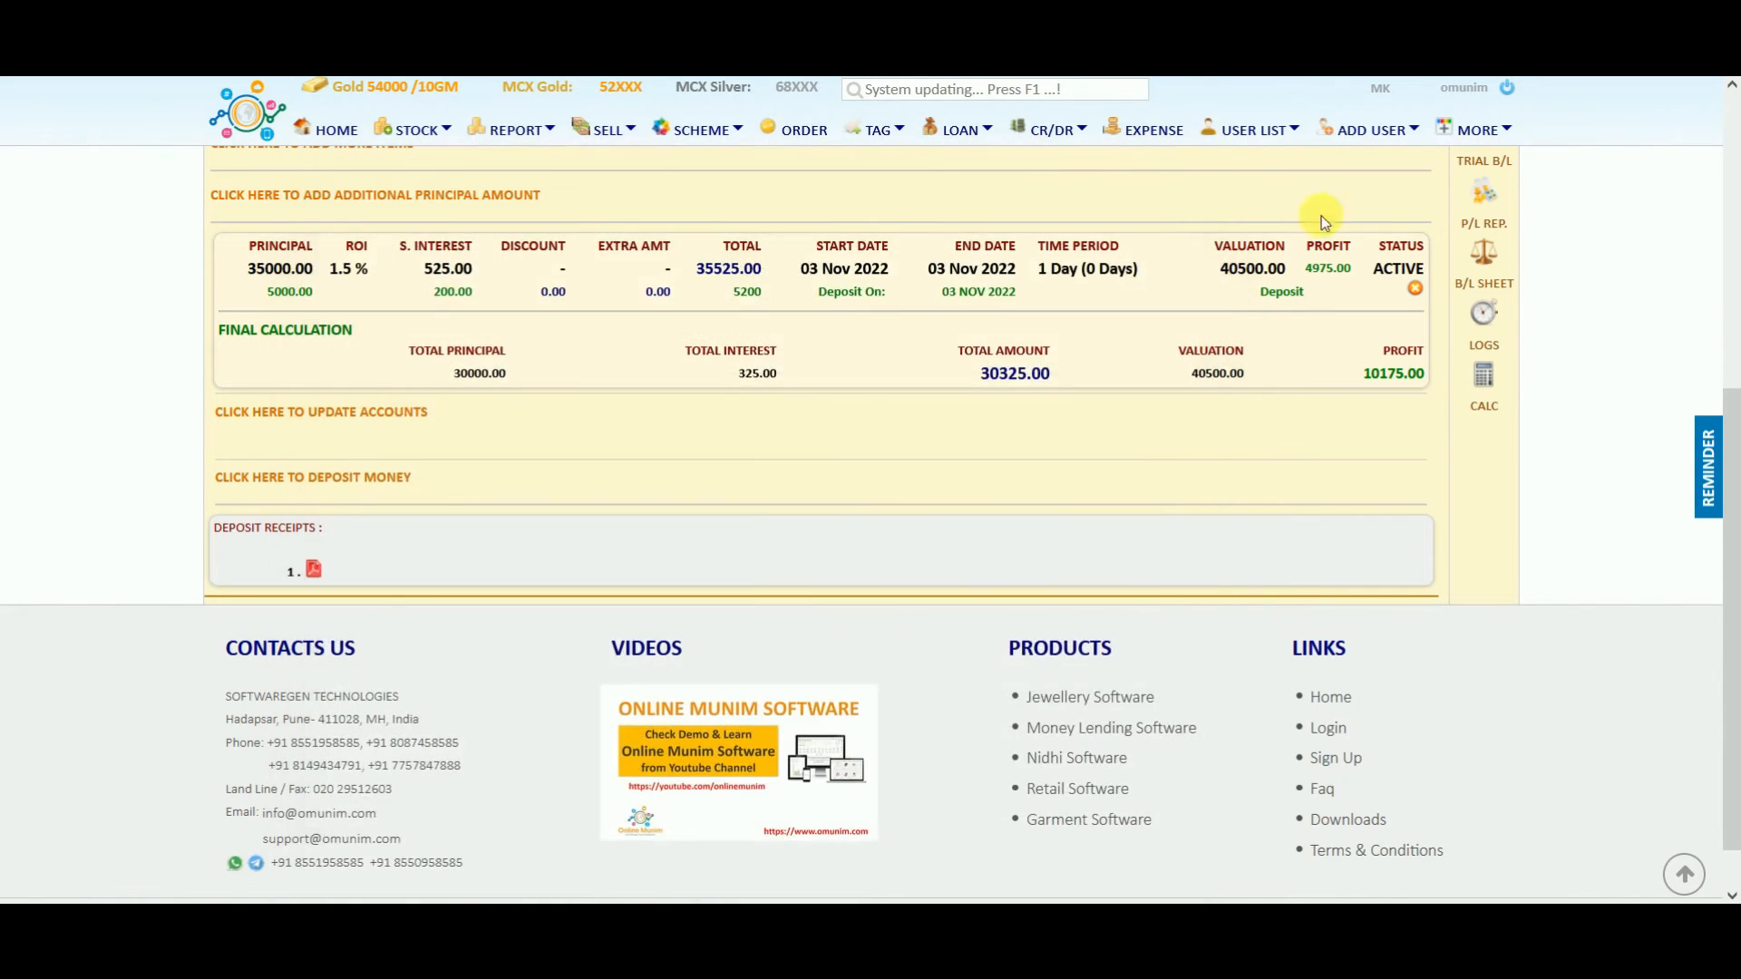
scroll(1732, 367, "up", 5)
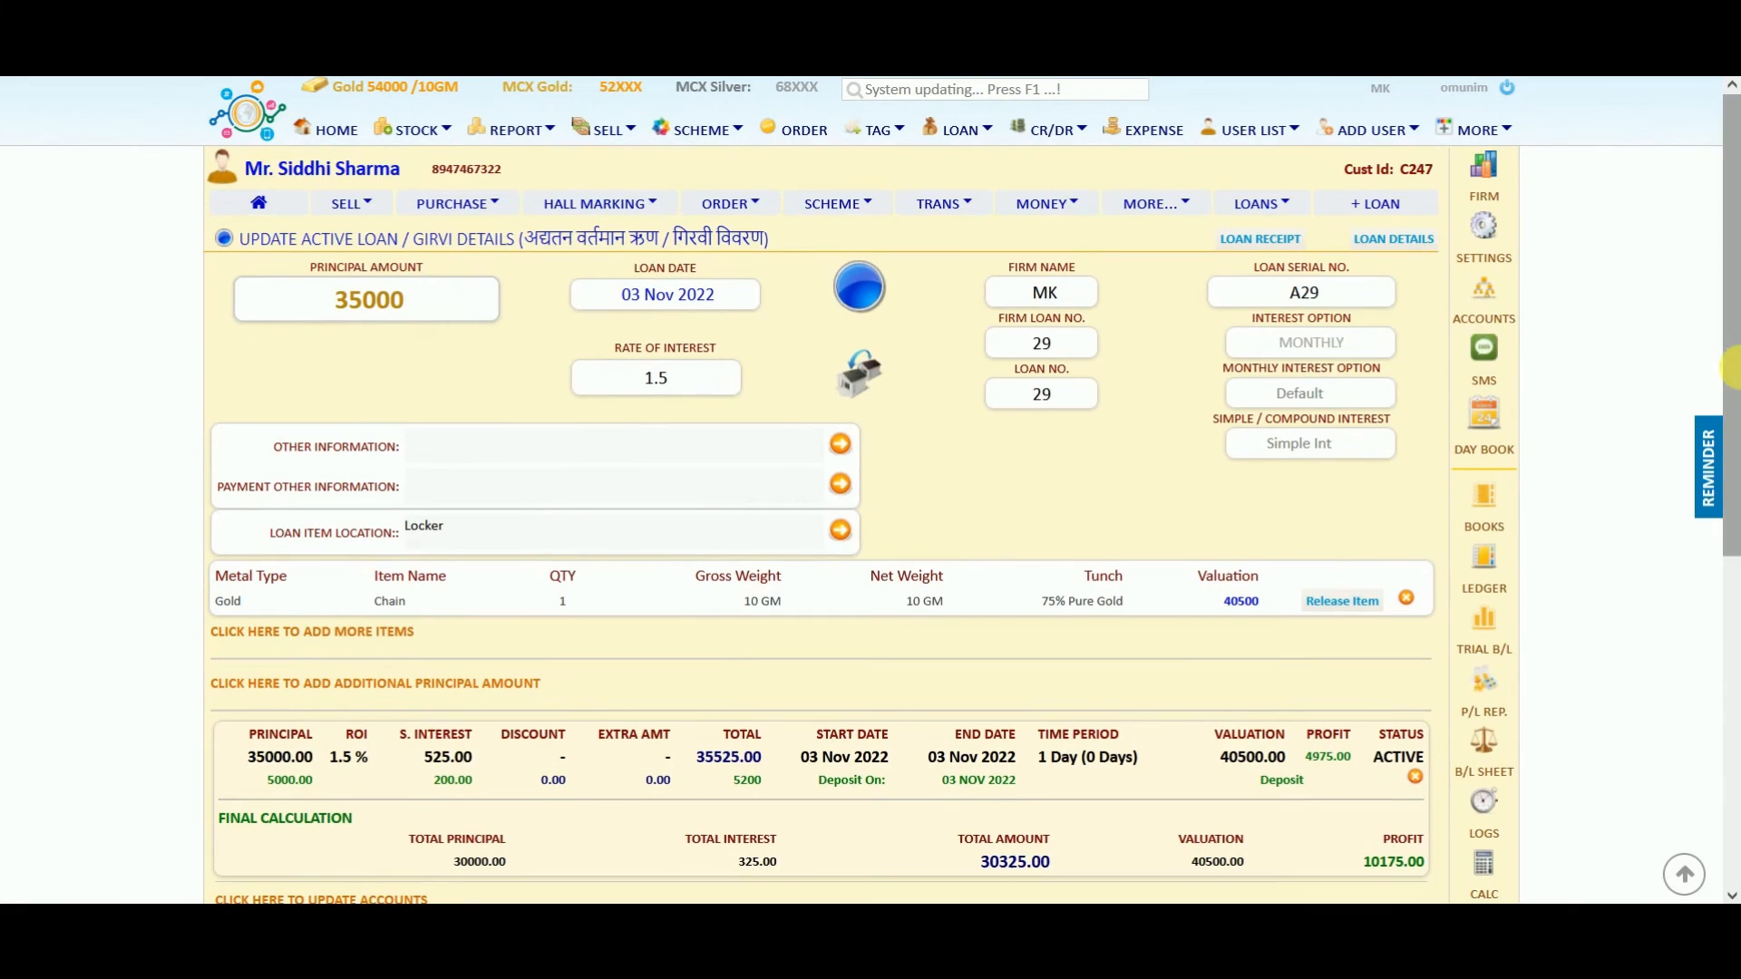
Review loan A29's full details, then return to the customer's active loan list.
left_click(1405, 243)
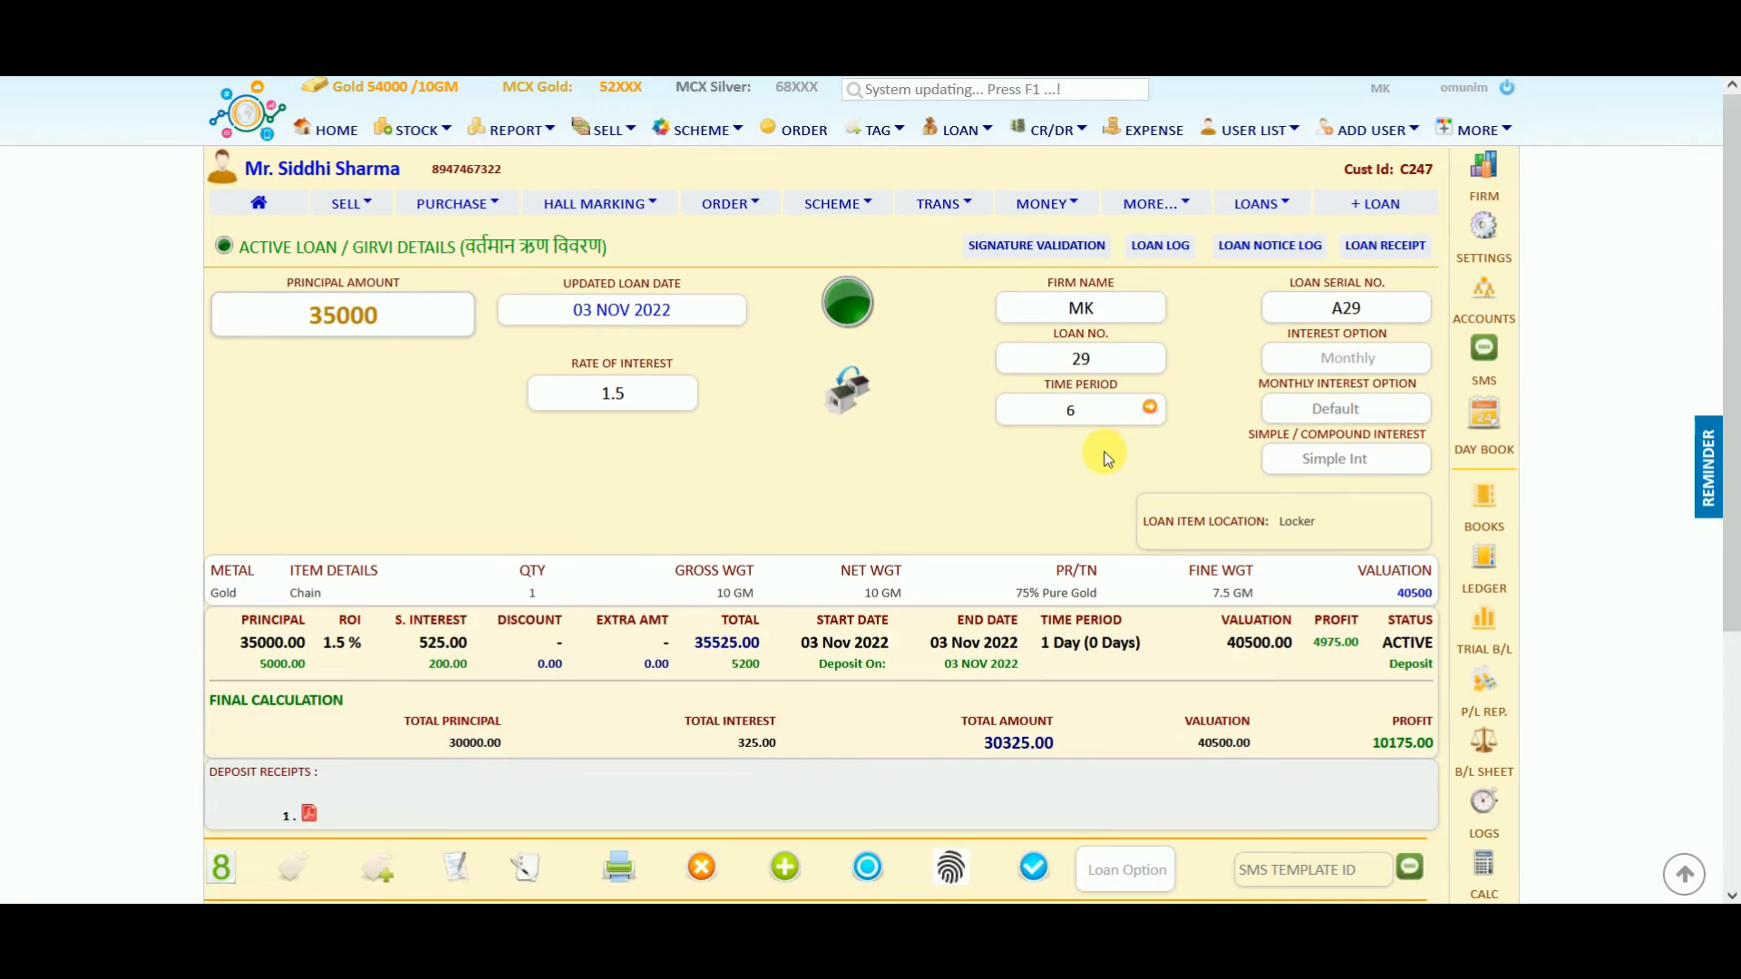
scroll(1732, 308, "down", 2)
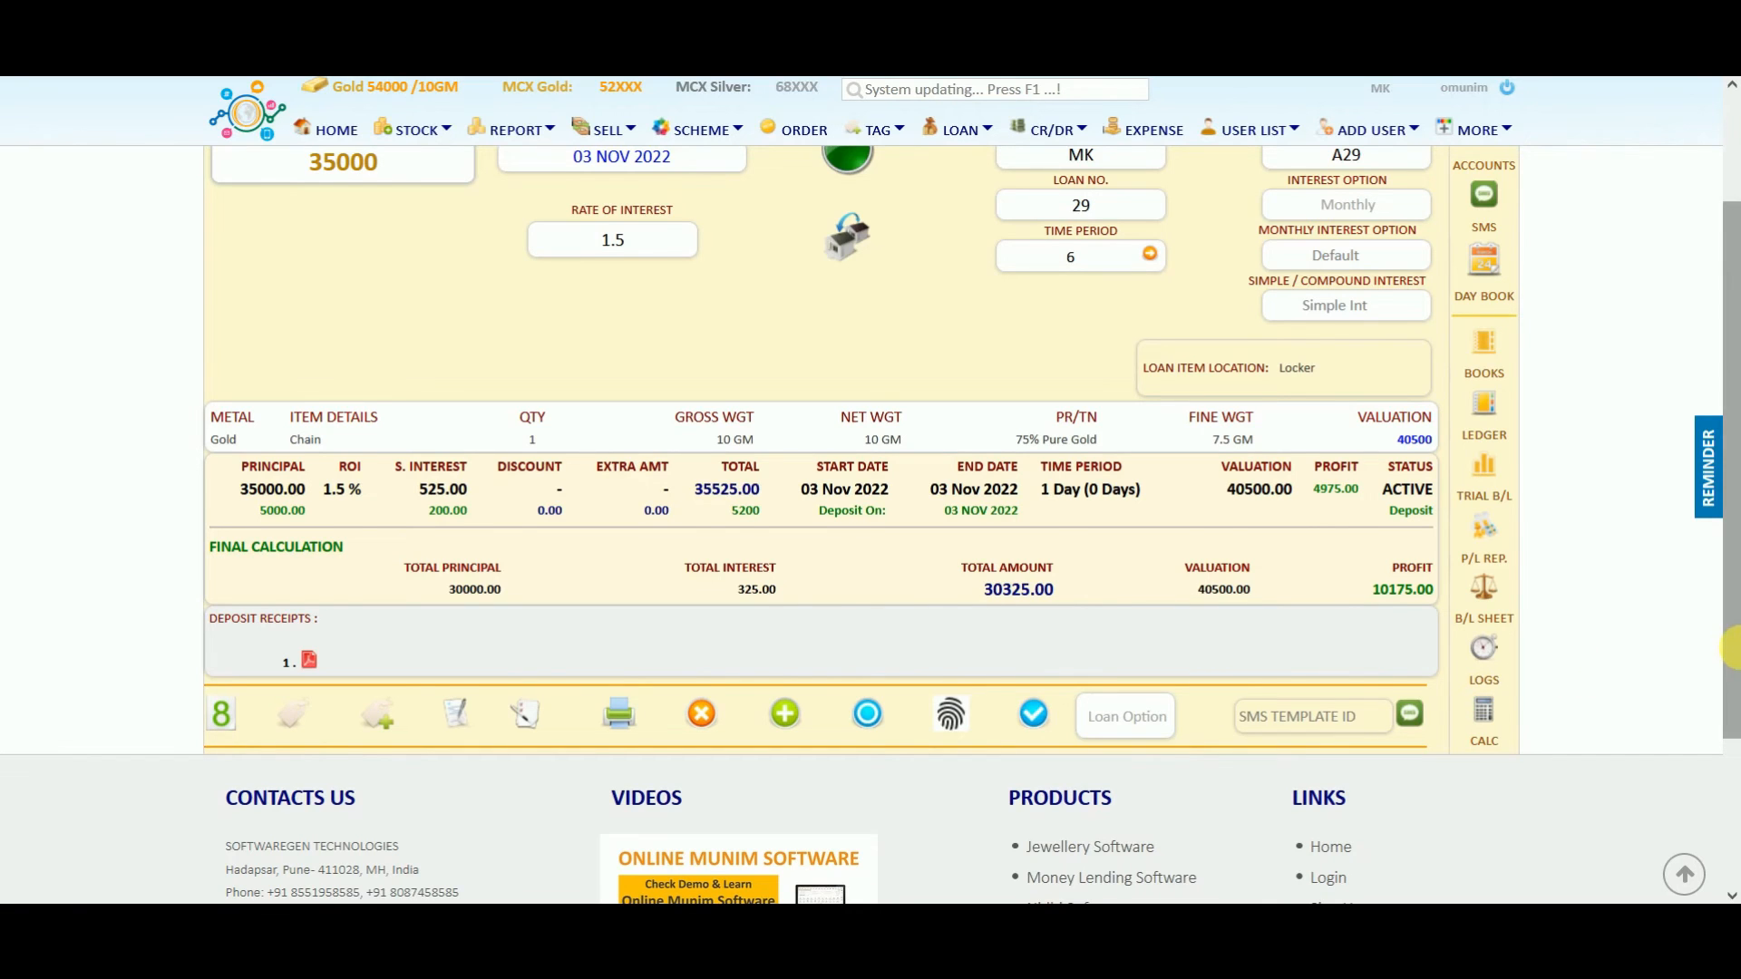
scroll(1643, 661, "up", 2)
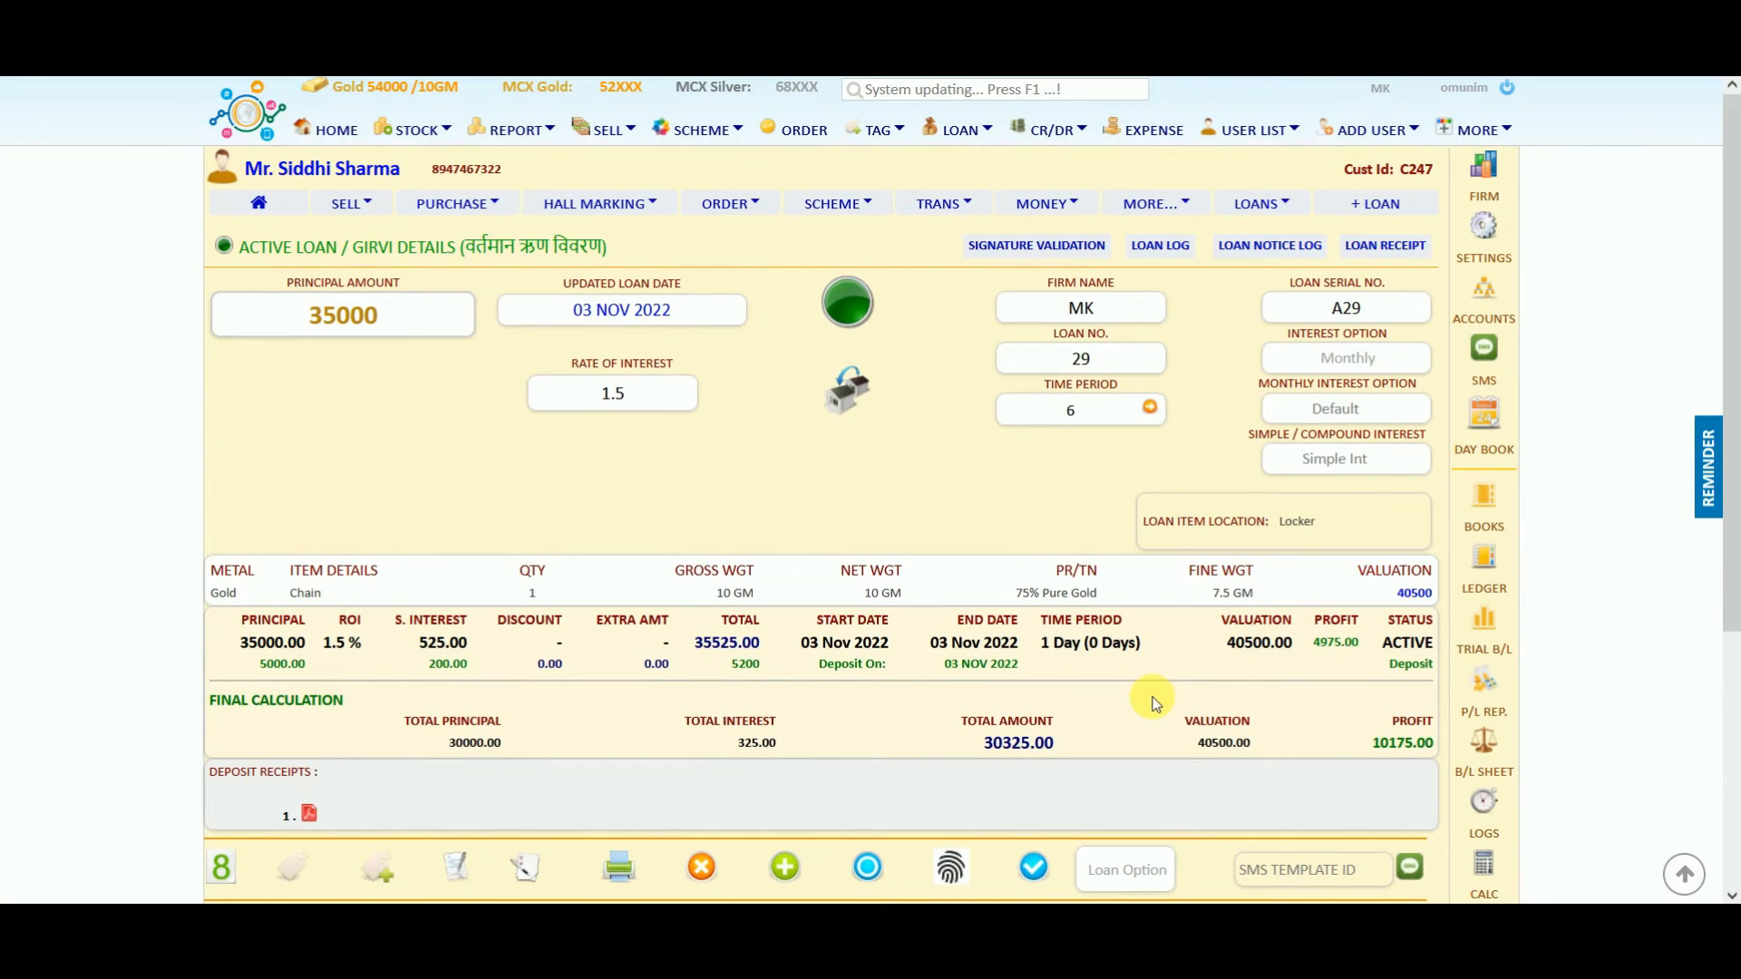
left_click(260, 205)
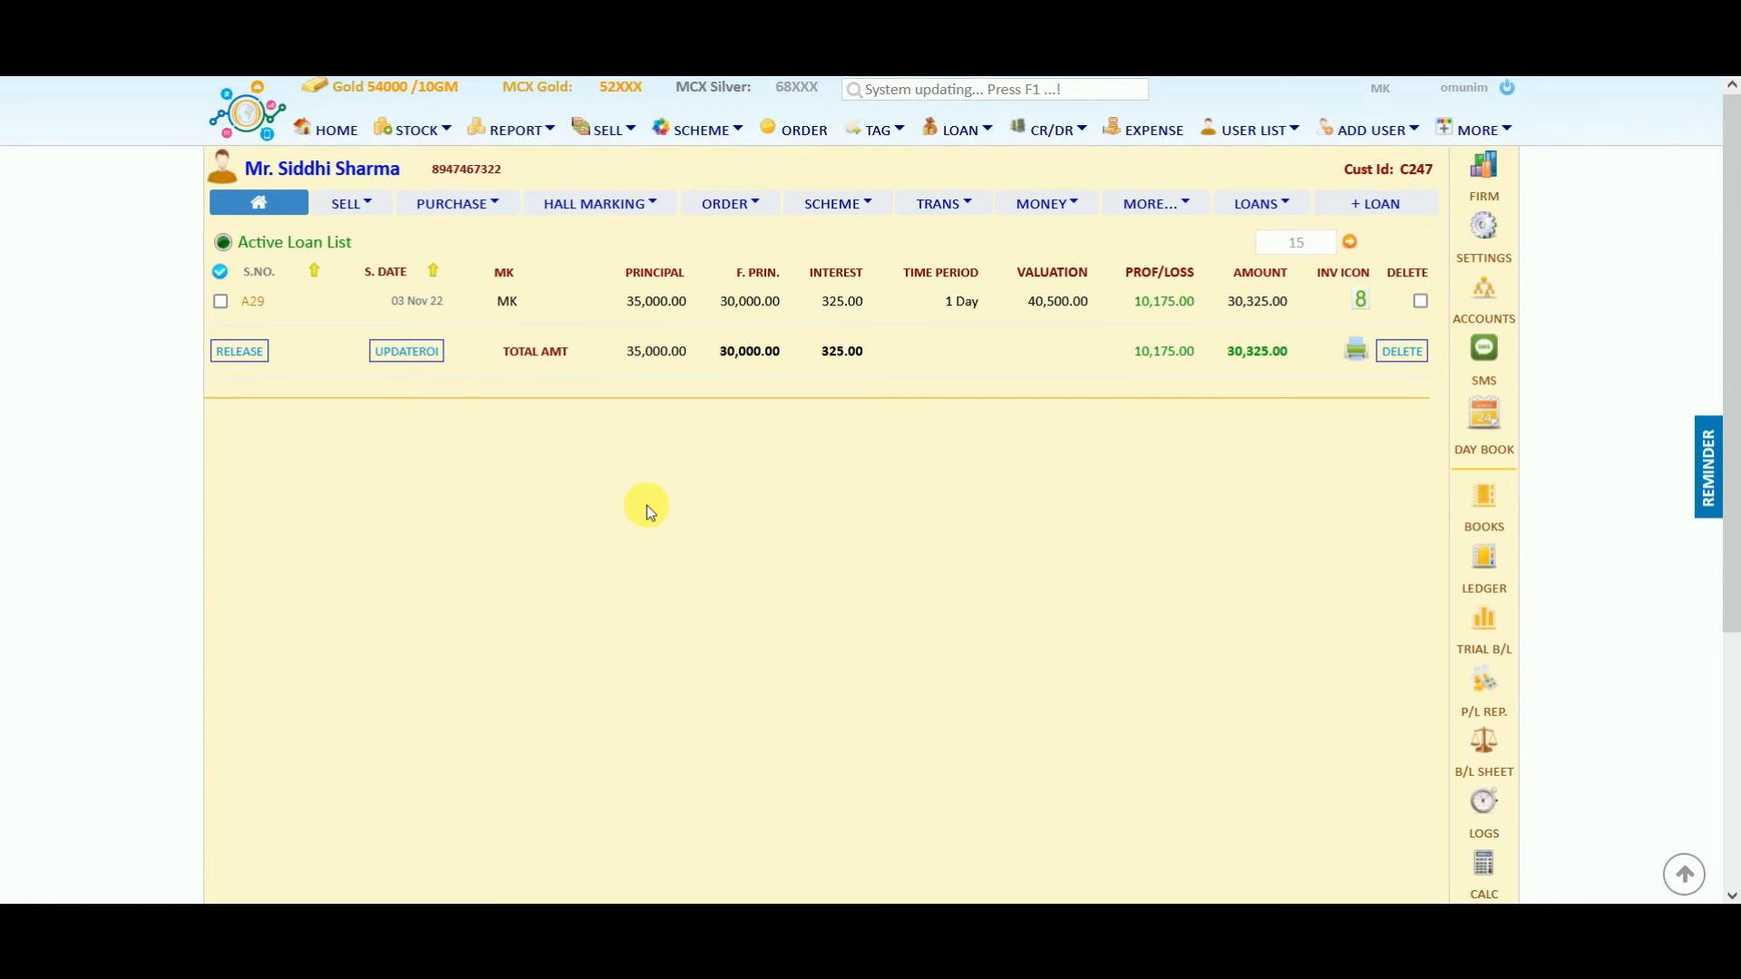
Open the loan reports panel and filter it to show only active loans.
left_click(992, 134)
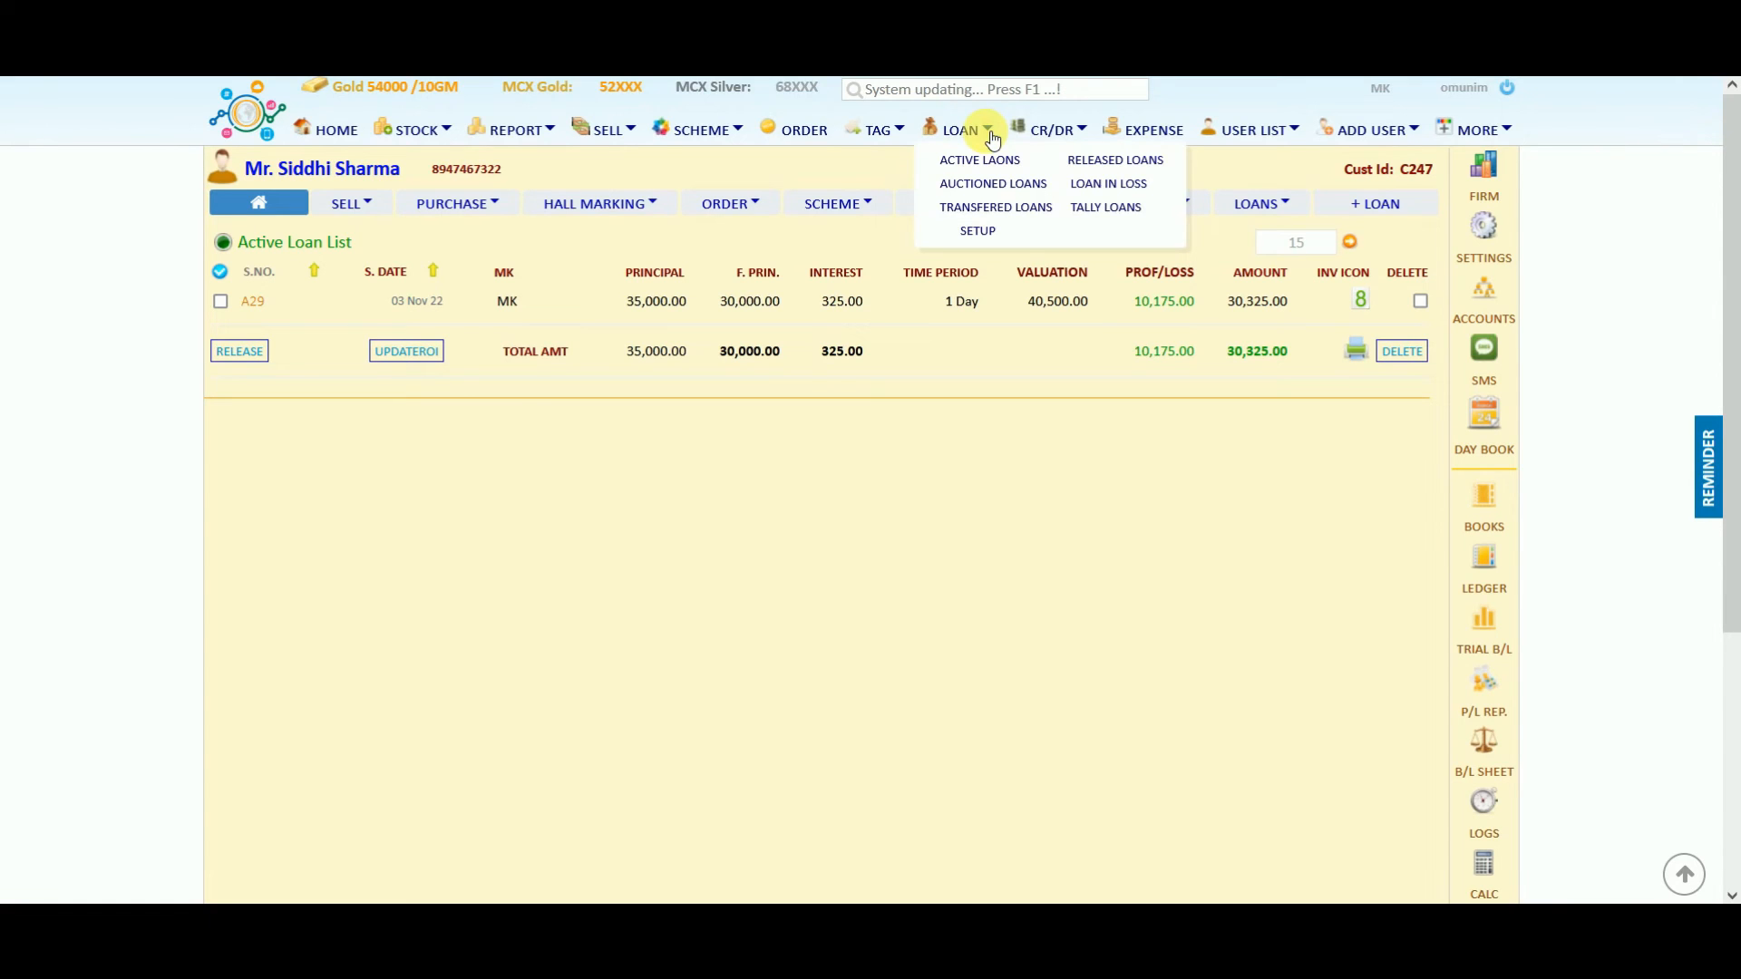
left_click(963, 134)
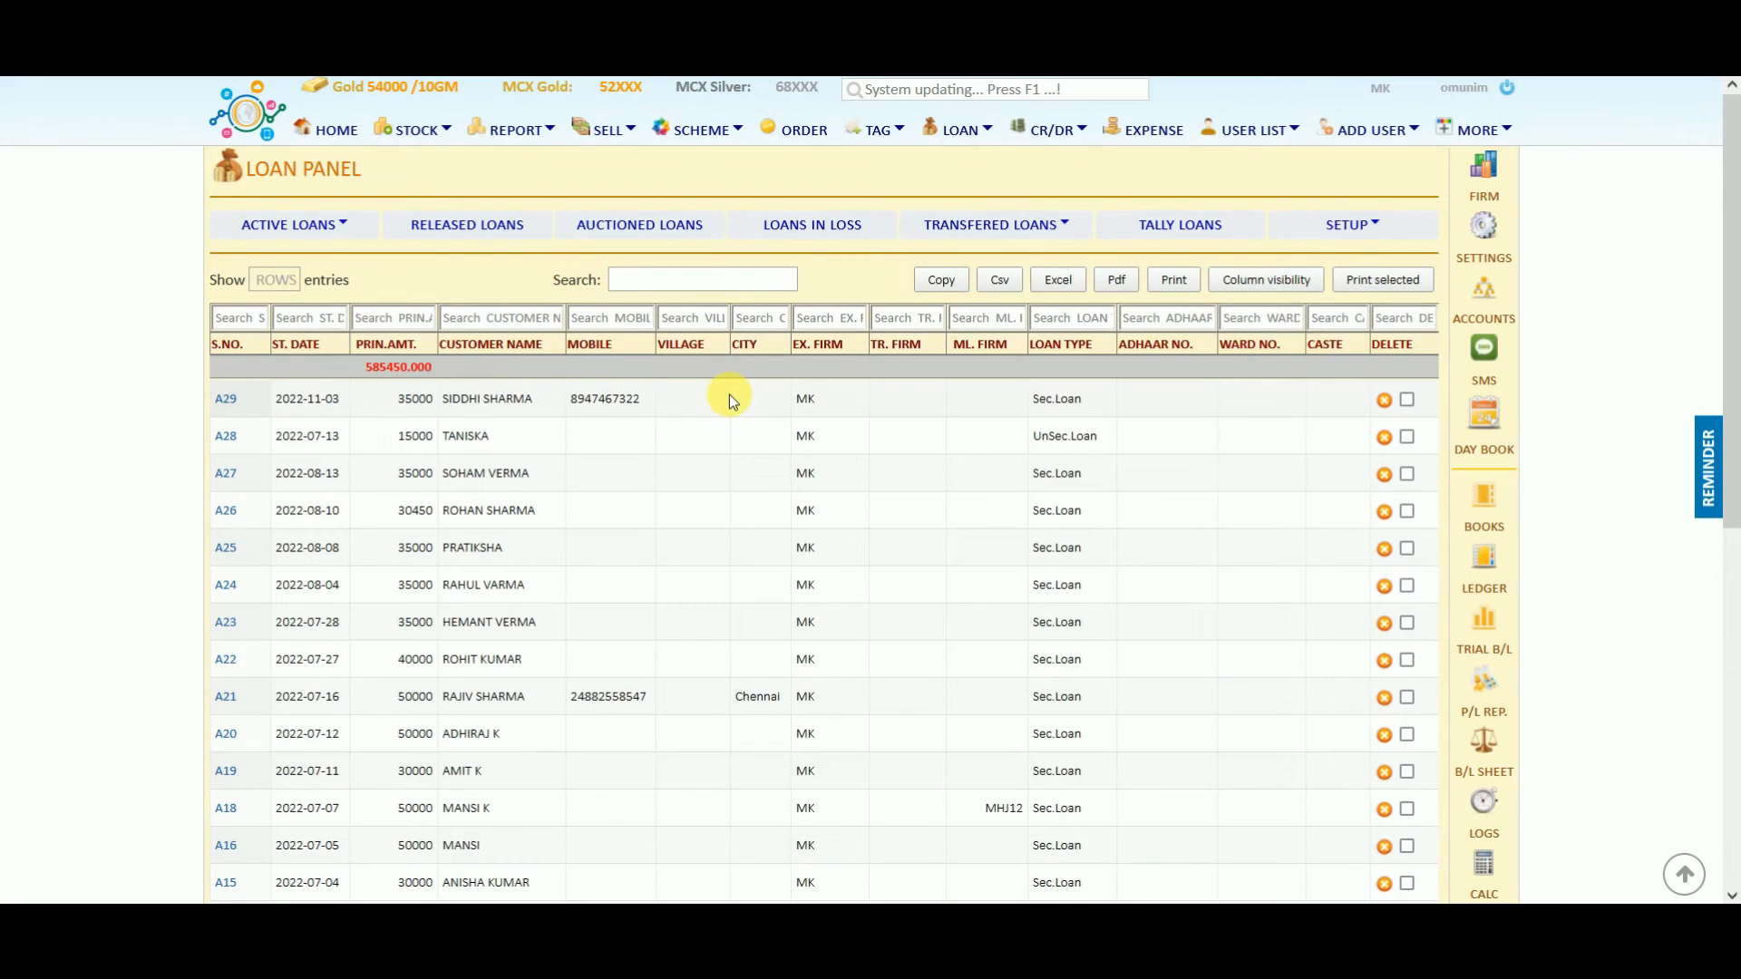
left_click(334, 231)
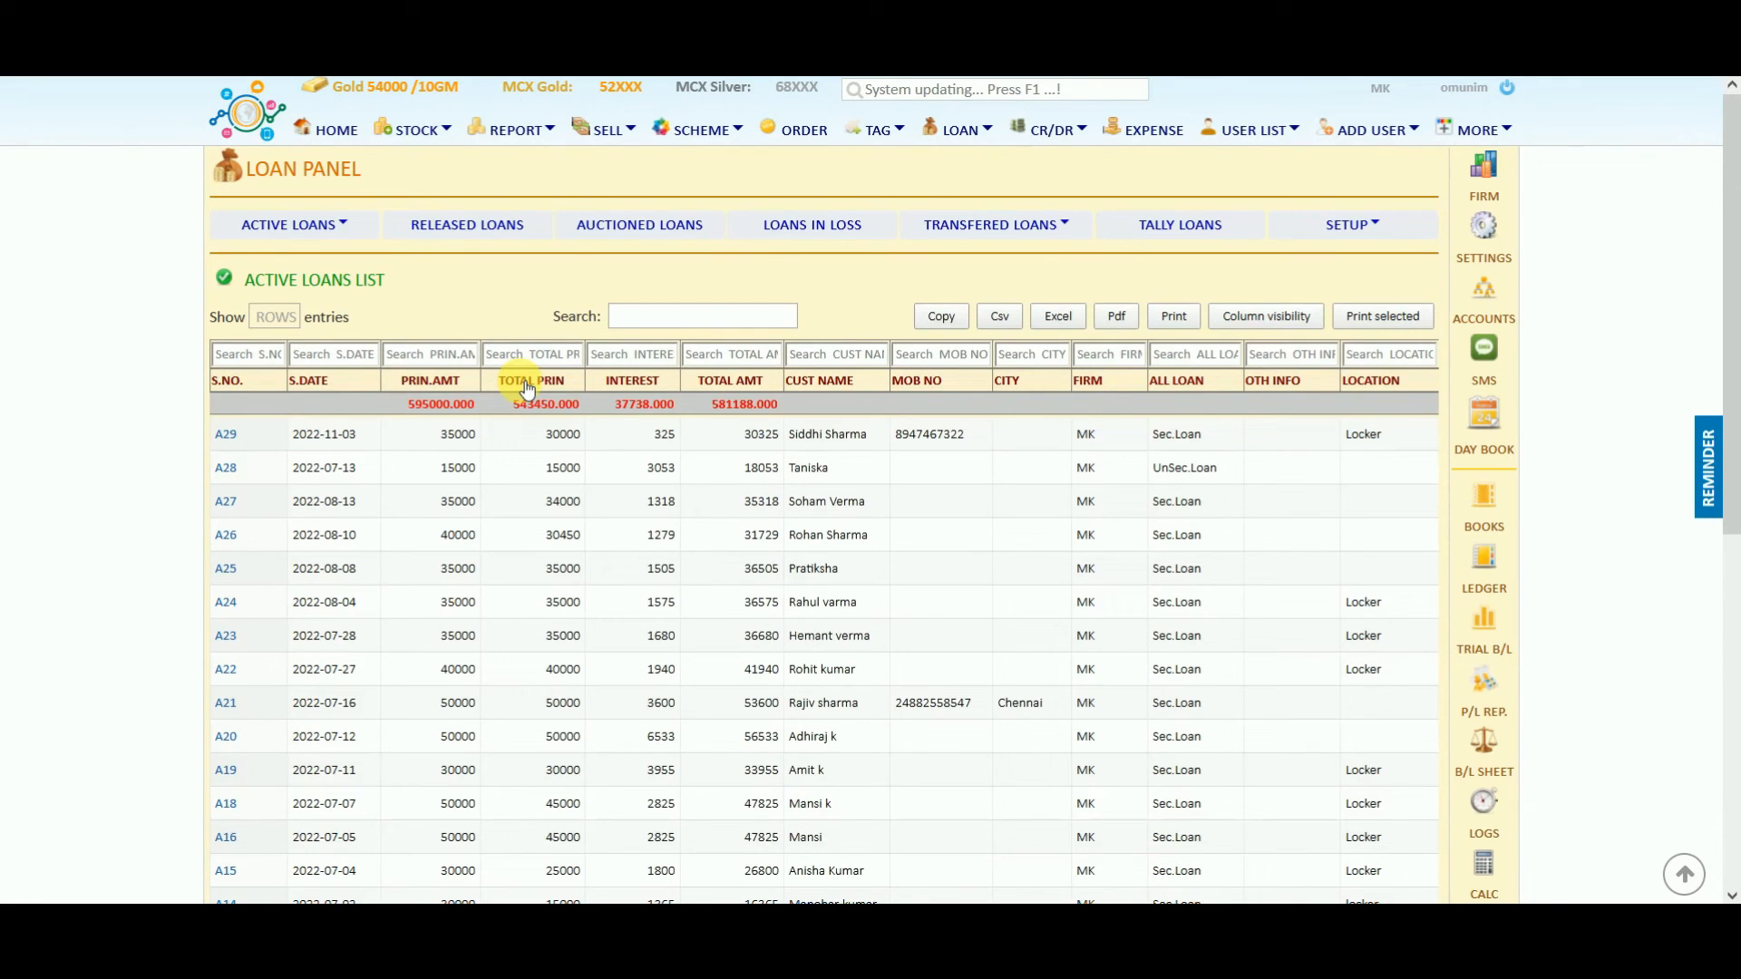
left_click_drag(1734, 345, 1734, 427)
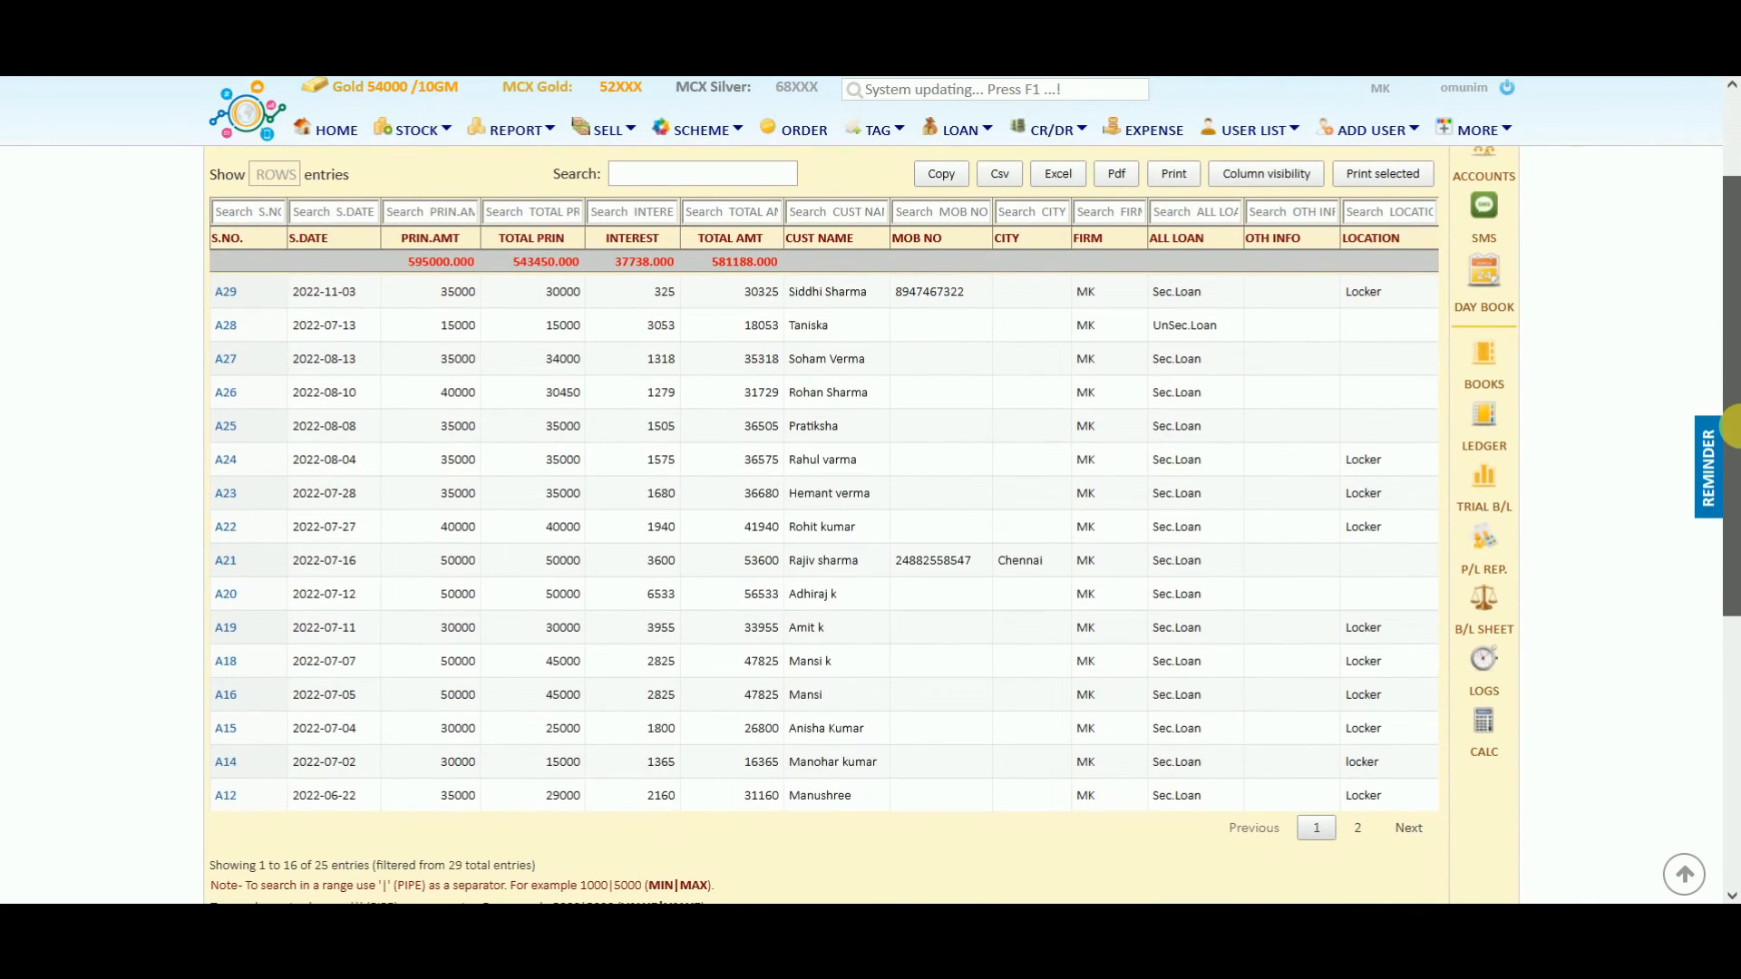
left_click_drag(1734, 426, 1721, 369)
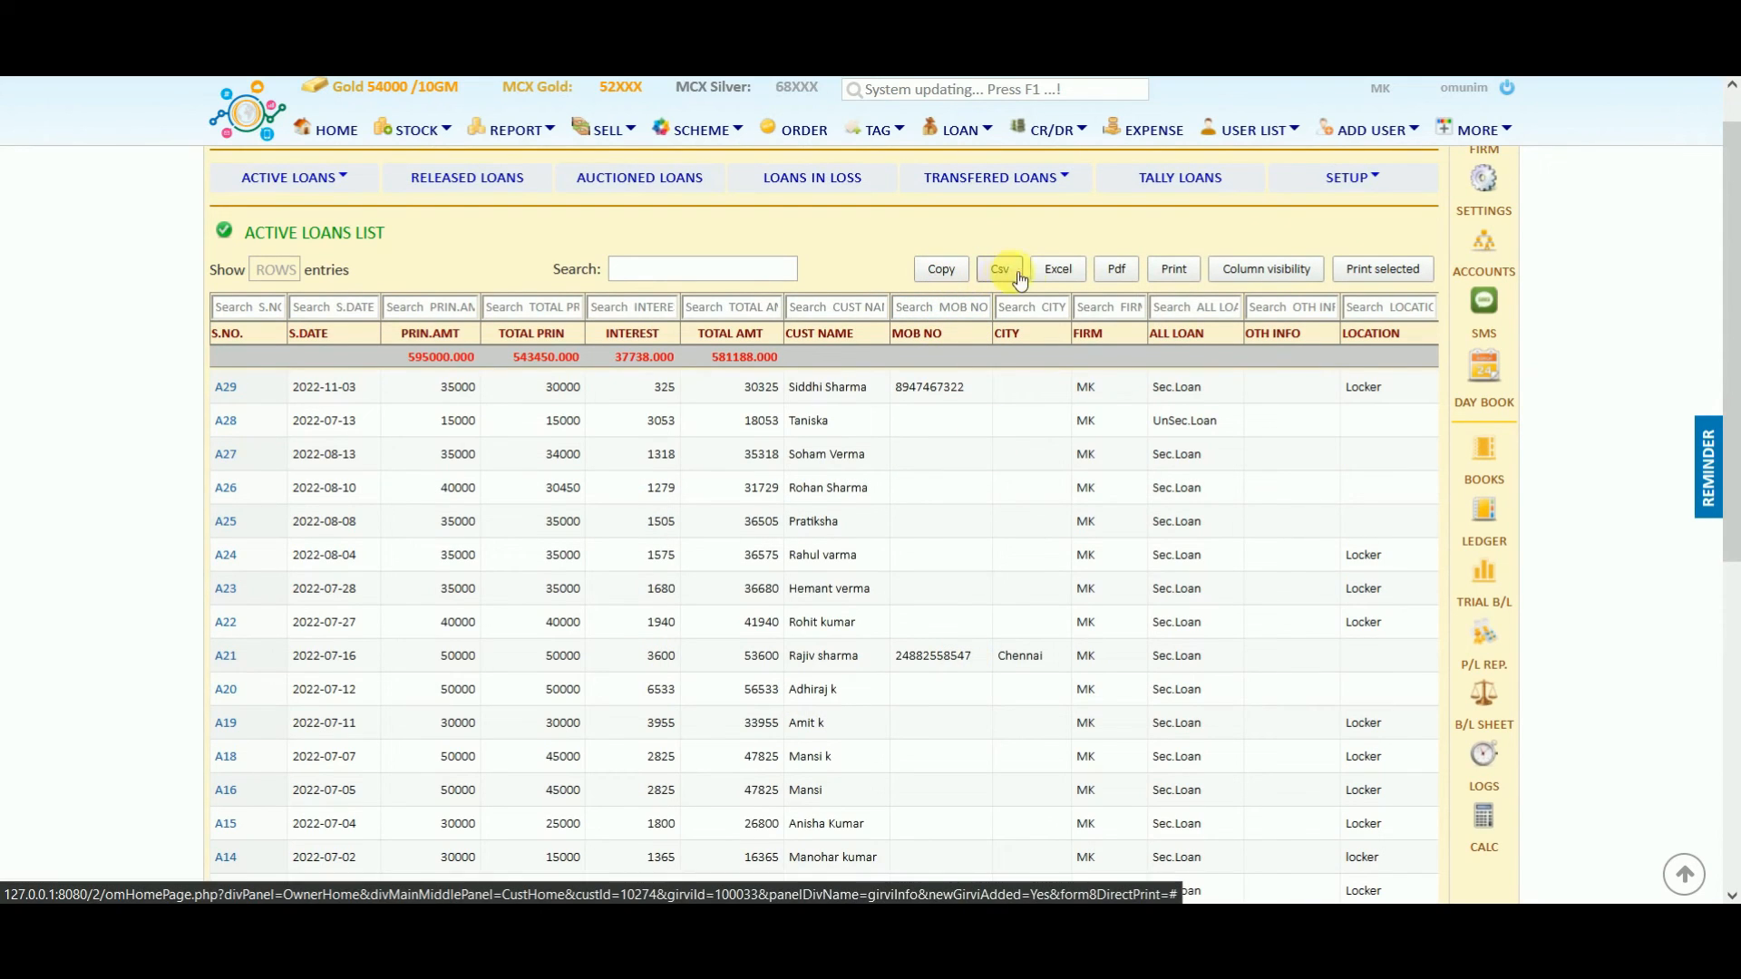
Export the active loans list to Excel, open it in WPS Office, then view released loans.
left_click(1061, 273)
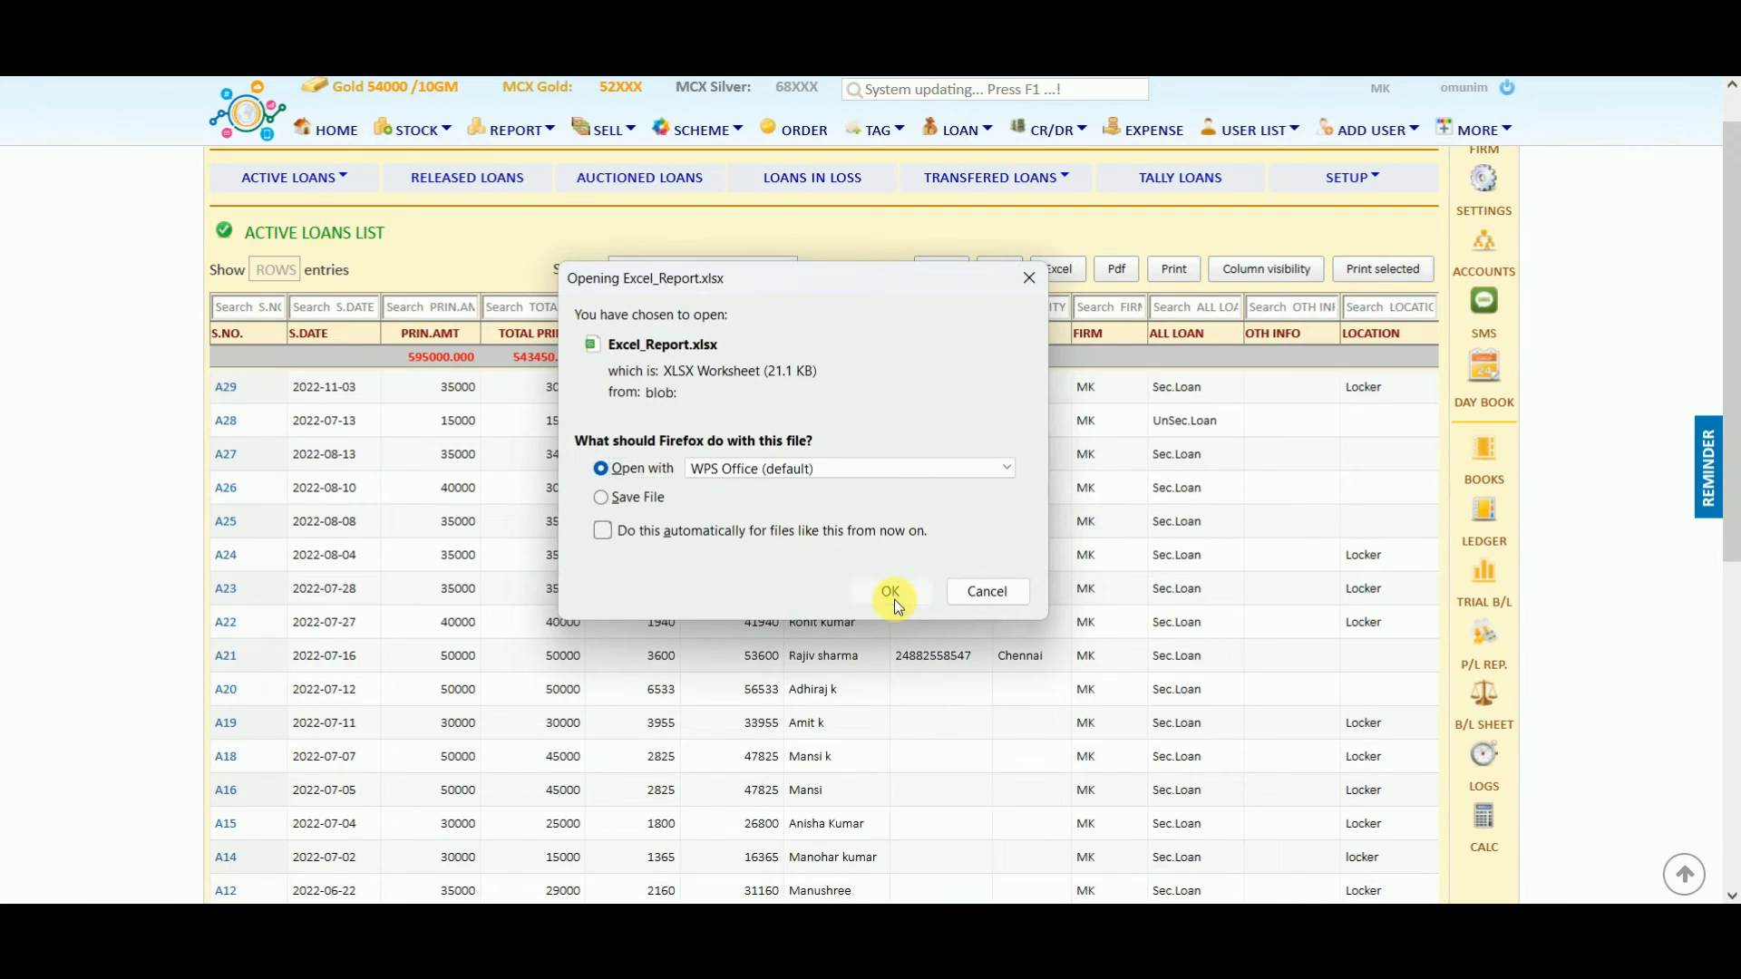
left_click(891, 594)
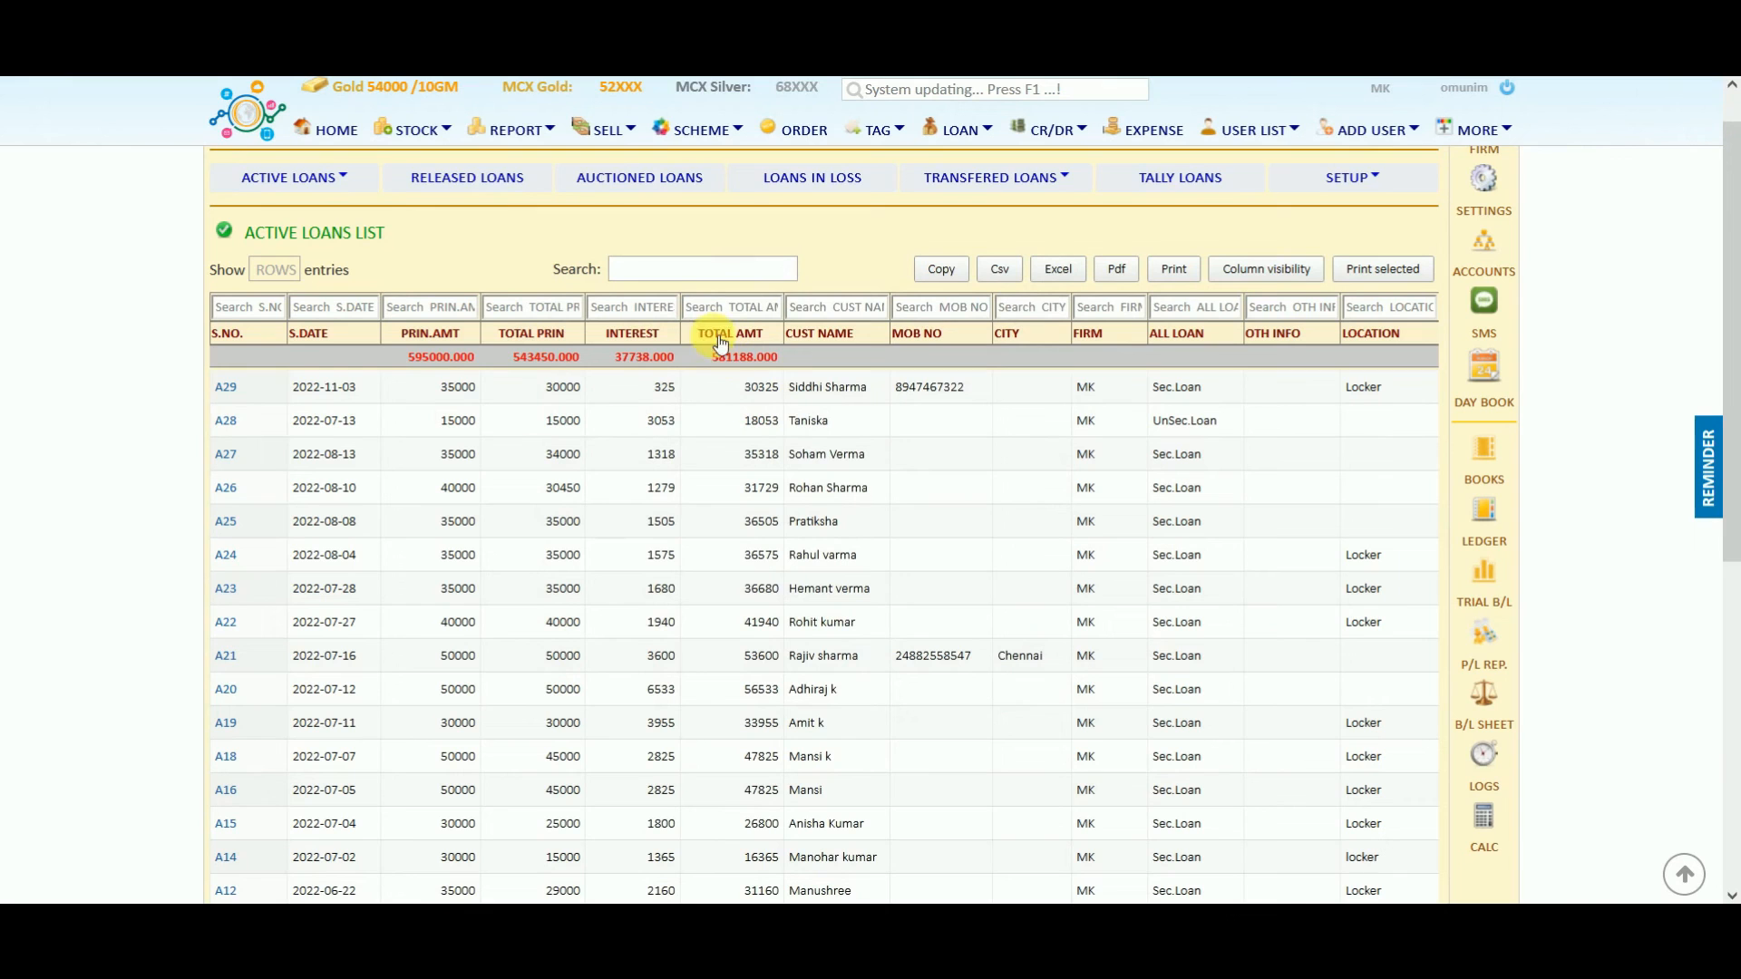
left_click(469, 180)
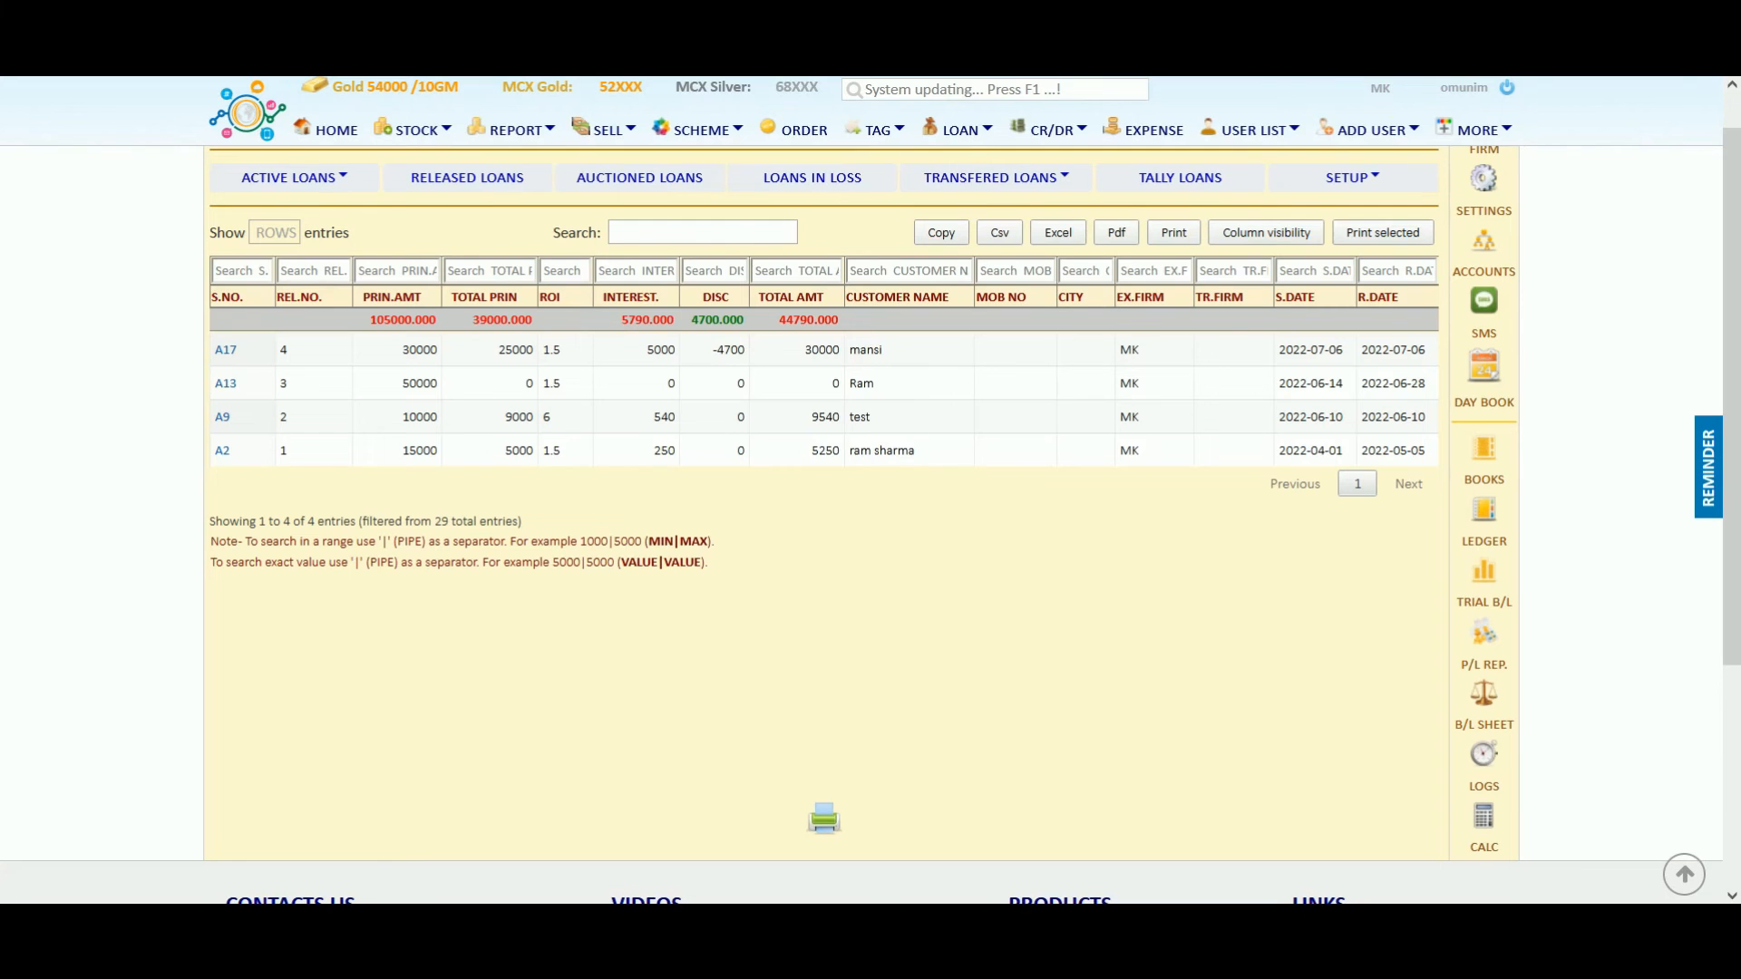
Review released loans, loans in loss and the full loan list, then go to udhaar records.
left_click(504, 184)
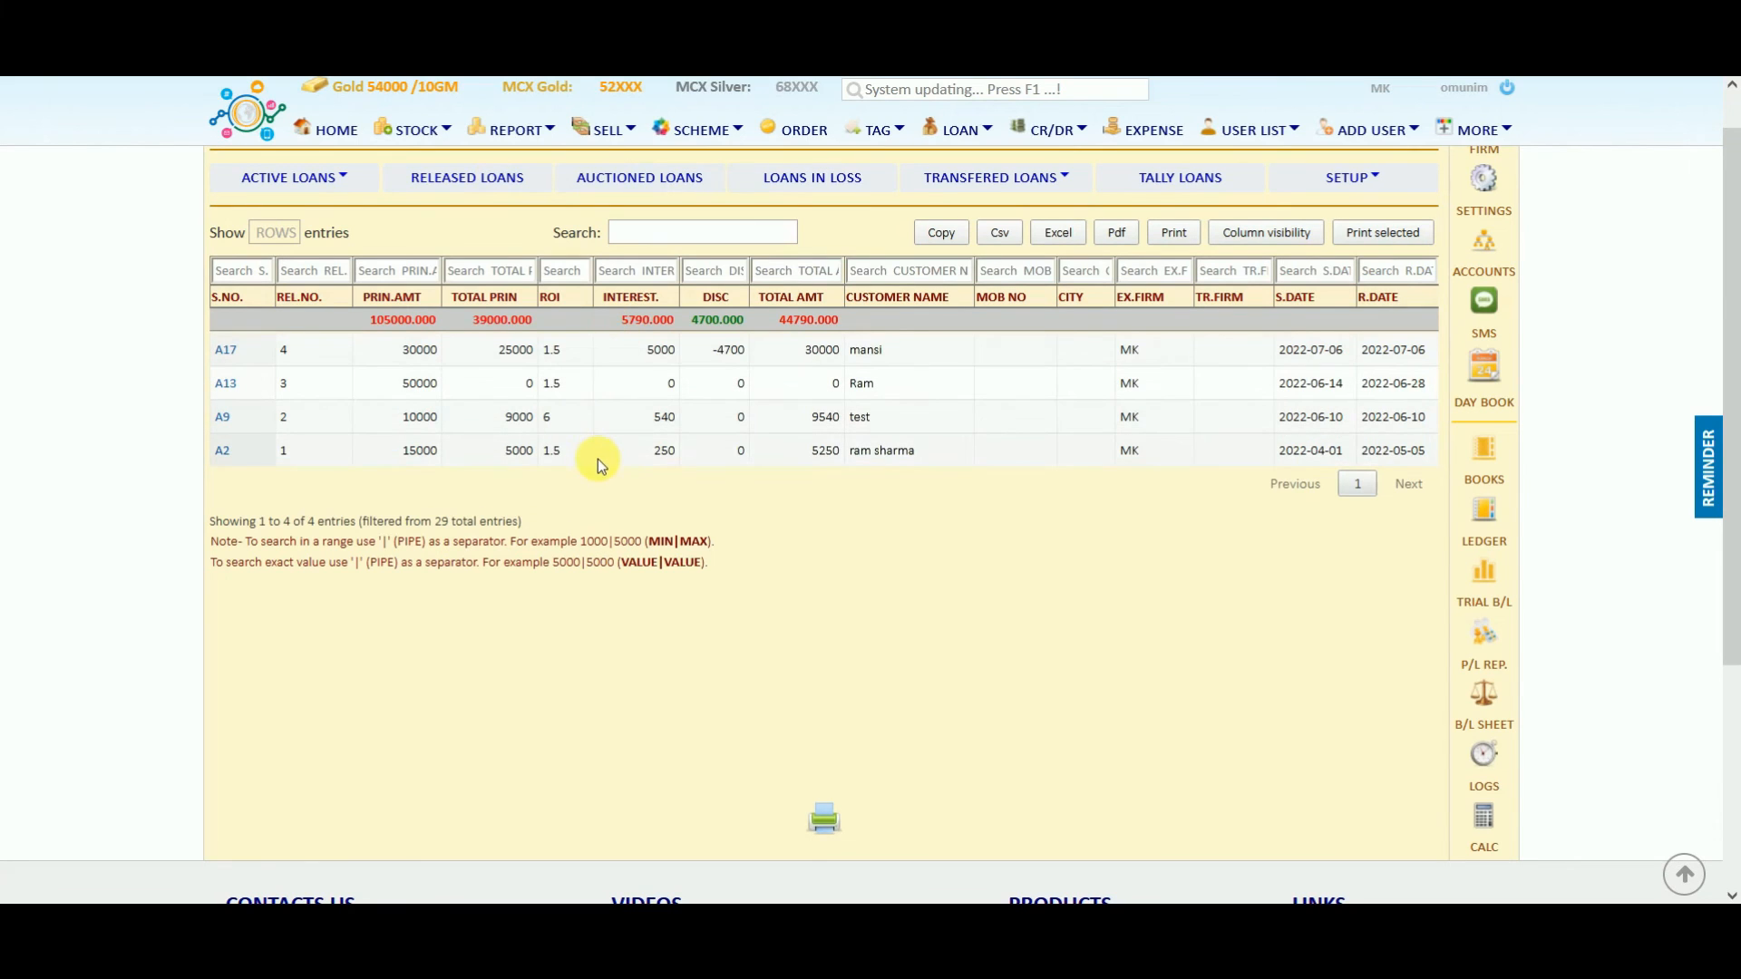
left_click(808, 193)
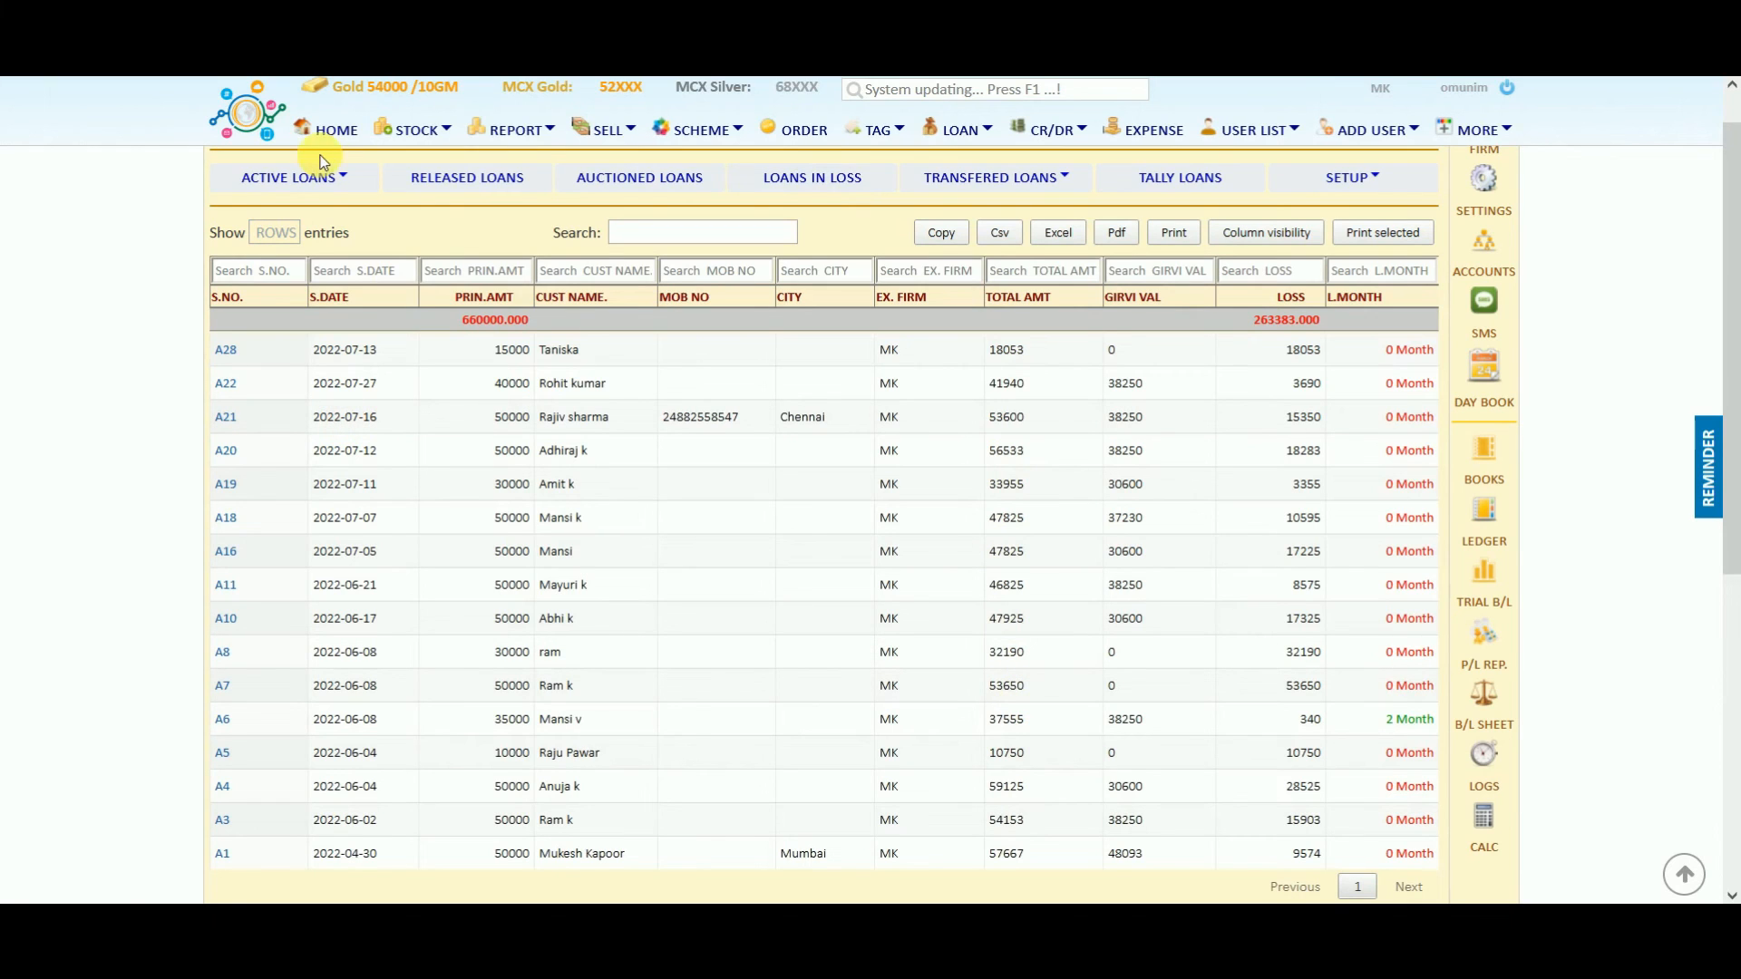
left_click(349, 184)
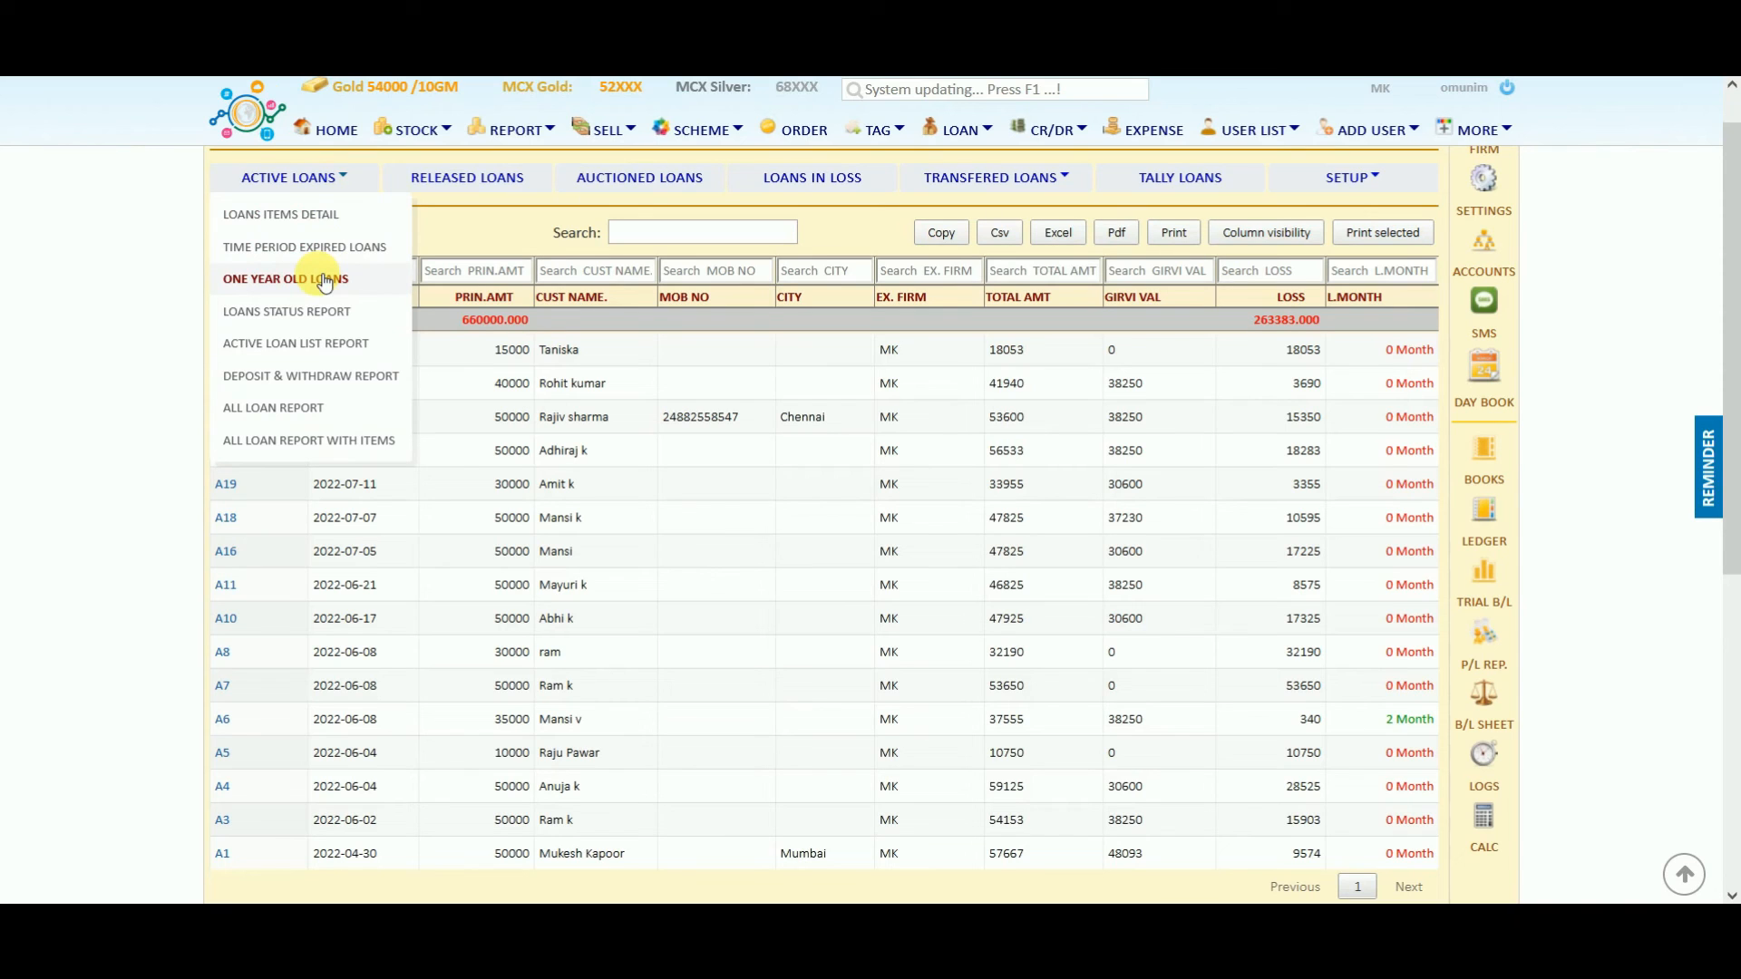
left_click(957, 136)
left_click(1066, 133)
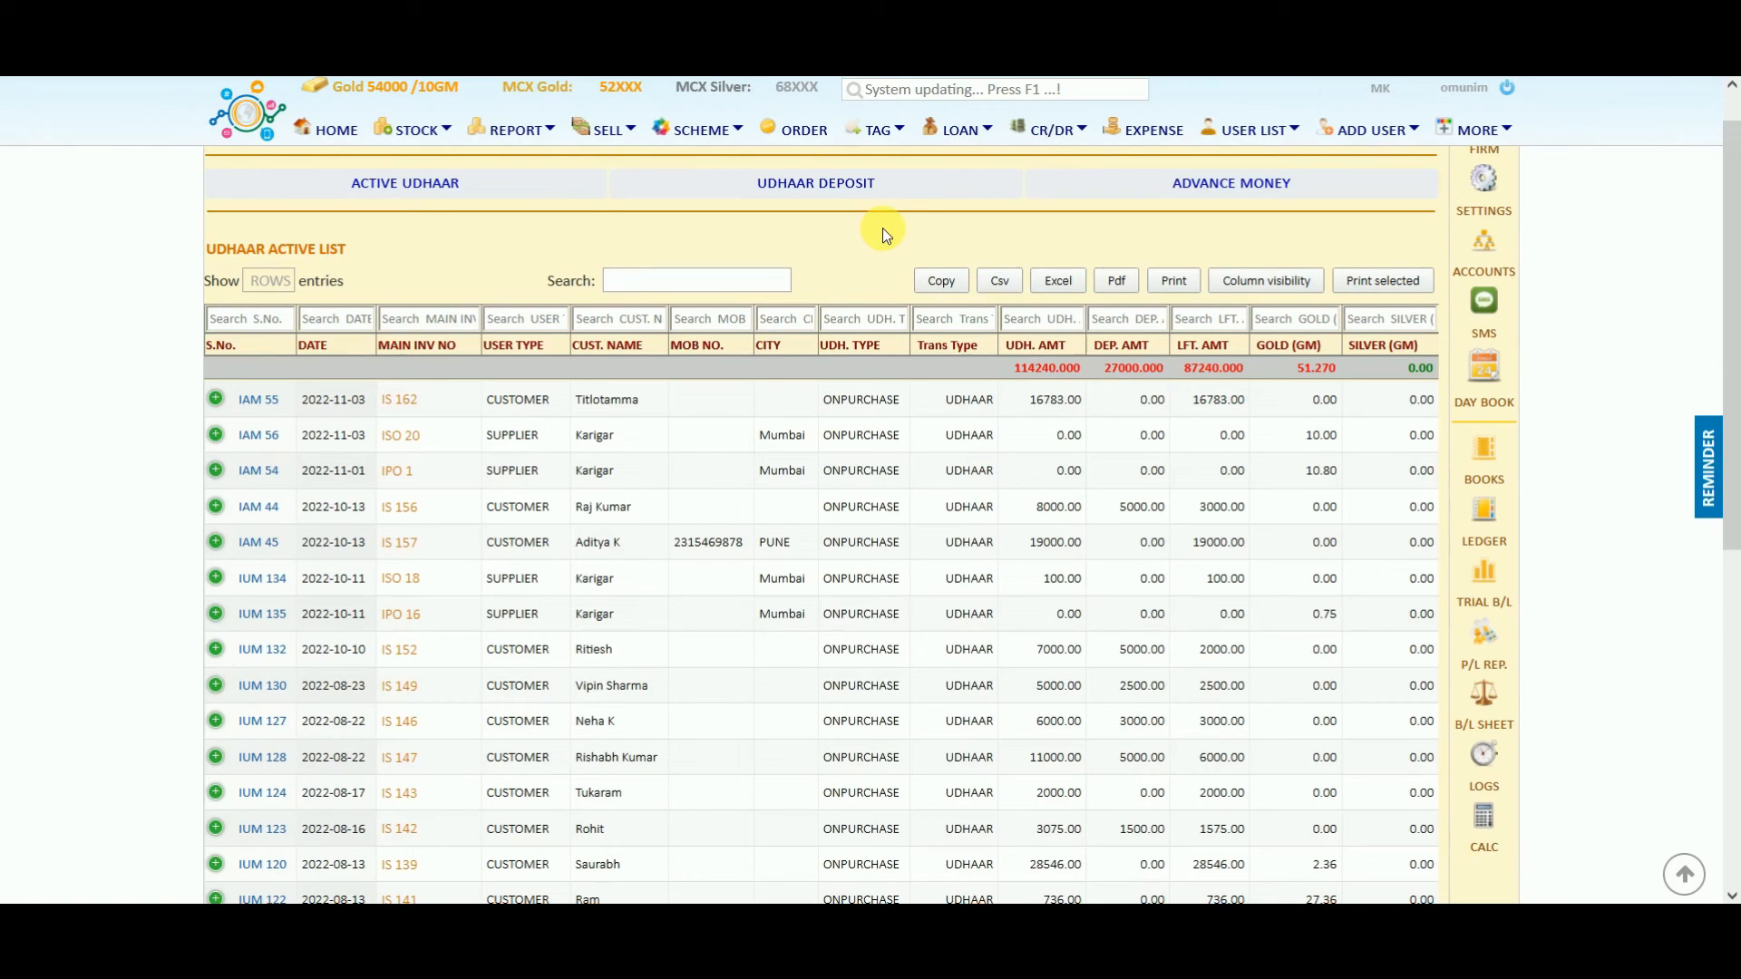
Browse the active udhaar, udhaar deposit and advance money lists, then open the Customer List.
left_click(402, 186)
left_click(792, 194)
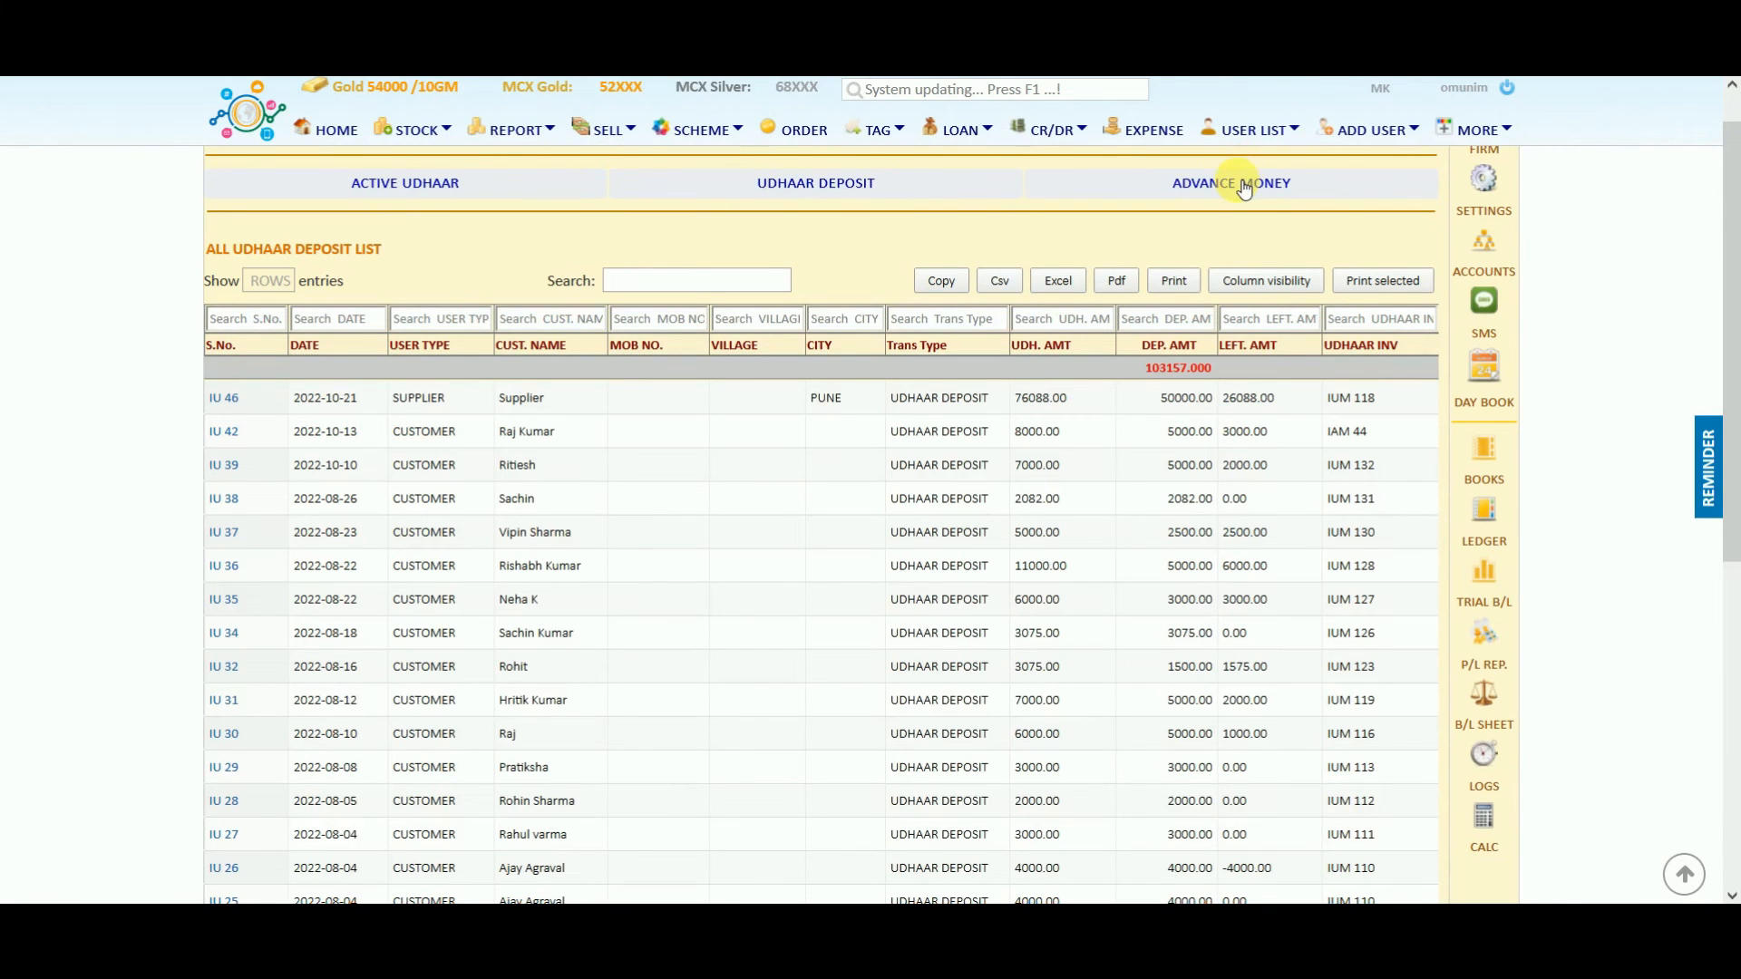
left_click(1246, 187)
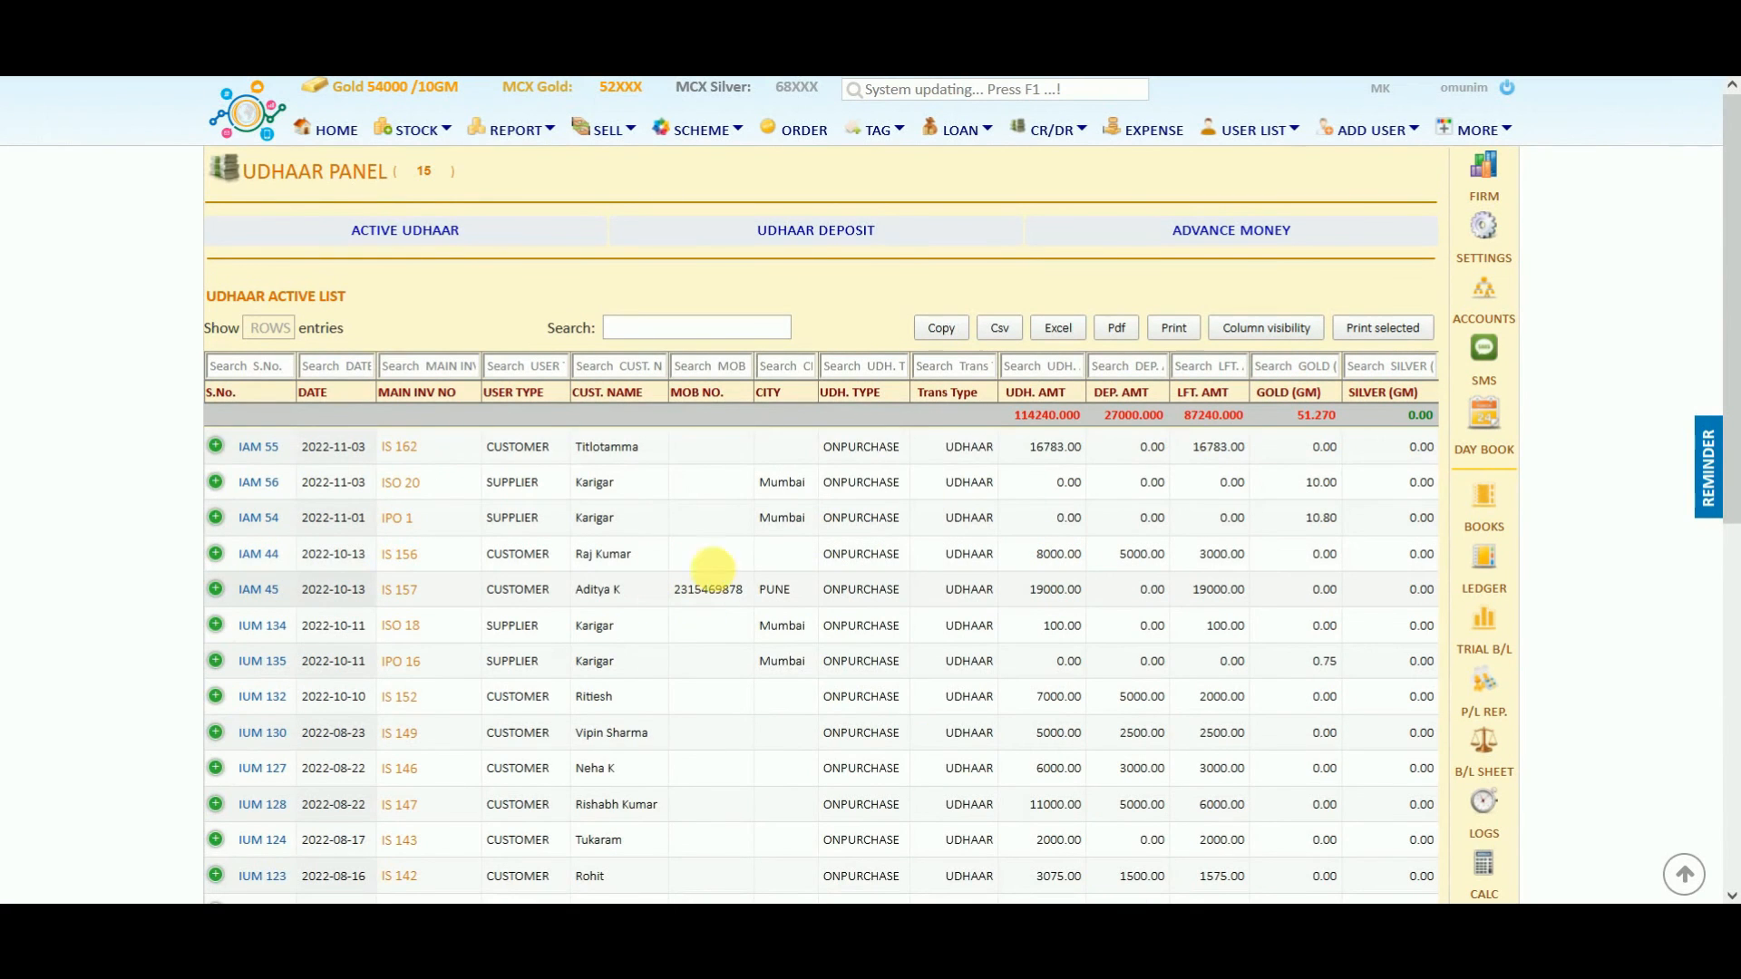
left_click(1256, 129)
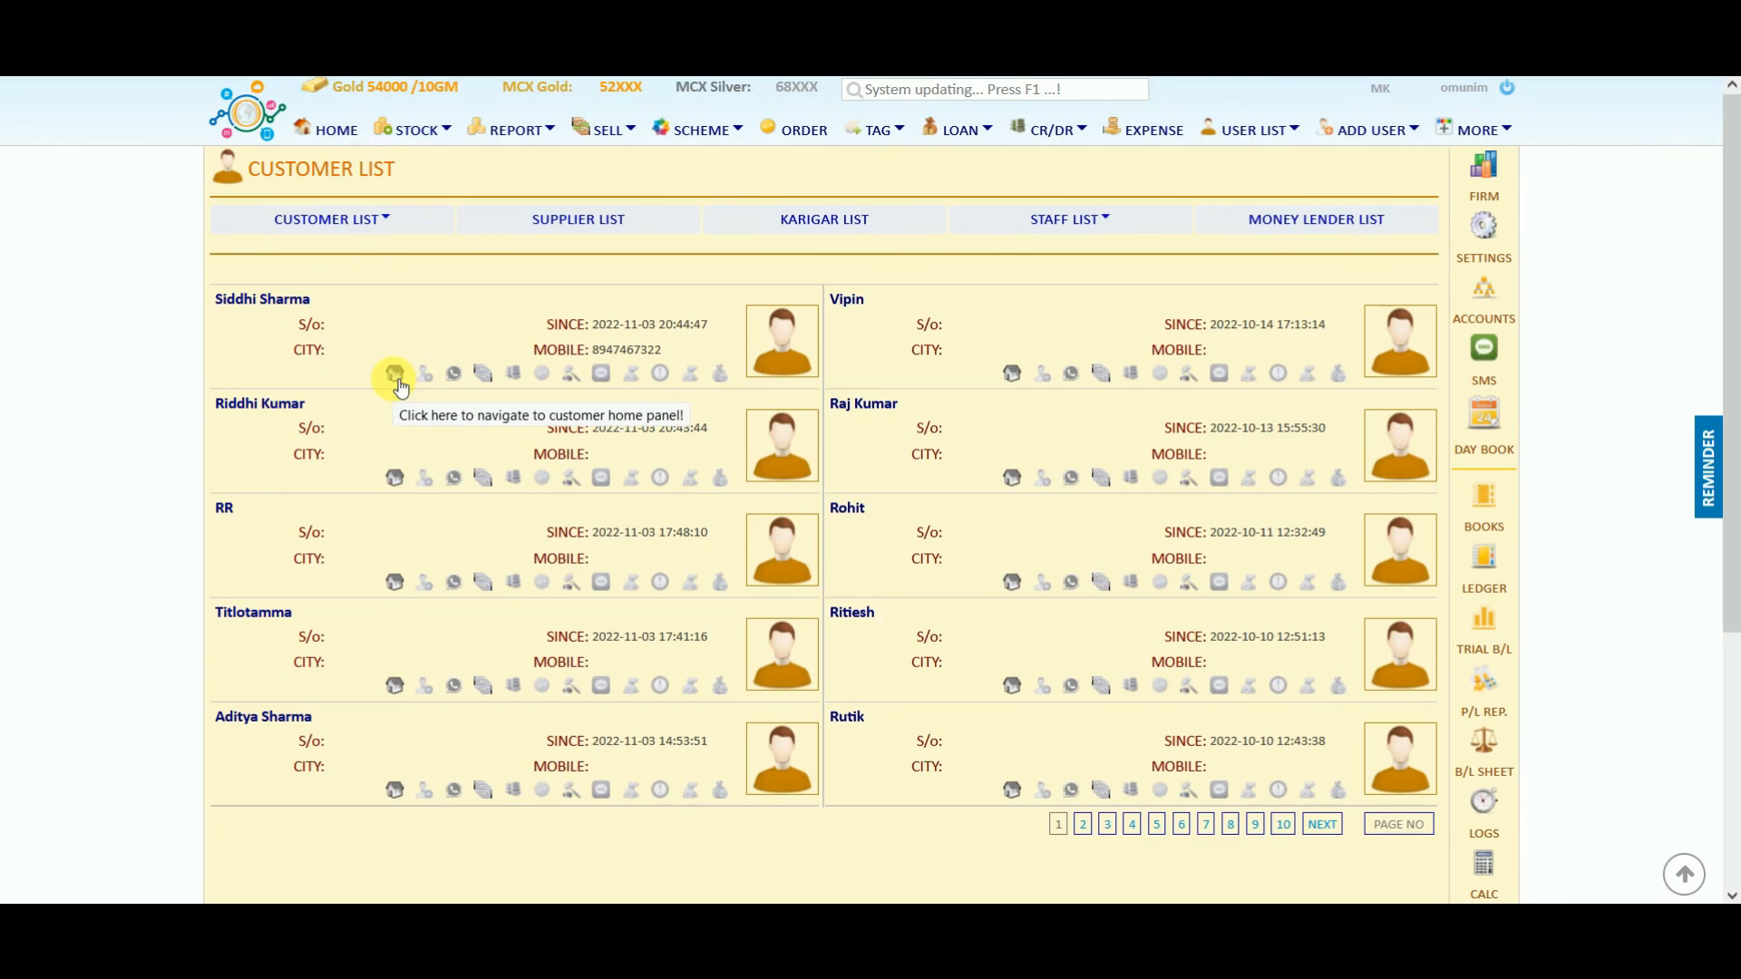
Try the customer's WhatsApp and SMS options, then open the 03 Nov 2022 Day Book.
left_click(451, 374)
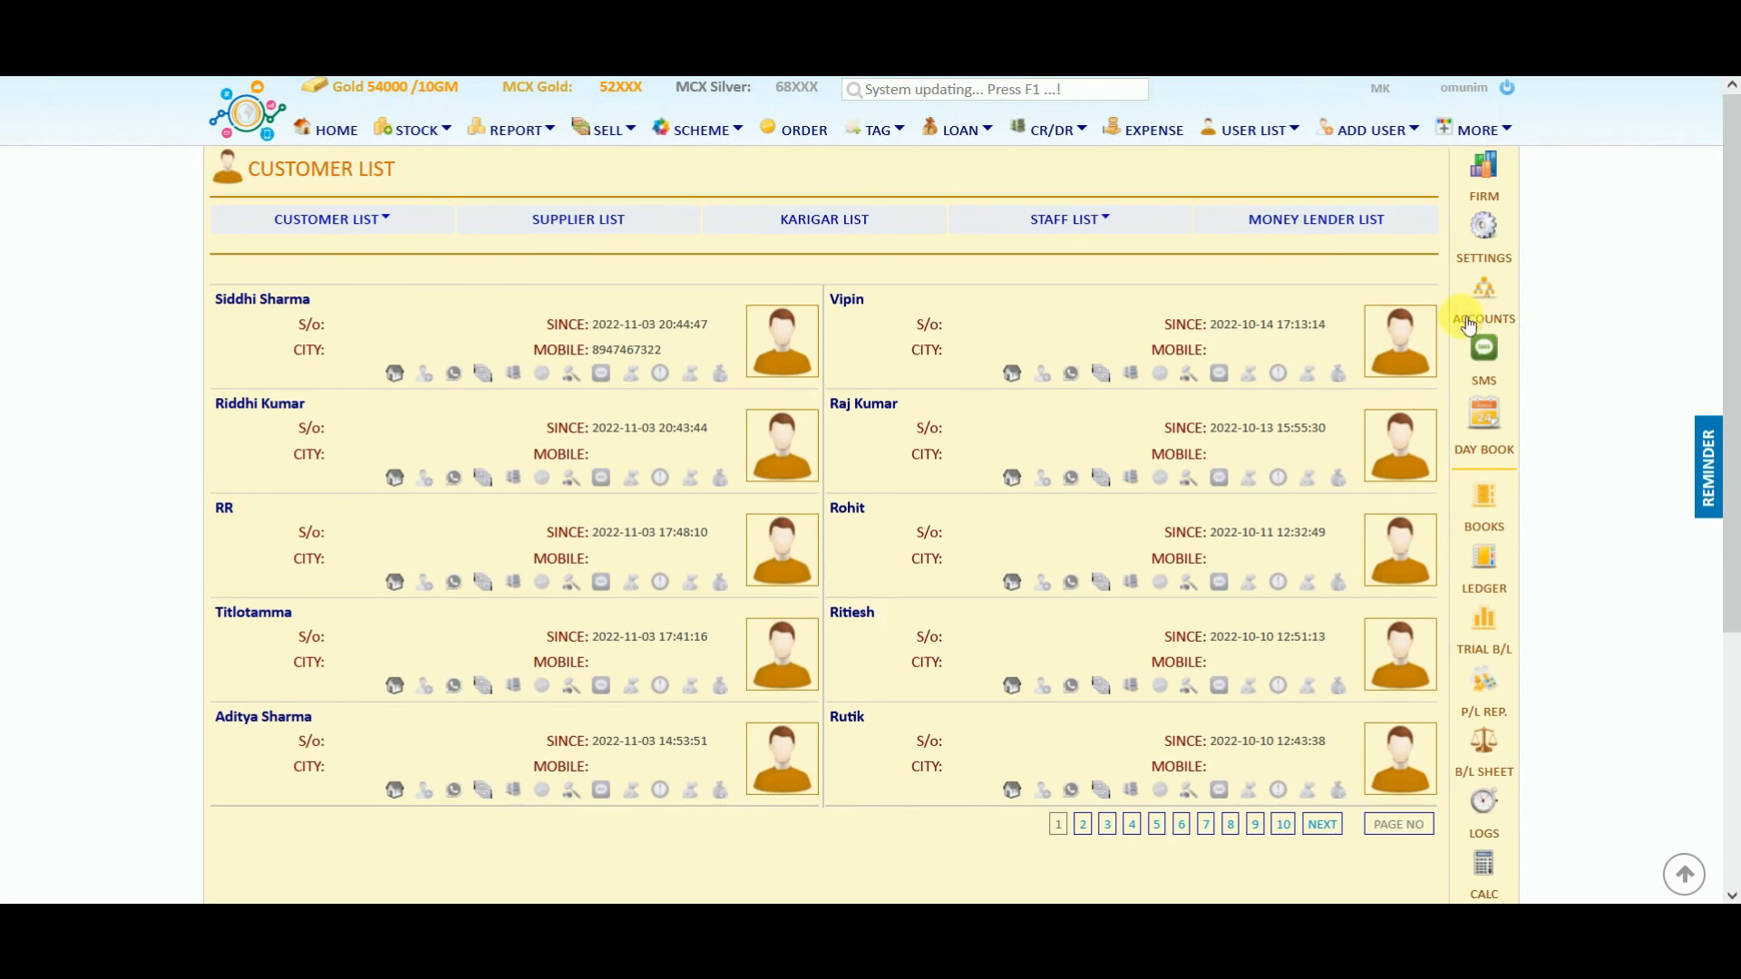
left_click(1487, 366)
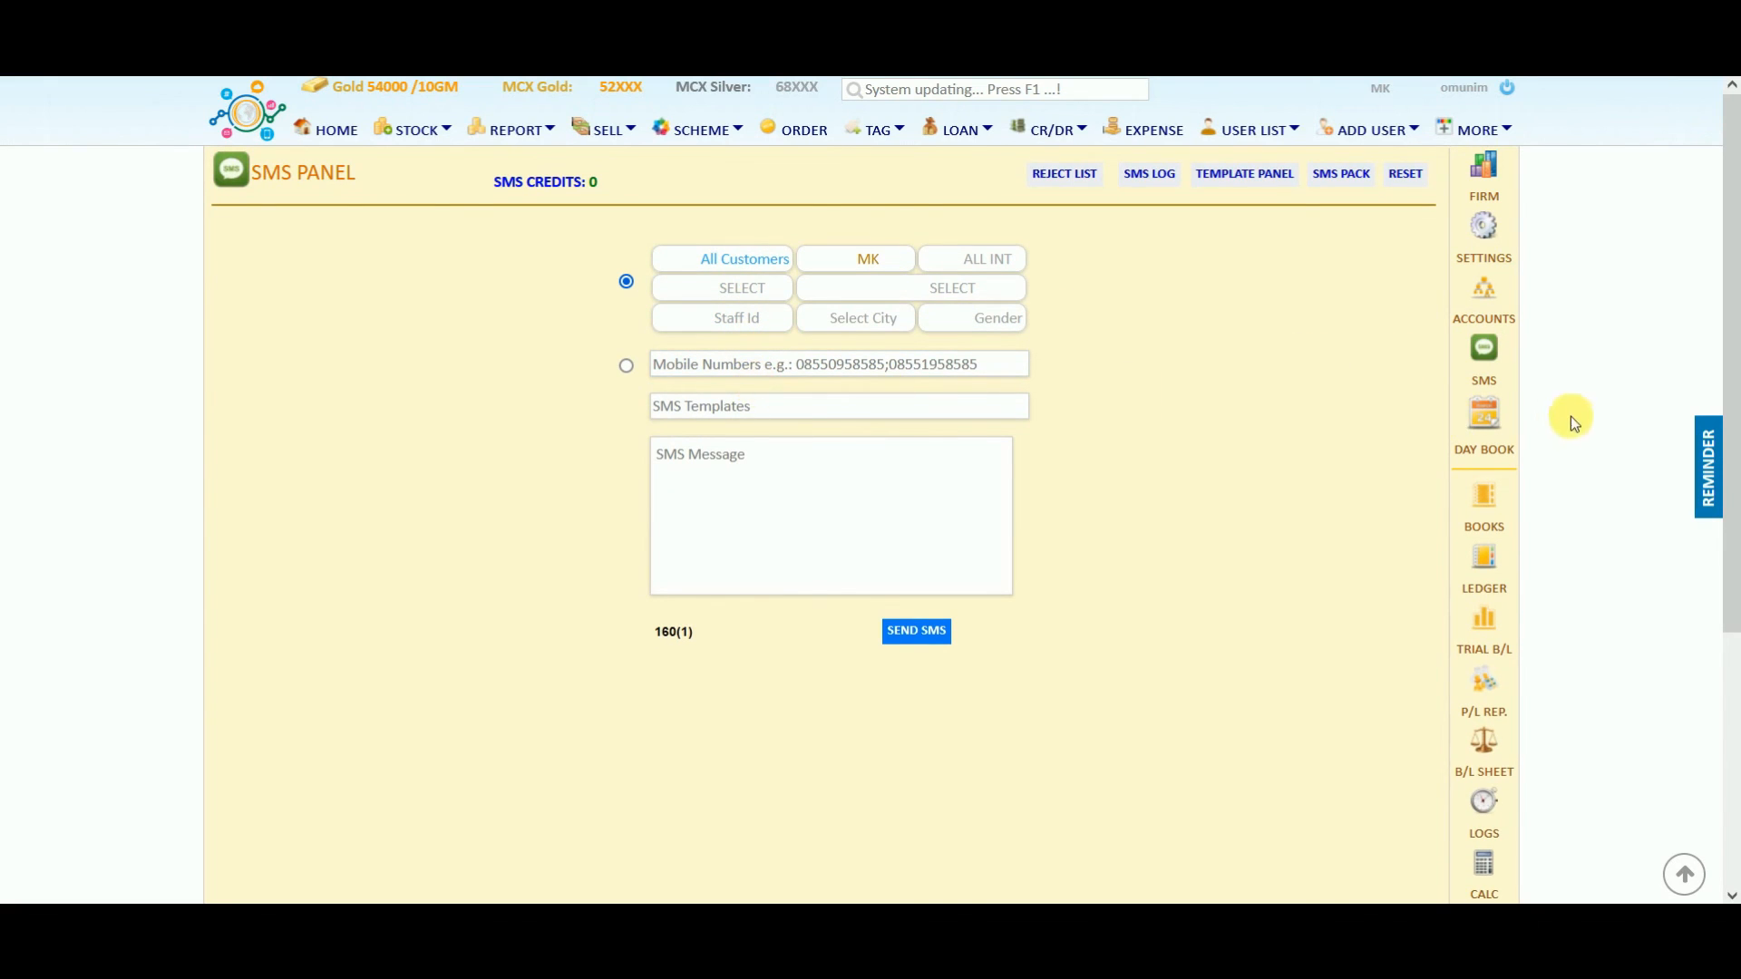
left_click(1489, 435)
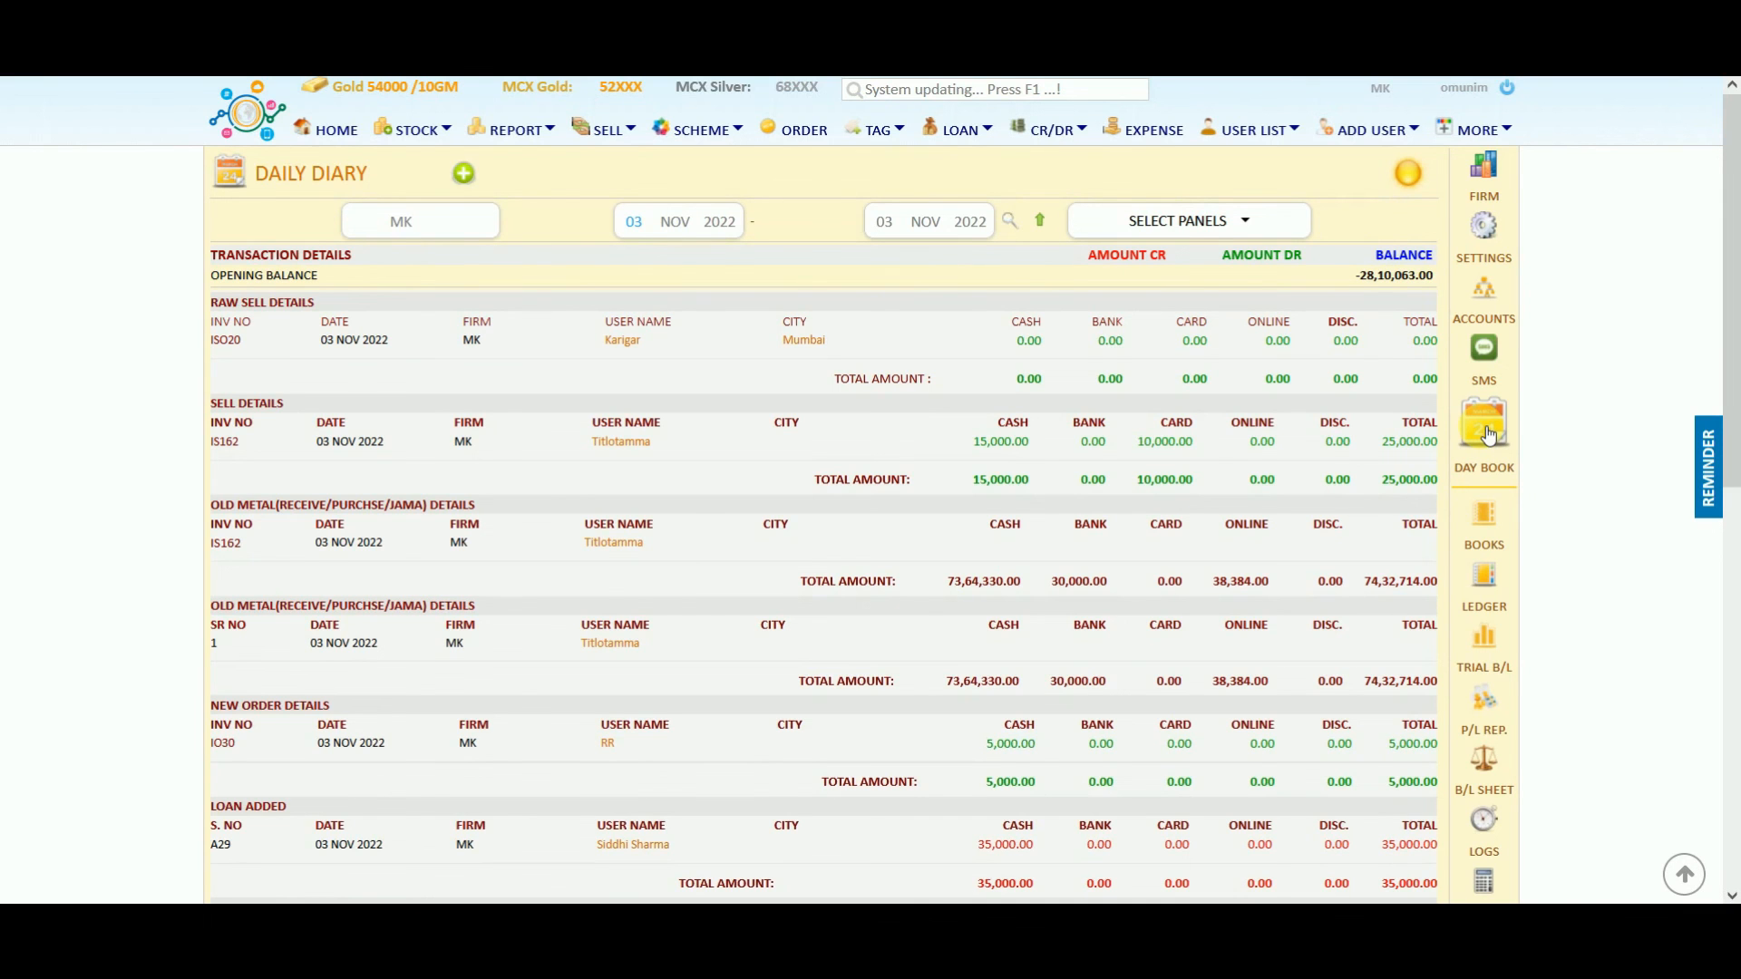
scroll(1232, 411, "down", 5)
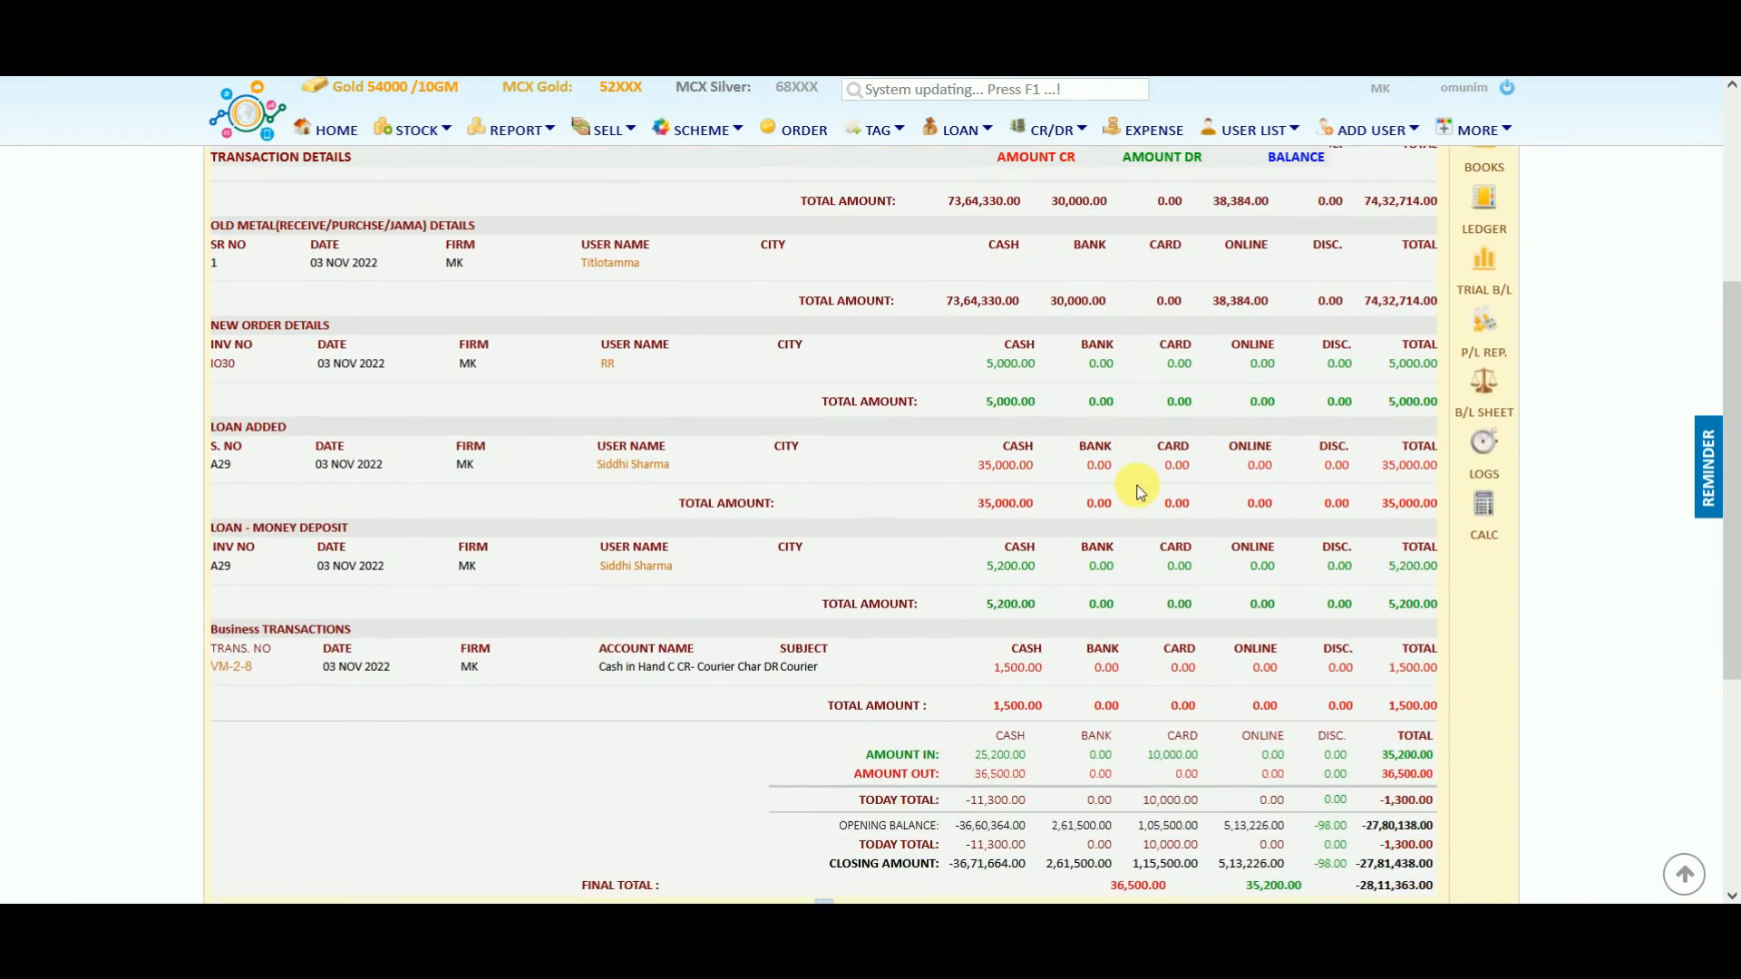
scroll(1140, 489, "down", 3)
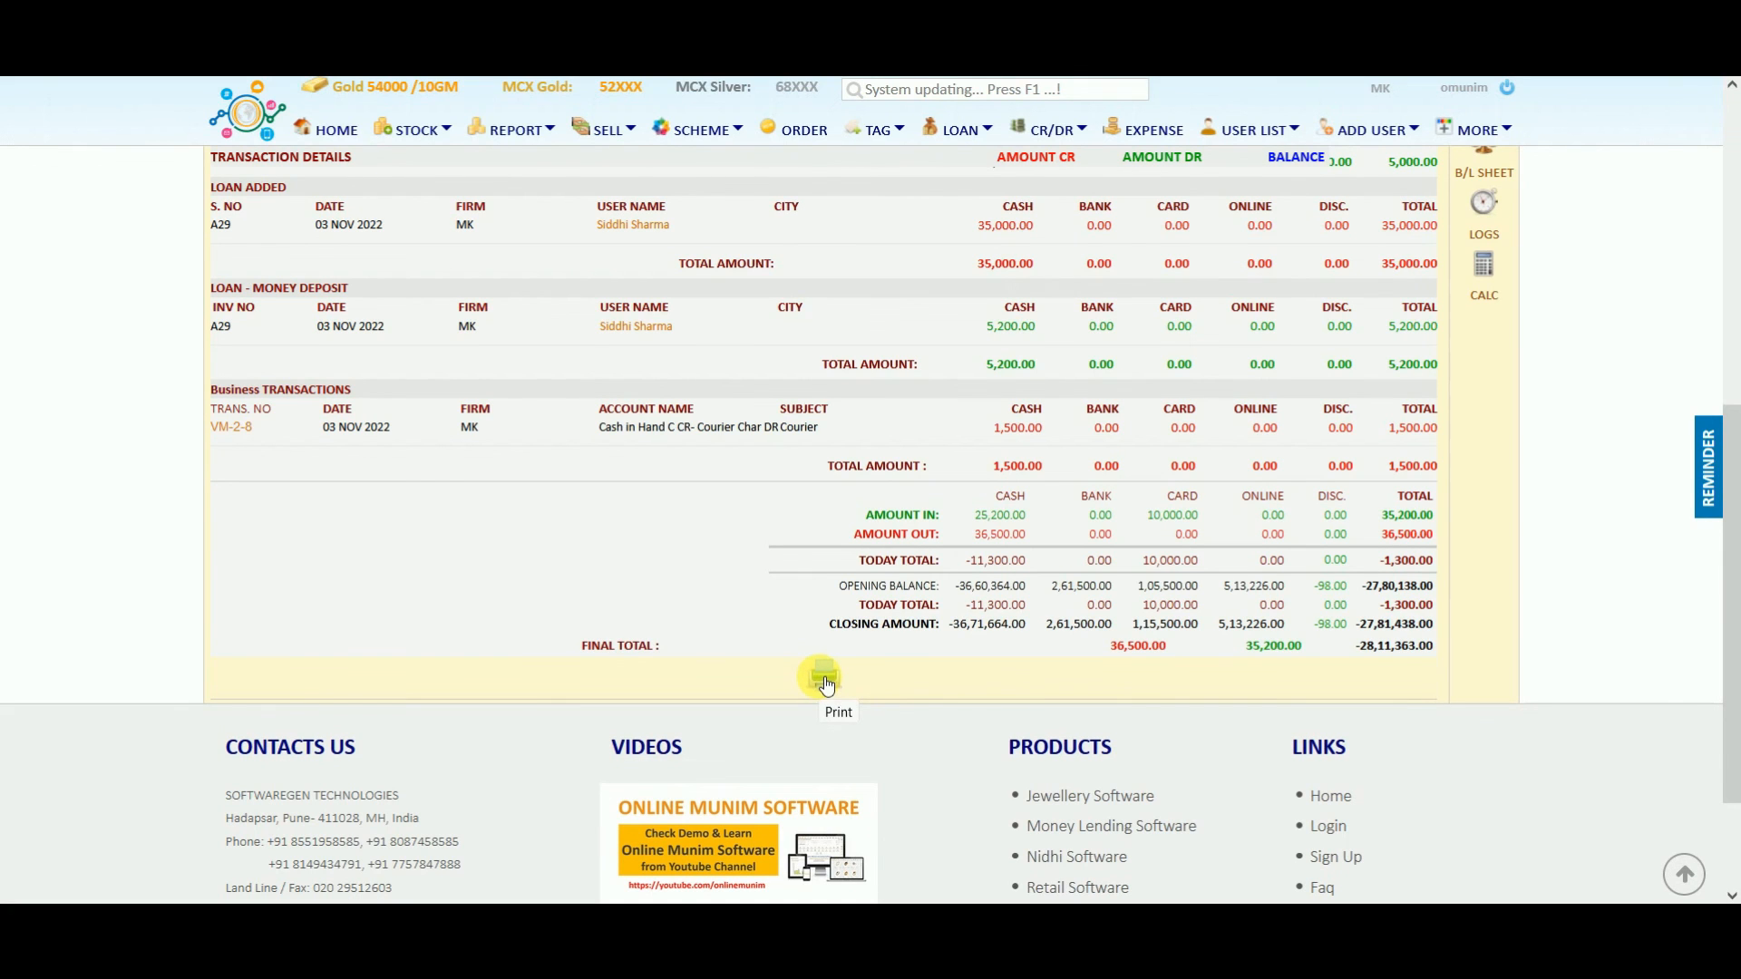
scroll(1350, 490, "up", 7)
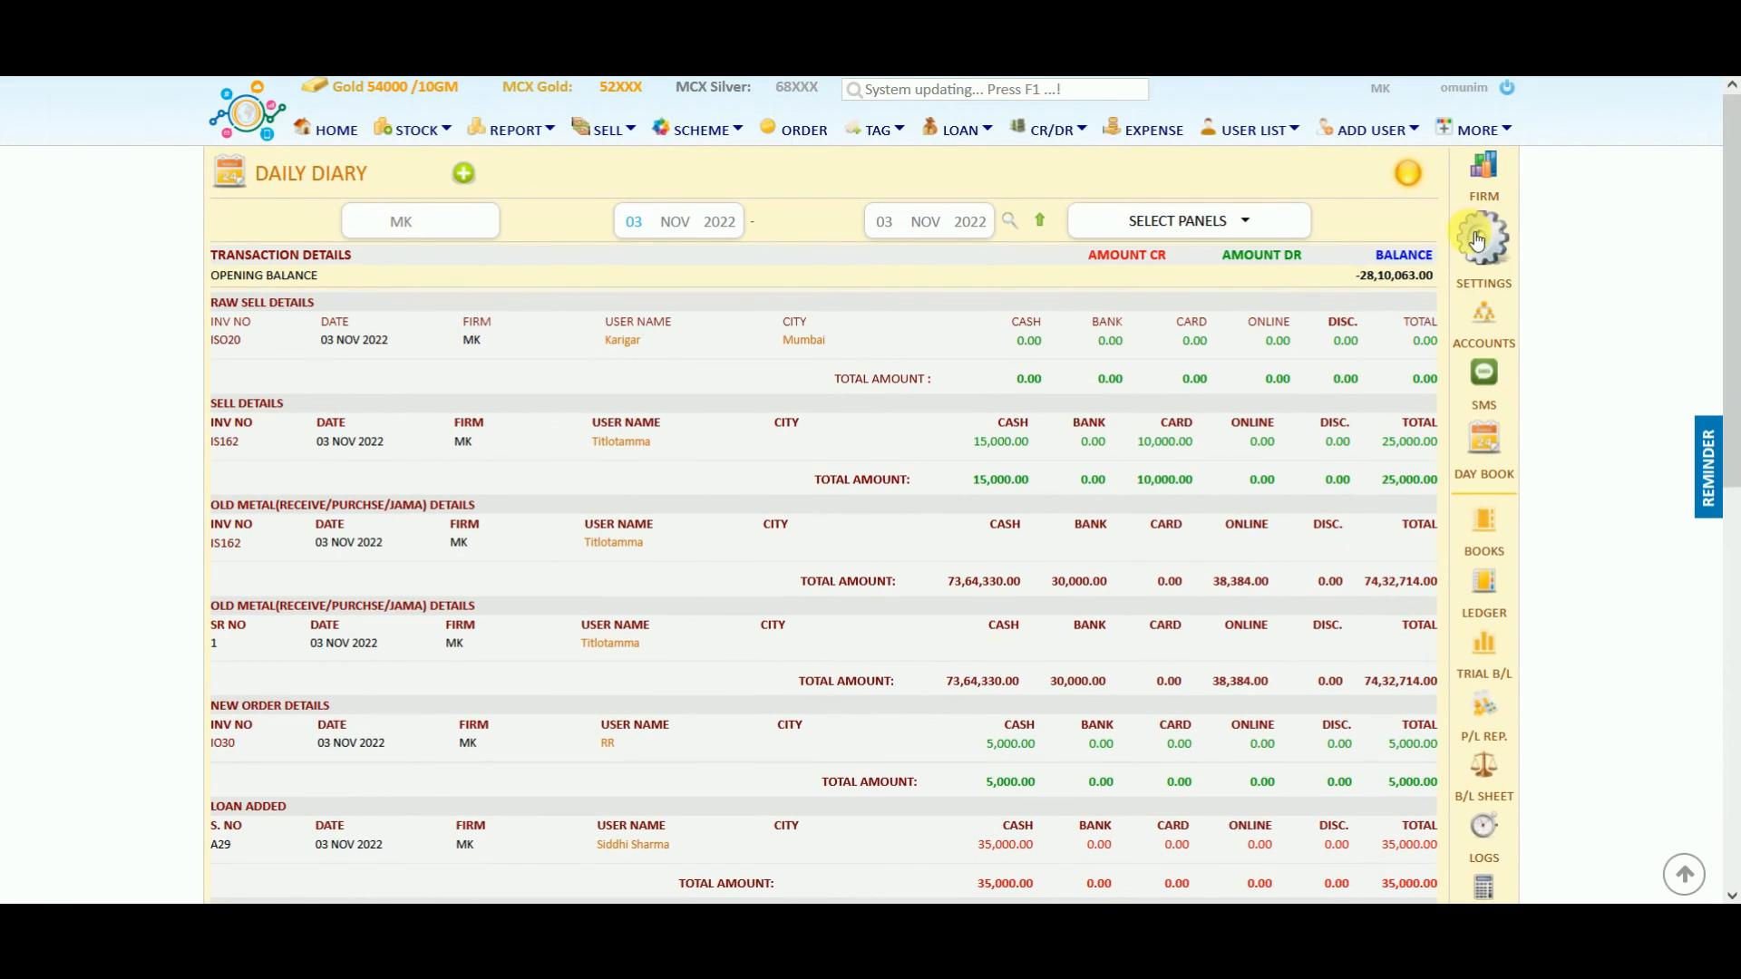
Check the DATA BACKUP settings: backup folder C:/OMBACKUP with Auto Backup enabled.
left_click(1482, 236)
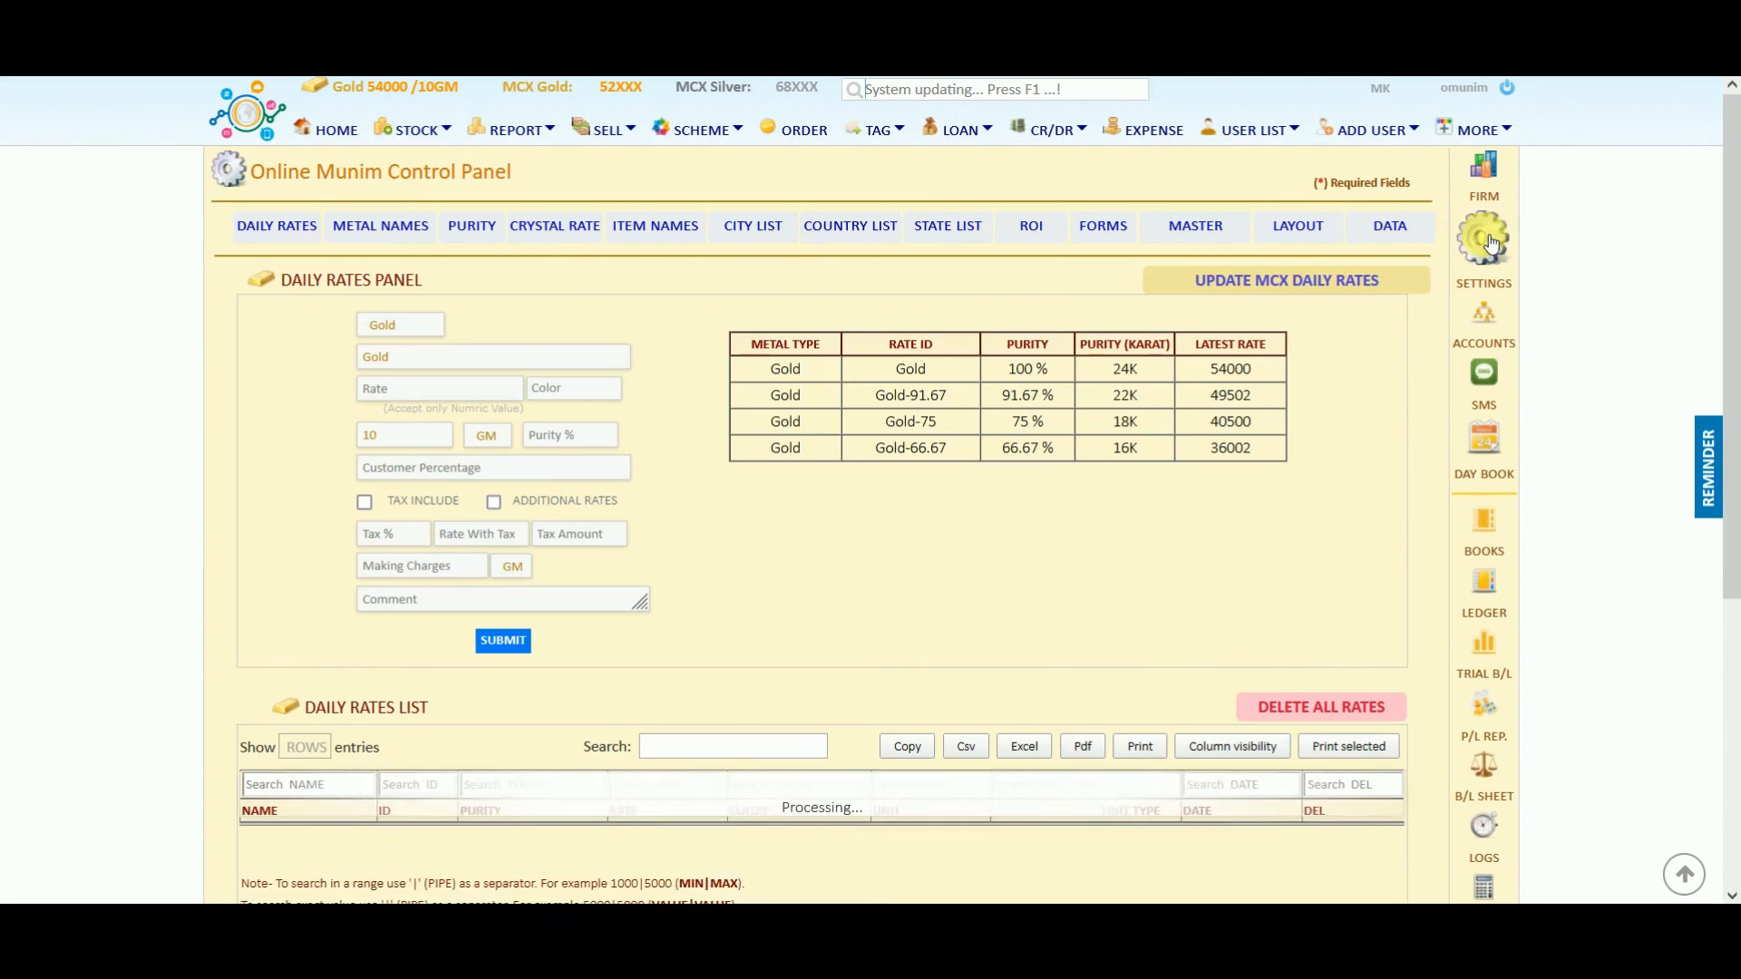
left_click(1394, 231)
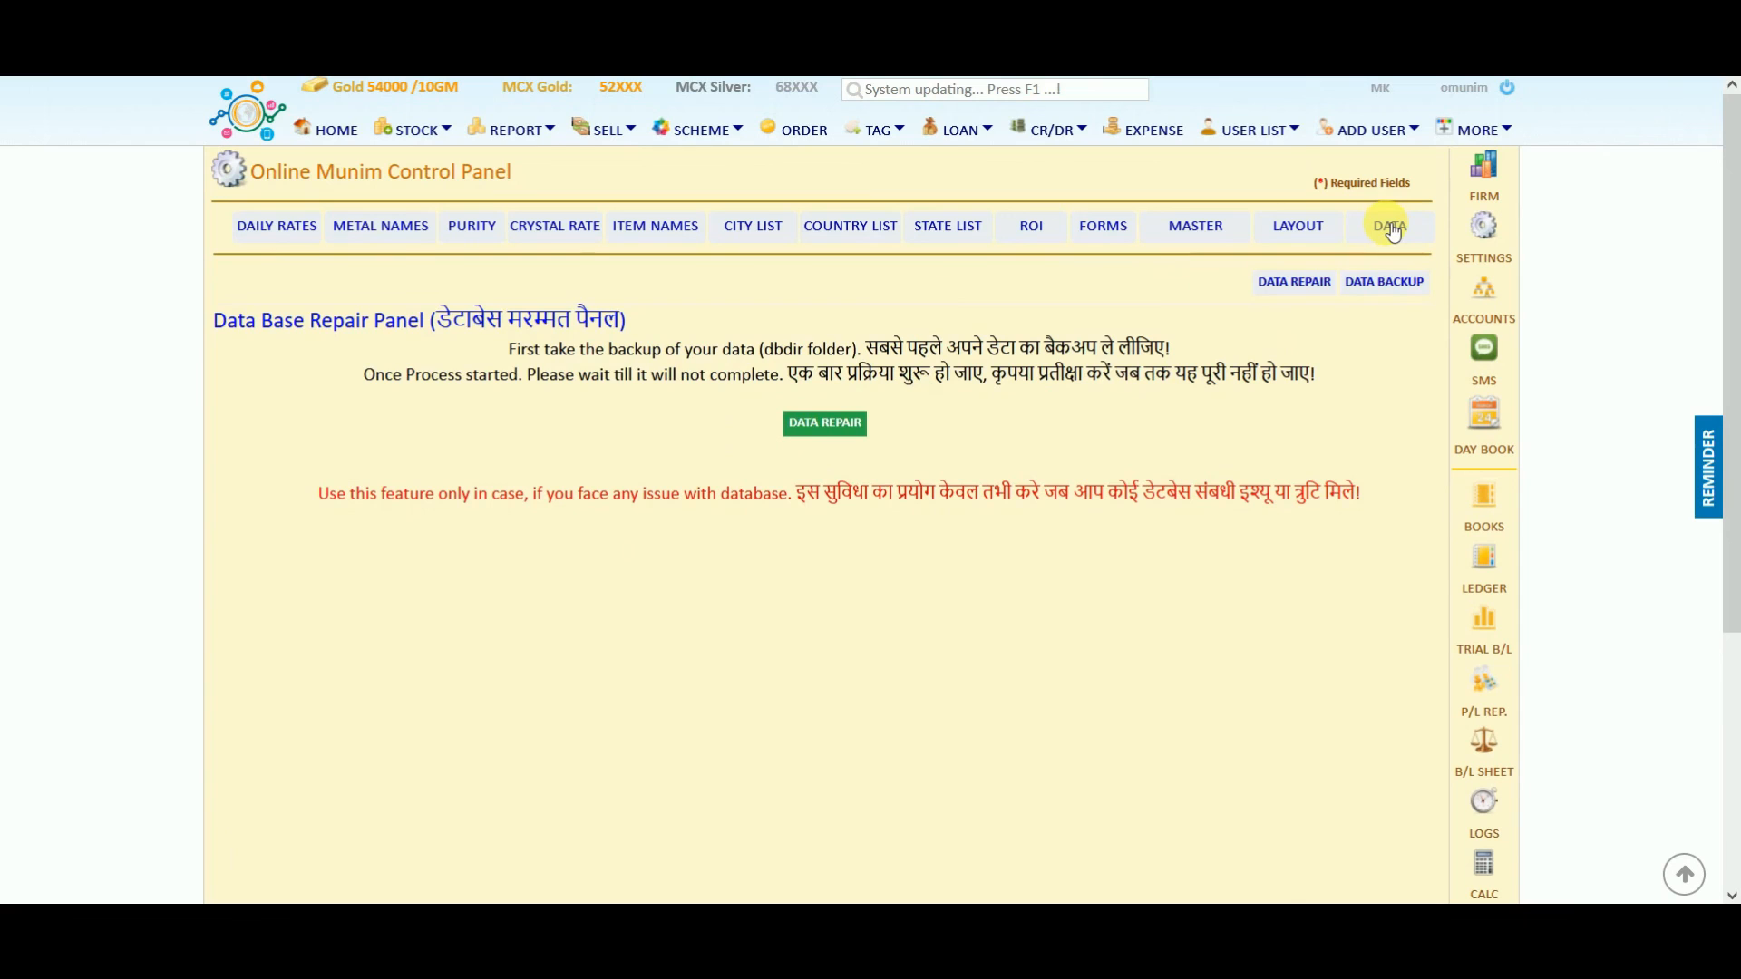
left_click(1385, 283)
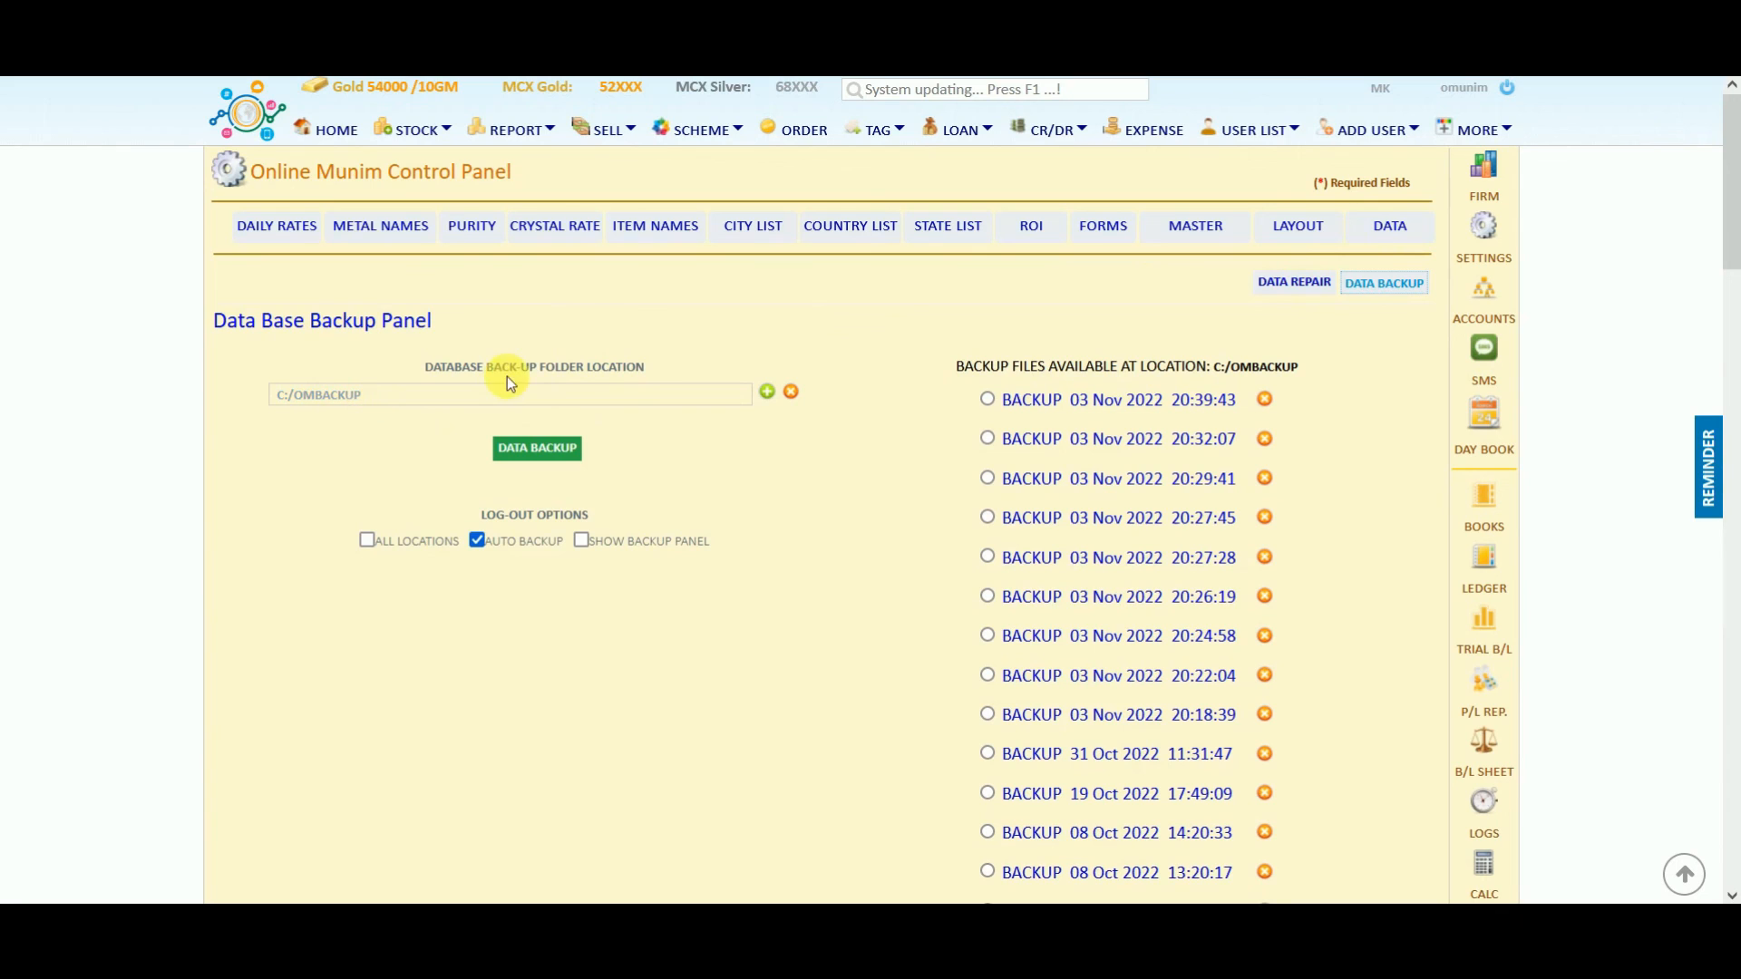
left_click(417, 395)
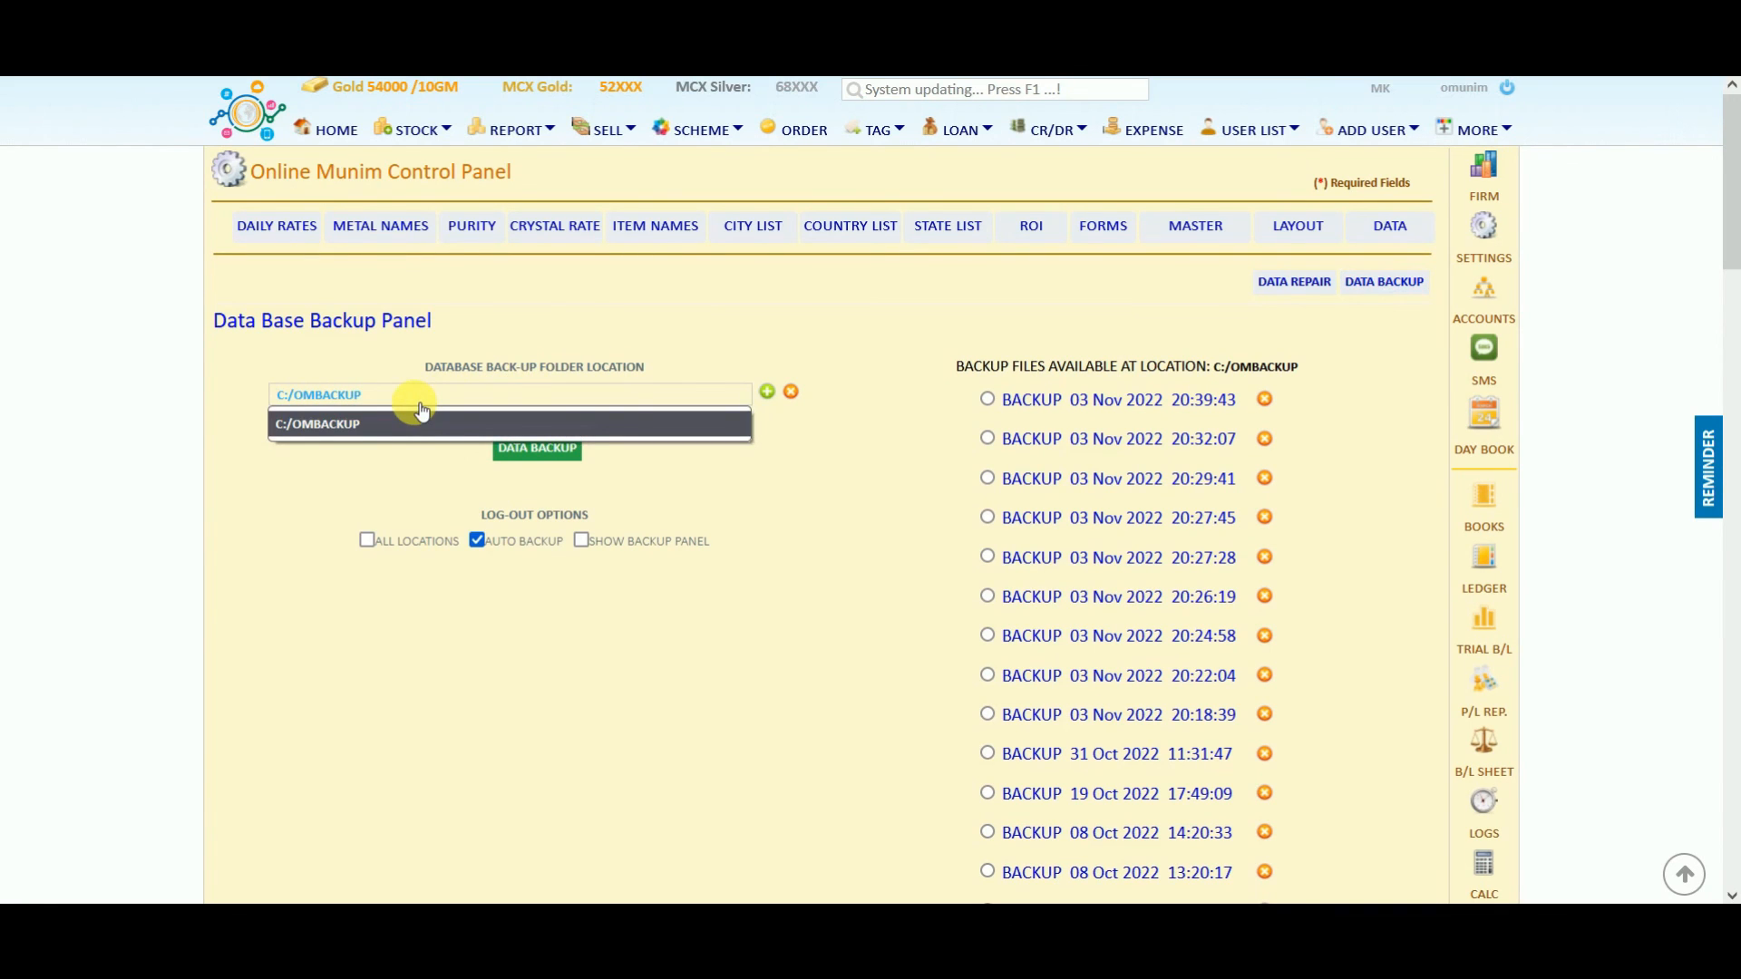
left_click(731, 481)
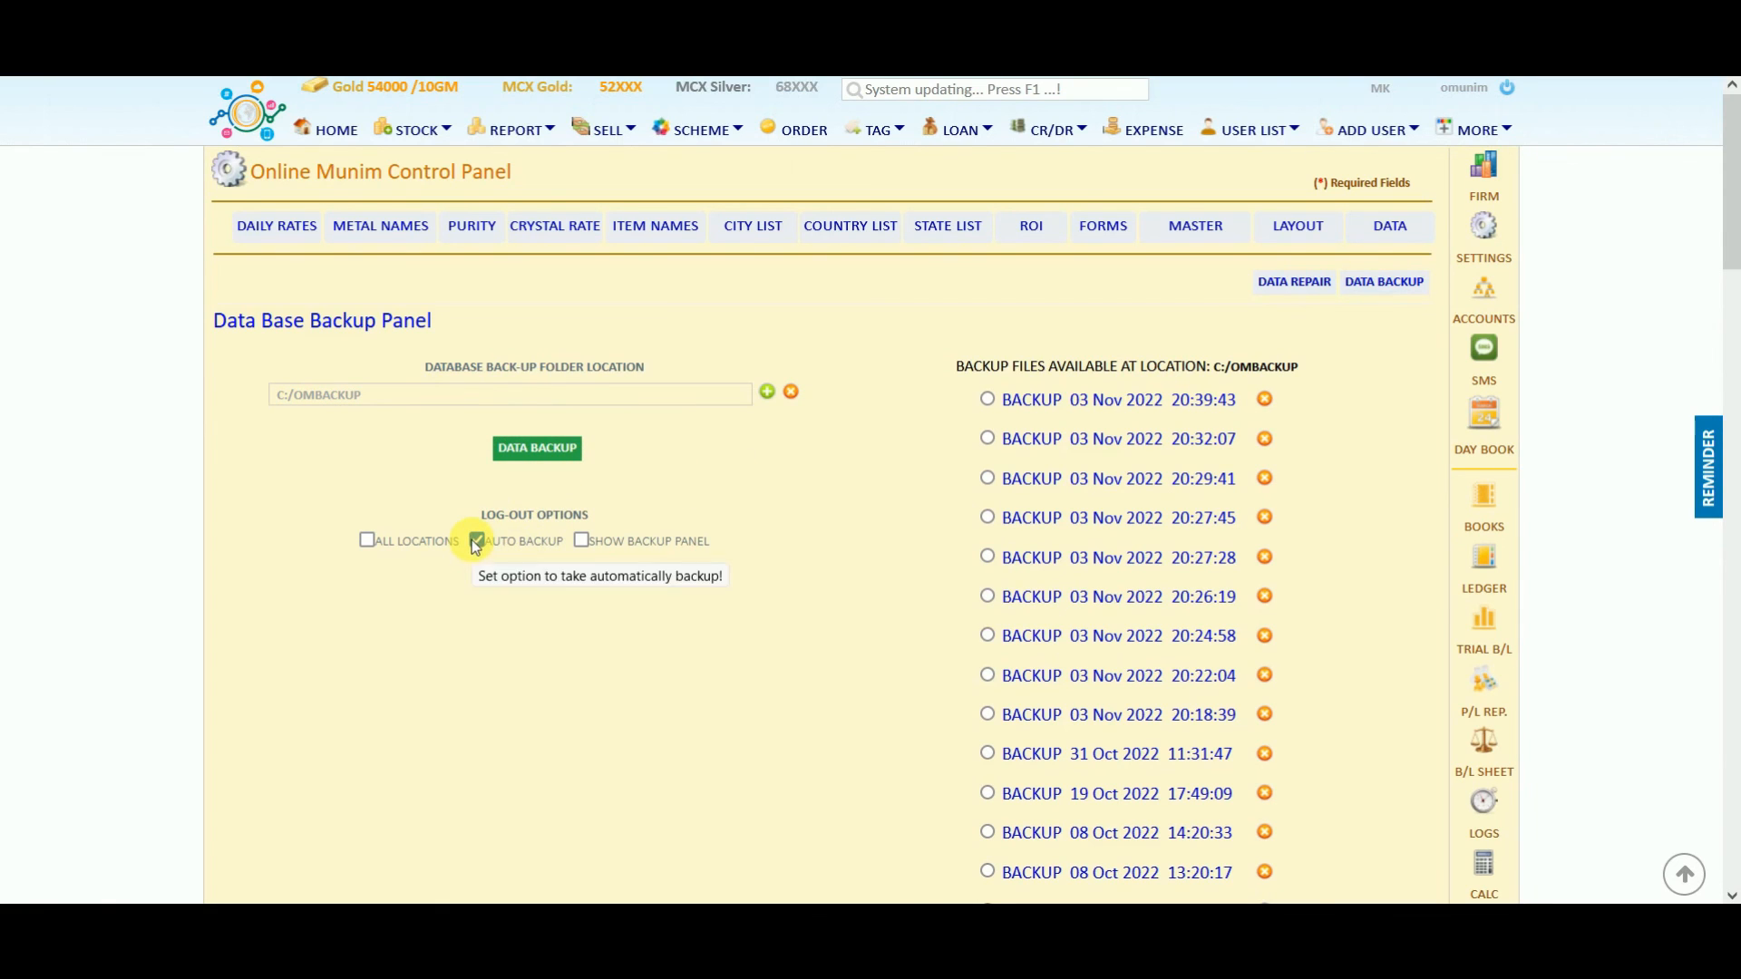
left_click(620, 408)
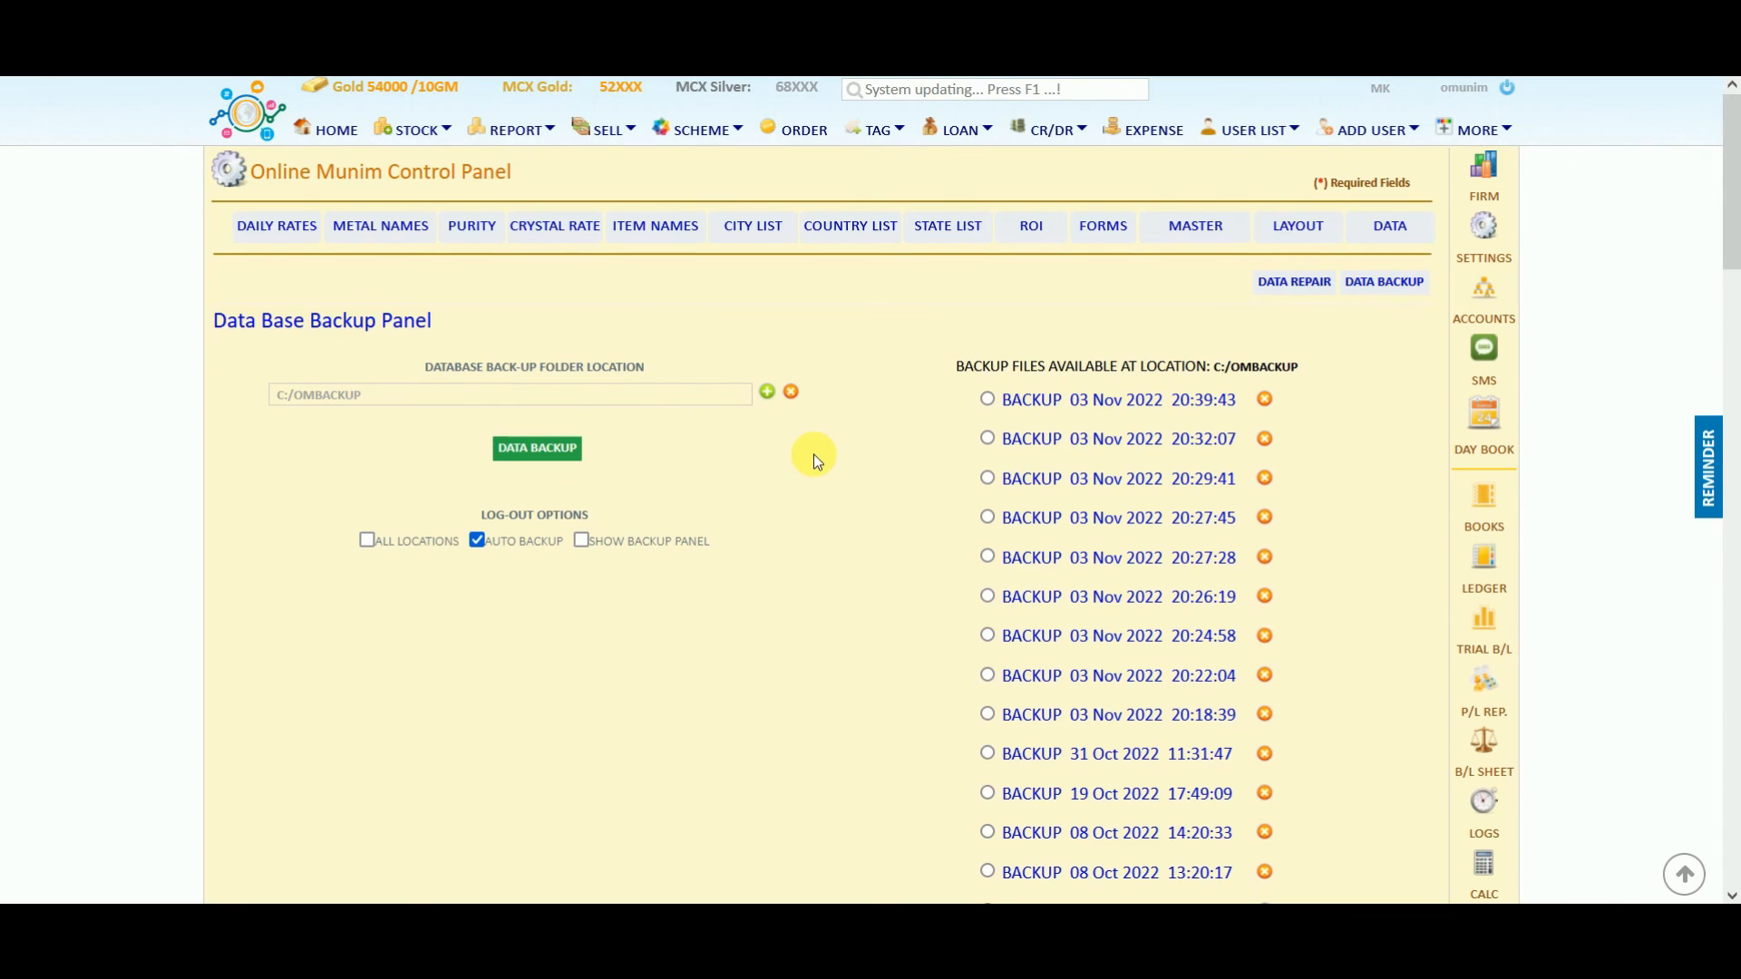
left_click(1282, 234)
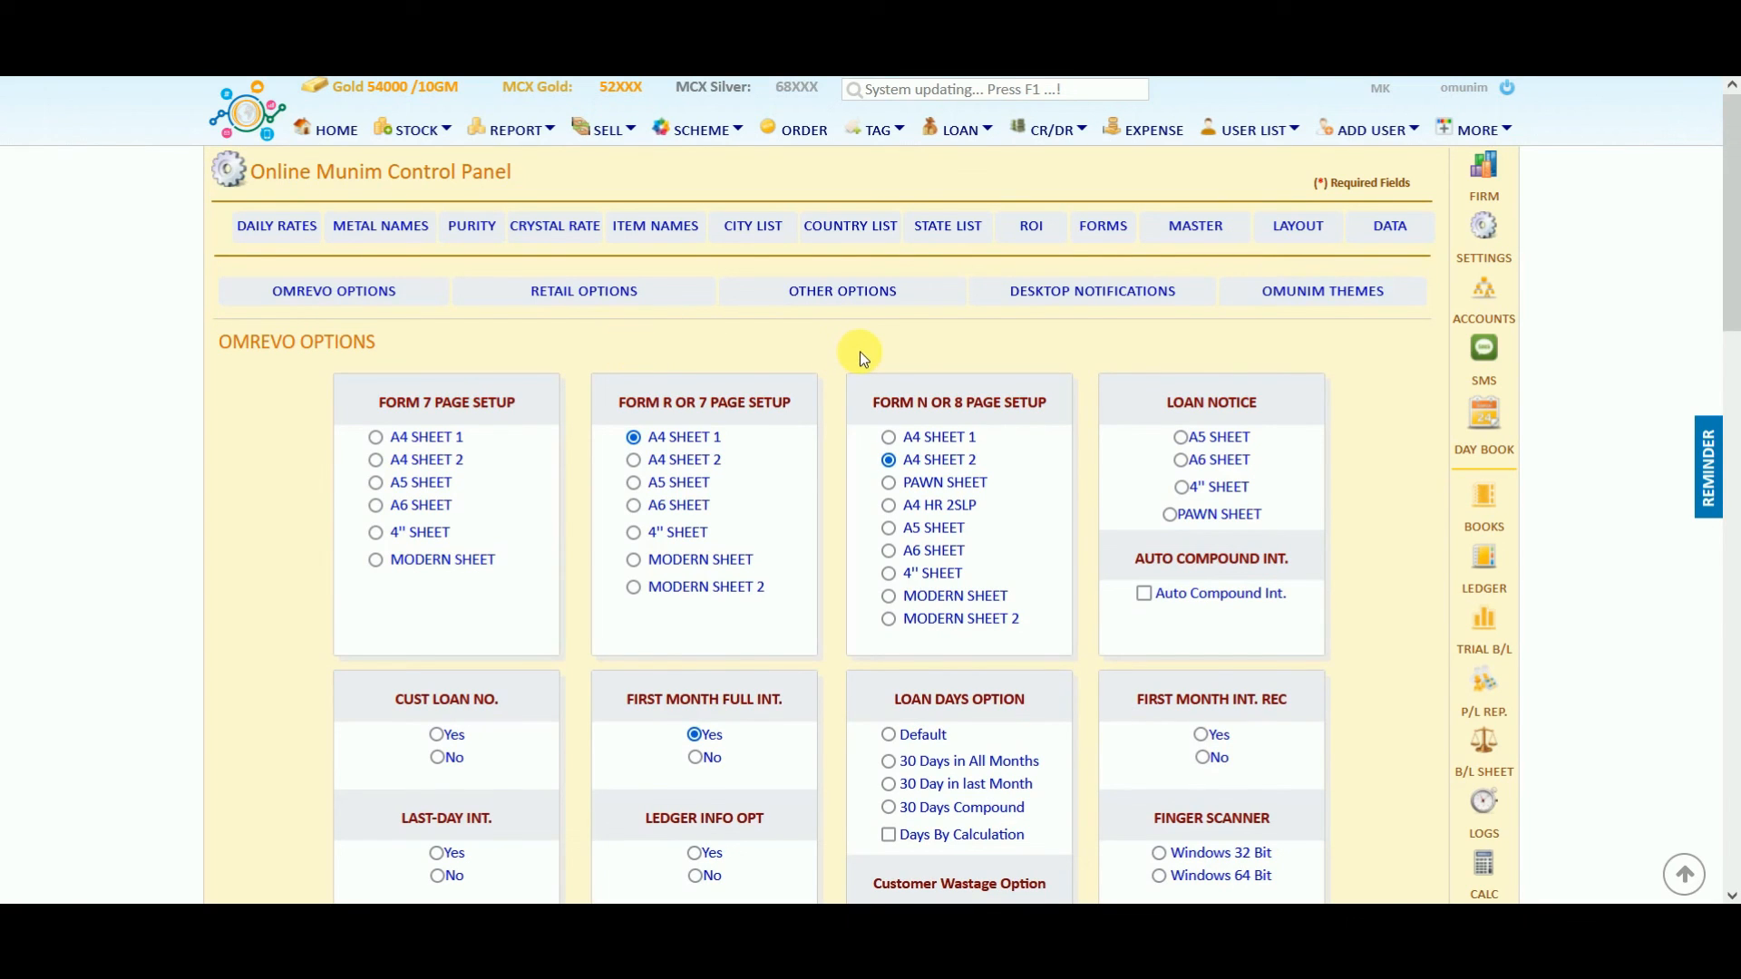
Scroll the Omrevo layout options: Form R or 7 on A4 Sheet 1, Form N or 8 on A4 Sheet 2.
scroll(860, 351, "down", 4)
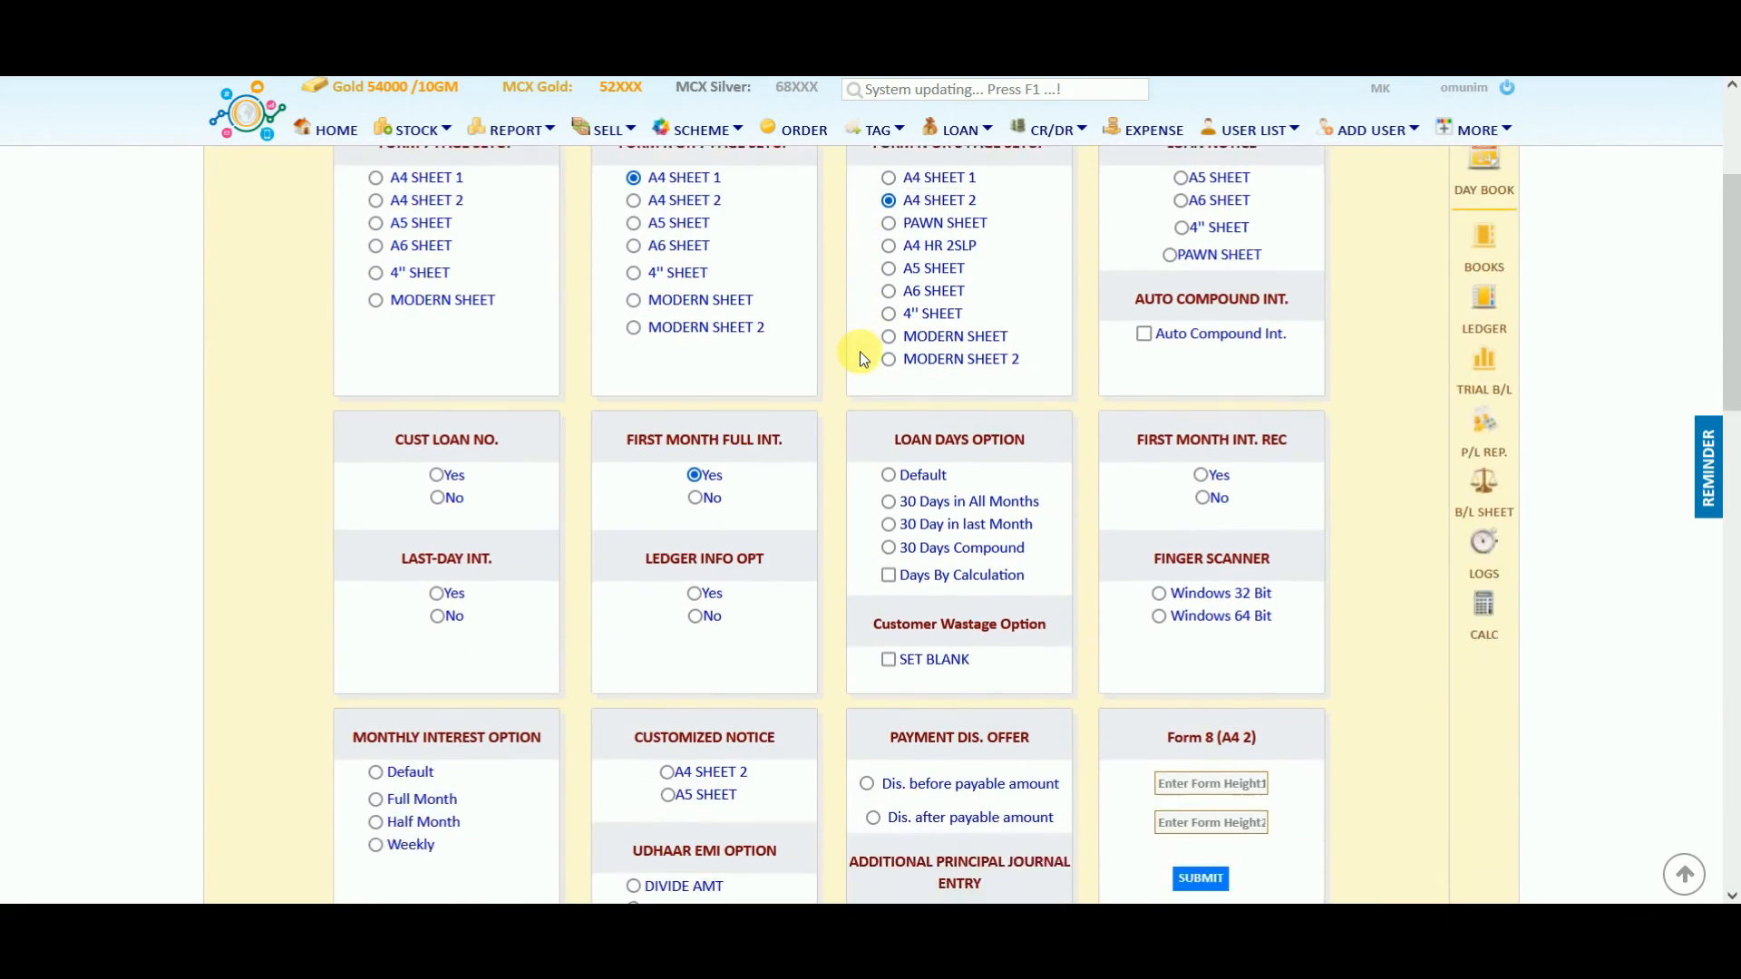
scroll(860, 351, "up", 4)
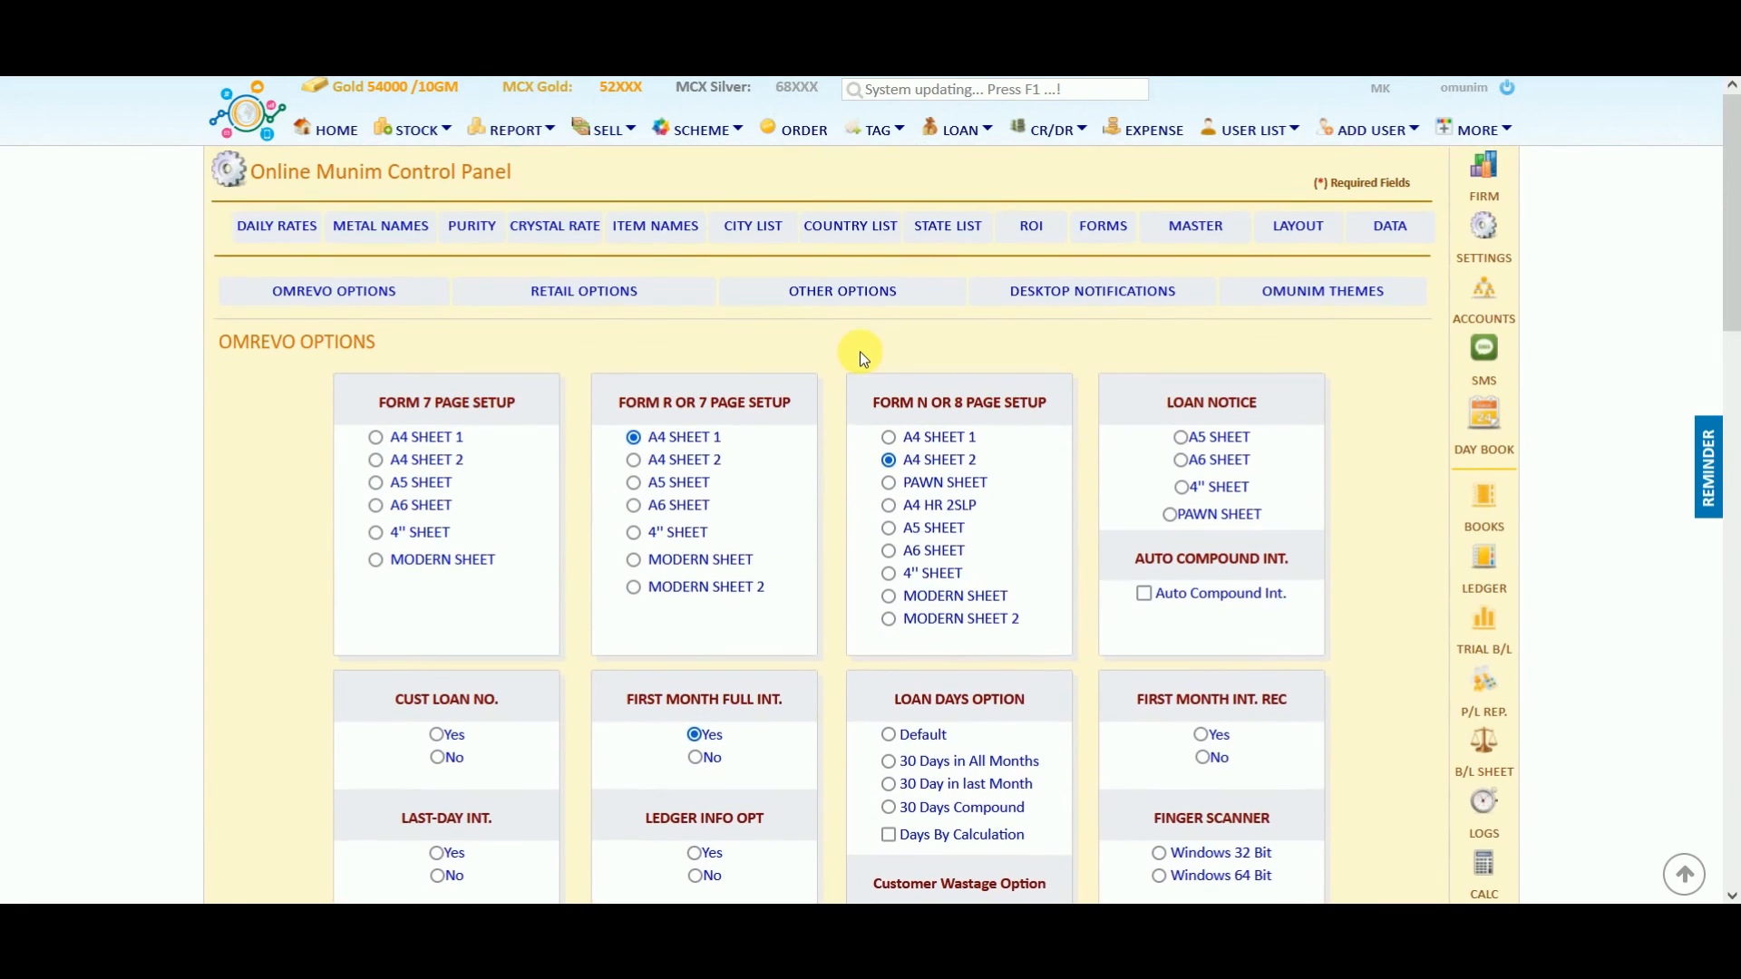